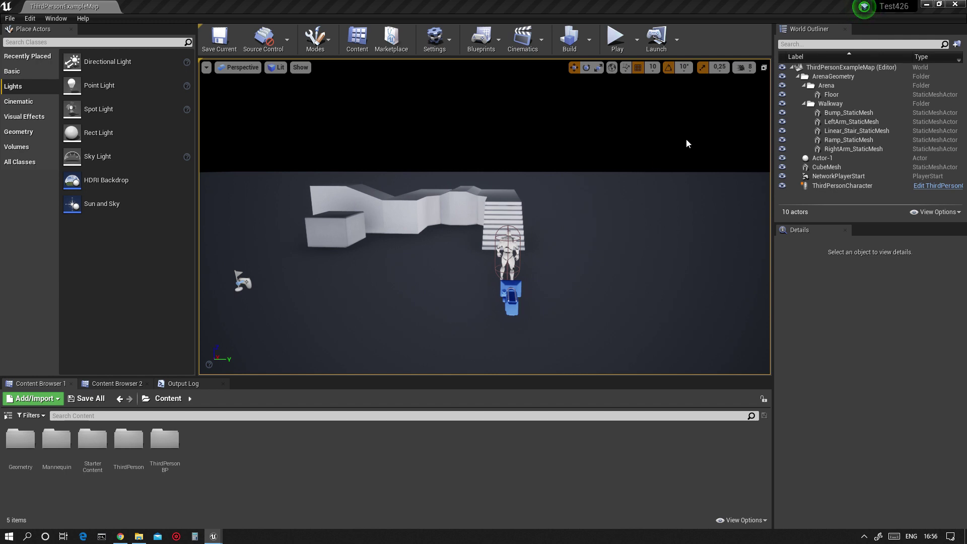
# Inspect the linear stair, left arm mesh, third-person character and network player start by selecting each one
pyautogui.moveTo(894, 2)
pyautogui.click(516, 218)
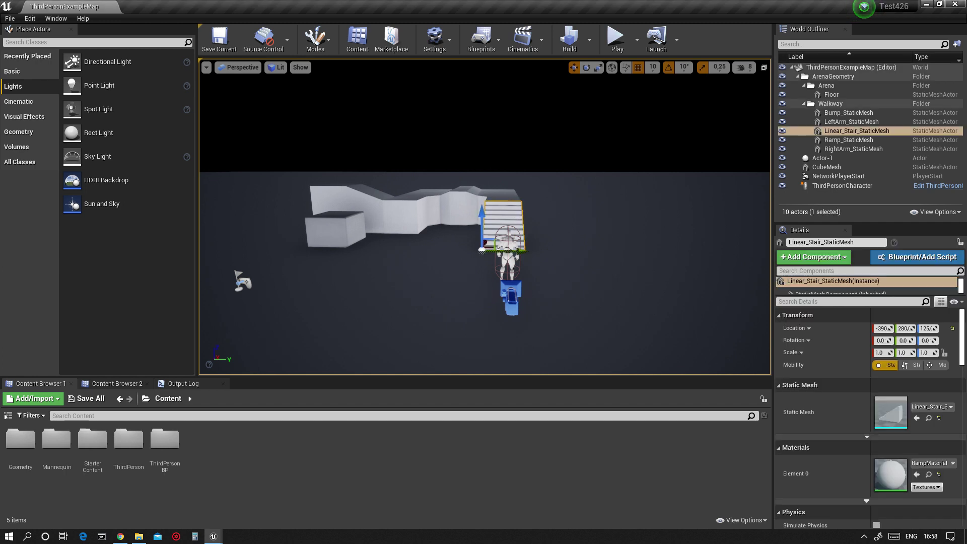
pyautogui.click(436, 217)
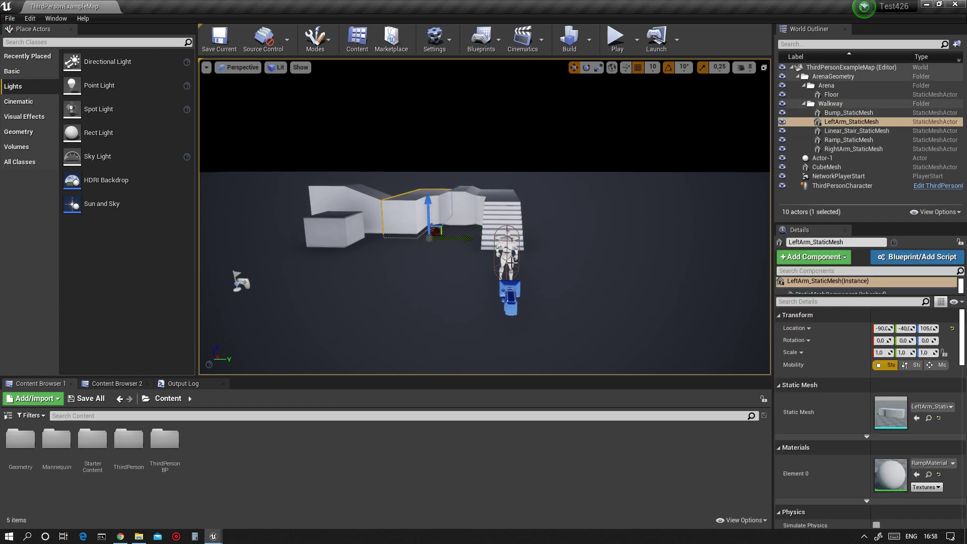
pyautogui.click(509, 260)
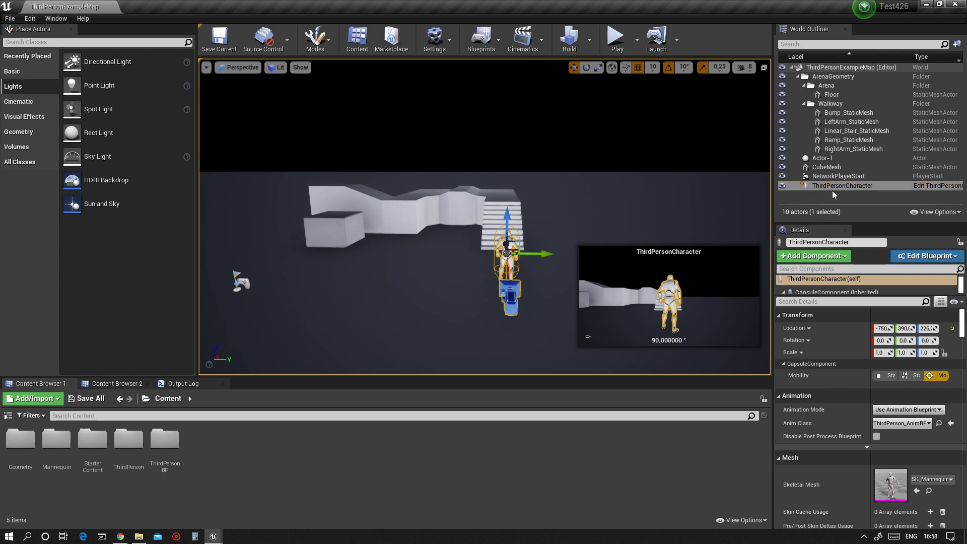
pyautogui.click(838, 176)
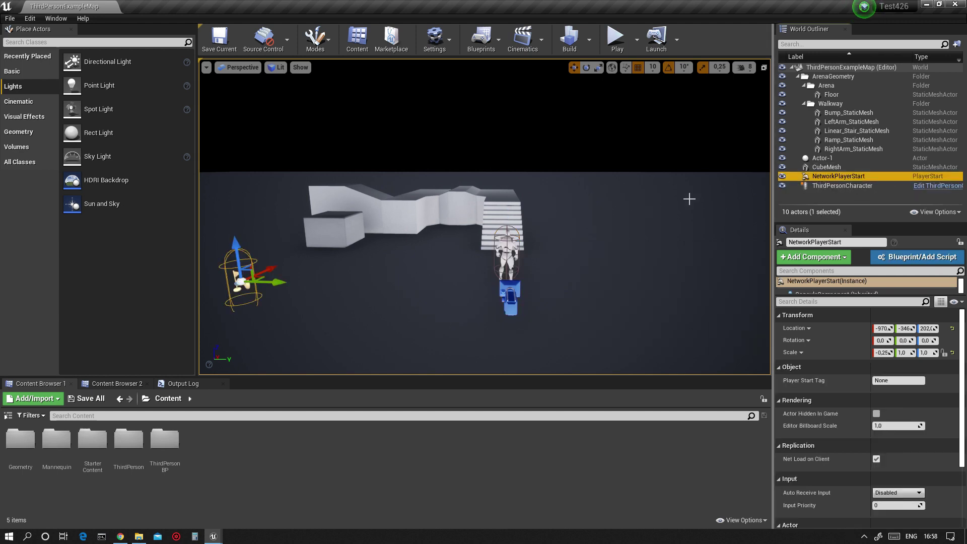
# Set the scale of the Floor mesh to 100 on the X, Y and Z axes
pyautogui.click(671, 250)
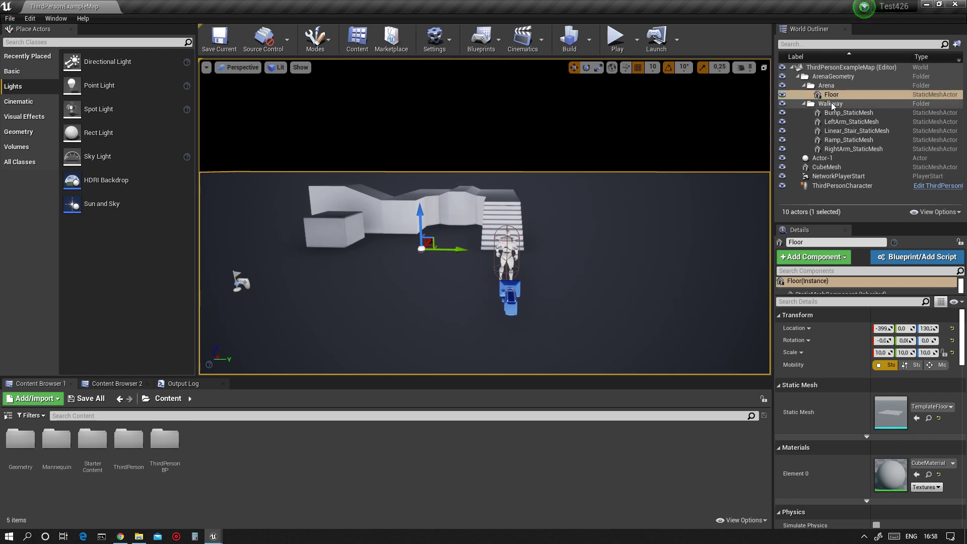
pyautogui.click(883, 352)
pyautogui.write('1')
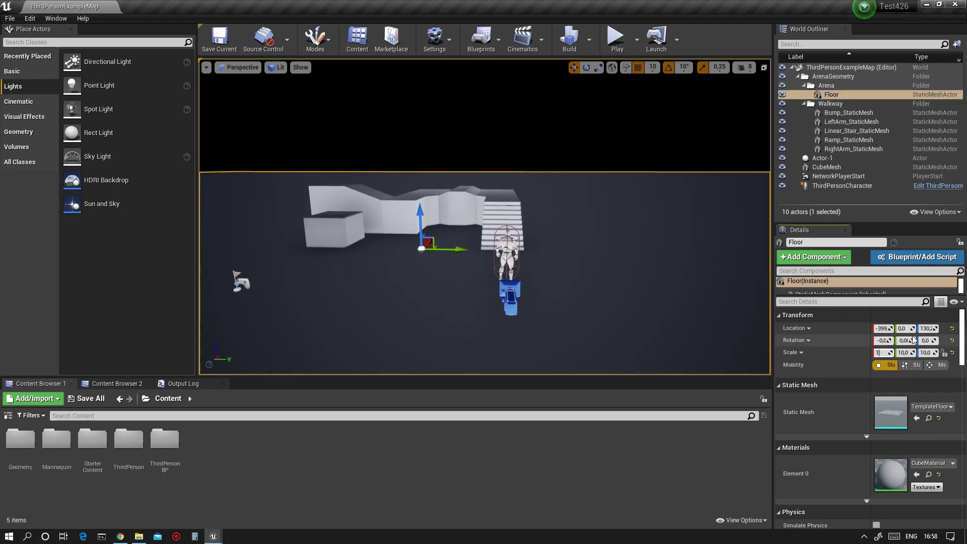
pyautogui.write('00')
pyautogui.press('Tab')
pyautogui.write('100')
pyautogui.press('Tab')
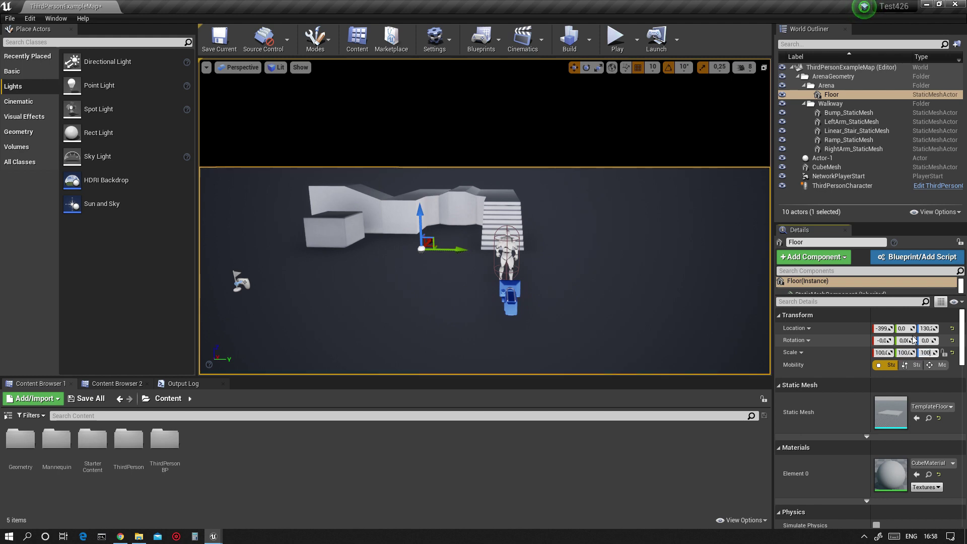
pyautogui.write('100')
pyautogui.press('Return')
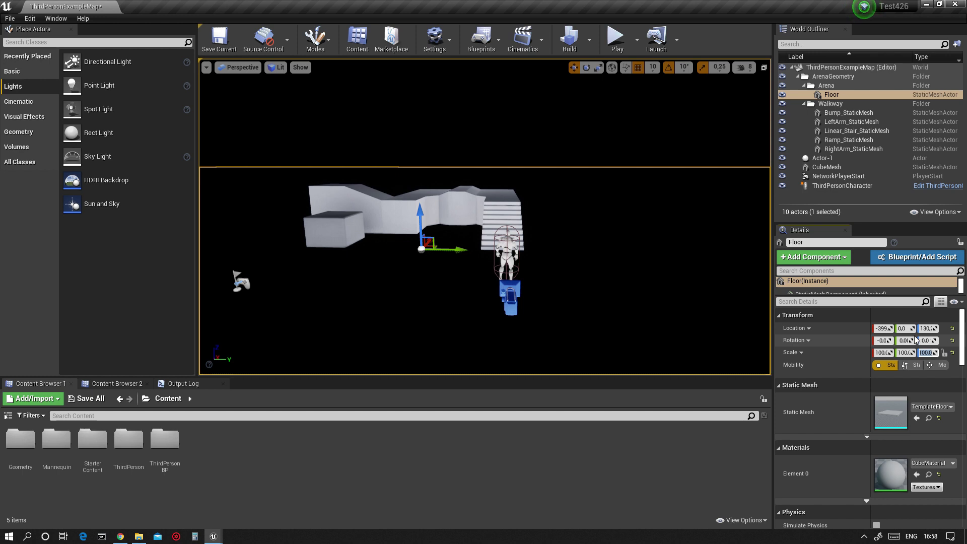
# Check in the built-in Rendering plugins whether the Volumetrics plugin is enabled, and close the plugin list
pyautogui.moveTo(607, 155); pyautogui.dragTo(627, 154, button='right')
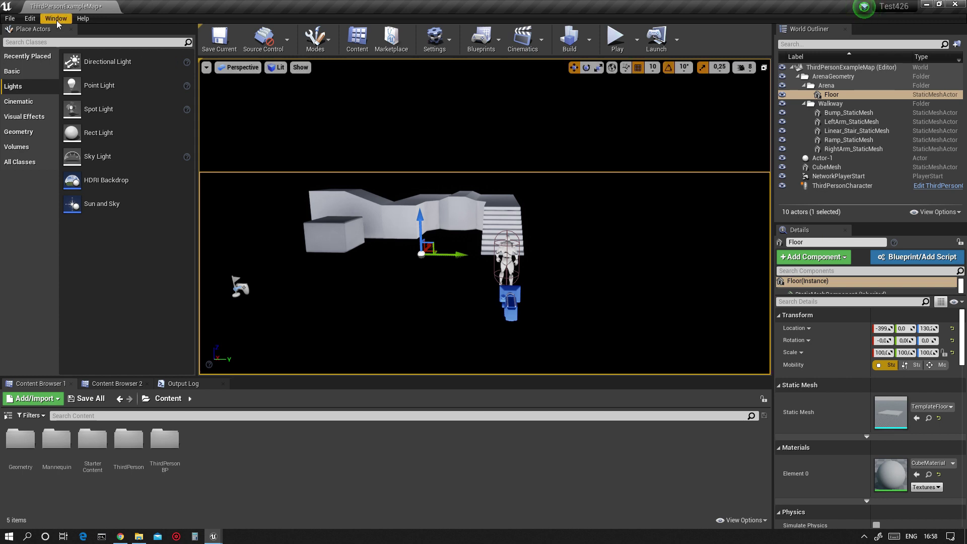
pyautogui.click(30, 19)
pyautogui.click(48, 174)
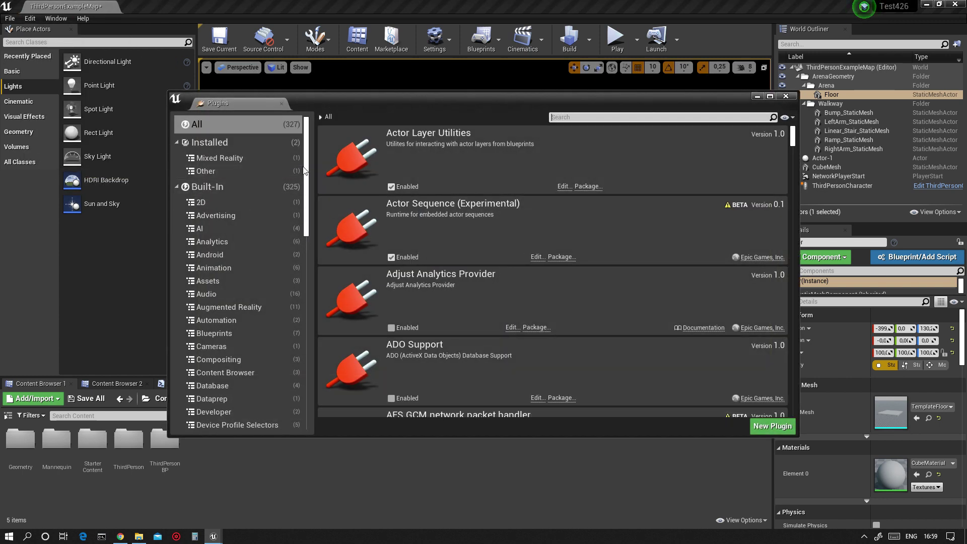
pyautogui.scroll(-3, 308, 208)
pyautogui.scroll(-10, 308, 208)
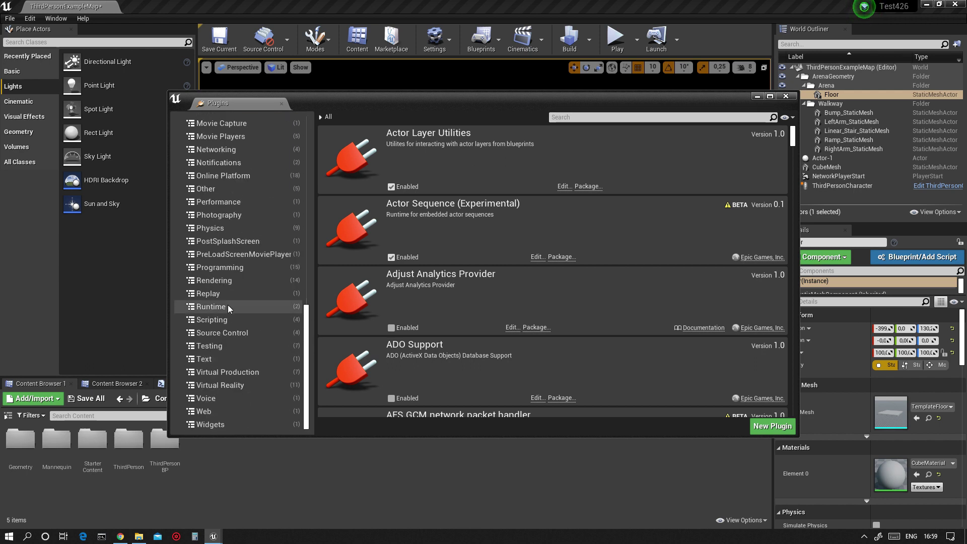
pyautogui.click(215, 281)
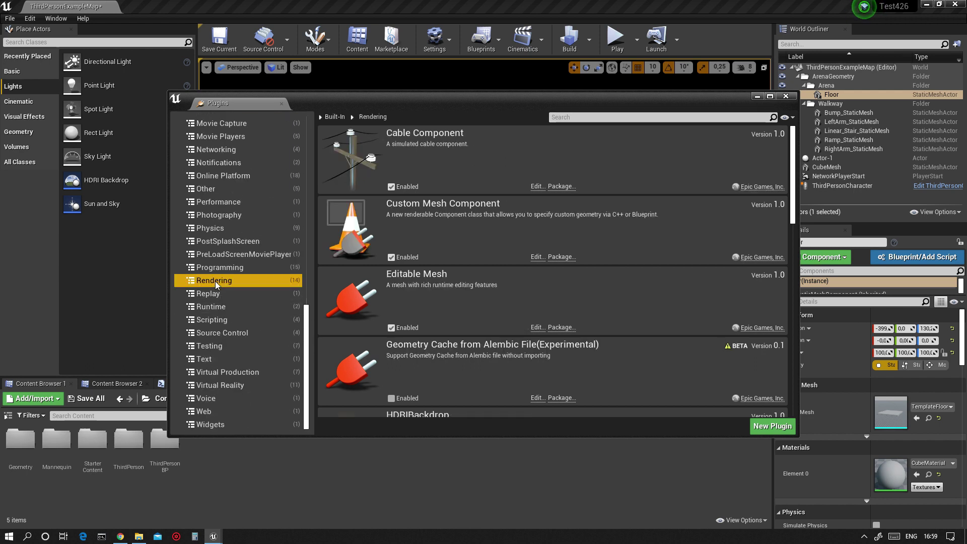
pyautogui.scroll(-3, 439, 300)
pyautogui.scroll(-8, 436, 335)
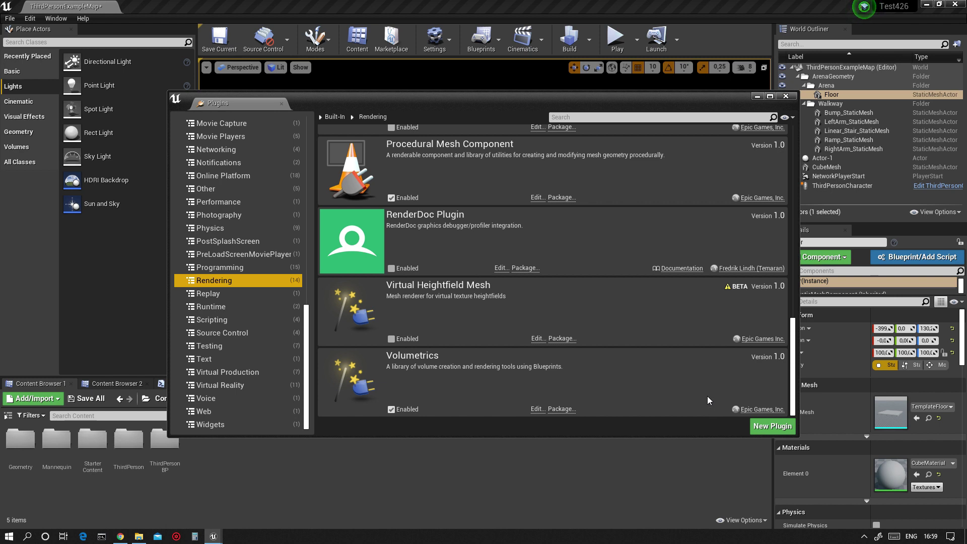
pyautogui.click(788, 96)
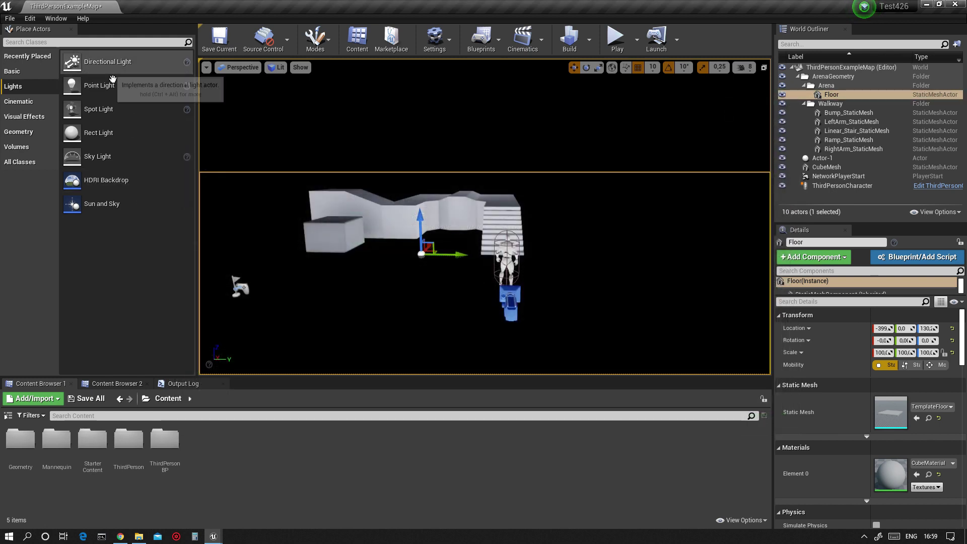
# Add a movable directional light on the floor beside the stairs, with an intensity of 3.141593 lux
pyautogui.moveTo(113, 70); pyautogui.dragTo(595, 241)
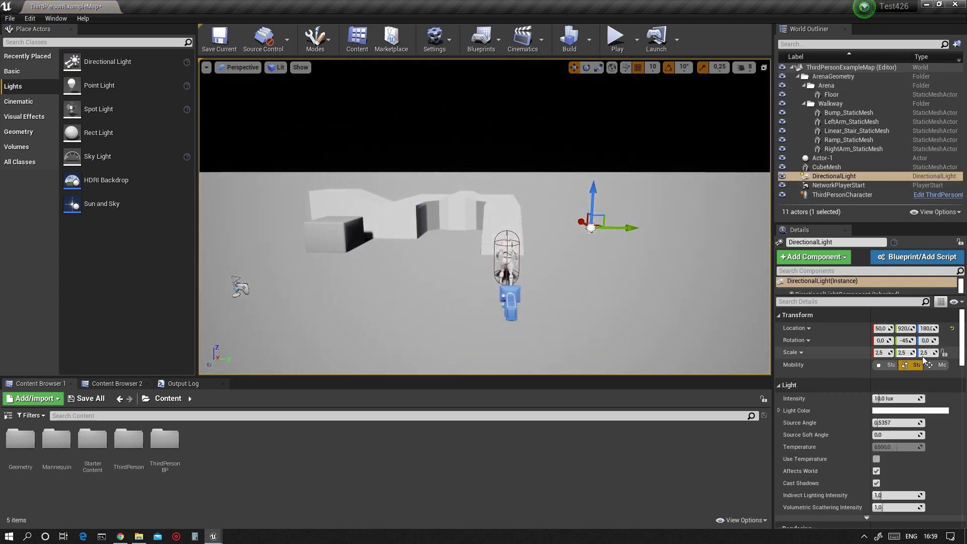
pyautogui.click(937, 364)
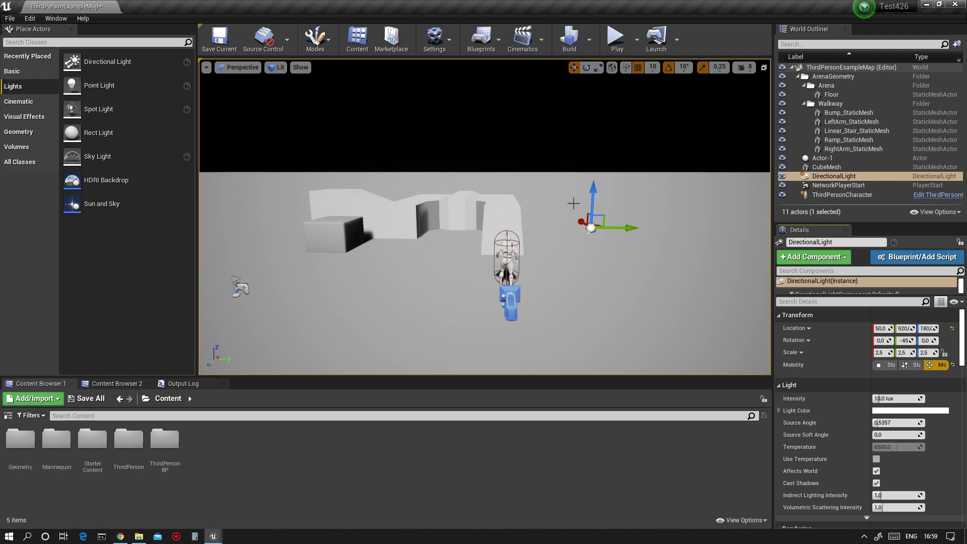
pyautogui.click(898, 400)
pyautogui.press('Return')
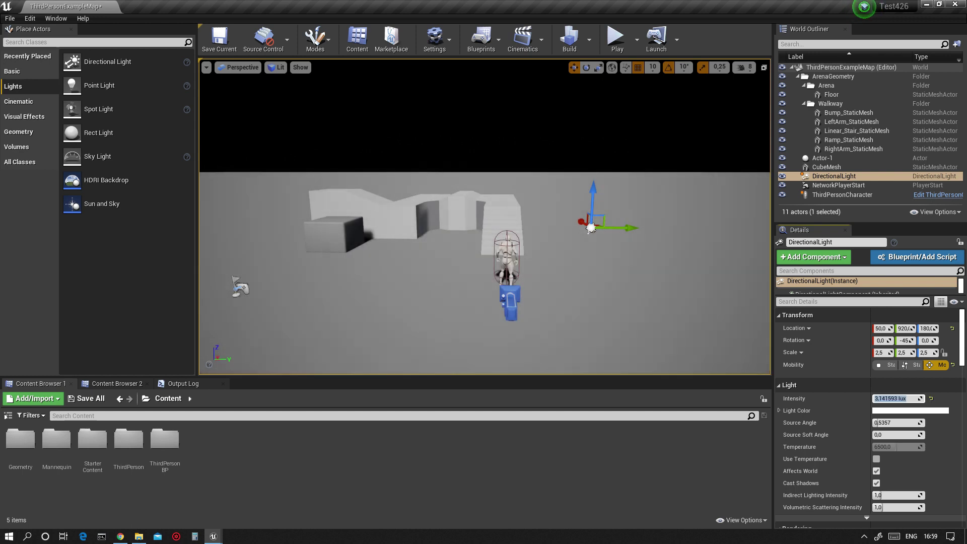
# Enable Light Shaft Occlusion for the directional light
pyautogui.scroll(-3, 926, 418)
pyautogui.scroll(-4, 854, 399)
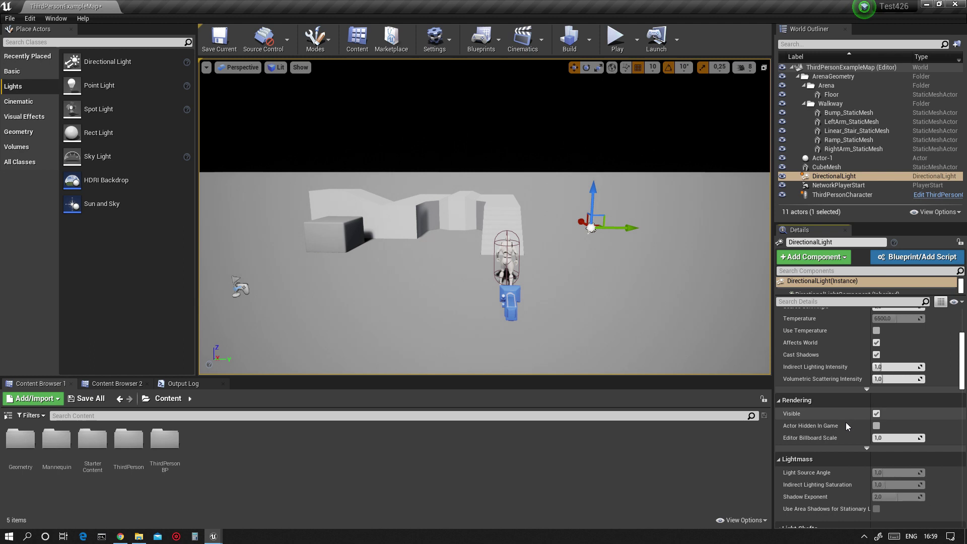
pyautogui.click(865, 389)
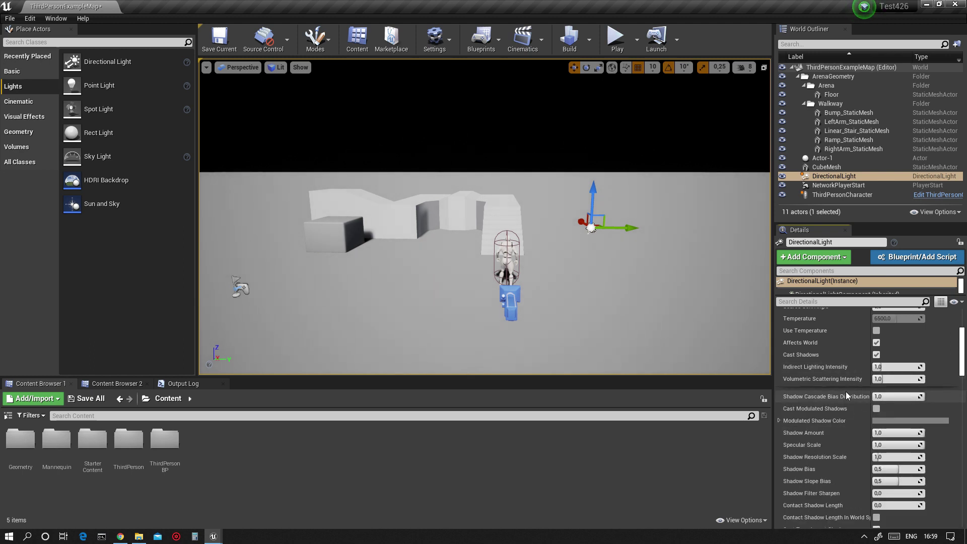
pyautogui.scroll(-3, 841, 392)
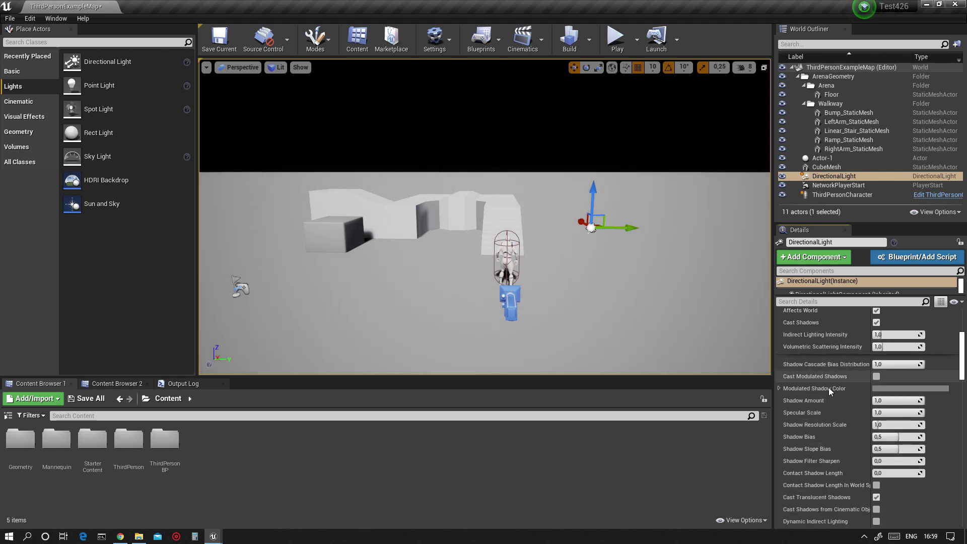
pyautogui.scroll(-4, 818, 451)
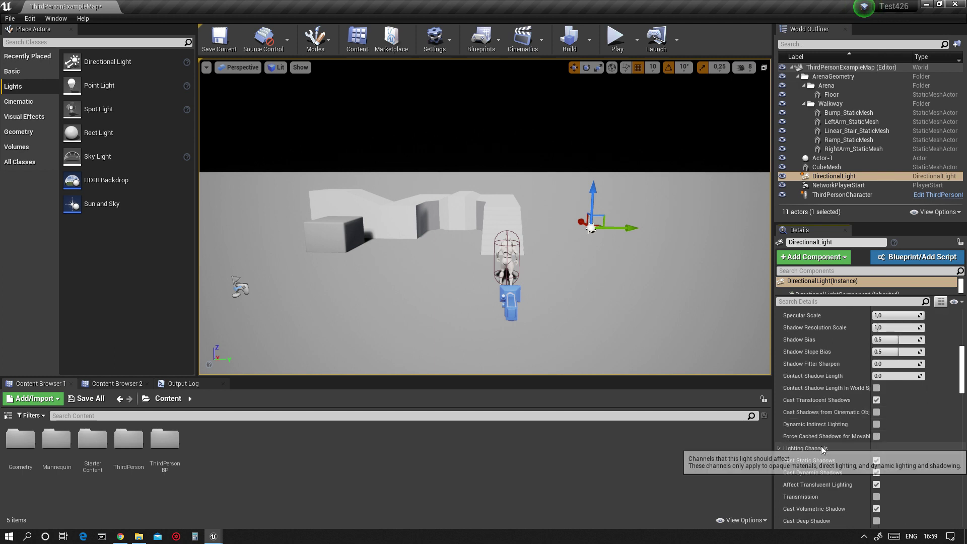
pyautogui.scroll(-6, 822, 439)
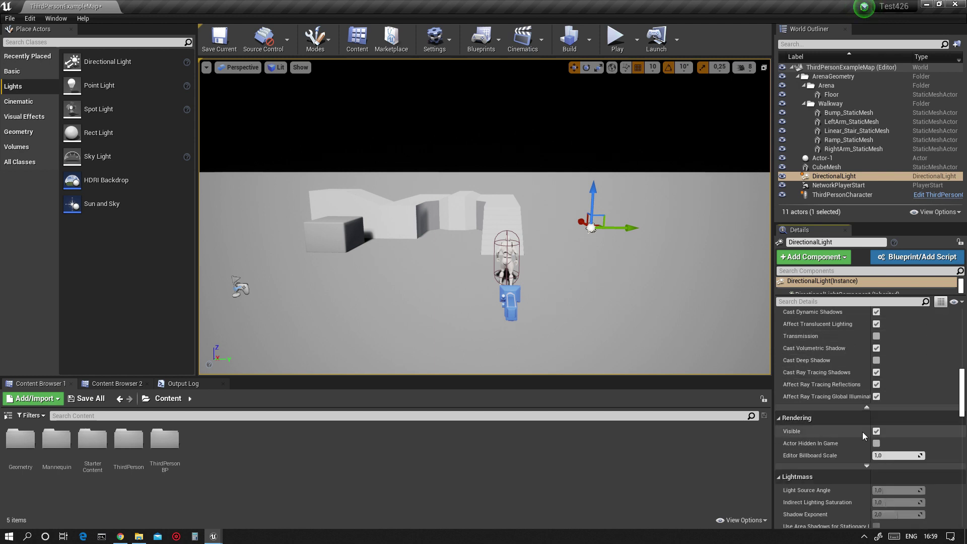
pyautogui.scroll(-2, 849, 480)
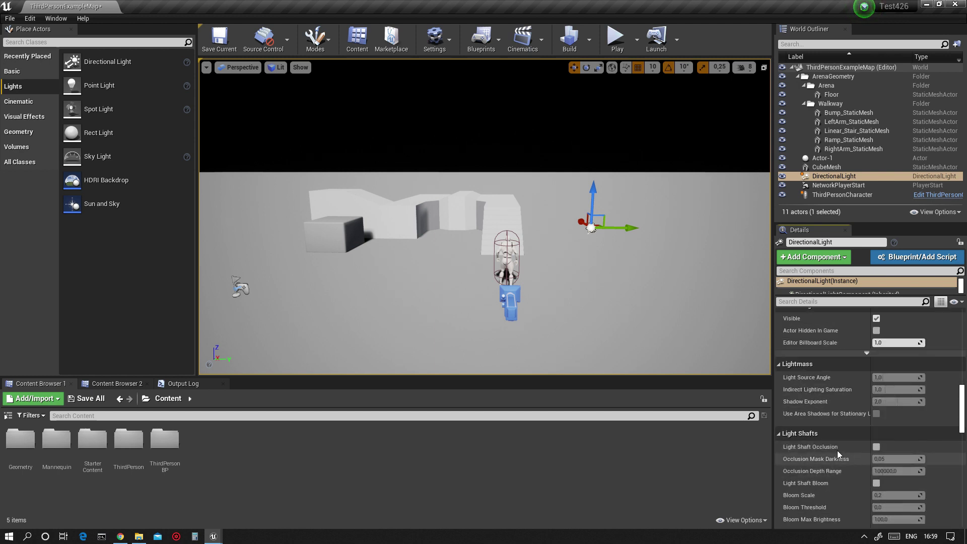
pyautogui.click(877, 447)
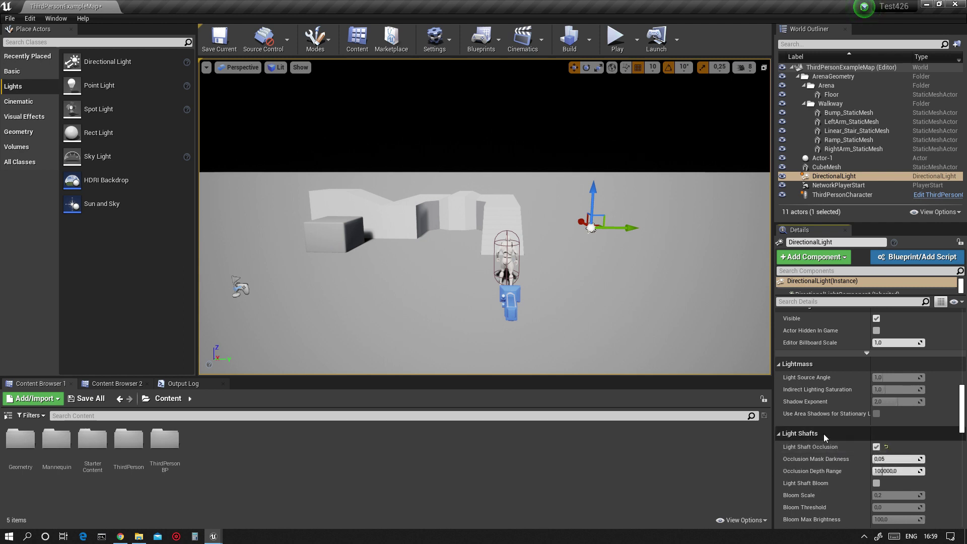
# Enable Atmosphere Sun Light, Cast Shadows on Clouds, Cast Shadows on Atmosphere and Cast Cloud Shadows for the directional light
pyautogui.scroll(-4, 867, 446)
pyautogui.click(865, 447)
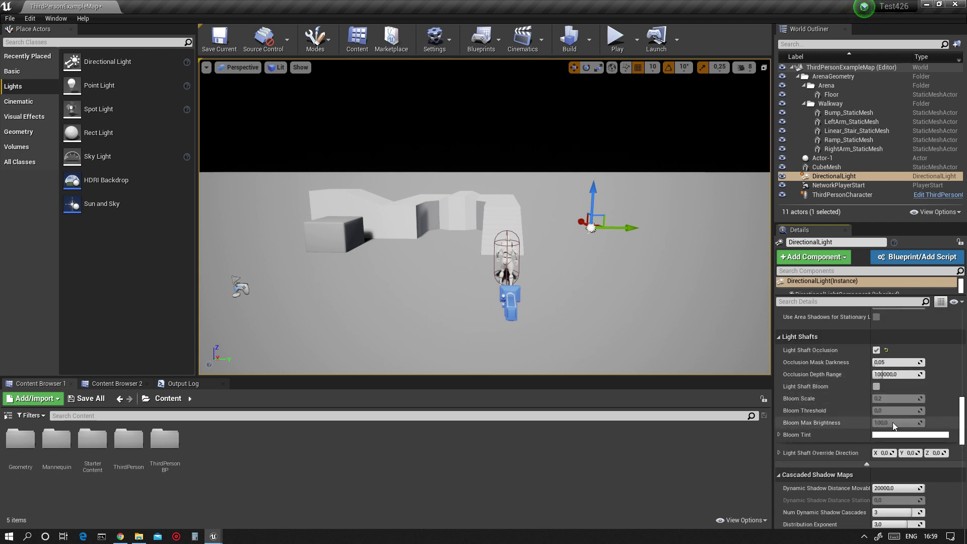
pyautogui.scroll(-2, 819, 389)
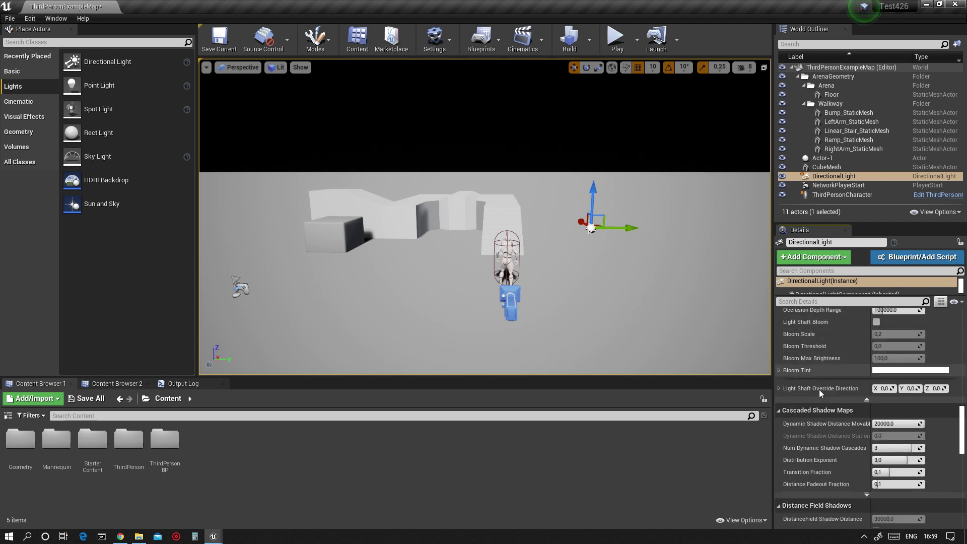
pyautogui.click(867, 495)
pyautogui.scroll(-2, 842, 437)
pyautogui.scroll(-2, 832, 431)
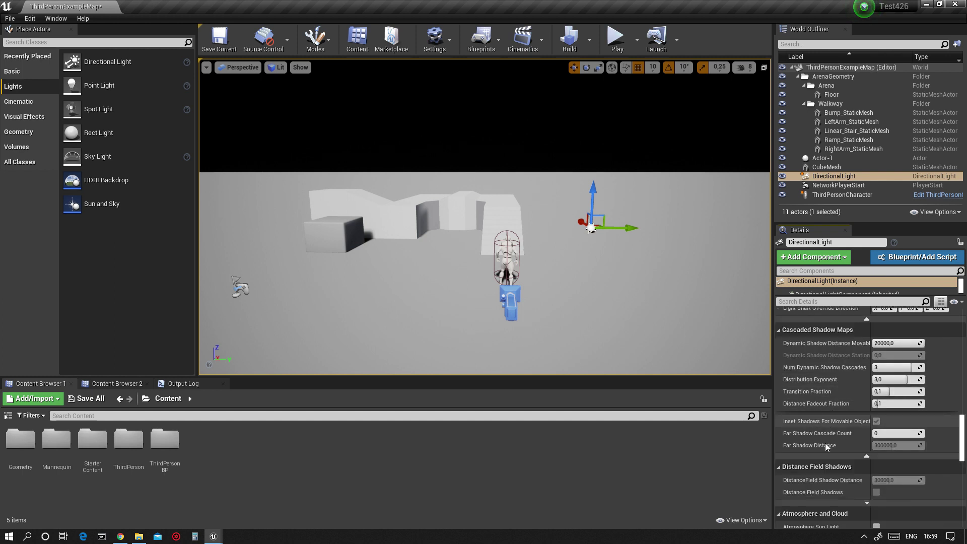
pyautogui.click(868, 455)
pyautogui.scroll(-2, 830, 413)
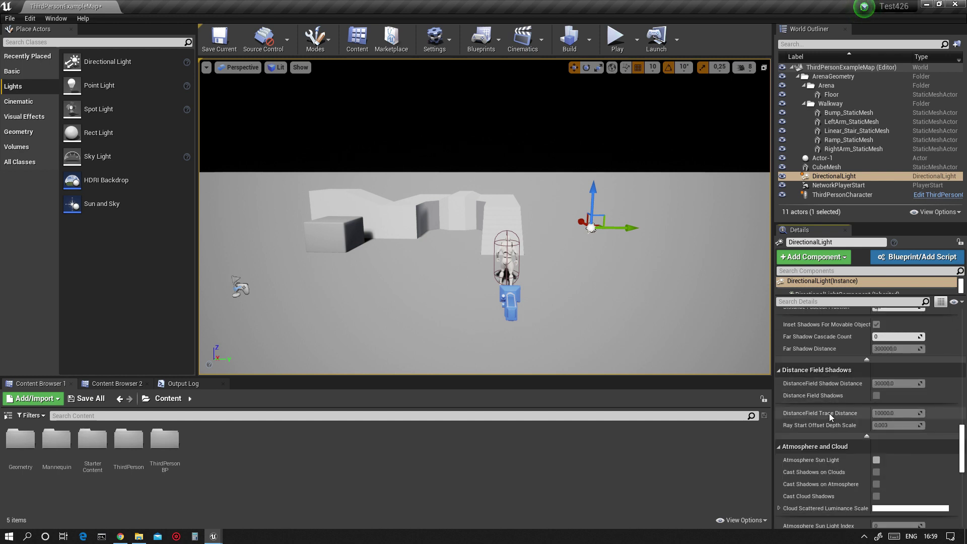
pyautogui.scroll(-2, 829, 413)
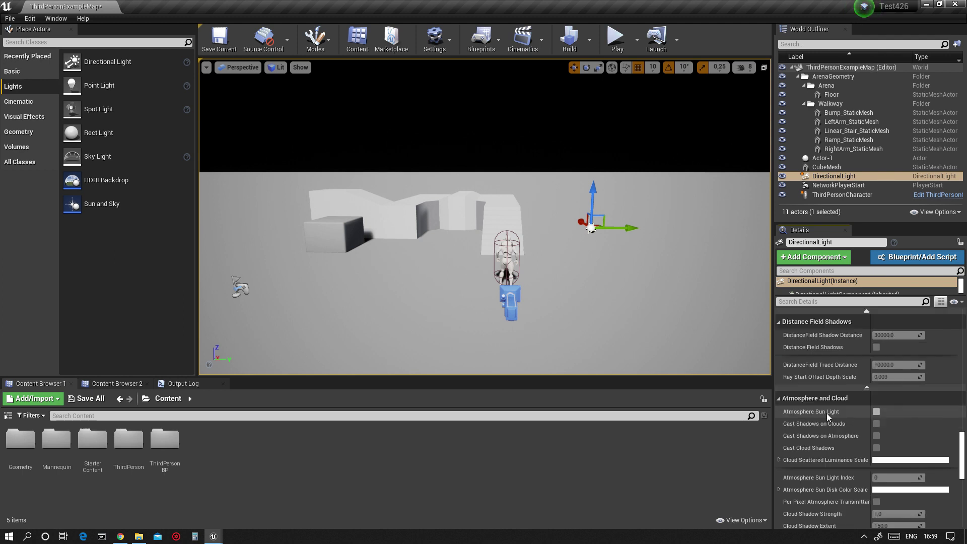
pyautogui.click(877, 413)
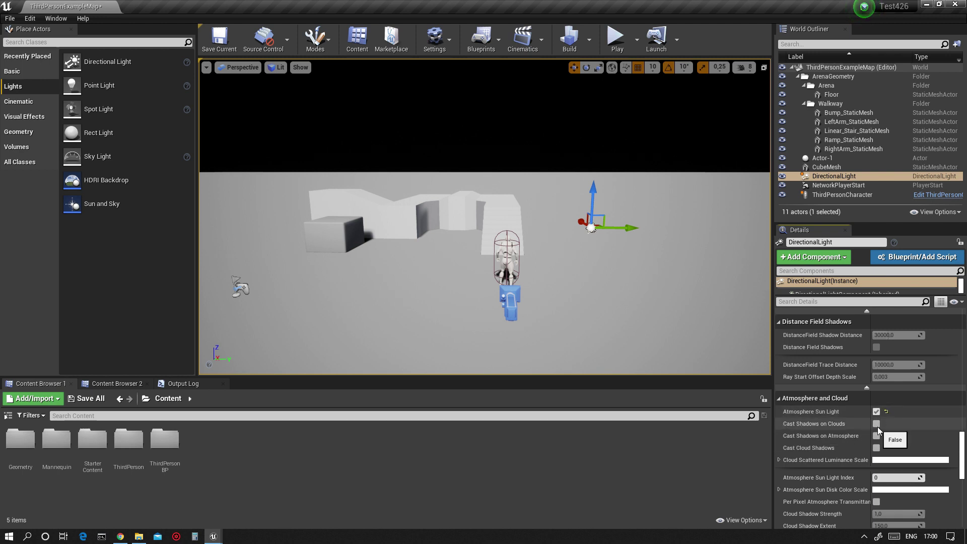
pyautogui.click(878, 424)
pyautogui.click(877, 436)
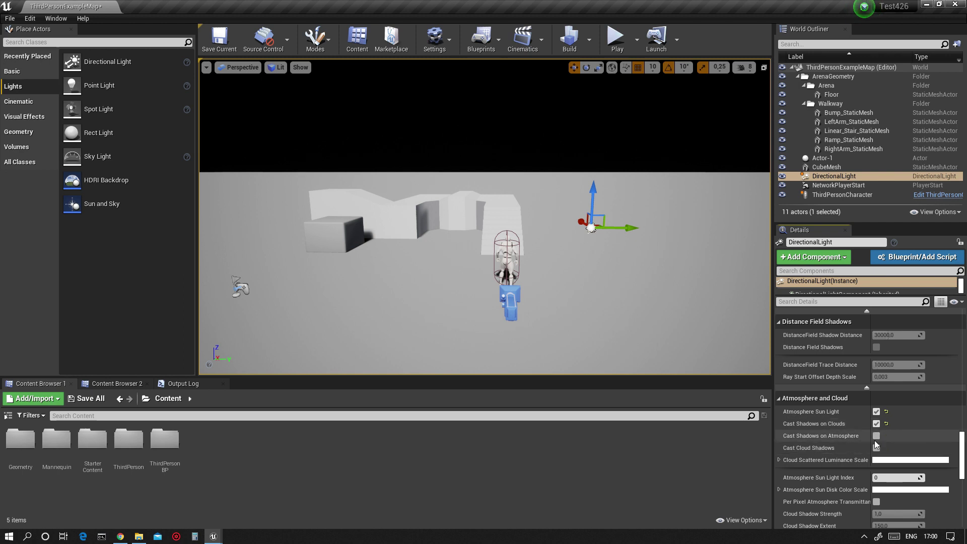
pyautogui.click(877, 448)
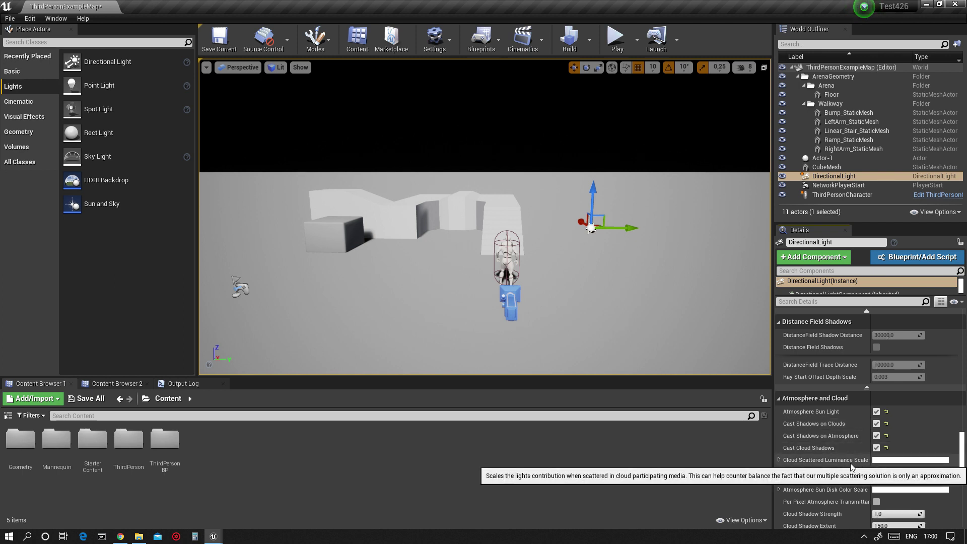
# Review the directional light's remaining cloud shadow, performance and light function settings
pyautogui.scroll(-3, 824, 455)
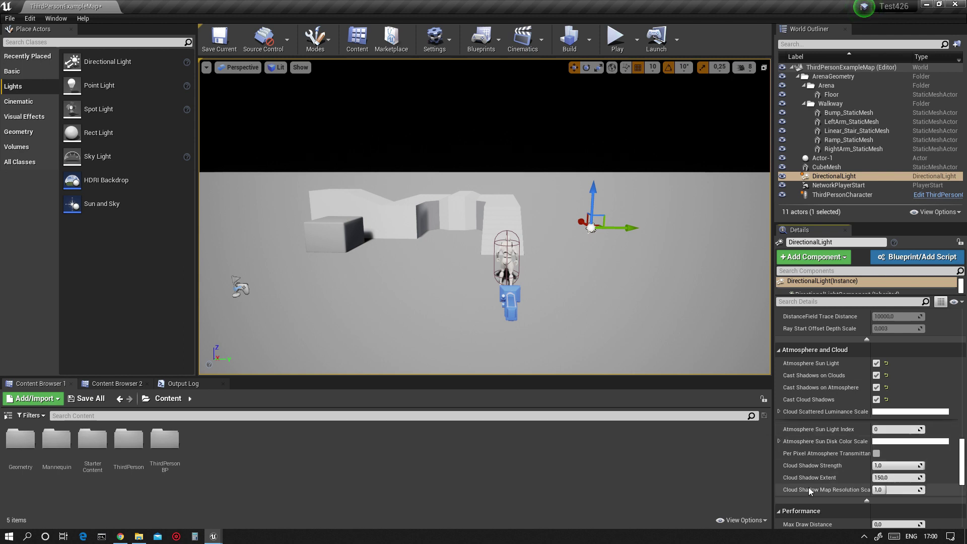
pyautogui.scroll(-4, 825, 458)
pyautogui.scroll(-12, 826, 459)
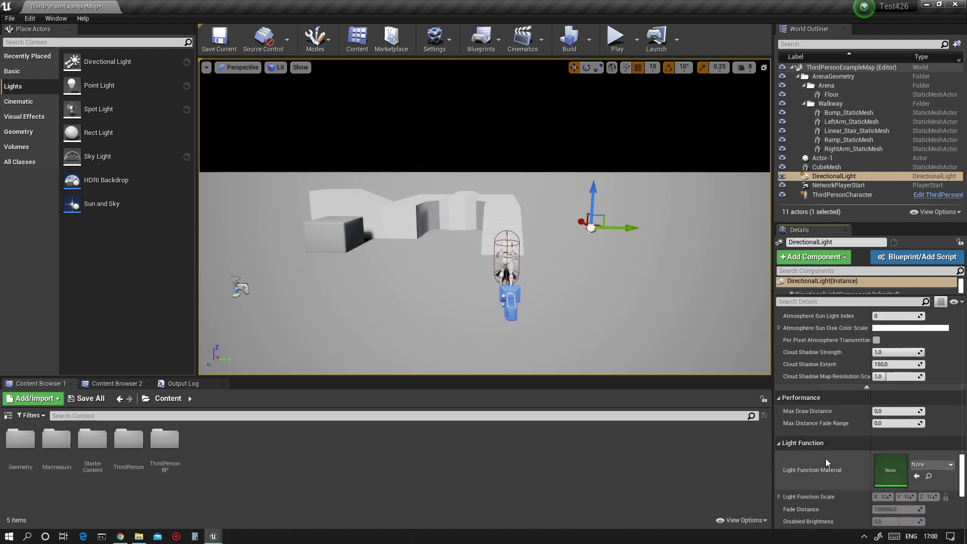
pyautogui.scroll(15, 817, 437)
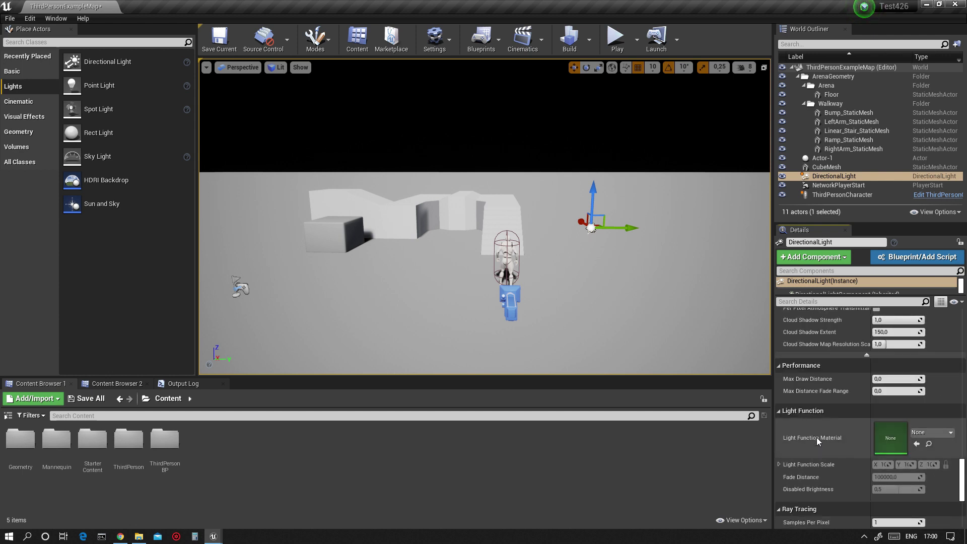
# Add a sky light on the floor near the directional light, make it movable and enable Real Time Capture
pyautogui.scroll(8, 817, 437)
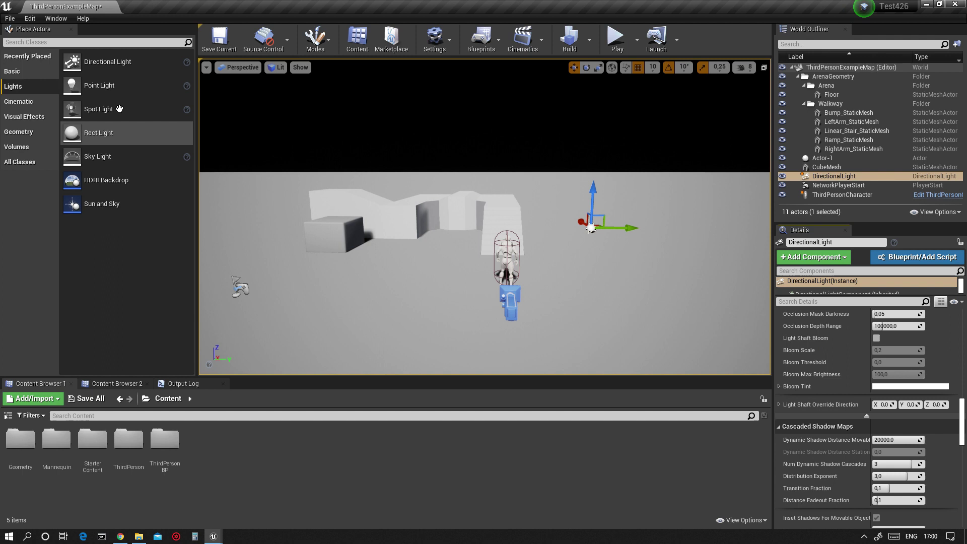
pyautogui.moveTo(100, 170); pyautogui.dragTo(590, 289)
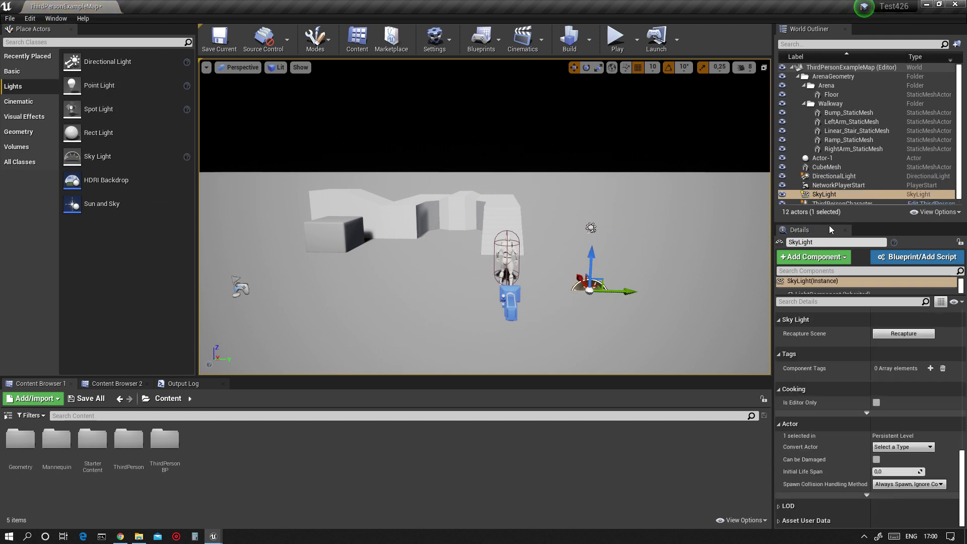
pyautogui.scroll(5, 867, 403)
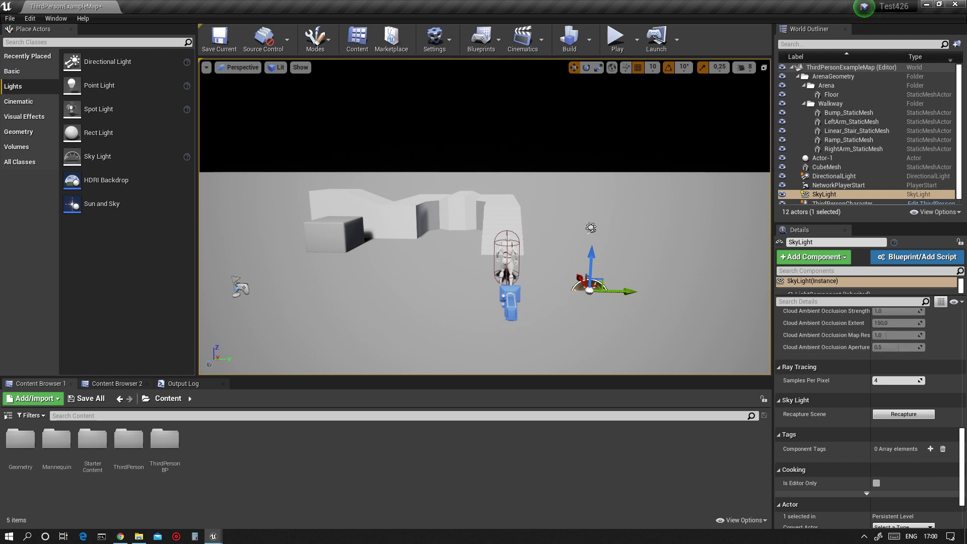
pyautogui.moveTo(961, 459); pyautogui.dragTo(960, 342)
pyautogui.click(932, 366)
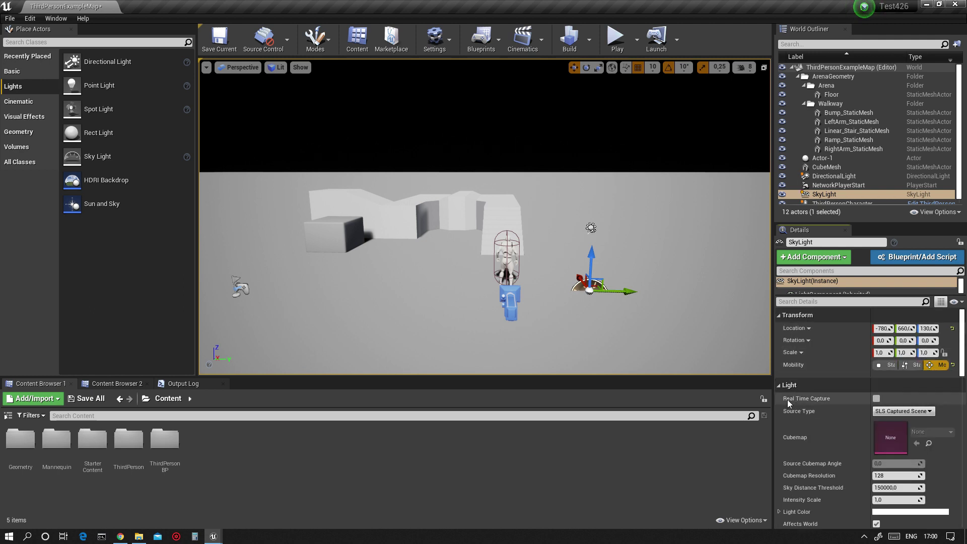
pyautogui.click(877, 399)
# Enable Cloud Ambient Occlusion for the sky light
pyautogui.scroll(-3, 906, 437)
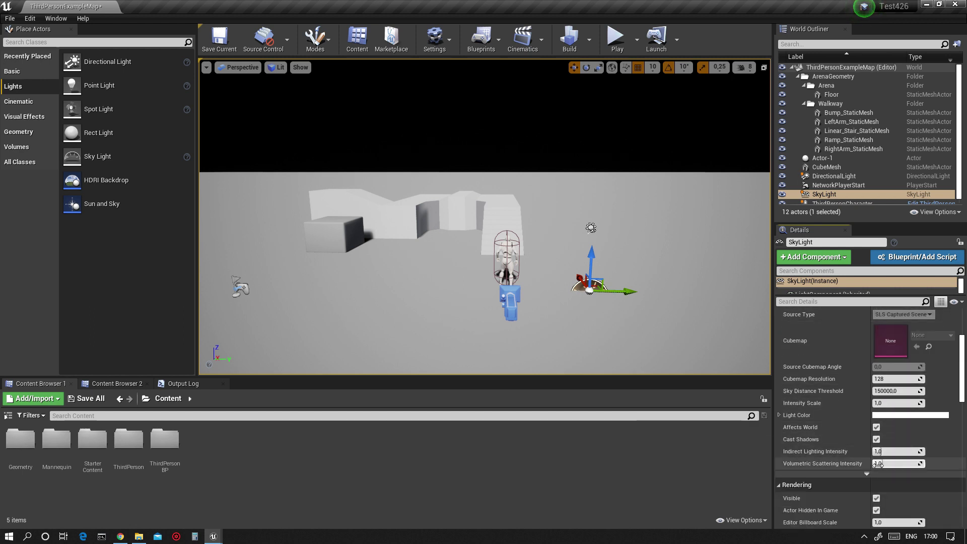
pyautogui.scroll(-2, 831, 390)
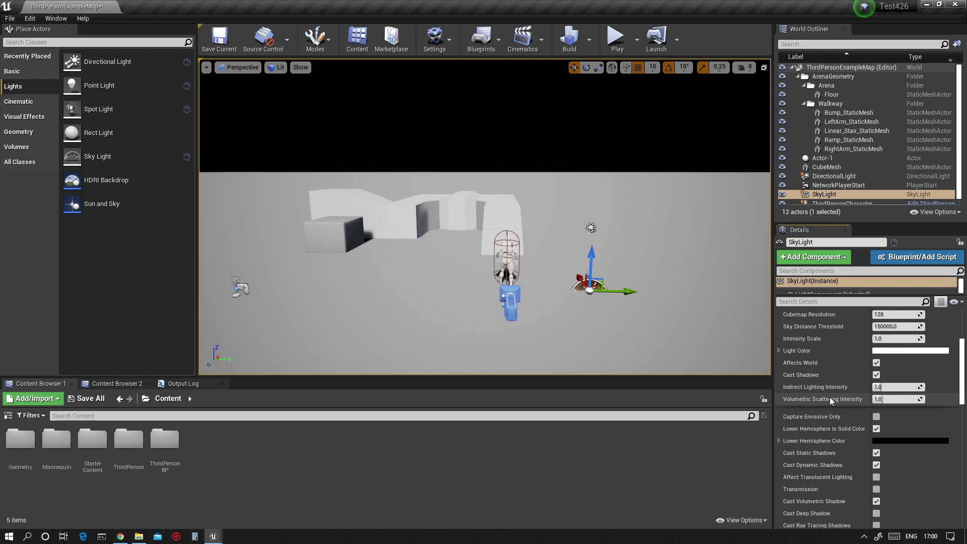
pyautogui.scroll(-2, 830, 397)
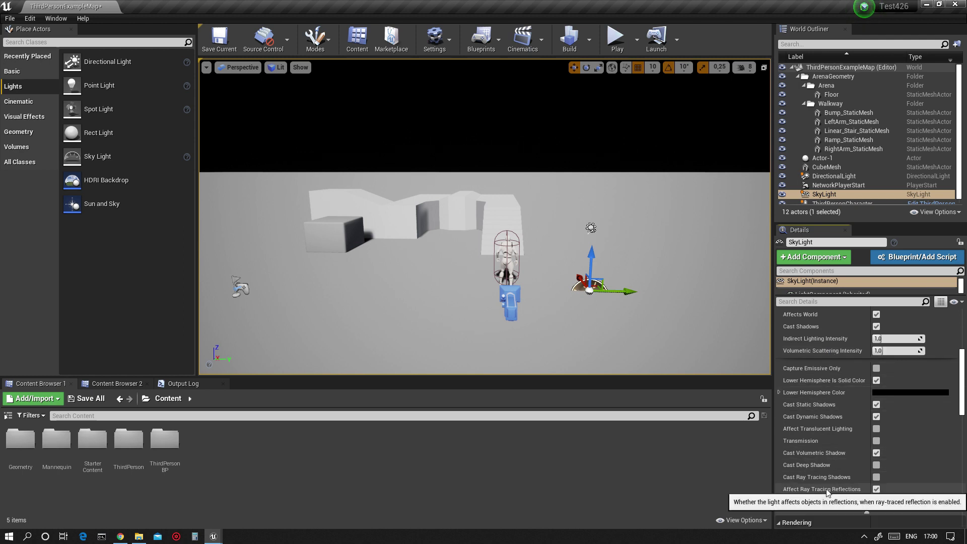
pyautogui.scroll(-2, 857, 499)
pyautogui.scroll(-7, 856, 498)
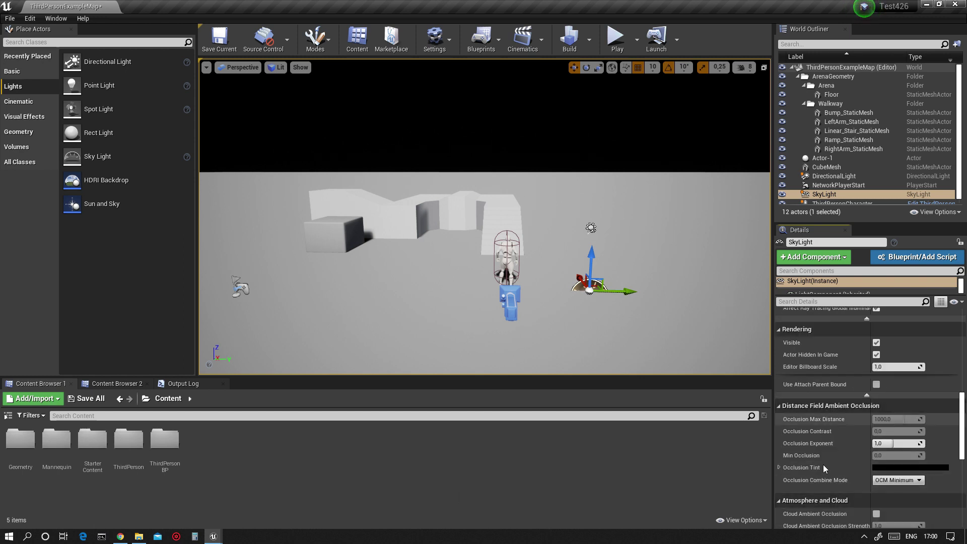
pyautogui.scroll(-2, 823, 469)
pyautogui.scroll(-2, 821, 482)
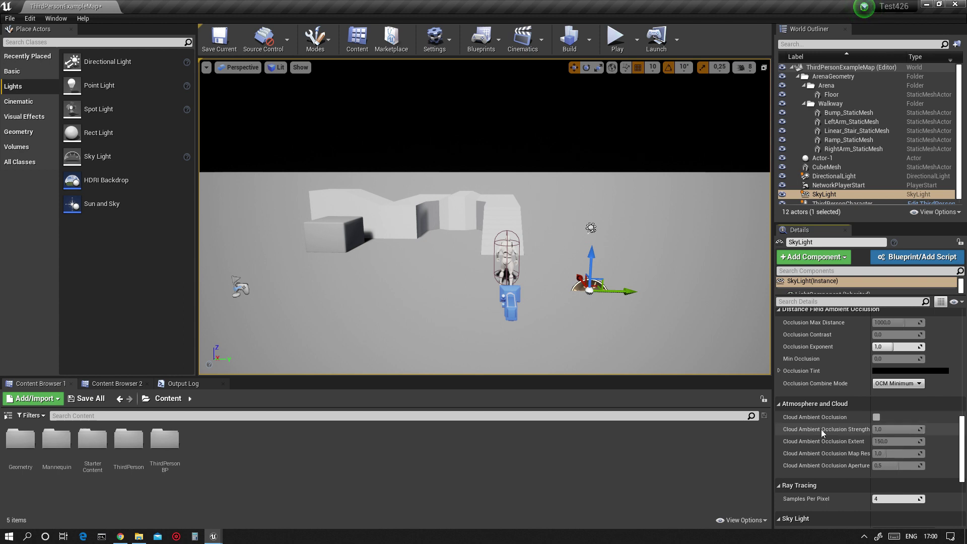
pyautogui.click(877, 418)
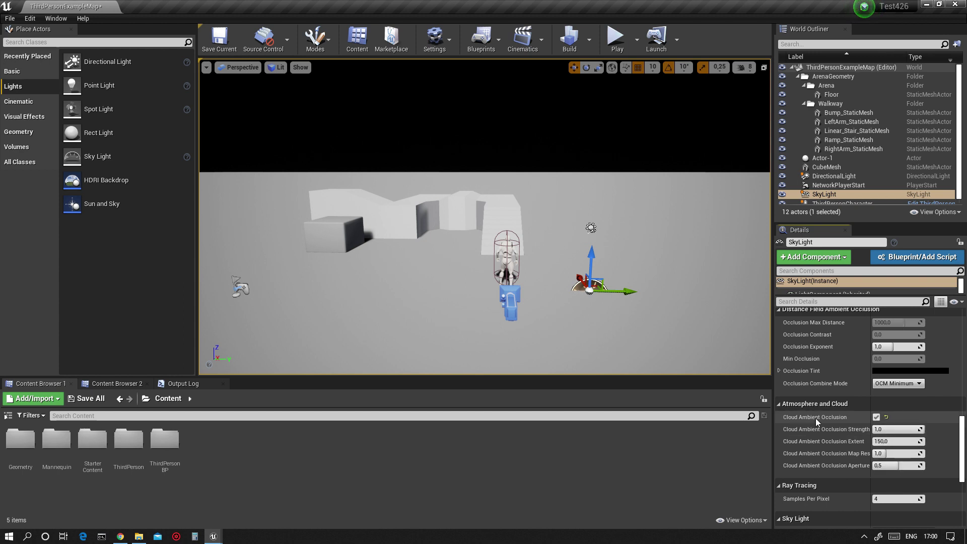
pyautogui.scroll(-2, 807, 452)
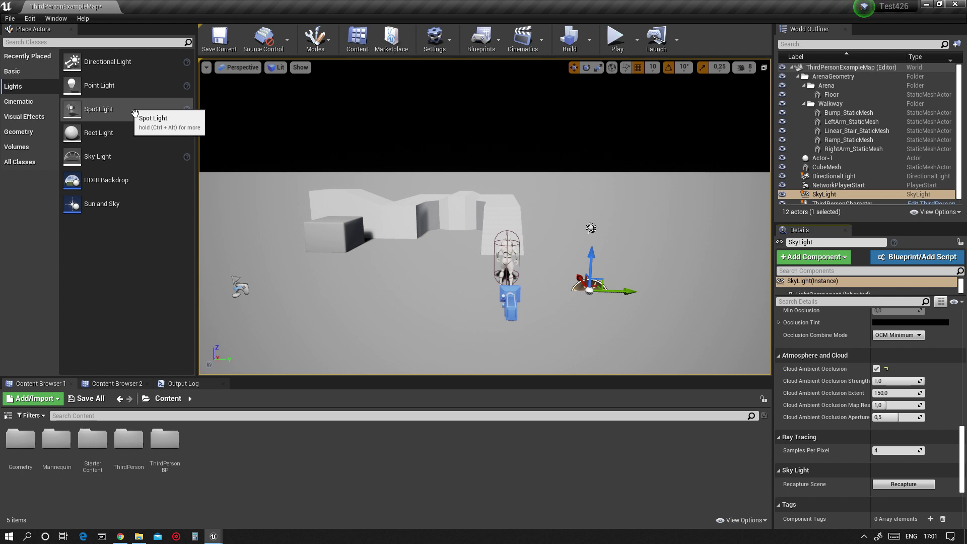
# Add a Sky Atmosphere to the level and reset its location to 0, 0, 0
pyautogui.click(16, 119)
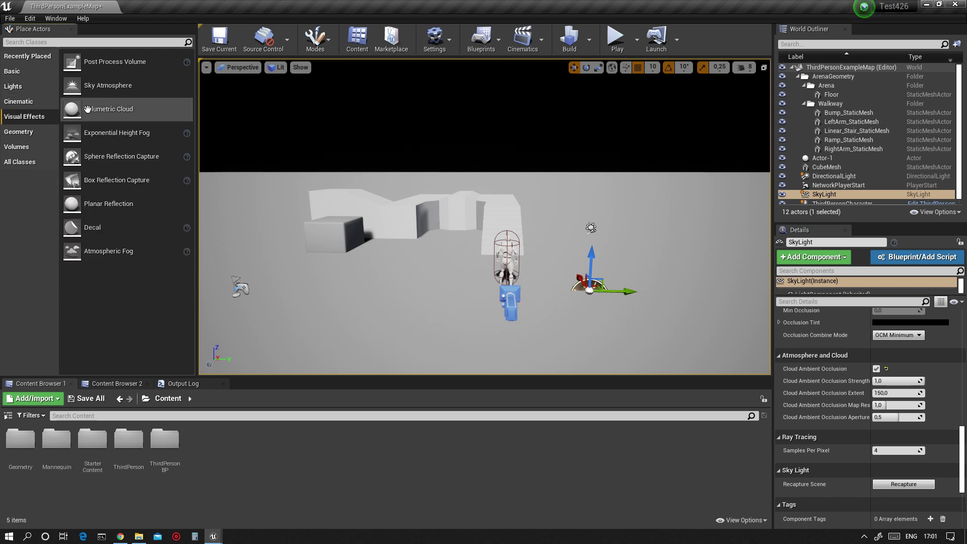
pyautogui.moveTo(99, 97); pyautogui.dragTo(545, 281)
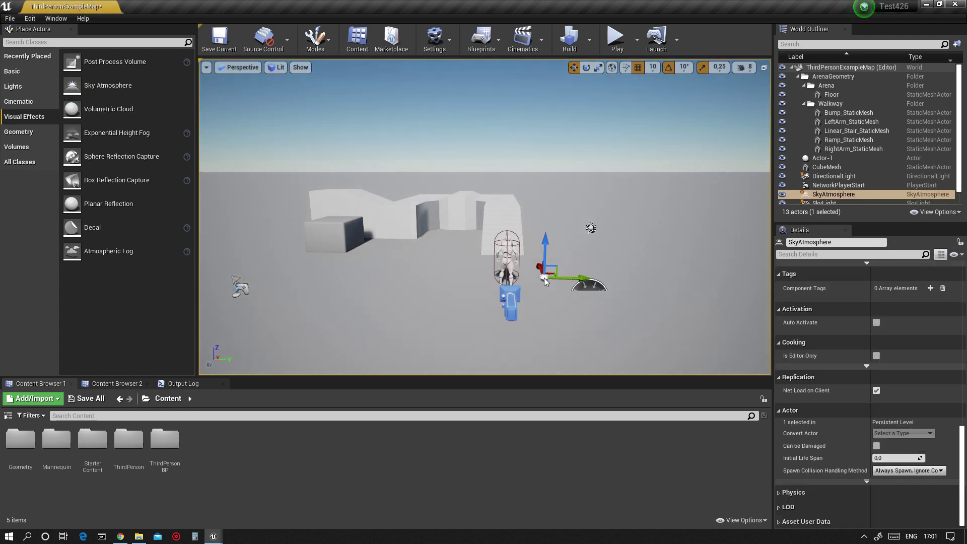
pyautogui.scroll(5, 857, 433)
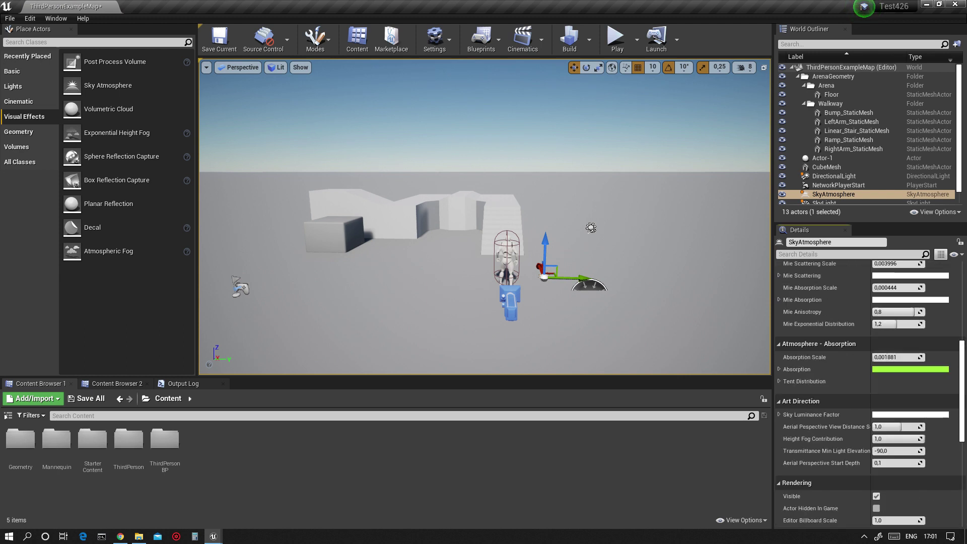
pyautogui.scroll(5, 887, 302)
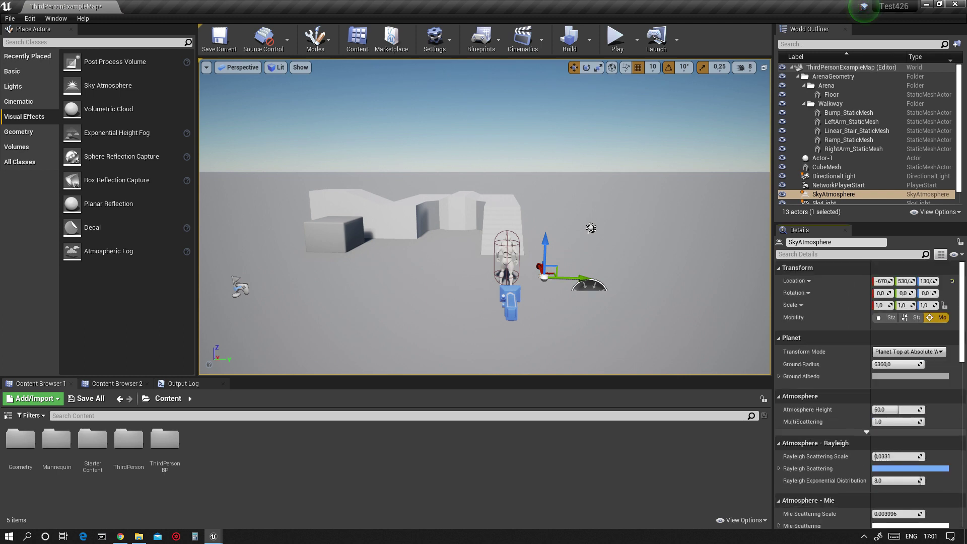
pyautogui.click(953, 282)
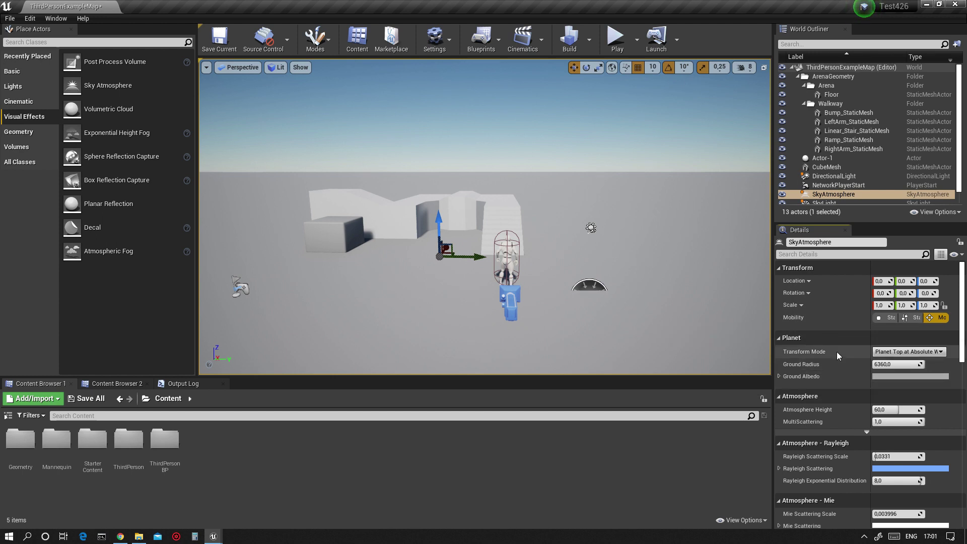
pyautogui.scroll(-5, 836, 352)
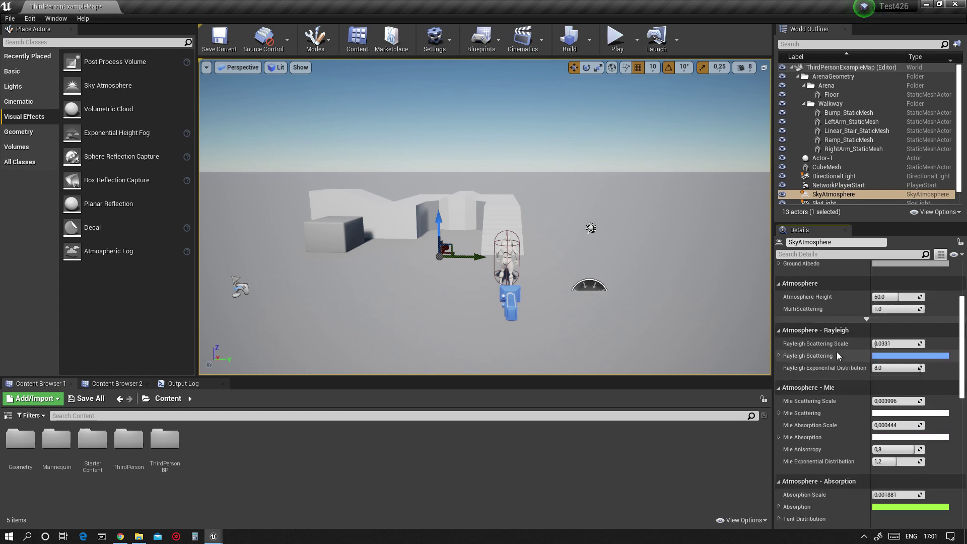
pyautogui.scroll(-6, 837, 352)
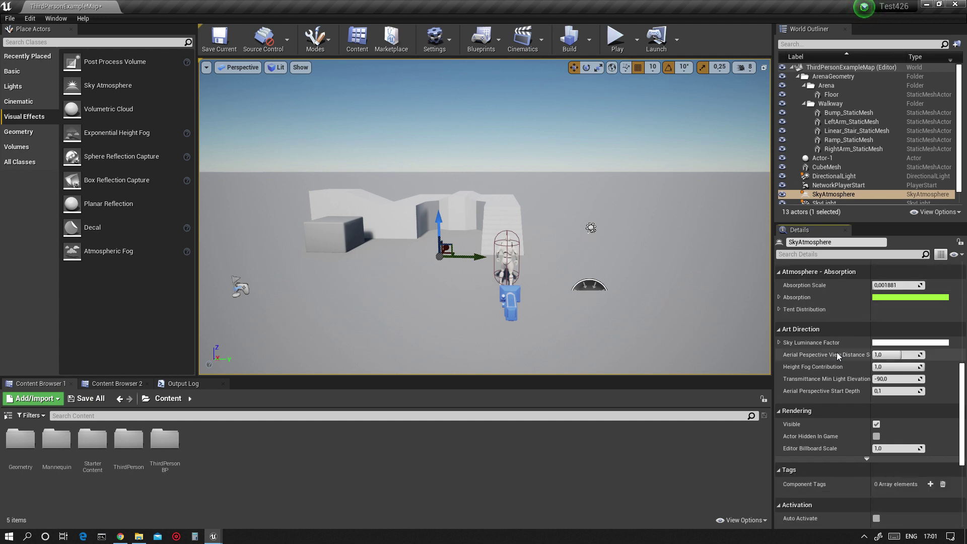
pyautogui.scroll(11, 836, 353)
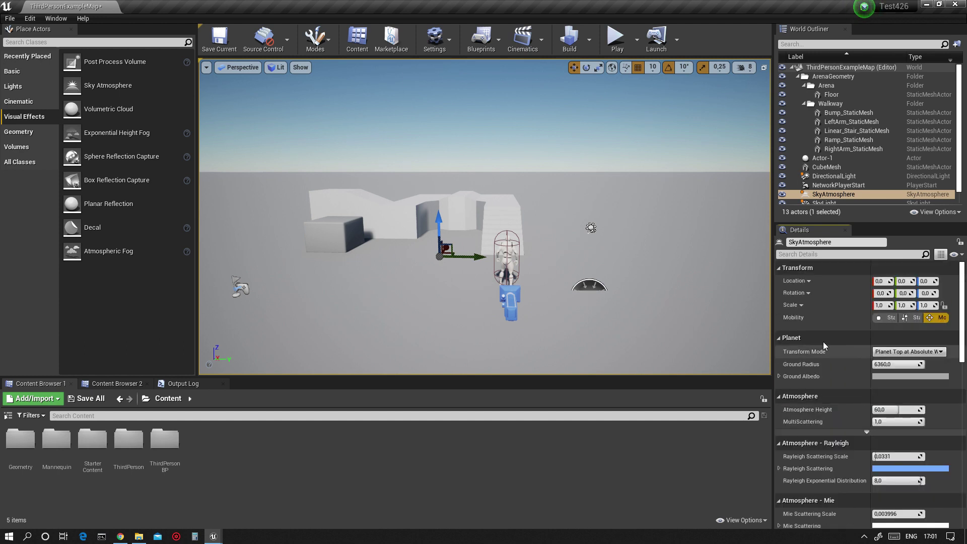
# Look around the level to examine the sky, horizon and sun produced by the sky atmosphere
pyautogui.click(671, 224)
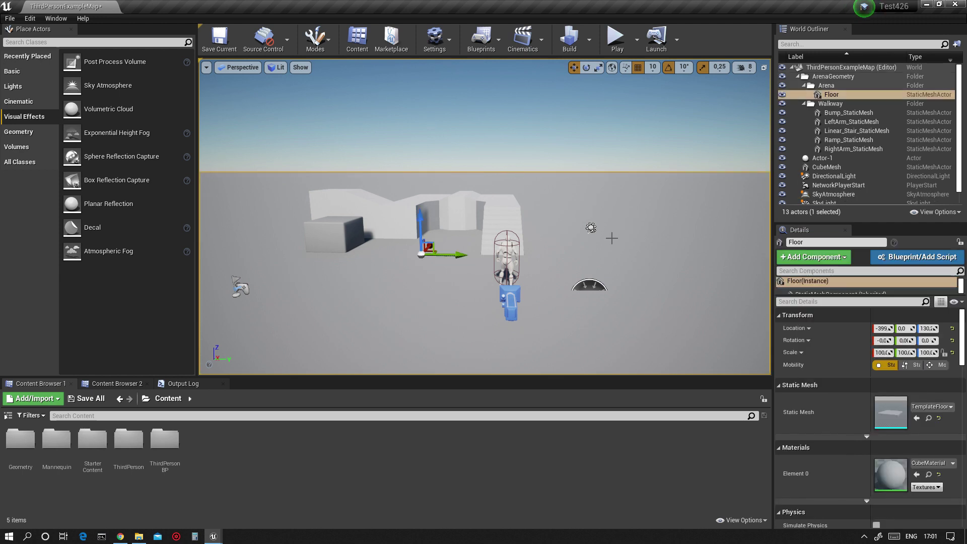
pyautogui.click(530, 159)
pyautogui.moveTo(597, 184); pyautogui.dragTo(751, 197, button='right')
pyautogui.moveTo(567, 132); pyautogui.dragTo(756, 145, button='right')
pyautogui.moveTo(509, 113); pyautogui.dragTo(650, 121, button='right')
pyautogui.moveTo(304, 152); pyautogui.dragTo(544, 151, button='right')
pyautogui.moveTo(435, 126)
pyautogui.mouseDown(button='right')
pyautogui.moveTo(509, 116)
pyautogui.moveTo(537, 136)
pyautogui.moveTo(494, 116)
pyautogui.moveTo(529, 111)
pyautogui.moveTo(489, 111)
pyautogui.moveTo(524, 126)
pyautogui.moveTo(529, 149)
pyautogui.mouseUp(button='right')
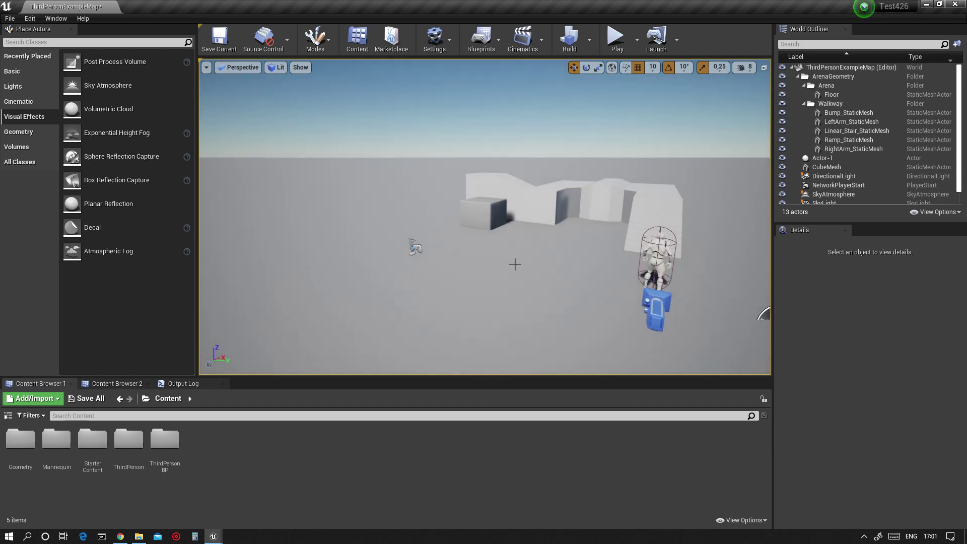
pyautogui.moveTo(507, 118)
pyautogui.mouseDown(button='right')
pyautogui.moveTo(439, 106)
pyautogui.moveTo(419, 121)
pyautogui.moveTo(506, 122)
pyautogui.mouseUp(button='right')
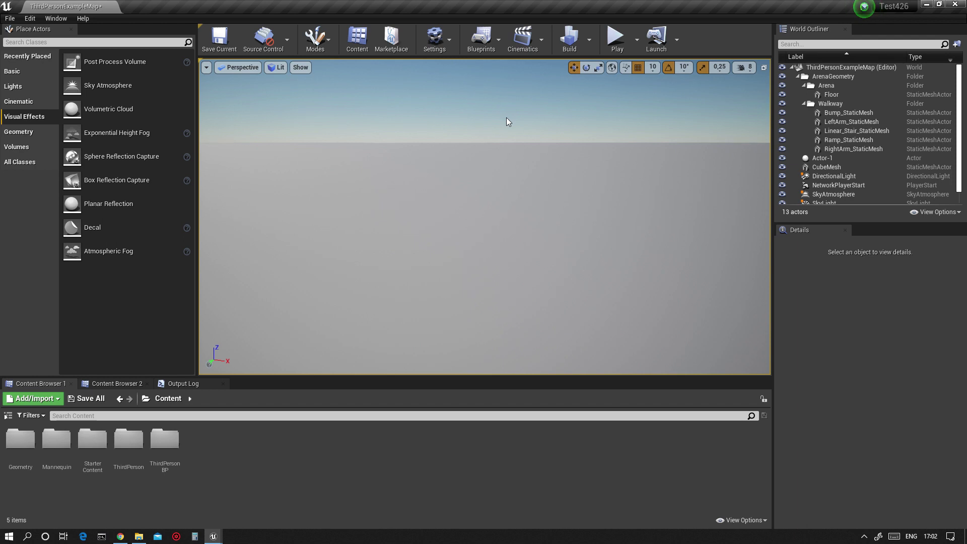
pyautogui.moveTo(522, 109); pyautogui.dragTo(522, 109, button='right')
pyautogui.moveTo(514, 146); pyautogui.dragTo(458, 146, button='right')
# Rotate the directional light to about -23°, -64° and 21° in X, Y and Z to change the sun's direction
pyautogui.scroll(-1, 827, 182)
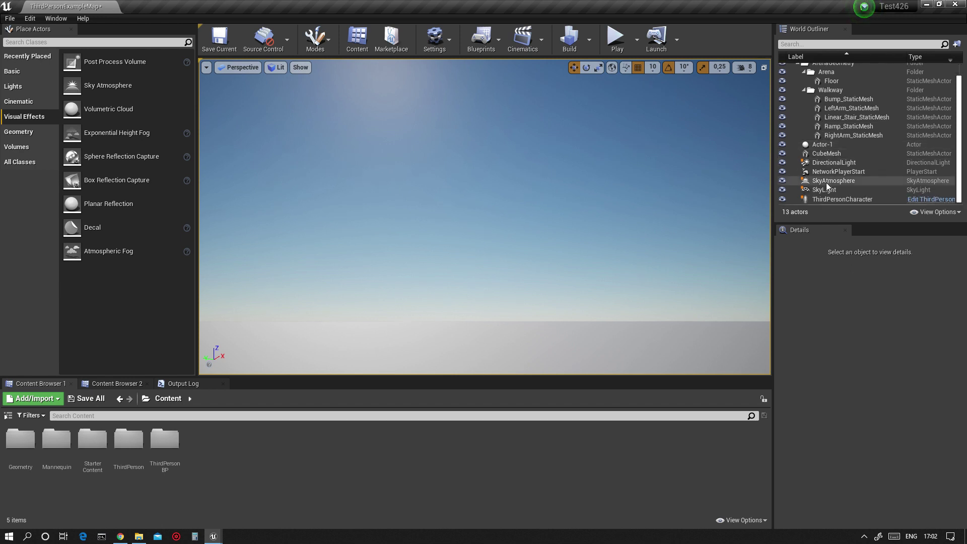
pyautogui.click(824, 163)
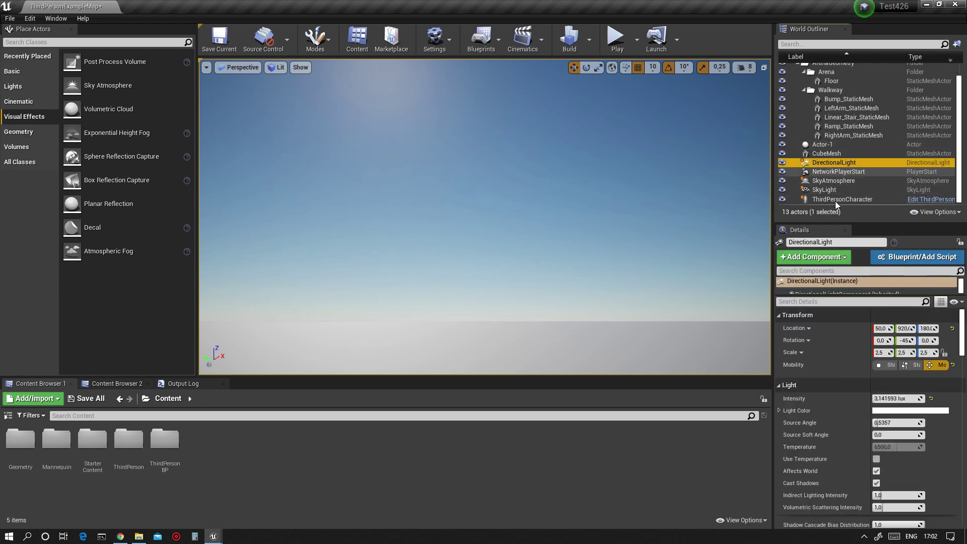
pyautogui.click(585, 70)
pyautogui.moveTo(554, 151); pyautogui.dragTo(297, 202, button='right')
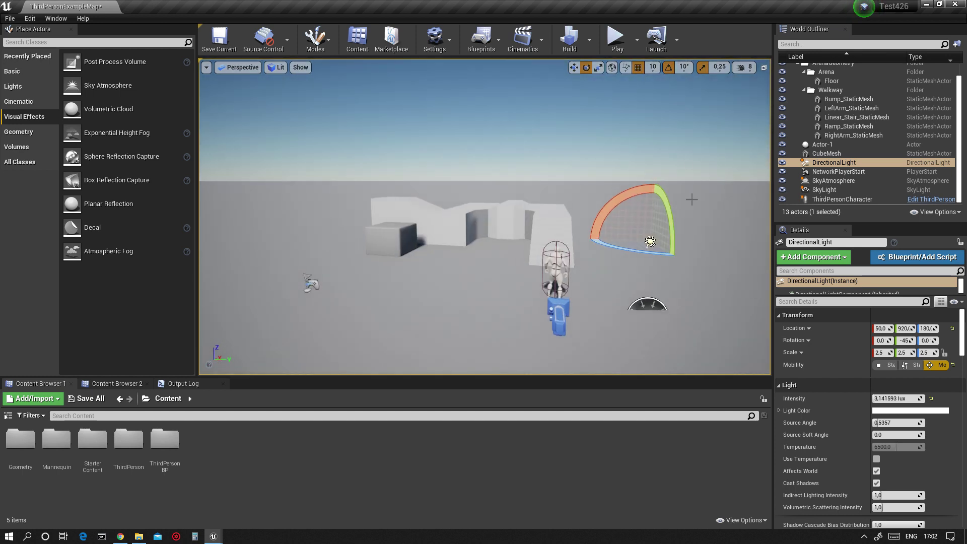
pyautogui.moveTo(673, 218); pyautogui.dragTo(676, 244)
pyautogui.moveTo(635, 206); pyautogui.dragTo(601, 299)
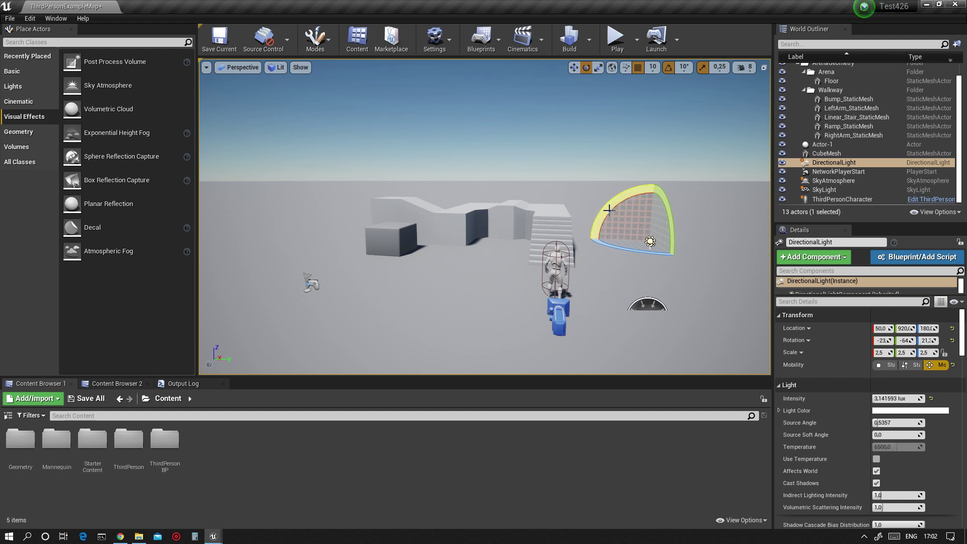
pyautogui.moveTo(606, 218); pyautogui.dragTo(615, 195)
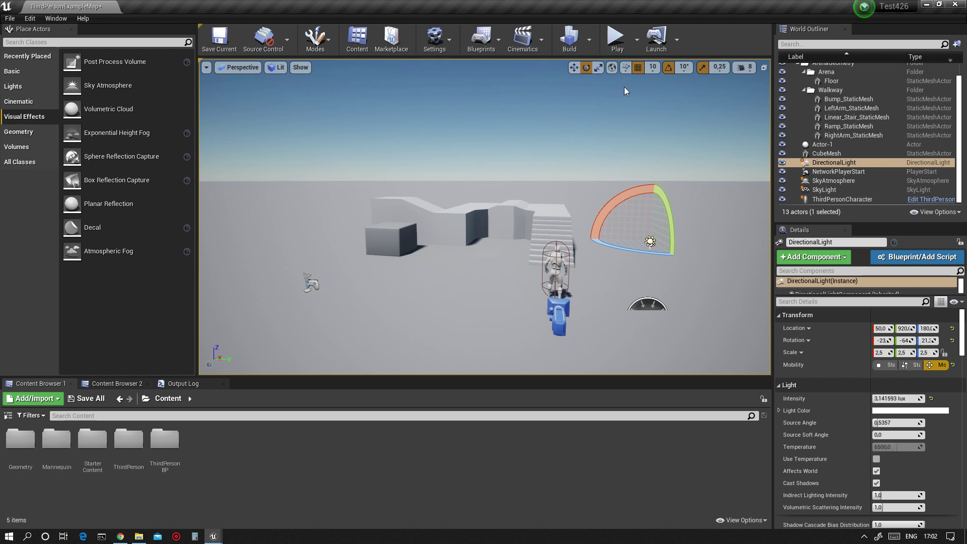
pyautogui.click(575, 68)
pyautogui.moveTo(594, 108)
pyautogui.mouseDown(button='right')
pyautogui.moveTo(608, 117)
pyautogui.moveTo(690, 121)
pyautogui.moveTo(594, 108)
pyautogui.mouseUp(button='right')
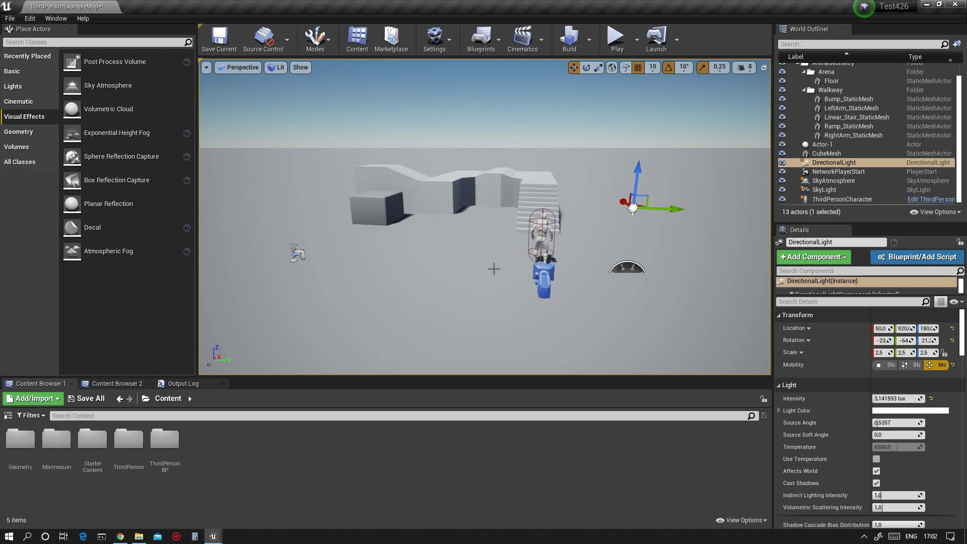
# Create a material named M_Cloud01 in the Content folder and open it for editing
pyautogui.rightClick(316, 455)
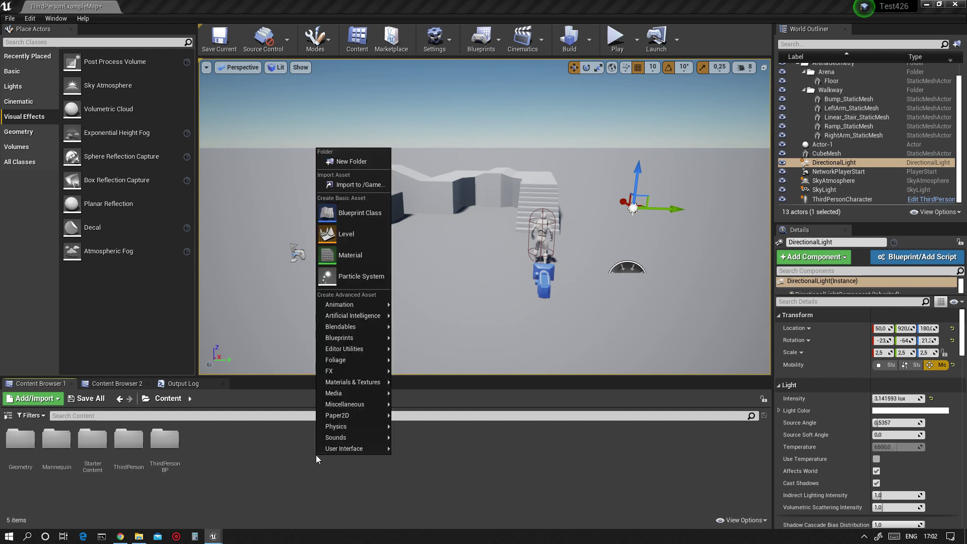
pyautogui.click(349, 257)
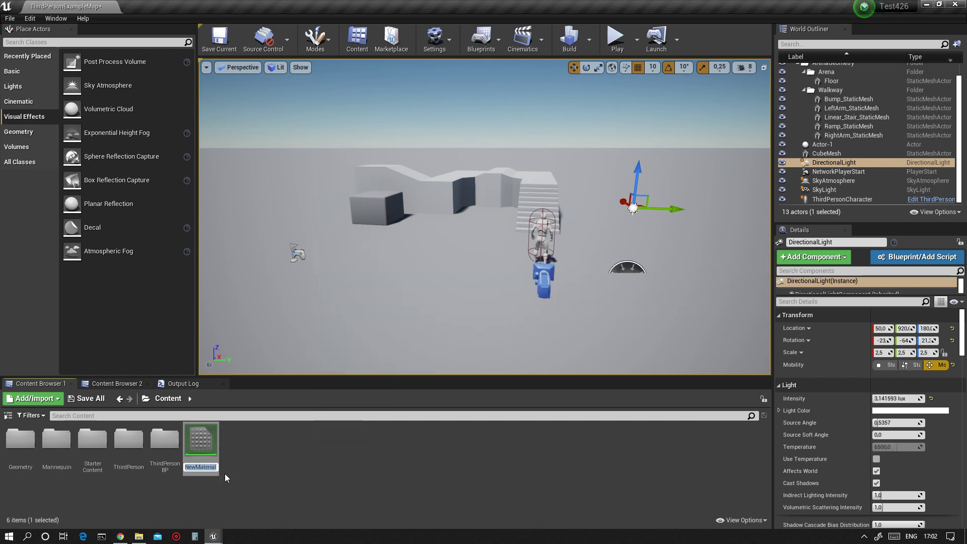
pyautogui.write('M_S')
pyautogui.press('BackSpace')
pyautogui.write('Cloud01')
pyautogui.press('Return')
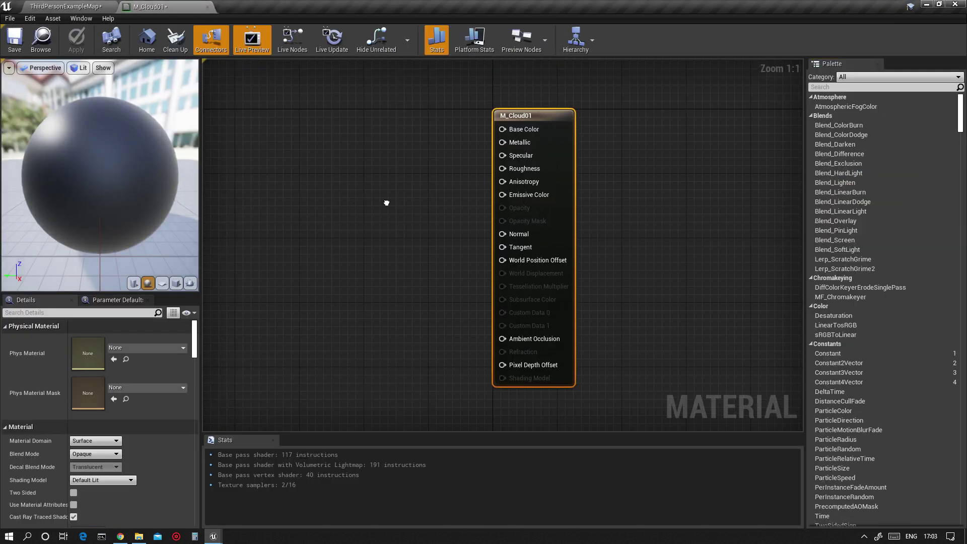
# Set the cloud material's domain to Volume and its blend mode to Additive
pyautogui.moveTo(387, 203); pyautogui.dragTo(518, 204, button='right')
pyautogui.scroll(-2, 518, 204)
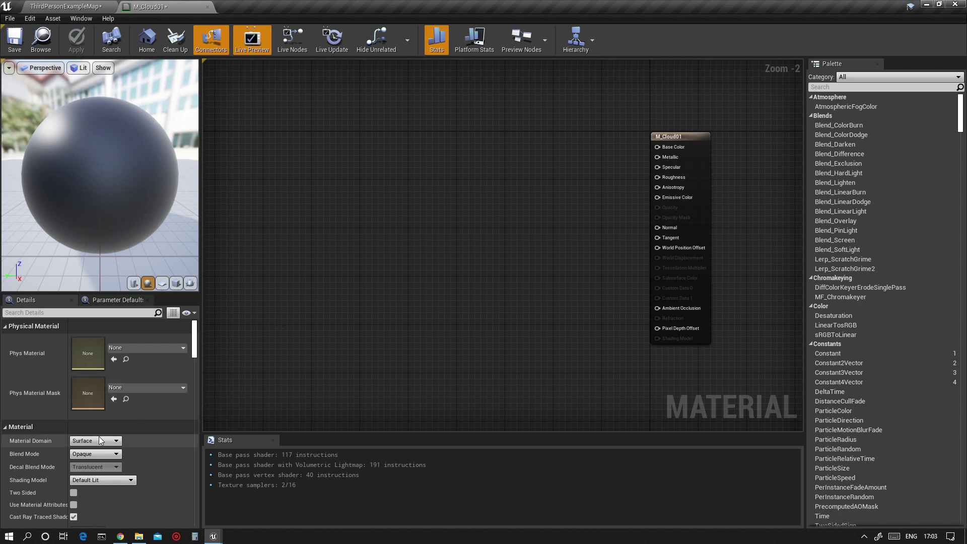
pyautogui.click(86, 442)
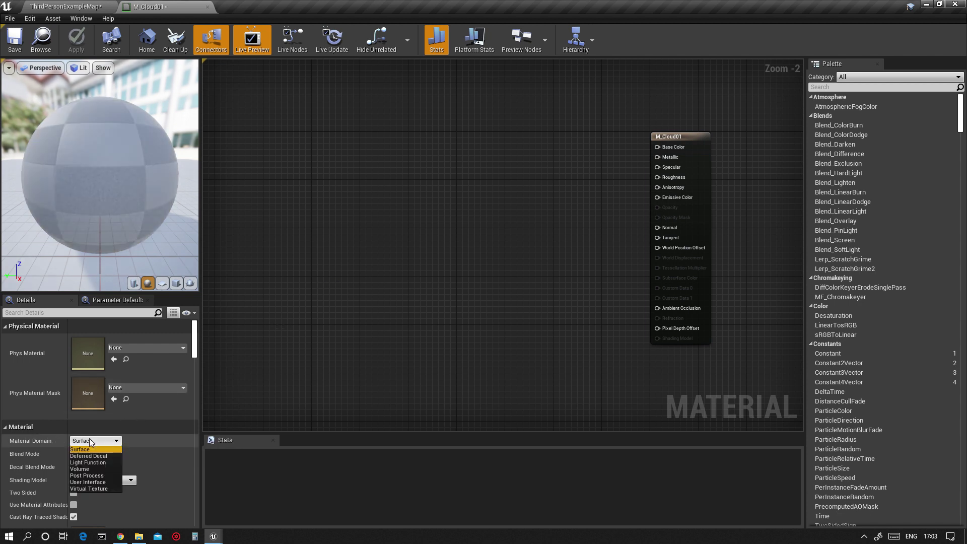
pyautogui.click(81, 469)
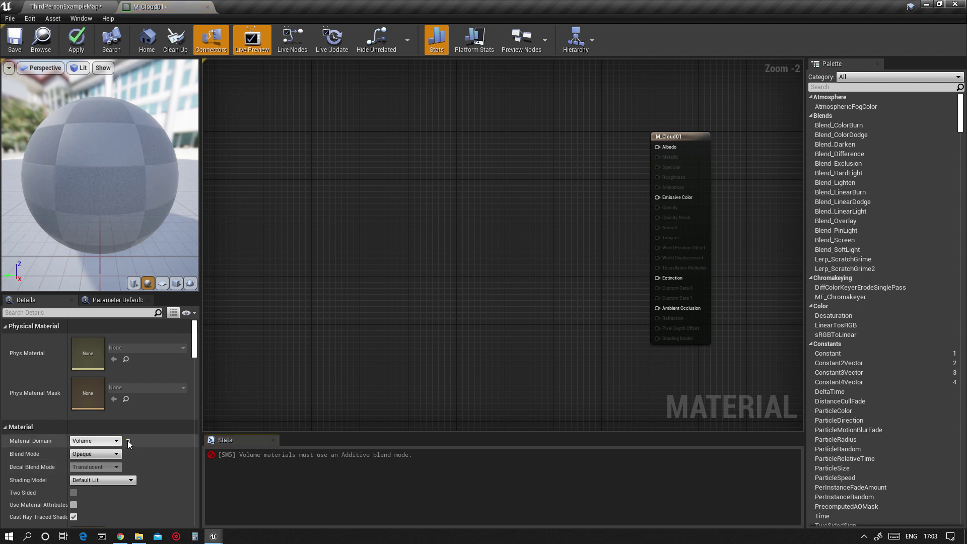
pyautogui.click(87, 454)
pyautogui.click(86, 482)
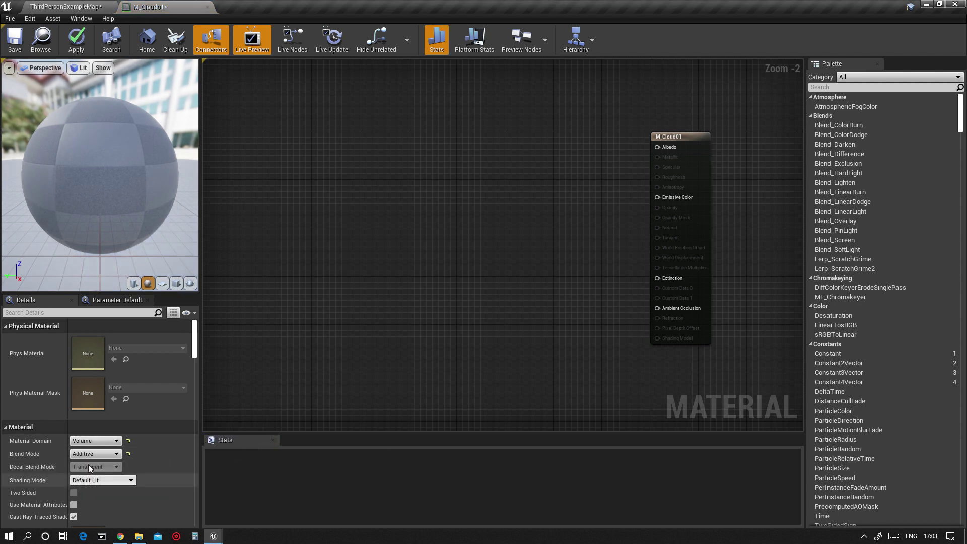
# Set the cloud material's shading model to Unlit
pyautogui.moveTo(298, 346); pyautogui.dragTo(364, 305, button='right')
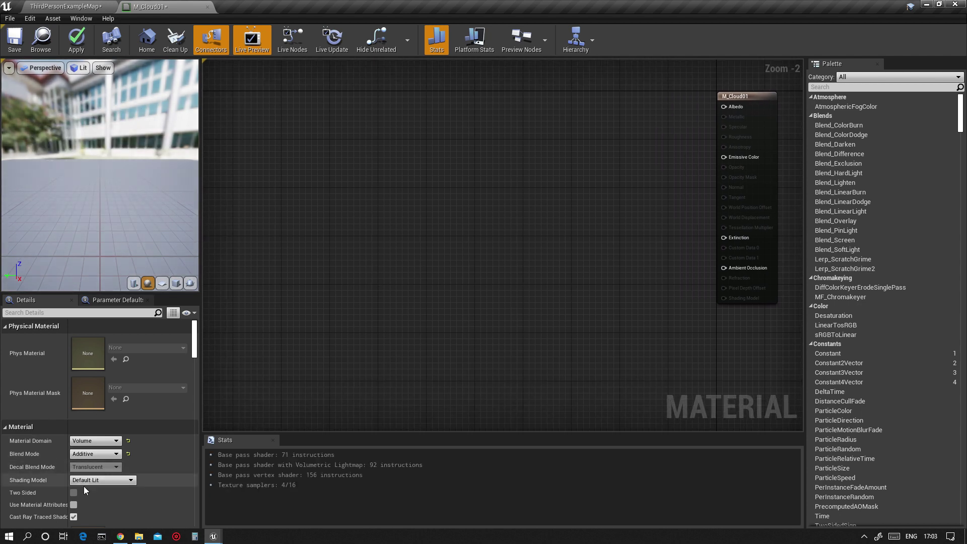
pyautogui.scroll(-5, 86, 491)
pyautogui.scroll(-8, 113, 490)
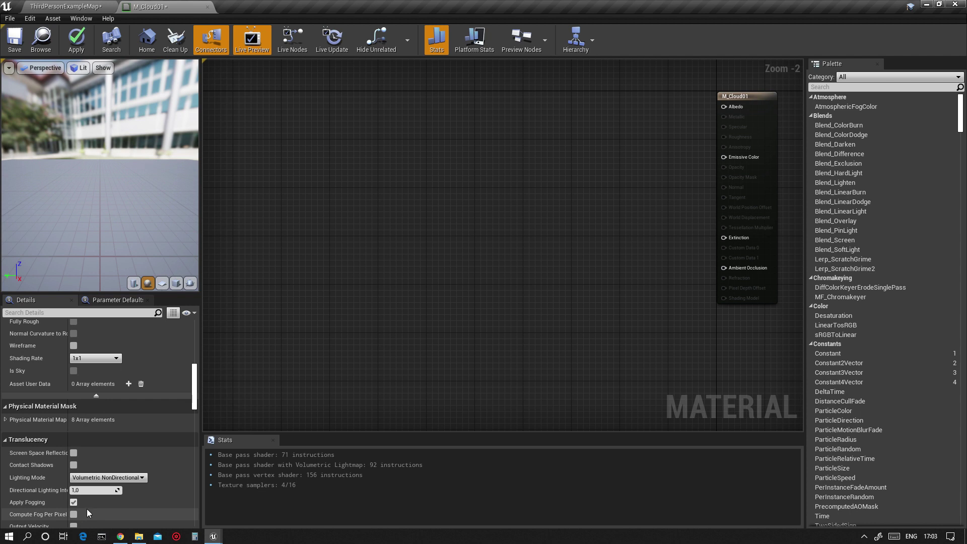
pyautogui.scroll(10, 87, 512)
pyautogui.moveTo(551, 240)
pyautogui.mouseDown(button='right')
pyautogui.moveTo(486, 277)
pyautogui.moveTo(527, 279)
pyautogui.moveTo(529, 239)
pyautogui.mouseUp(button='right')
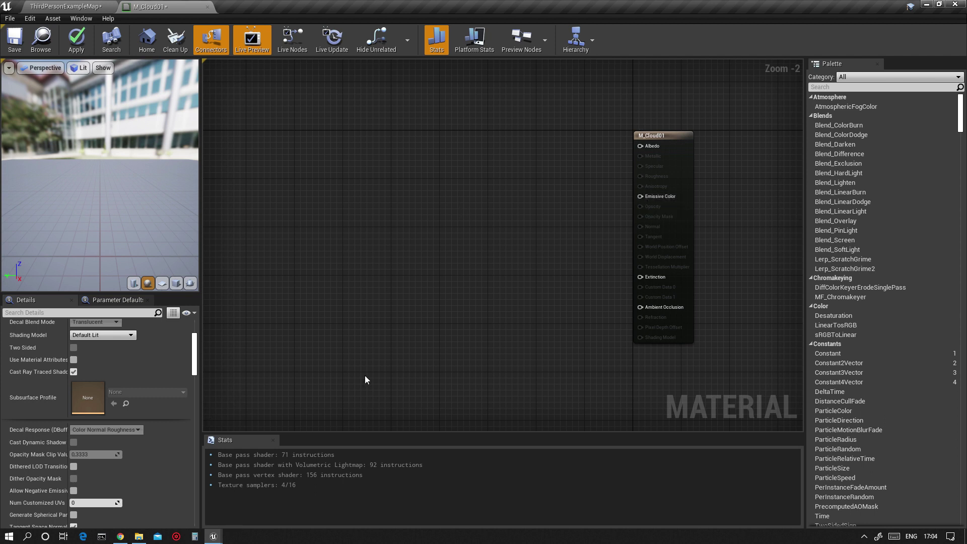
pyautogui.moveTo(194, 363)
pyautogui.mouseDown()
pyautogui.moveTo(195, 349)
pyautogui.moveTo(196, 360)
pyautogui.mouseUp()
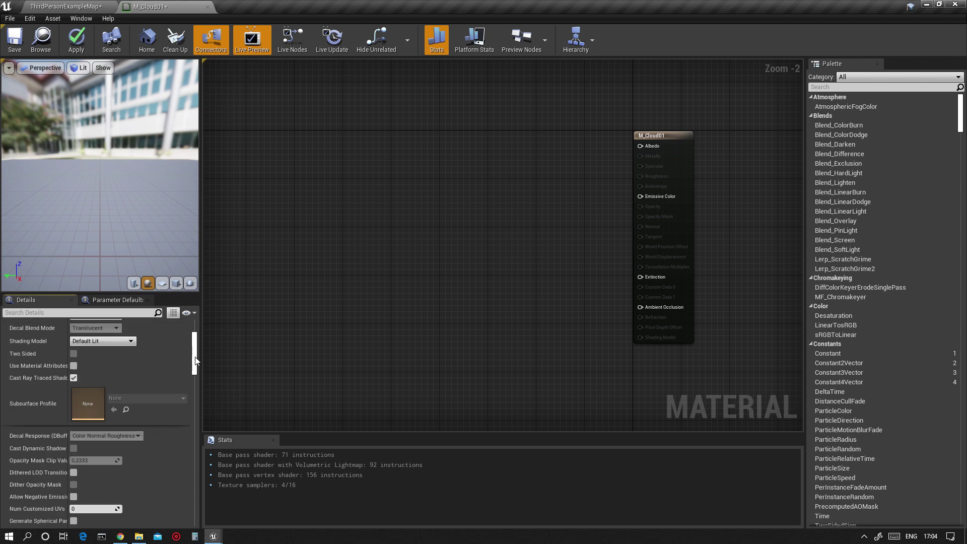
pyautogui.click(87, 342)
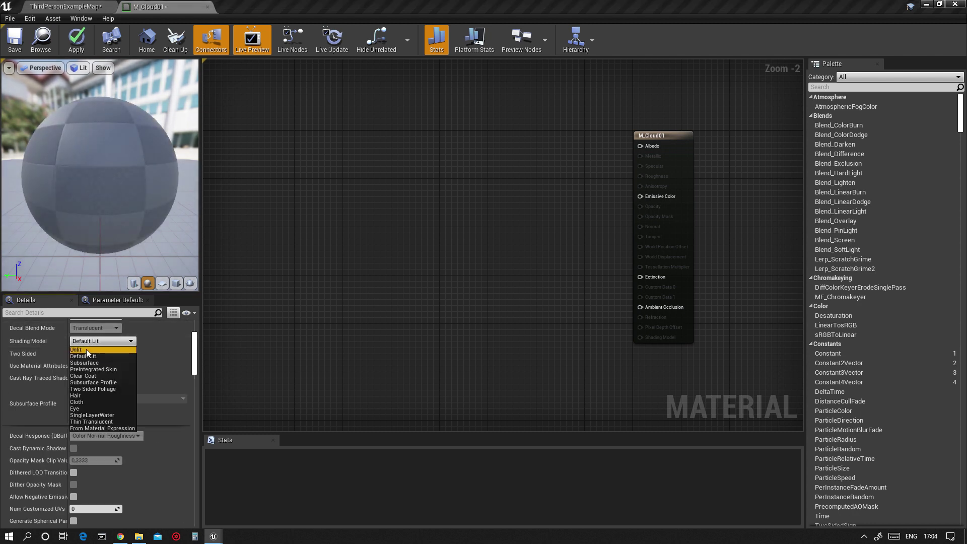
pyautogui.click(87, 354)
# Add a three-component constant, convert it to a parameter named CloudAlbedo, and connect it to the material's Albedo input
pyautogui.moveTo(459, 248); pyautogui.dragTo(521, 231, button='right')
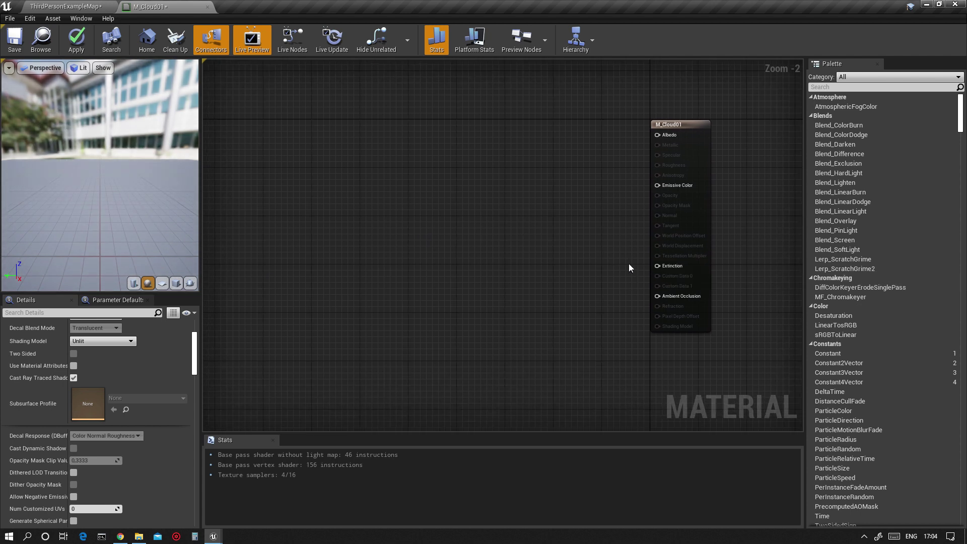
pyautogui.moveTo(587, 263); pyautogui.dragTo(610, 255, button='right')
pyautogui.moveTo(438, 210); pyautogui.dragTo(488, 216, button='right')
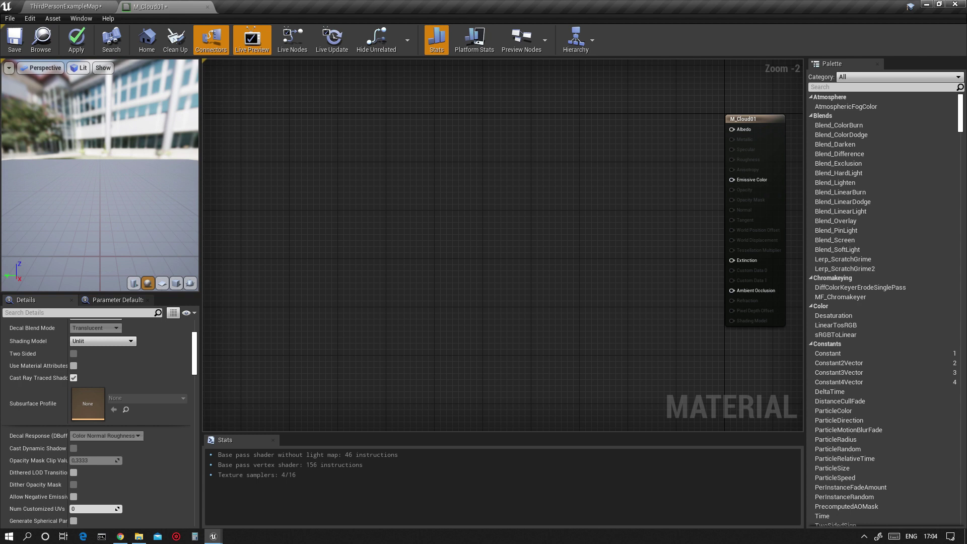
pyautogui.moveTo(493, 185); pyautogui.dragTo(474, 200, button='right')
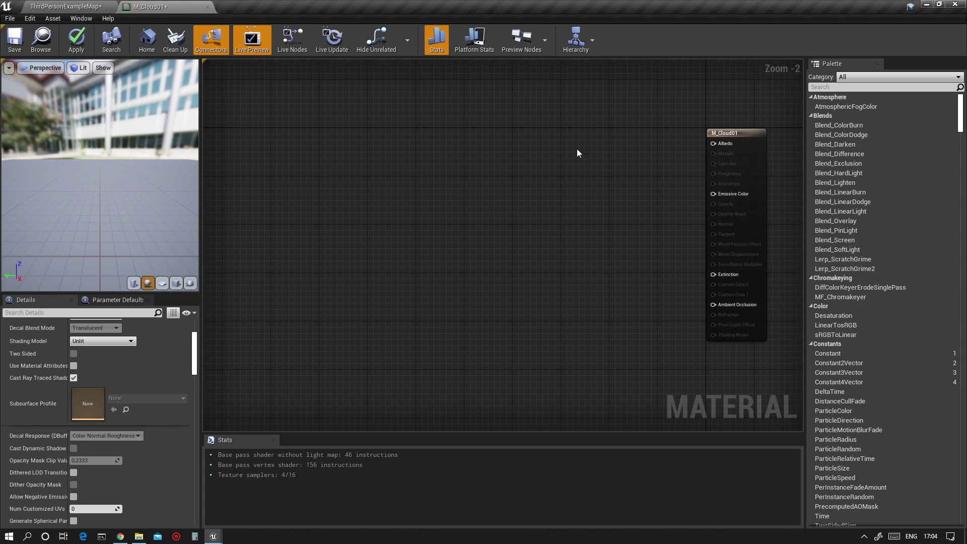
pyautogui.click(618, 119)
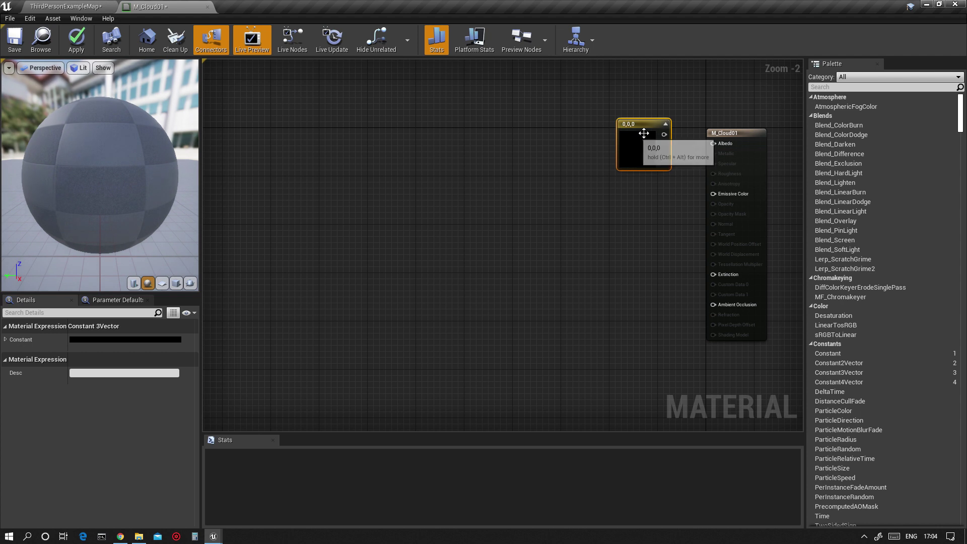
pyautogui.rightClick(603, 124)
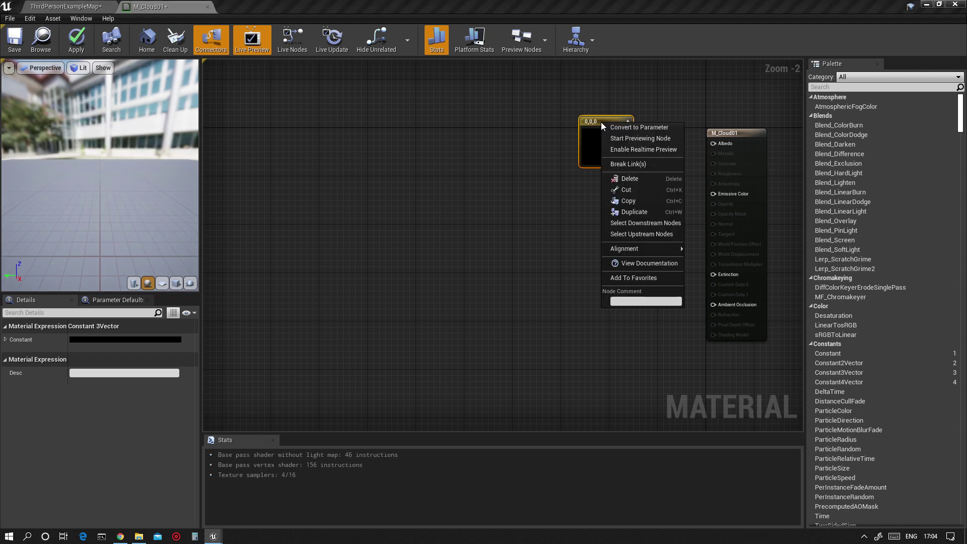
pyautogui.click(632, 127)
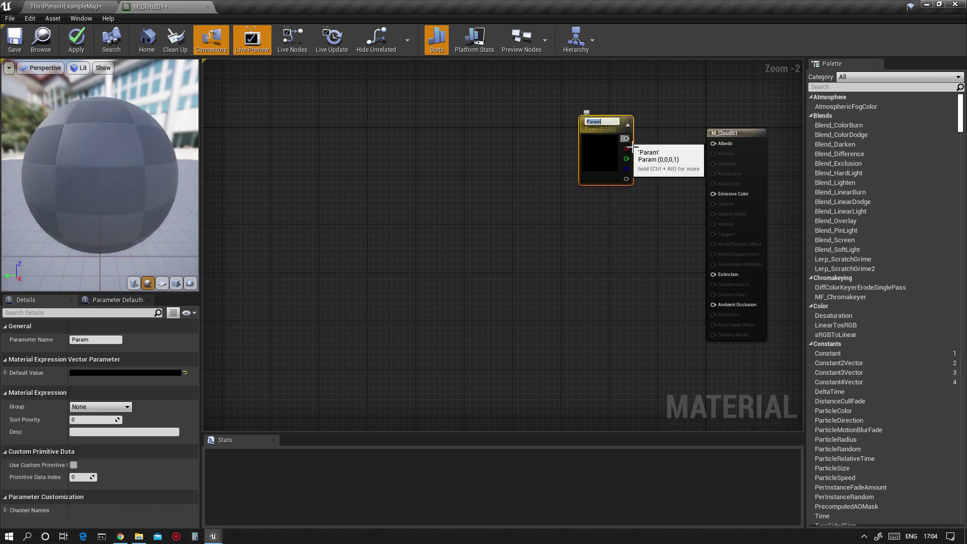
pyautogui.write('c')
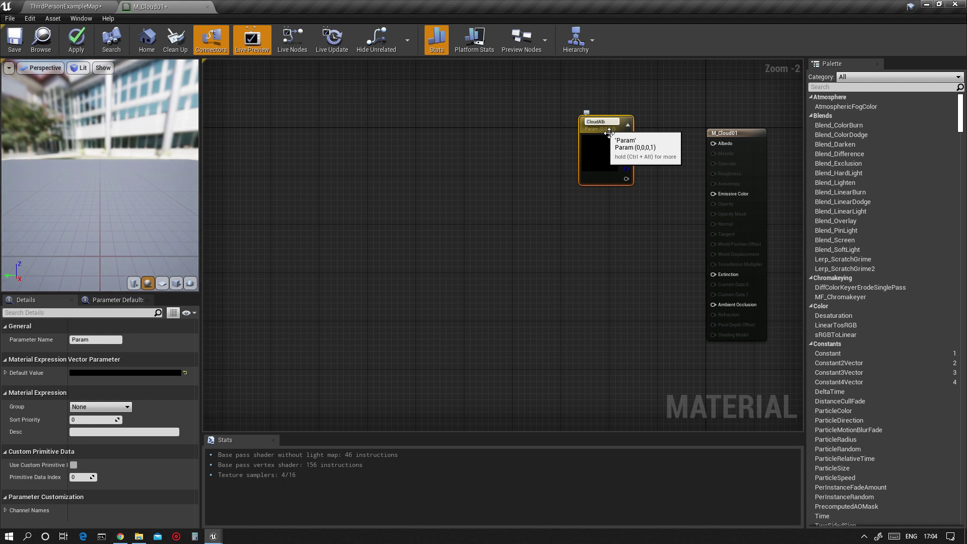
pyautogui.press('Return')
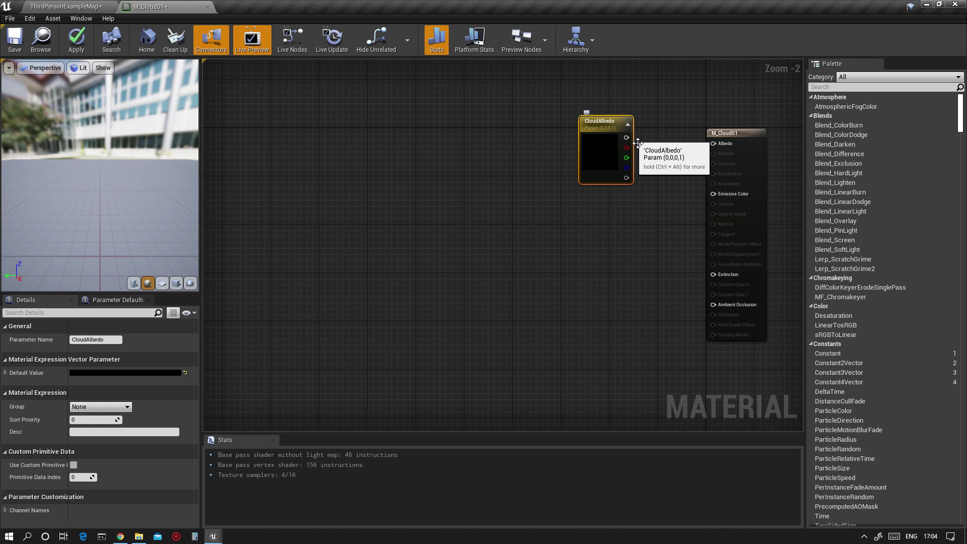
pyautogui.moveTo(627, 138)
pyautogui.mouseDown()
pyautogui.moveTo(715, 144)
pyautogui.moveTo(630, 135)
pyautogui.mouseUp()
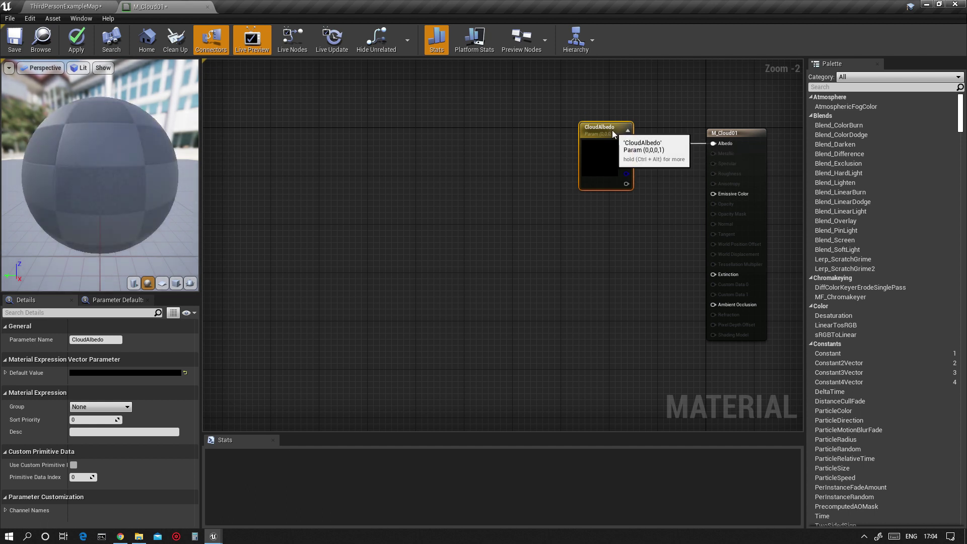
# Set CloudAlbedo's default colour to white with R, G and B at 1, and save the material
pyautogui.click(138, 374)
pyautogui.click(176, 413)
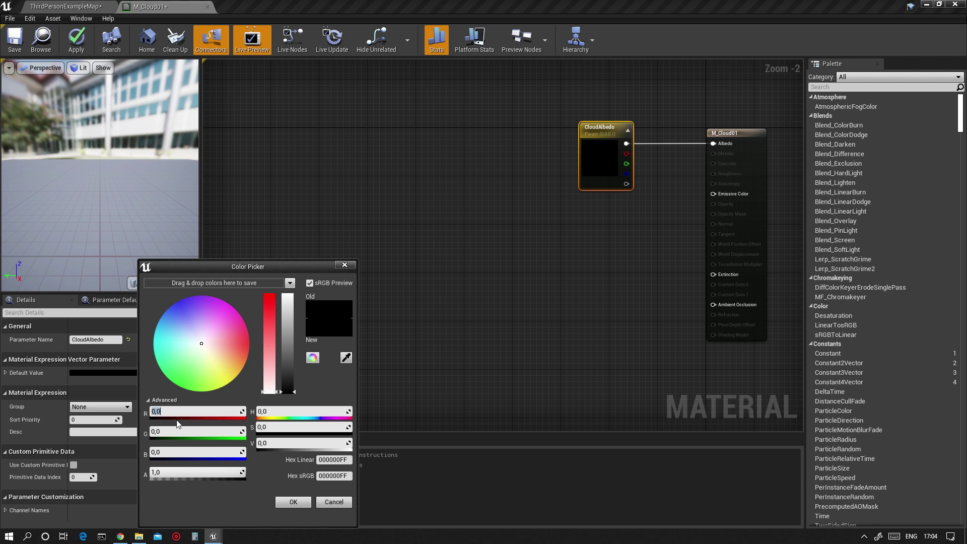
pyautogui.write('1')
pyautogui.press('Tab')
pyautogui.write('1')
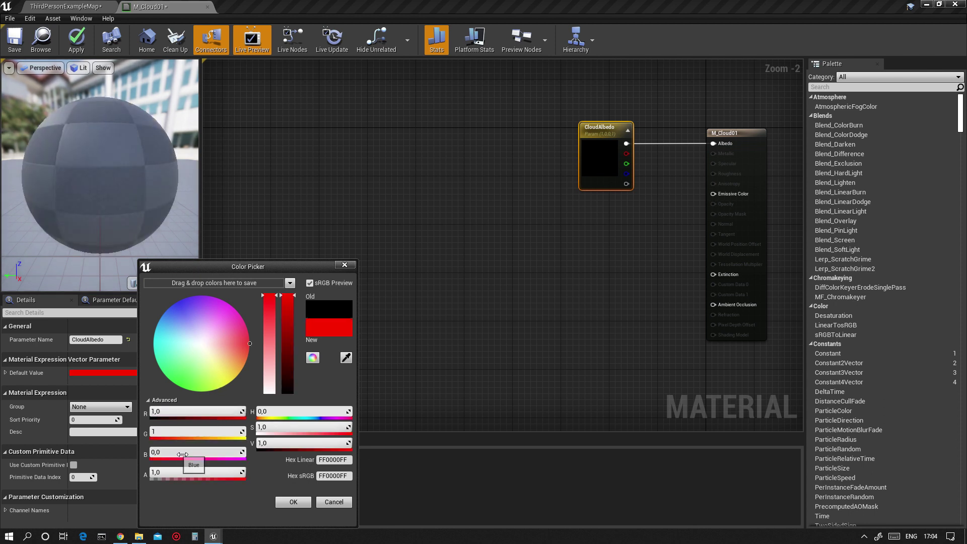
pyautogui.press('Tab')
pyautogui.write('1')
pyautogui.press('Tab')
pyautogui.click(293, 502)
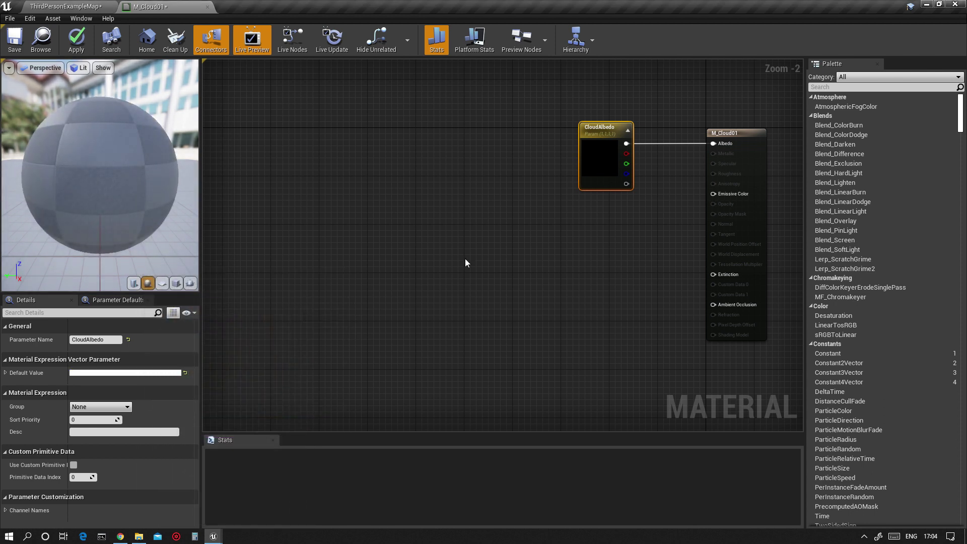
pyautogui.click(20, 46)
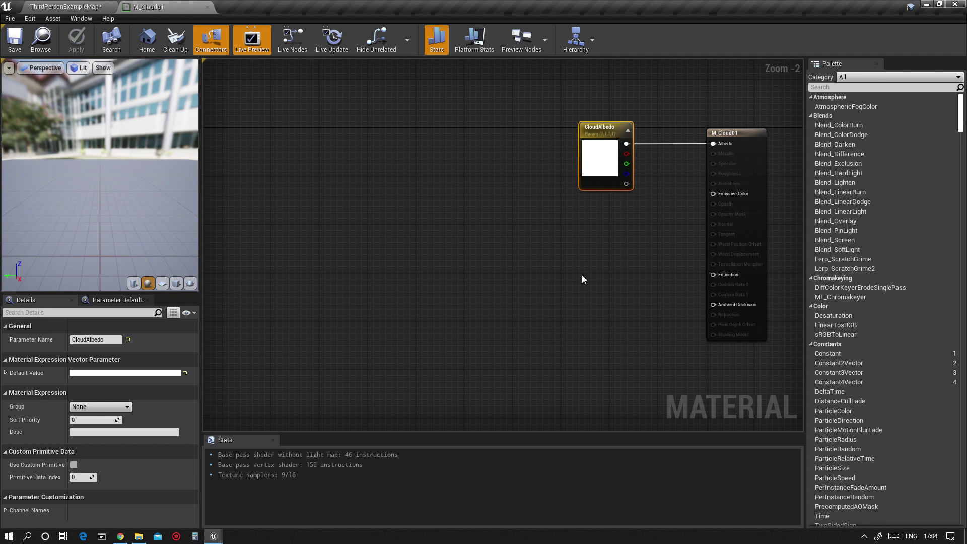
# Add a scalar constant of 0, connect it to the material's Extinction input, and save the material
pyautogui.click(586, 269)
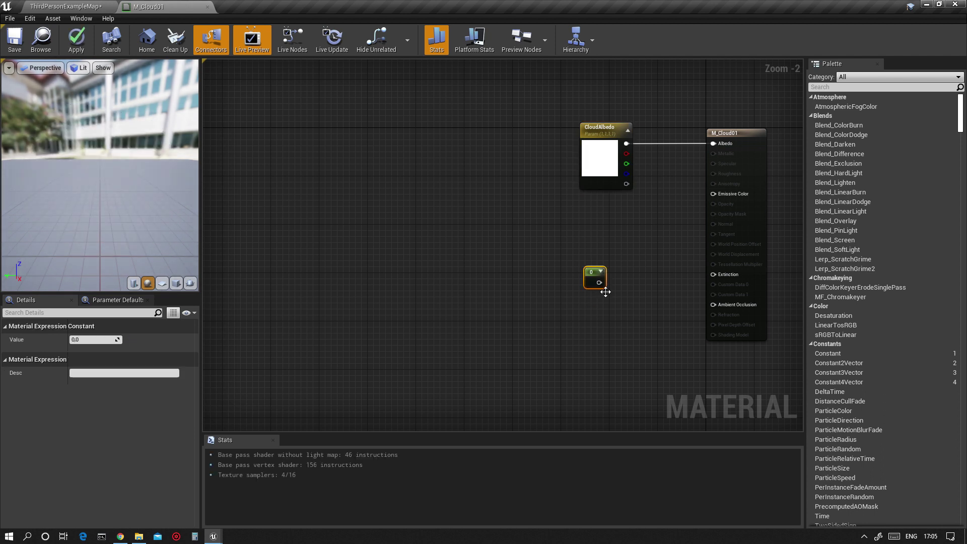
pyautogui.moveTo(600, 283); pyautogui.dragTo(716, 277)
pyautogui.moveTo(589, 282); pyautogui.dragTo(590, 276)
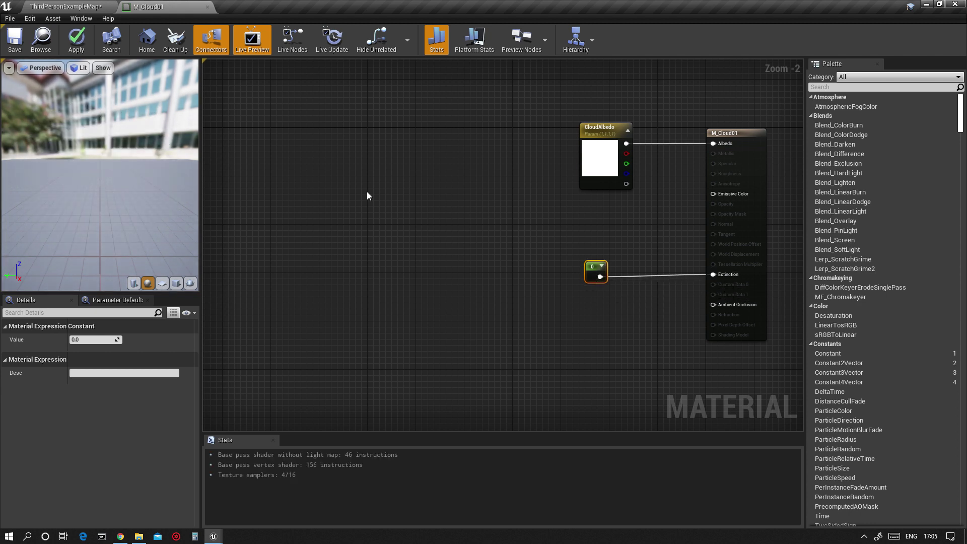
pyautogui.click(14, 41)
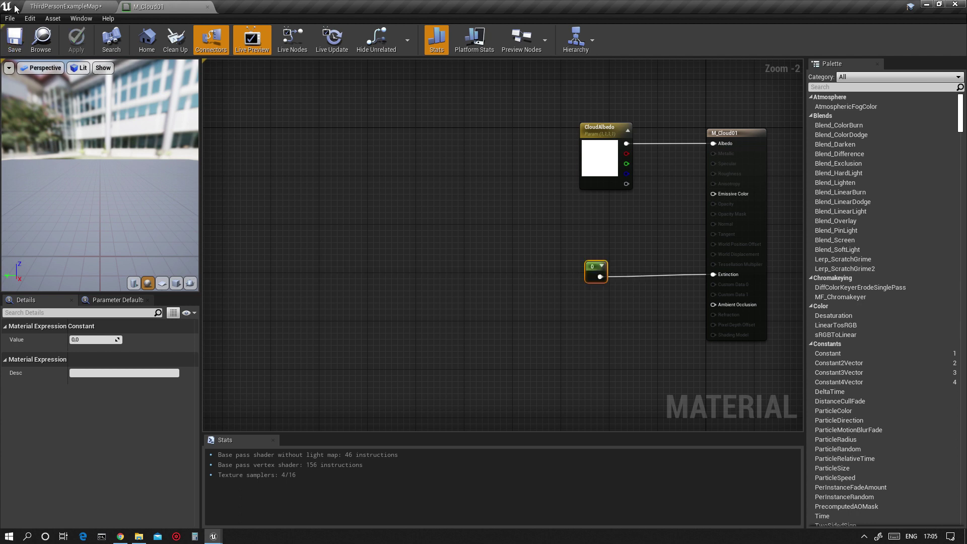
# Return to the ThirdPersonExampleMap level and place a Volumetric Cloud actor on the floor in front of the walkway
pyautogui.click(58, 6)
pyautogui.moveTo(529, 146)
pyautogui.mouseDown(button='right')
pyautogui.moveTo(538, 131)
pyautogui.moveTo(530, 135)
pyautogui.mouseUp(button='right')
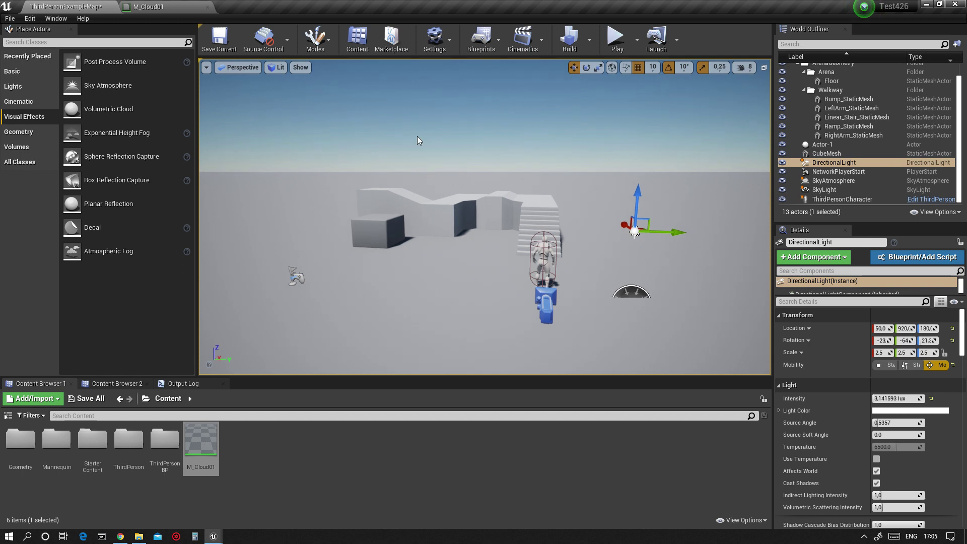
pyautogui.click(37, 146)
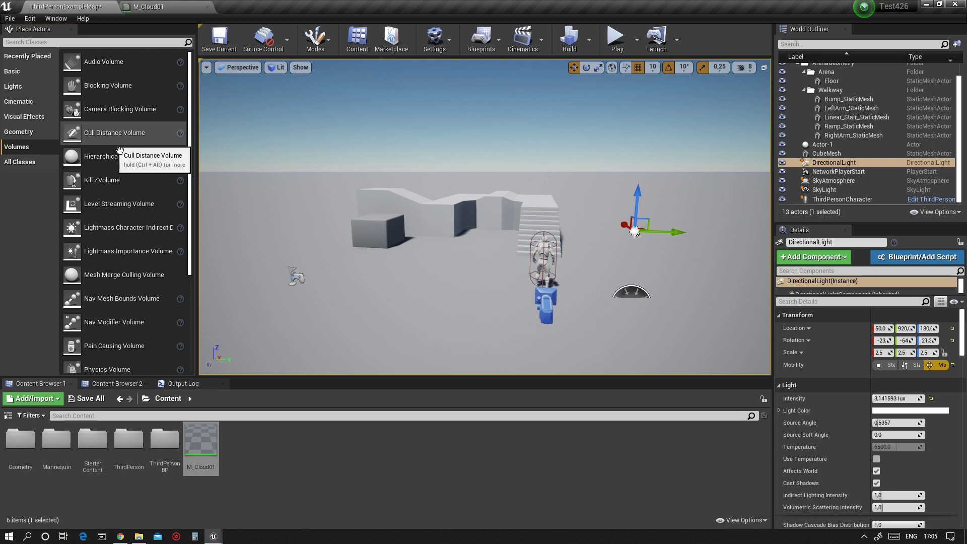
pyautogui.scroll(-3, 120, 149)
pyautogui.scroll(3, 120, 149)
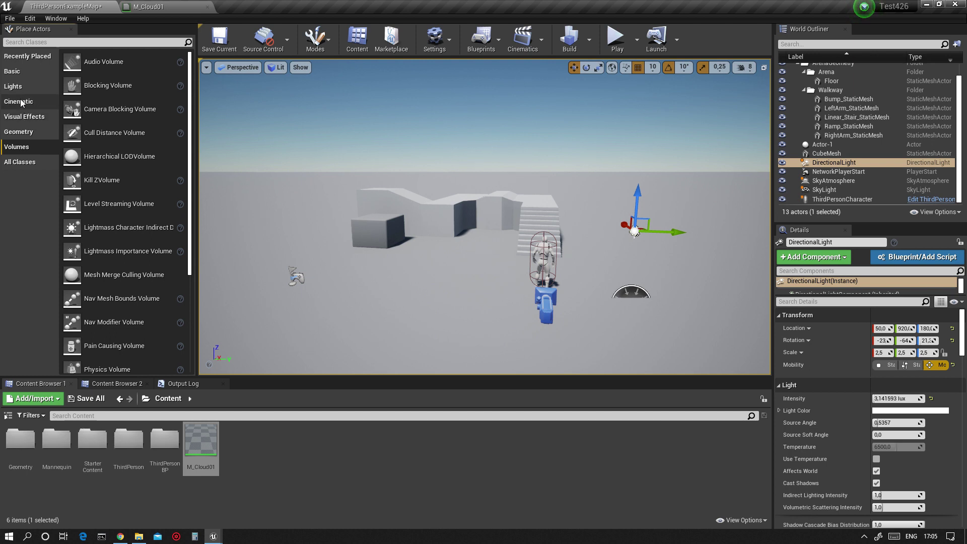
pyautogui.click(23, 117)
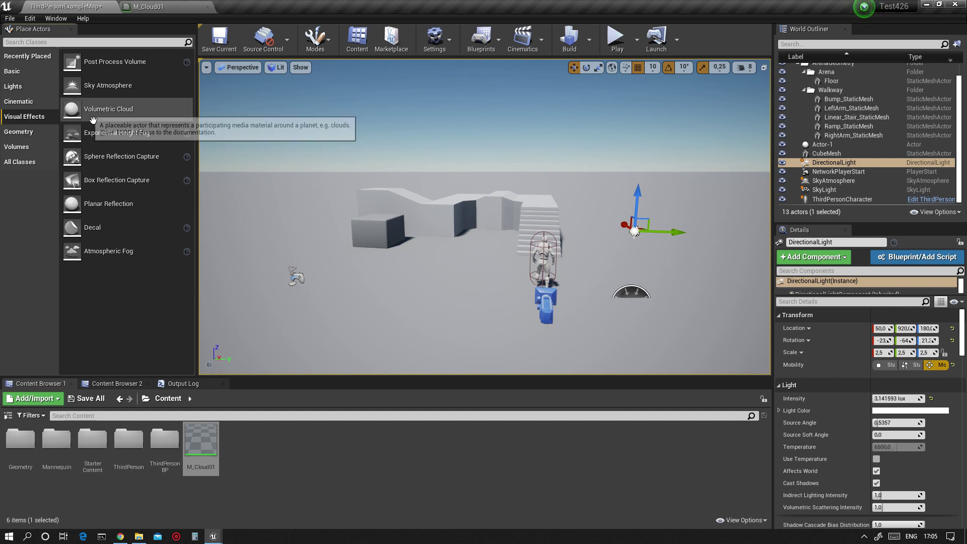
pyautogui.moveTo(125, 119); pyautogui.dragTo(470, 276)
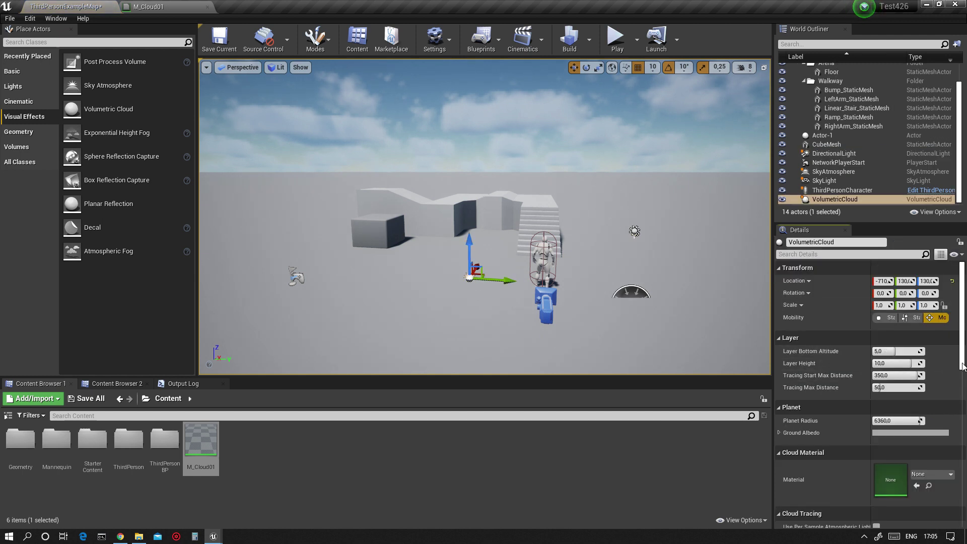
# Assign M_Cloud01 as the Volumetric Cloud actor's cloud material and look over the sky
pyautogui.moveTo(964, 367); pyautogui.dragTo(964, 380)
pyautogui.moveTo(567, 144)
pyautogui.mouseDown(button='right')
pyautogui.moveTo(588, 109)
pyautogui.moveTo(565, 141)
pyautogui.moveTo(546, 135)
pyautogui.moveTo(568, 123)
pyautogui.moveTo(561, 129)
pyautogui.mouseUp(button='right')
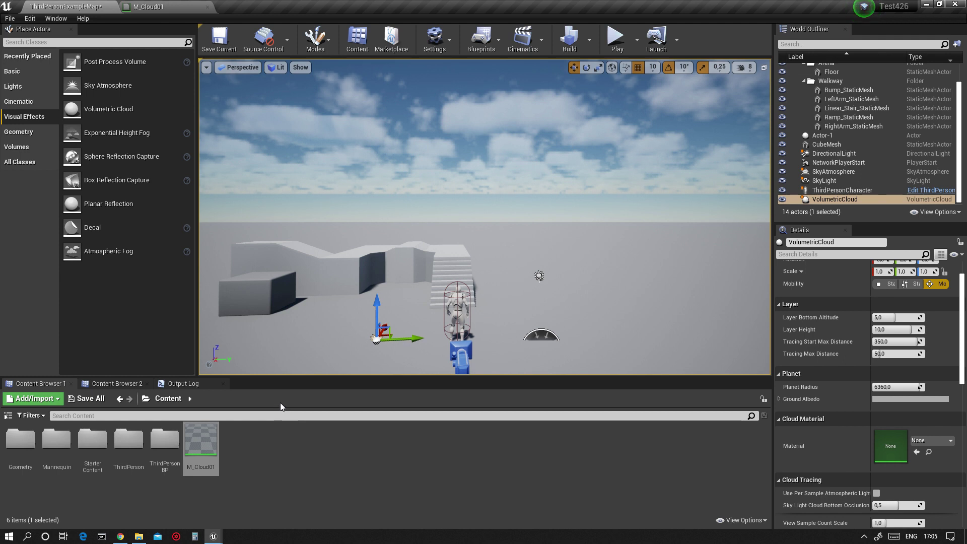
pyautogui.click(216, 441)
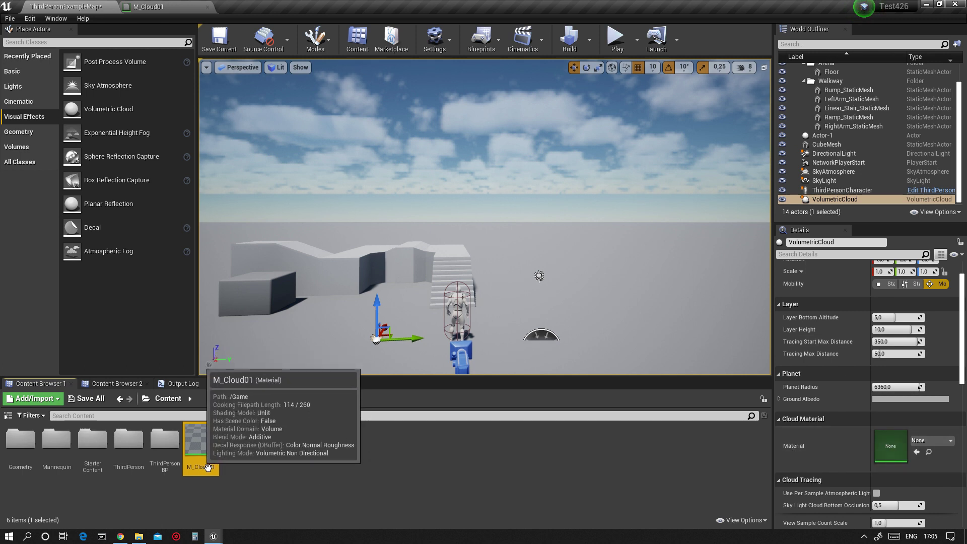
pyautogui.click(916, 452)
pyautogui.moveTo(573, 185); pyautogui.dragTo(589, 168, button='right')
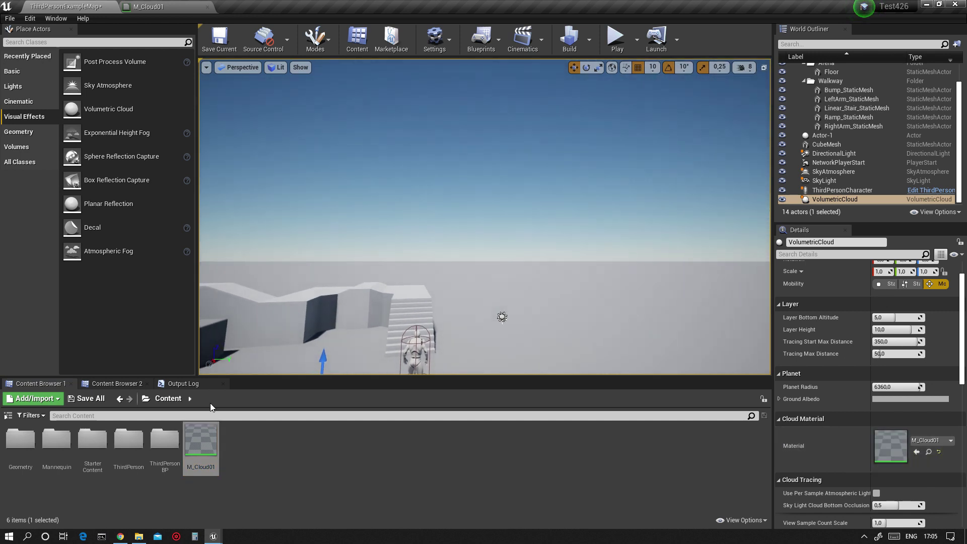
pyautogui.moveTo(500, 135); pyautogui.dragTo(531, 133, button='right')
# Break the constant's link to M_Cloud01's Extinction input and inspect the effect on the sky in the level
pyautogui.click(167, 7)
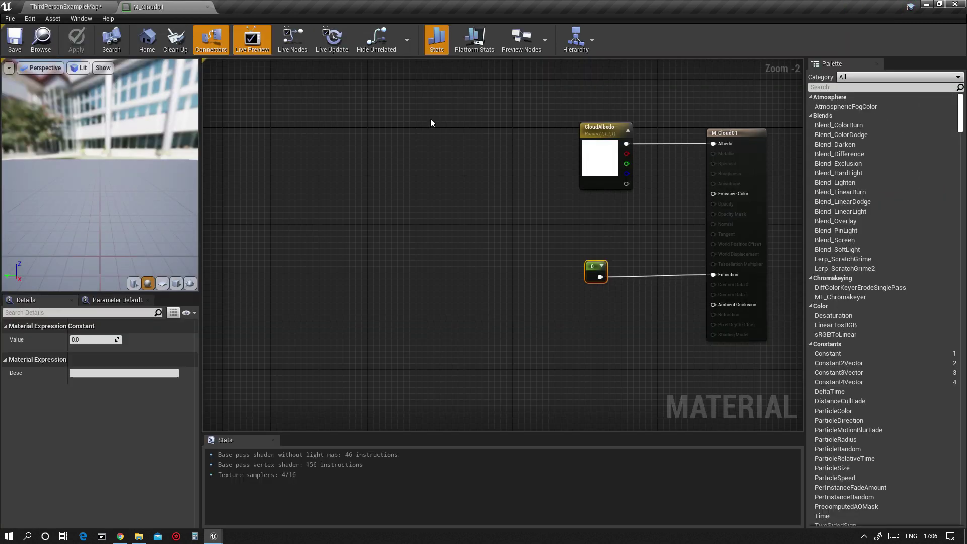
pyautogui.rightClick(602, 276)
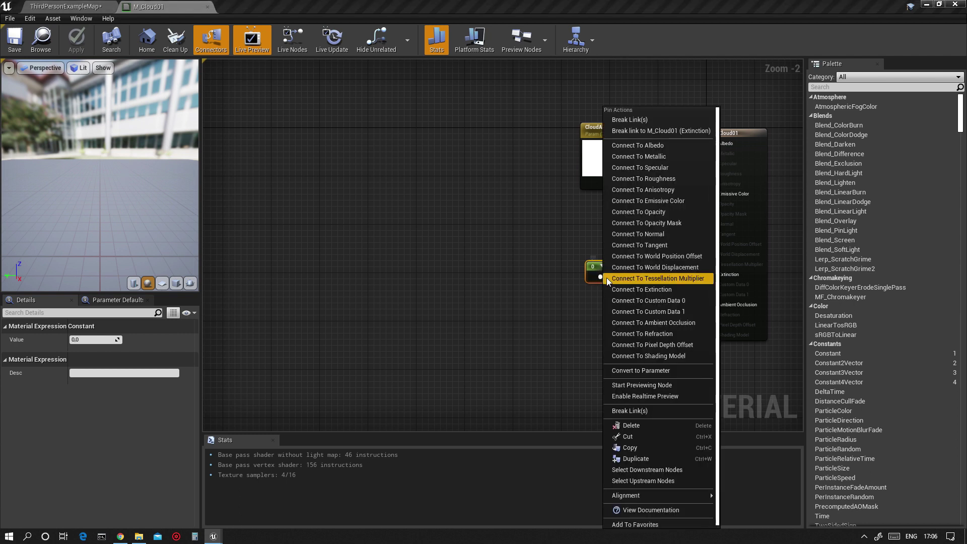
pyautogui.click(631, 121)
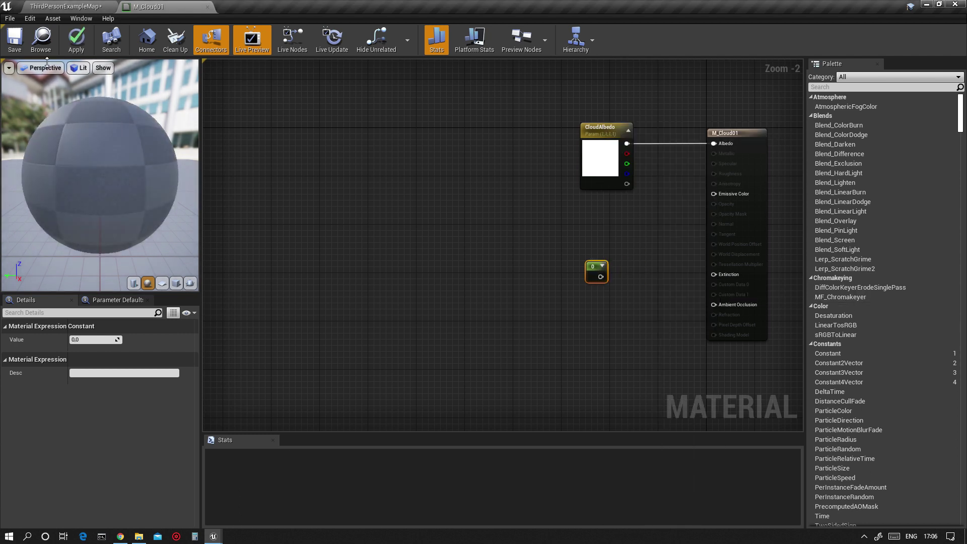
pyautogui.click(59, 3)
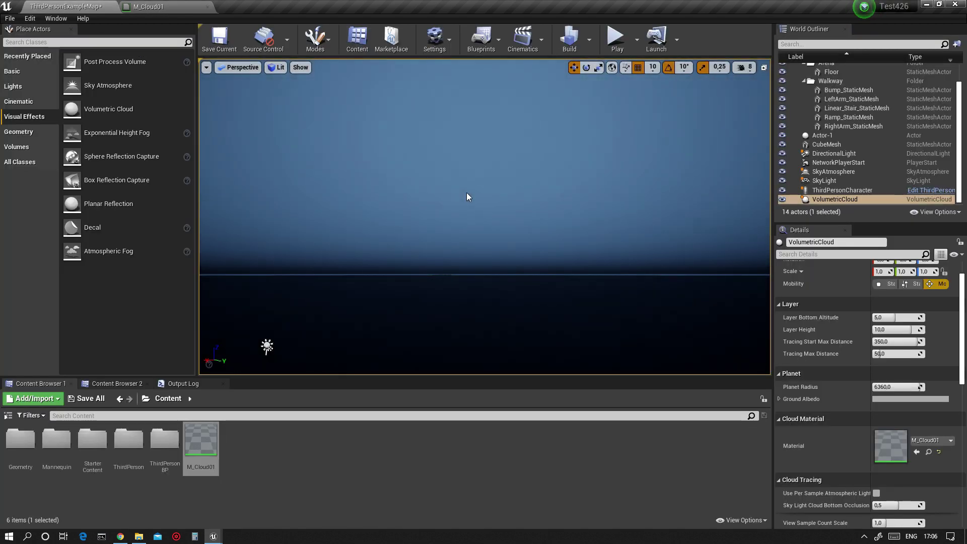
pyautogui.moveTo(488, 193); pyautogui.dragTo(438, 156, button='right')
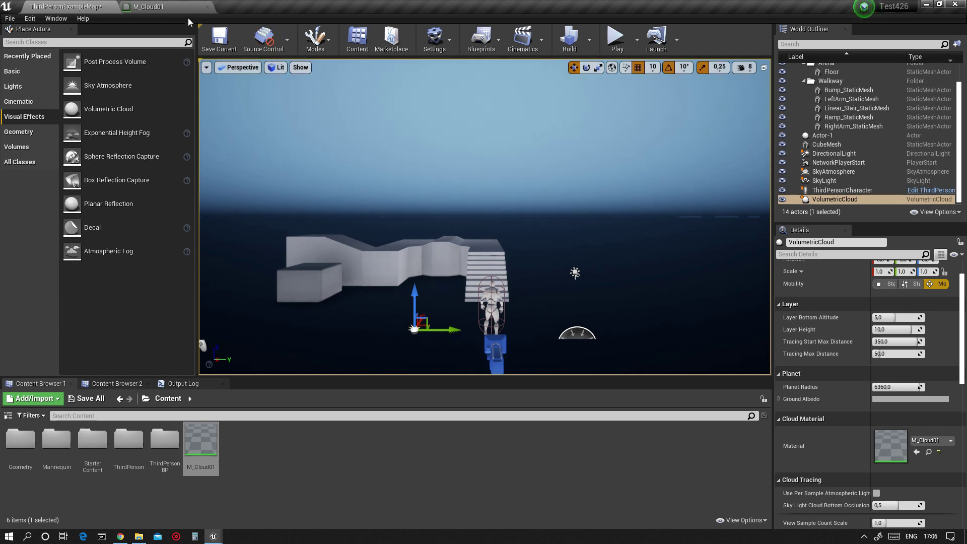
# Reconnect the constant of 0 to the Extinction input of M_Cloud01
pyautogui.click(171, 7)
pyautogui.moveTo(600, 276); pyautogui.dragTo(716, 276)
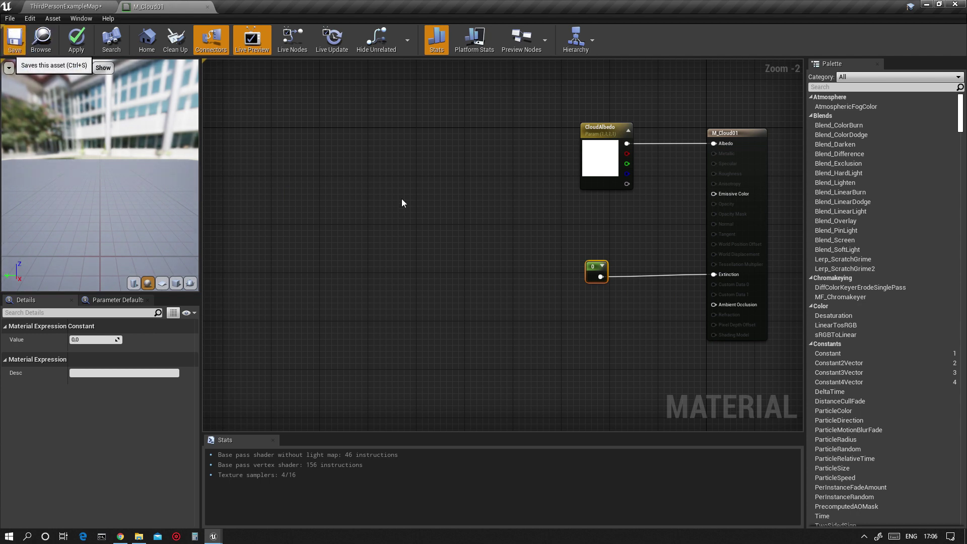
# Save M_Cloud01 and inspect the sky down to the horizon in the ThirdPersonExampleMap level
pyautogui.hotkey('ctrl', 's')
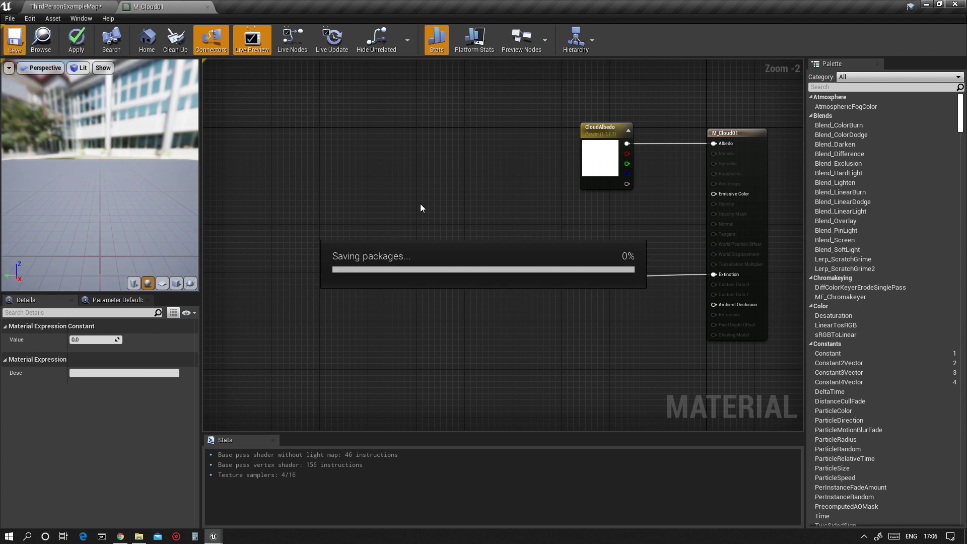
pyautogui.click(33, 4)
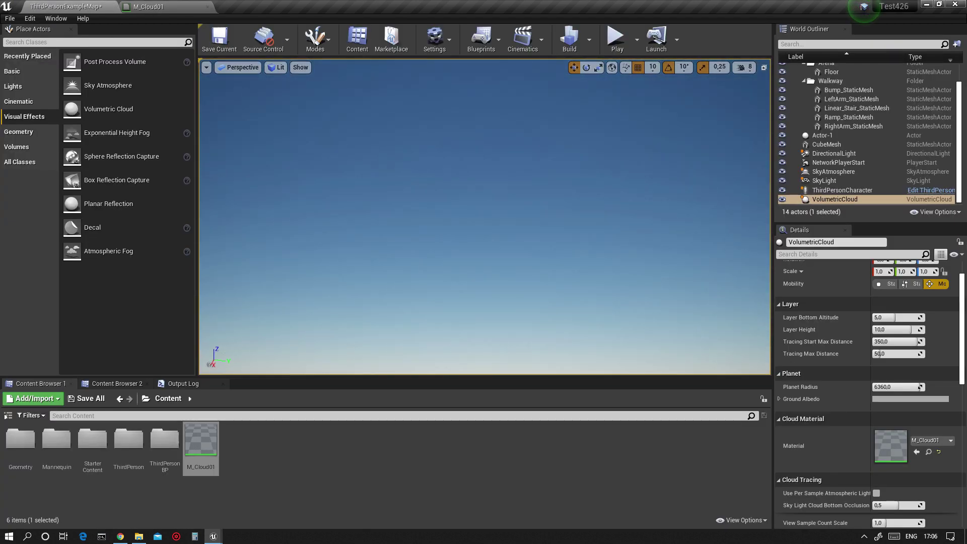
pyautogui.moveTo(502, 186); pyautogui.dragTo(502, 186, button='right')
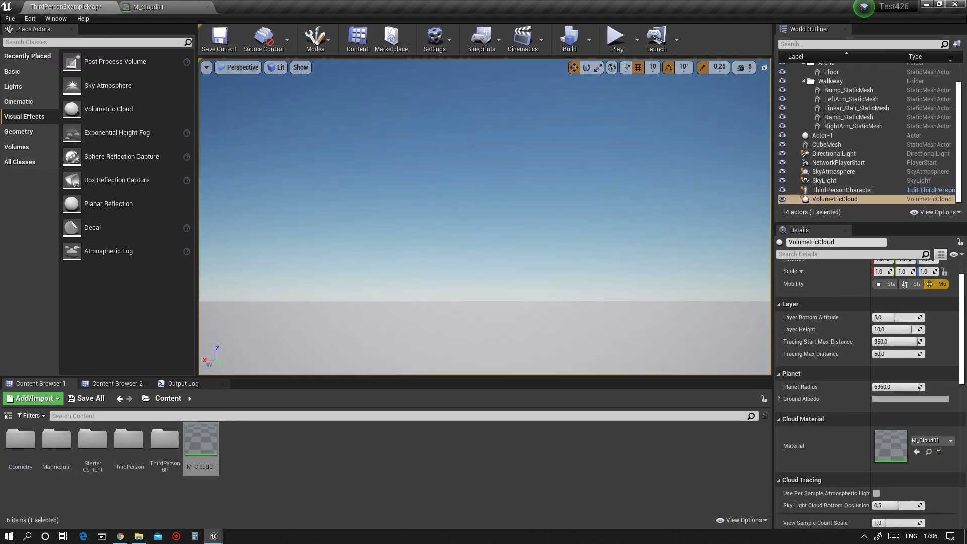
# Return to the M_Cloud01 graph and move the constant of 0 closer to the material's Extinction input
pyautogui.click(166, 6)
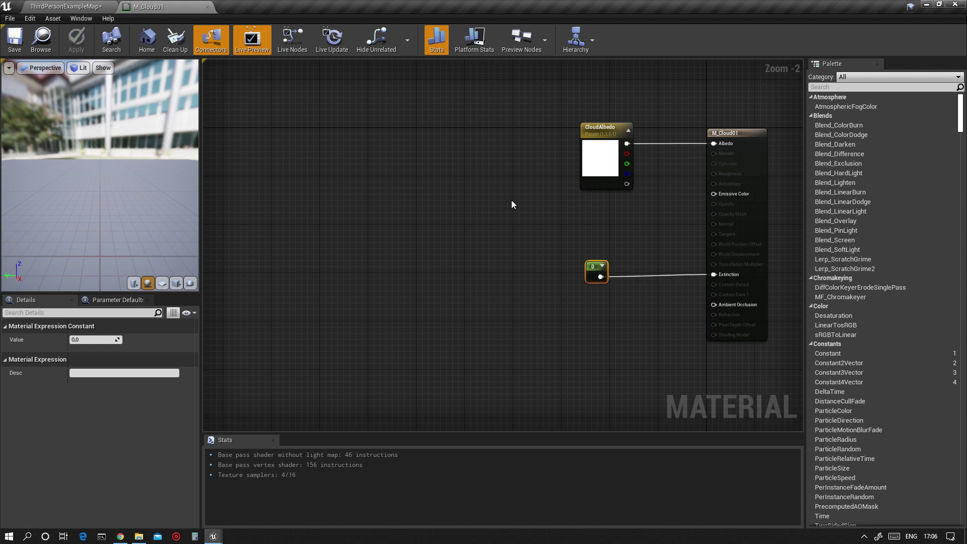
pyautogui.moveTo(590, 266); pyautogui.dragTo(615, 265)
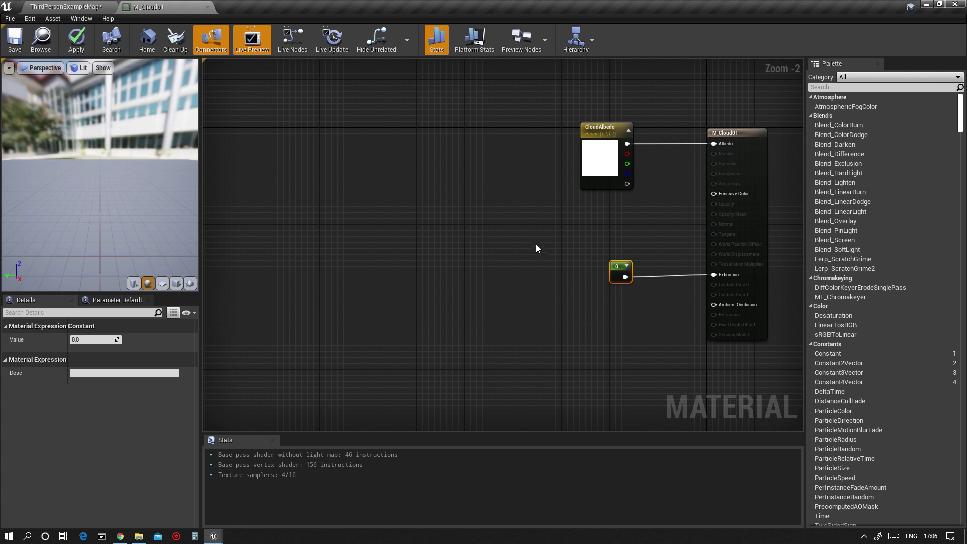
pyautogui.moveTo(536, 245); pyautogui.dragTo(553, 245, button='right')
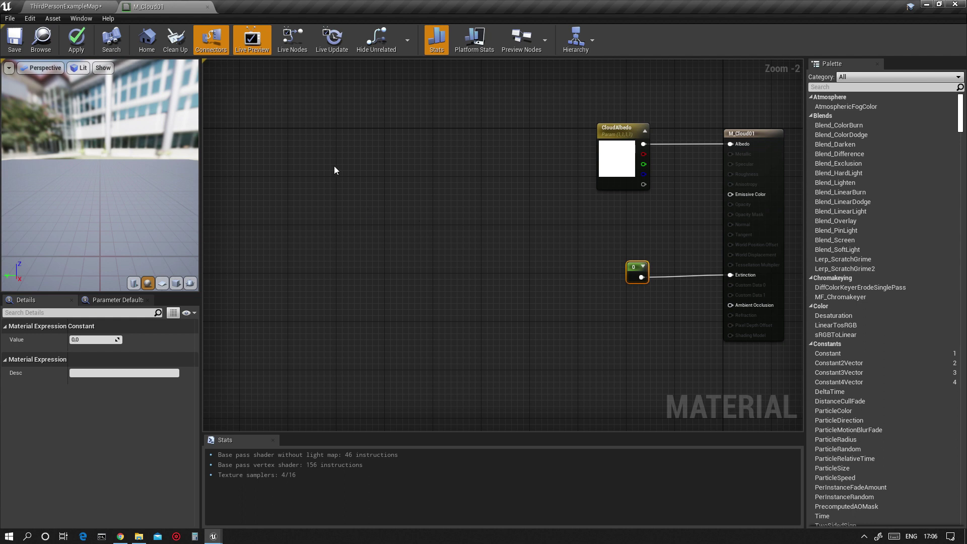
# In the level's content browser, go to Volumetrics Content, Tools, CloudCompositing, Textures and select T_LightingPattern_01
pyautogui.click(56, 4)
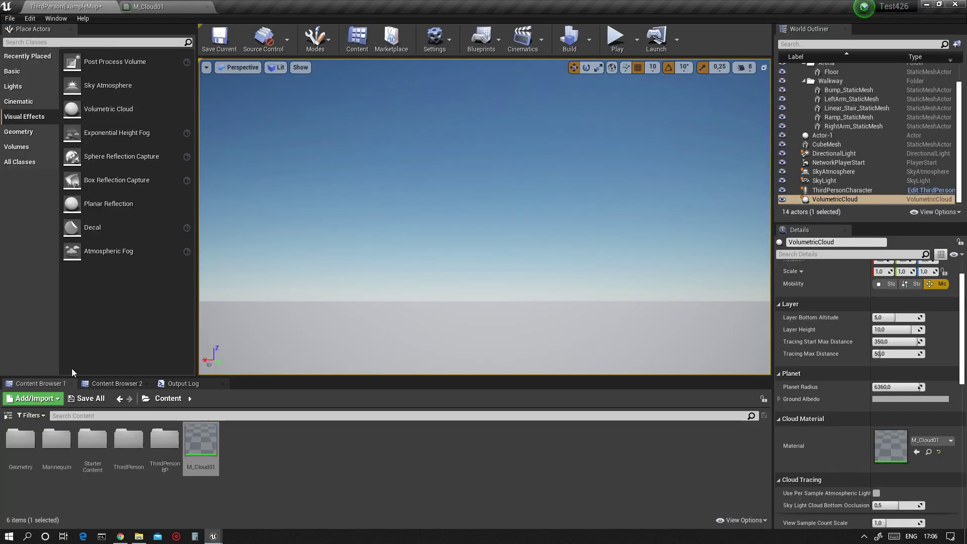
pyautogui.click(146, 400)
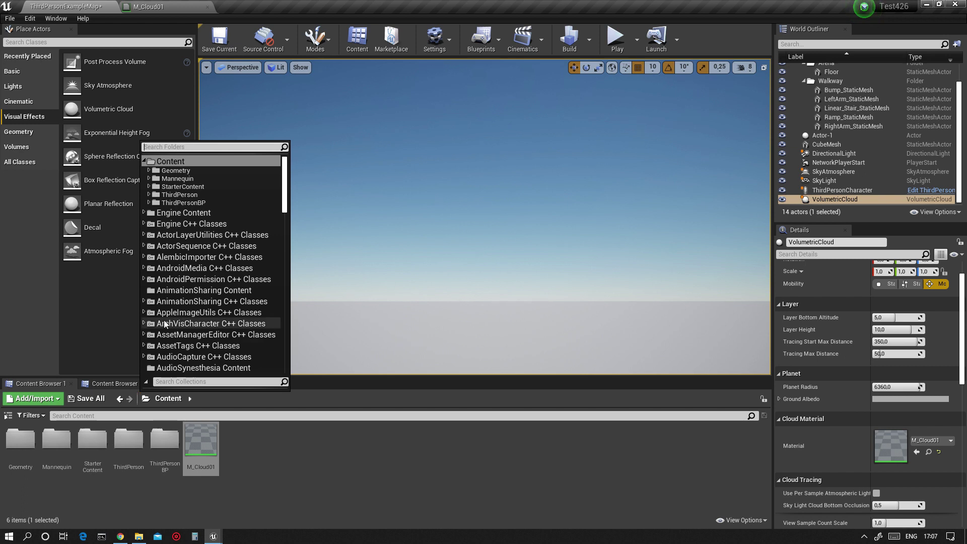
pyautogui.scroll(-10, 164, 323)
pyautogui.scroll(-15, 165, 323)
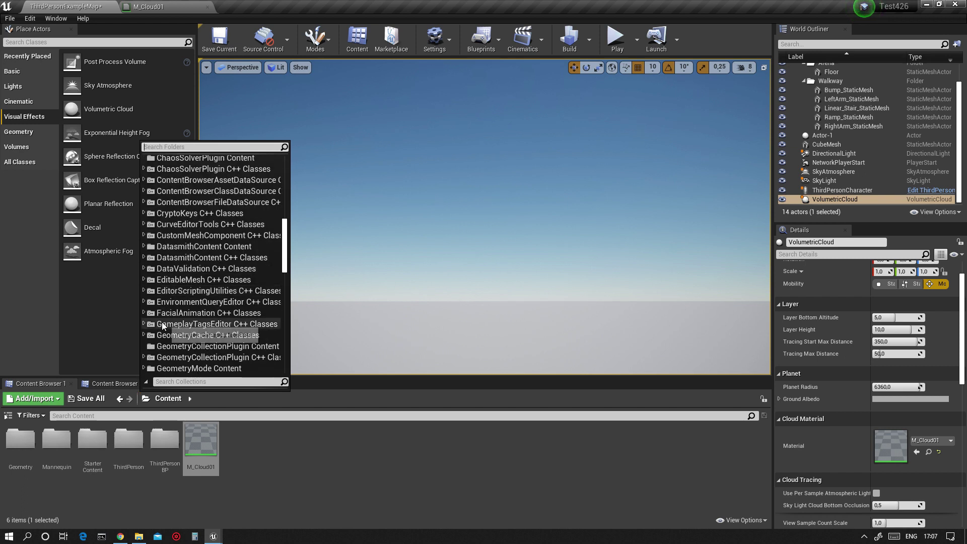
pyautogui.scroll(-5, 162, 346)
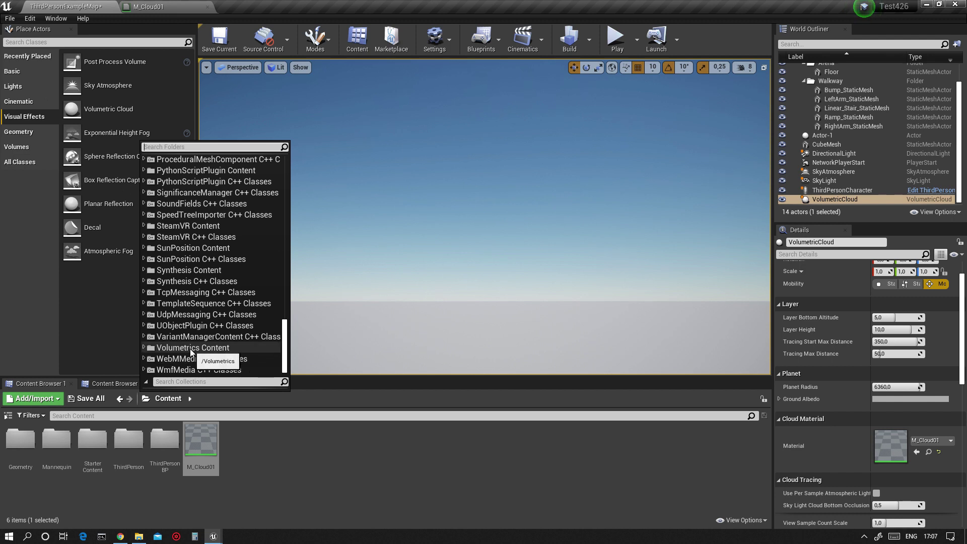
pyautogui.click(190, 348)
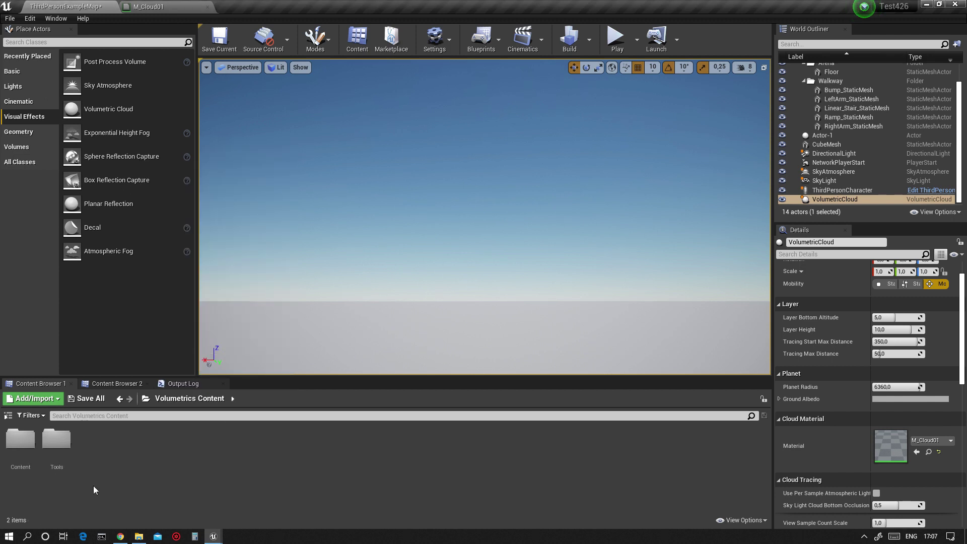
pyautogui.doubleClick(59, 462)
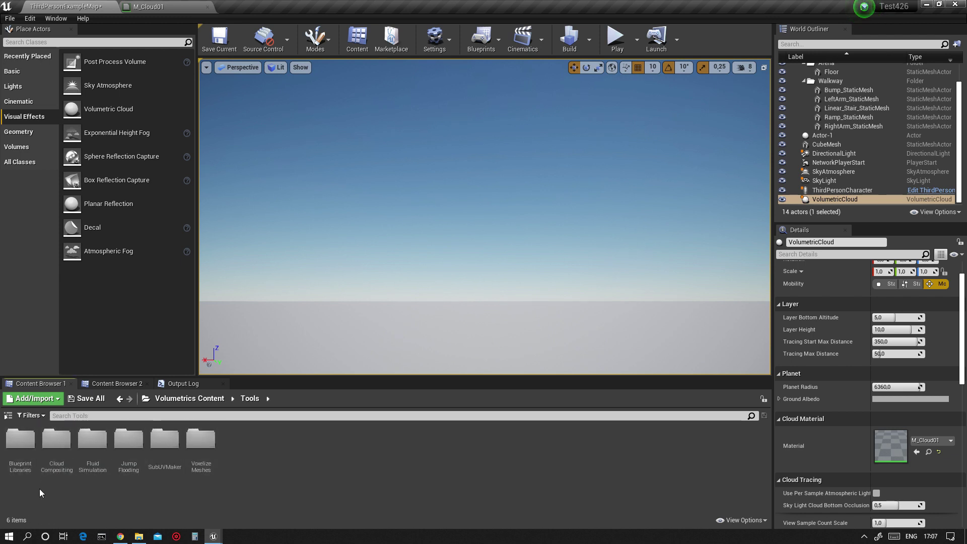
pyautogui.doubleClick(56, 440)
pyautogui.doubleClick(165, 440)
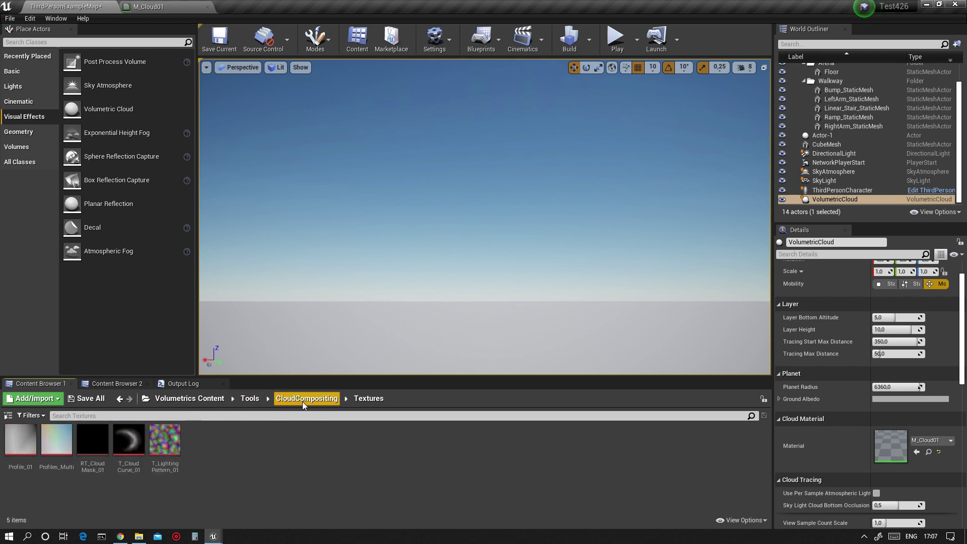
pyautogui.click(180, 450)
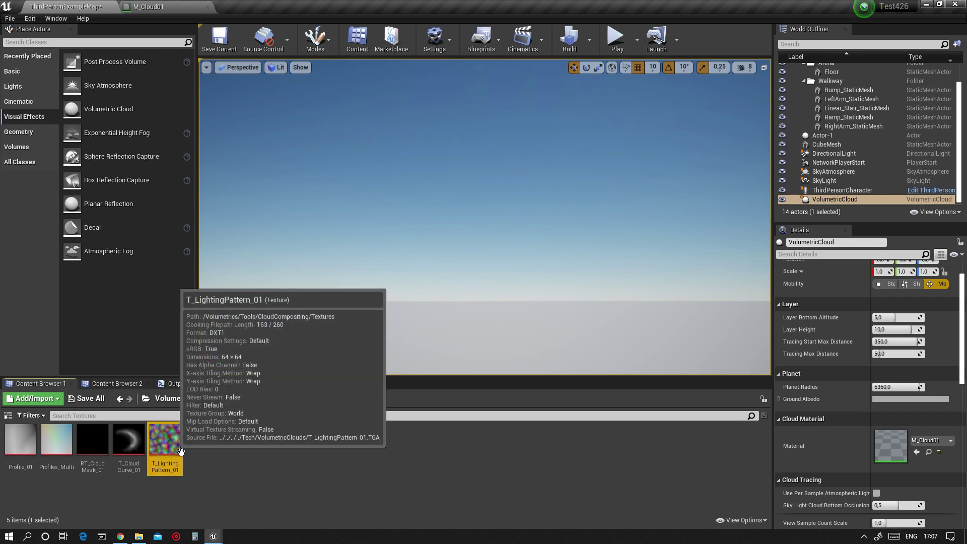
# Add T_LightingPattern_01 to the M_Cloud01 graph as a Texture Sample and place it well before the CloudAlbedo node
pyautogui.click(152, 6)
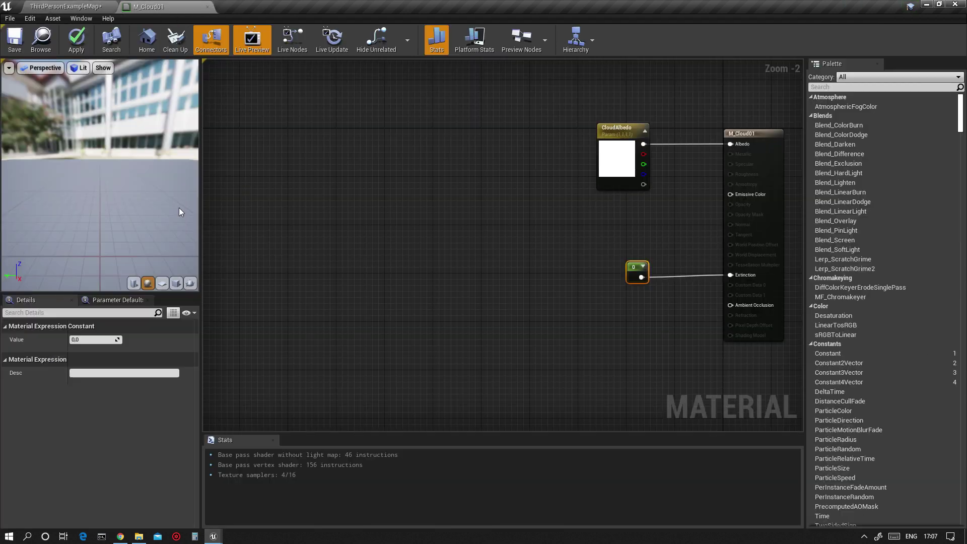
pyautogui.click(102, 7)
pyautogui.moveTo(172, 451); pyautogui.dragTo(372, 184)
pyautogui.moveTo(385, 255); pyautogui.dragTo(371, 261)
pyautogui.moveTo(356, 180); pyautogui.dragTo(470, 179, button='right')
pyautogui.moveTo(474, 217); pyautogui.dragTo(435, 192)
pyautogui.moveTo(416, 161); pyautogui.dragTo(430, 218, button='right')
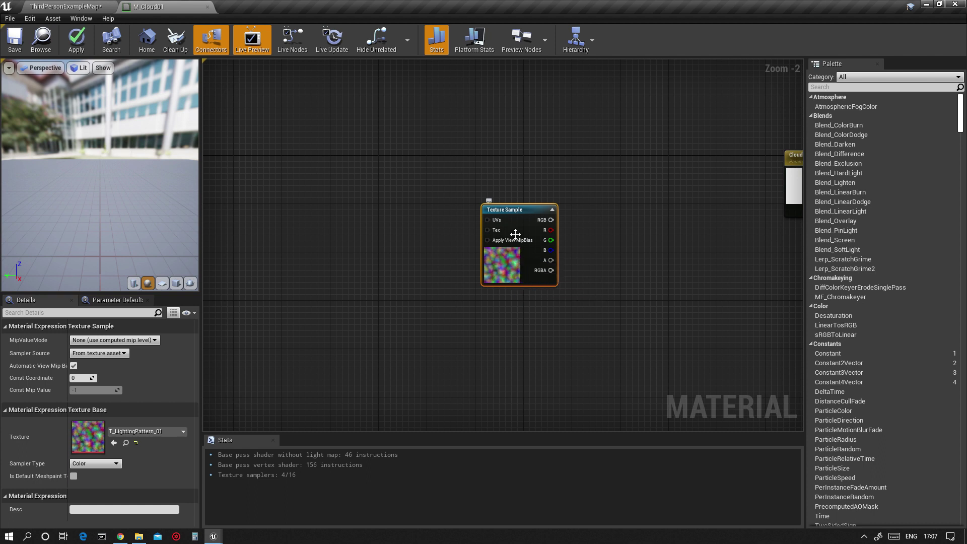
# Open T_LightingPattern_01 in its texture editor and hide the blue and green channels to examine only the red one enlarged
pyautogui.hotkey('ctrl', 'b')
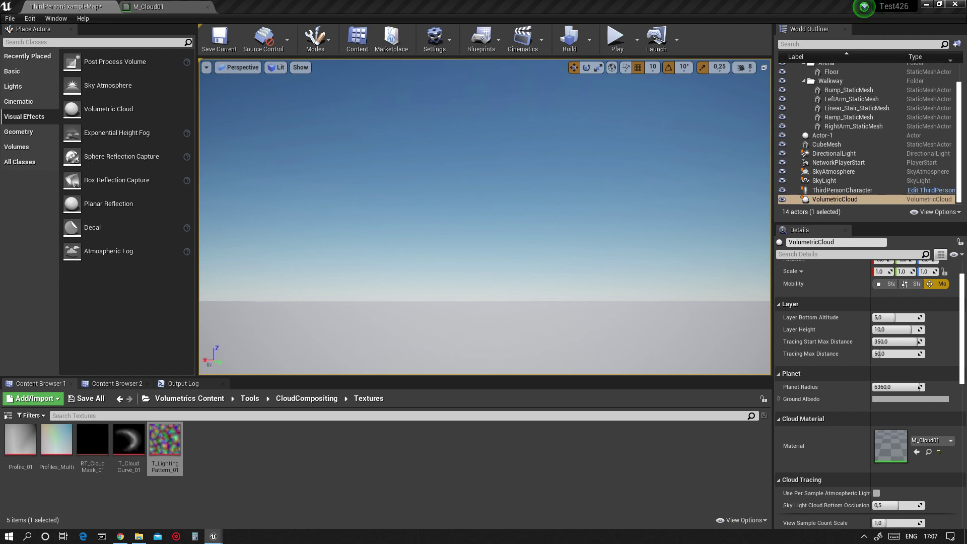
pyautogui.moveTo(581, 107); pyautogui.dragTo(292, 15)
pyautogui.scroll(5, 274, 298)
pyautogui.scroll(1, 276, 339)
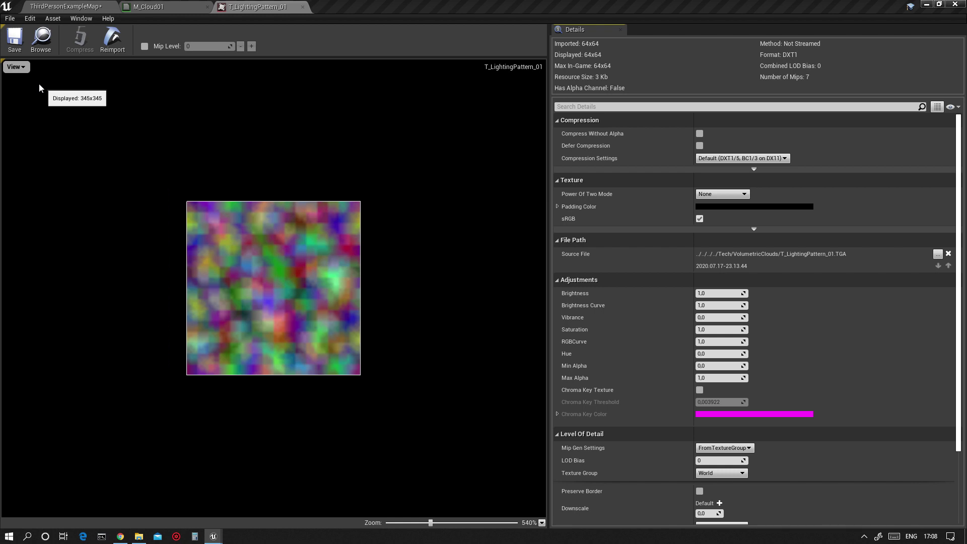
pyautogui.click(15, 67)
pyautogui.click(20, 121)
pyautogui.click(15, 67)
pyautogui.click(23, 114)
pyautogui.click(15, 67)
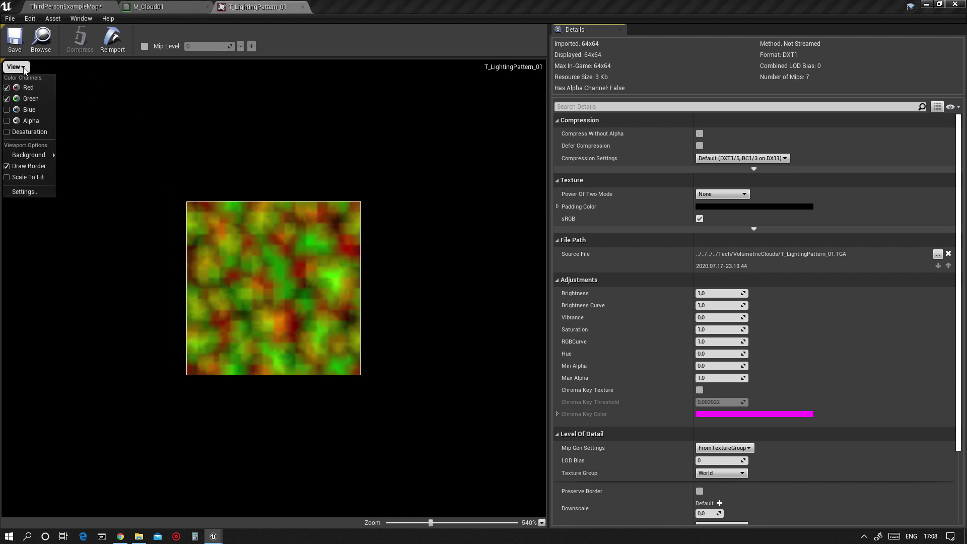
pyautogui.click(23, 98)
pyautogui.scroll(4, 307, 302)
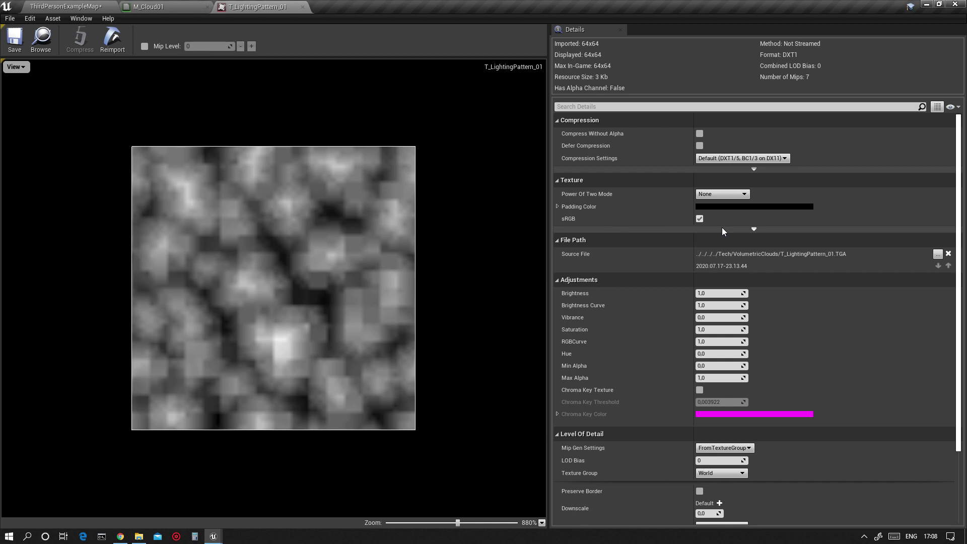
# Switch the texture's sRGB option off and on again, and look through its level of detail, compositing and advanced texture settings
pyautogui.click(700, 218)
pyautogui.click(700, 218)
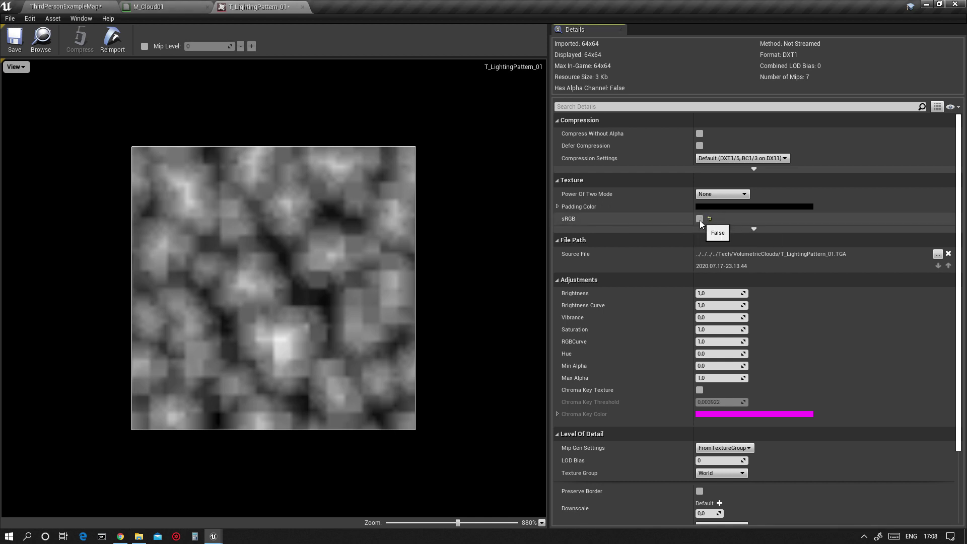
pyautogui.scroll(-1, 763, 352)
pyautogui.scroll(-5, 763, 352)
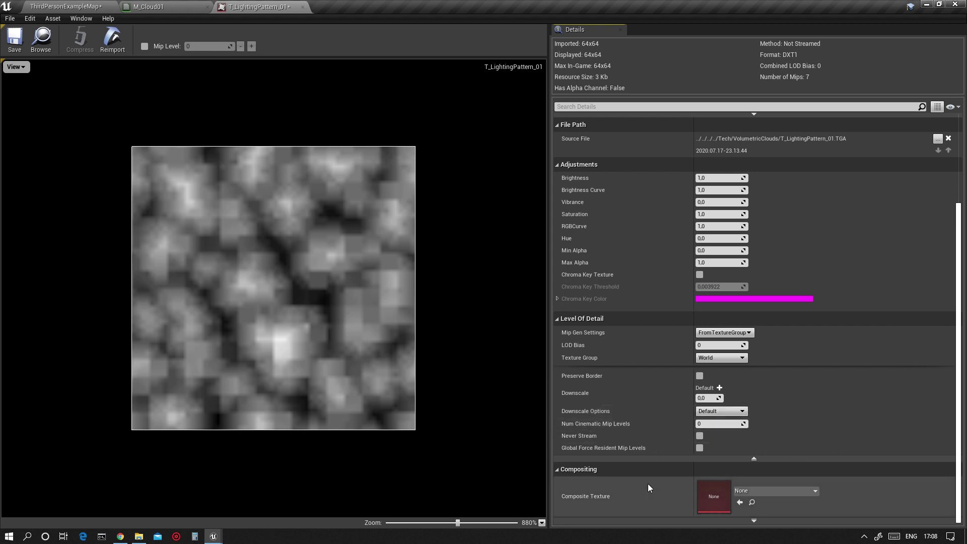
pyautogui.click(755, 520)
pyautogui.scroll(-1, 673, 449)
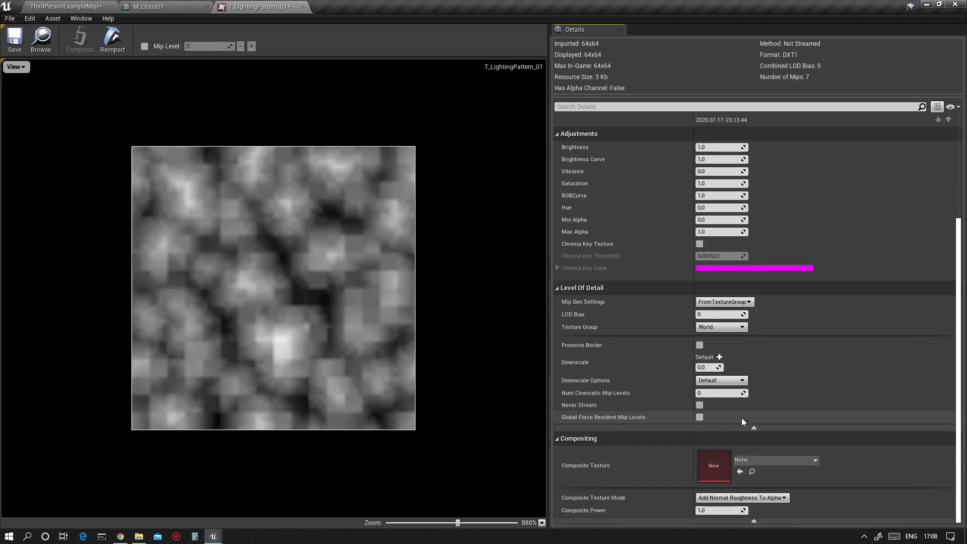
pyautogui.scroll(5, 728, 322)
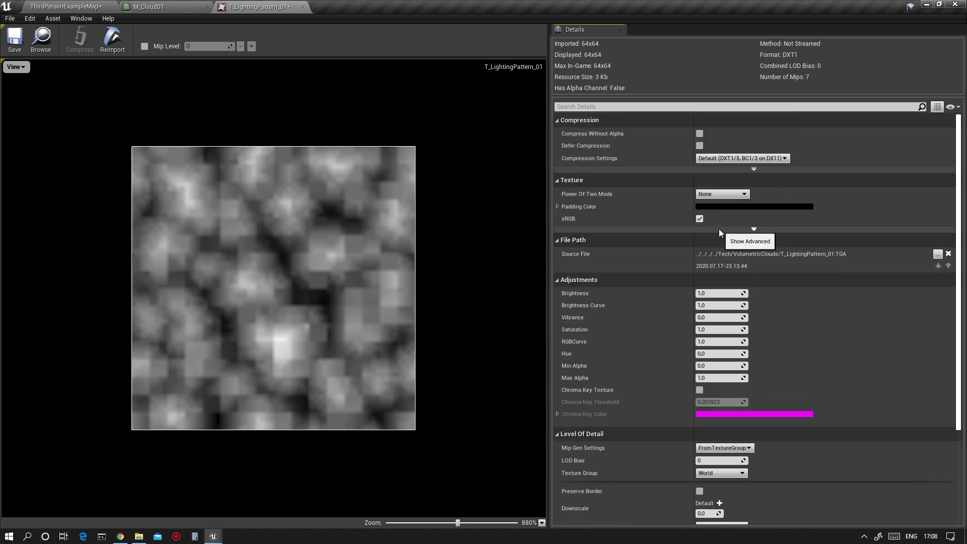
pyautogui.click(752, 229)
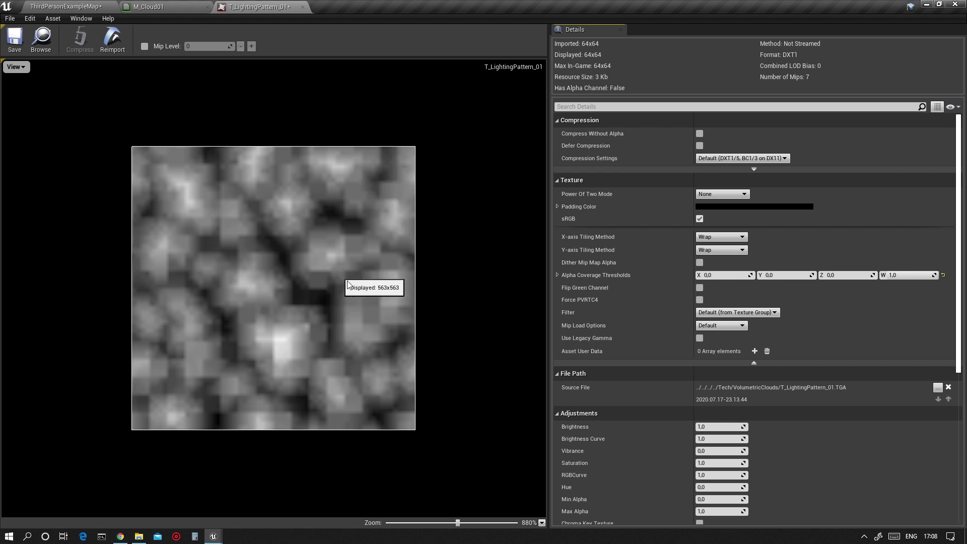
# Try a maximum texture size of 128 in the texture's advanced compression settings and restore the default
pyautogui.click(755, 170)
pyautogui.click(730, 179)
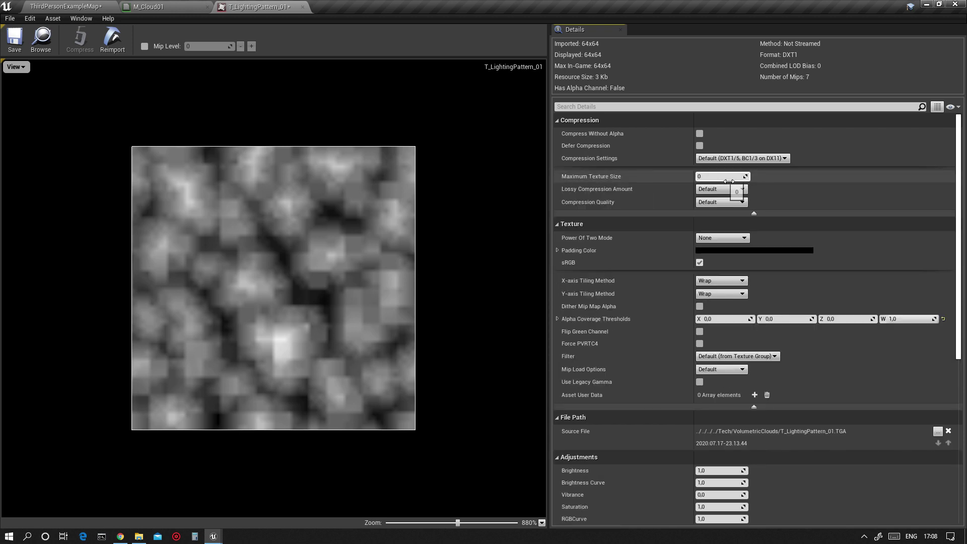
pyautogui.write('128')
pyautogui.press('Return')
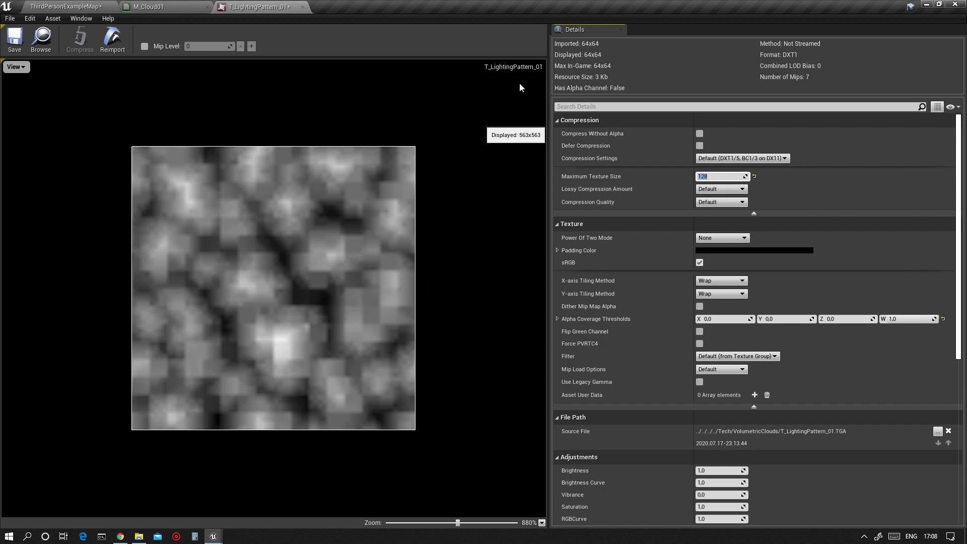
pyautogui.click(754, 177)
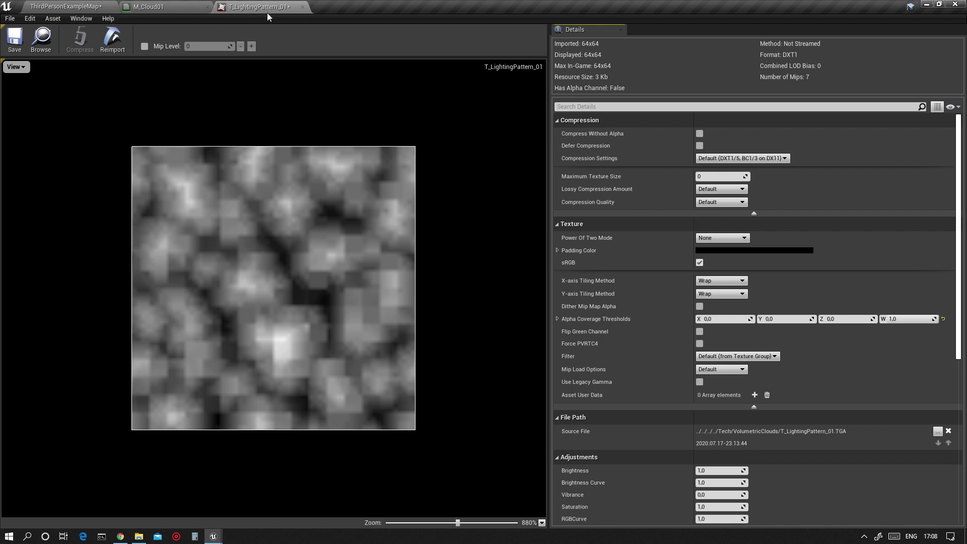
# Save T_LightingPattern_01 and close its editor
pyautogui.click(14, 40)
pyautogui.click(302, 7)
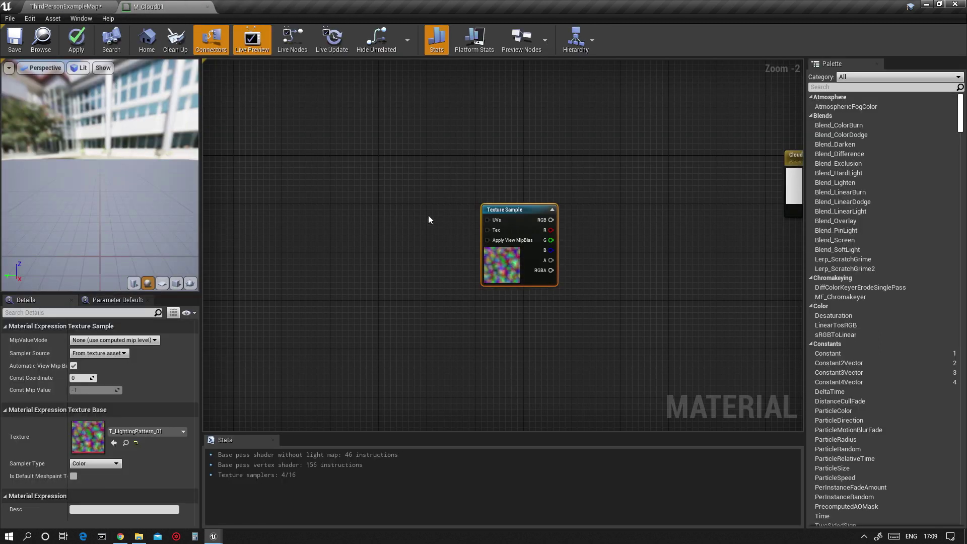
# Disable Automatic View Mip Bias on the Texture Sample and set its MipValueMode to MipLevel (absolute, 0 is full resolution)
pyautogui.moveTo(640, 181); pyautogui.dragTo(588, 165, button='right')
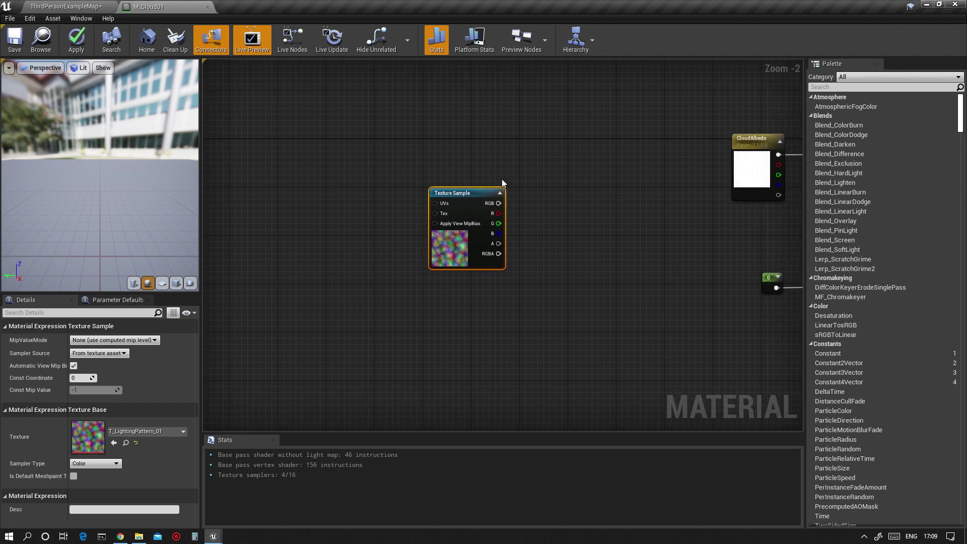
pyautogui.click(74, 367)
pyautogui.click(153, 340)
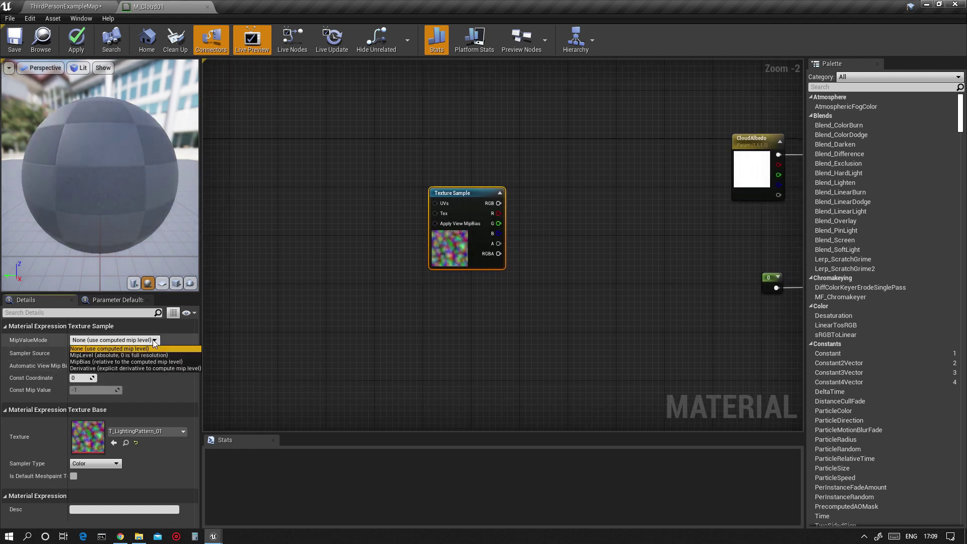
pyautogui.click(81, 355)
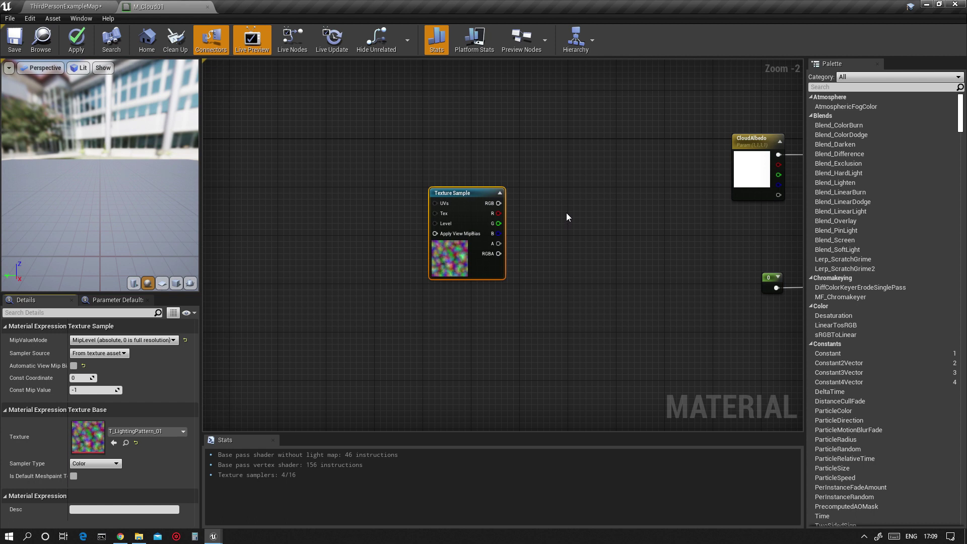
# Add a WorldPosition node ahead of the Texture Sample and leave space between them
pyautogui.moveTo(391, 206); pyautogui.dragTo(514, 194, button='right')
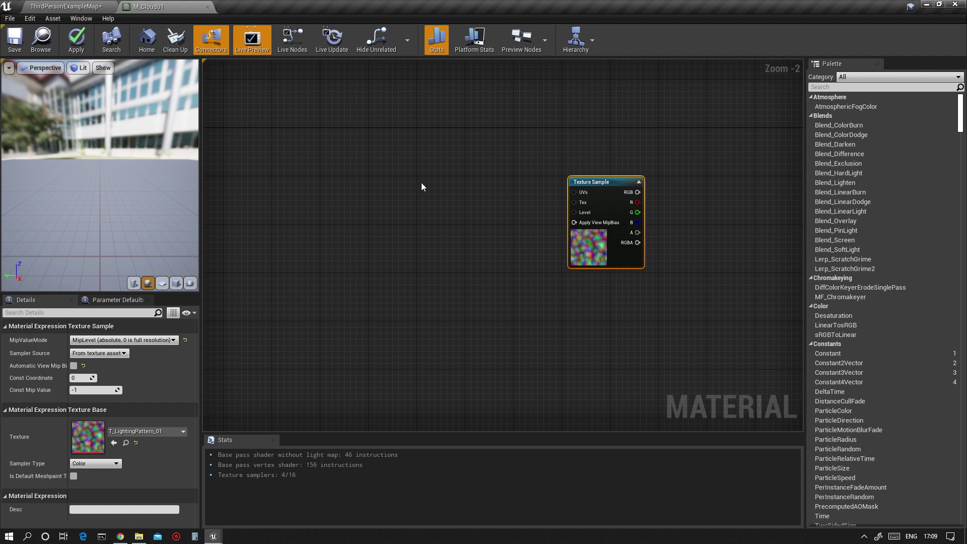
pyautogui.rightClick(317, 180)
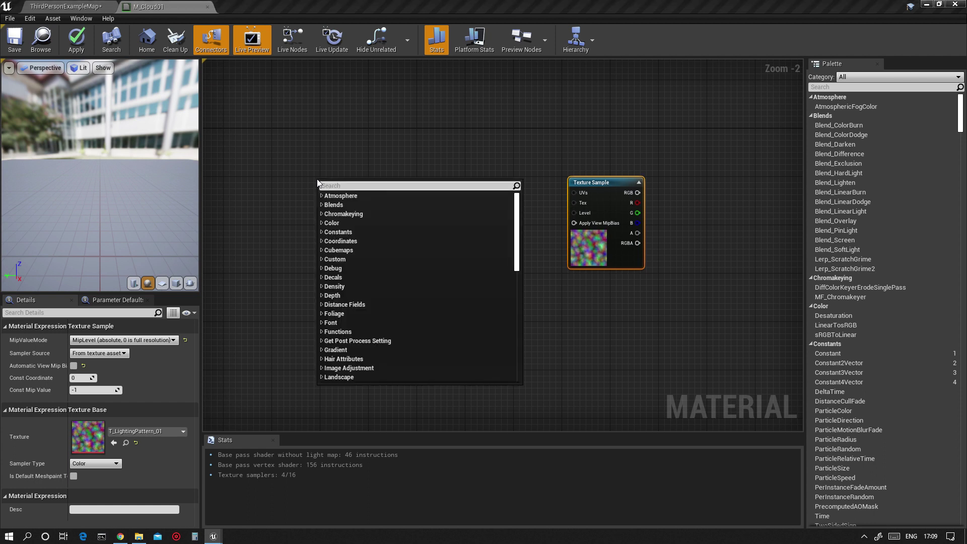
pyautogui.write('worldp')
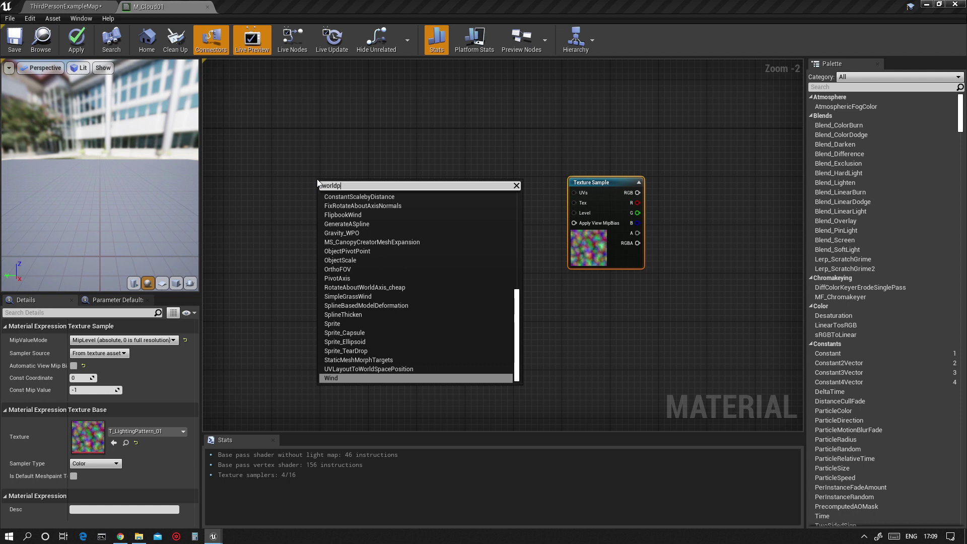
pyautogui.press('BackSpace')
pyautogui.press('BackSpace')
pyautogui.press('BackSpace')
pyautogui.press('BackSpace')
pyautogui.press('BackSpace')
pyautogui.press('BackSpace')
pyautogui.write('po')
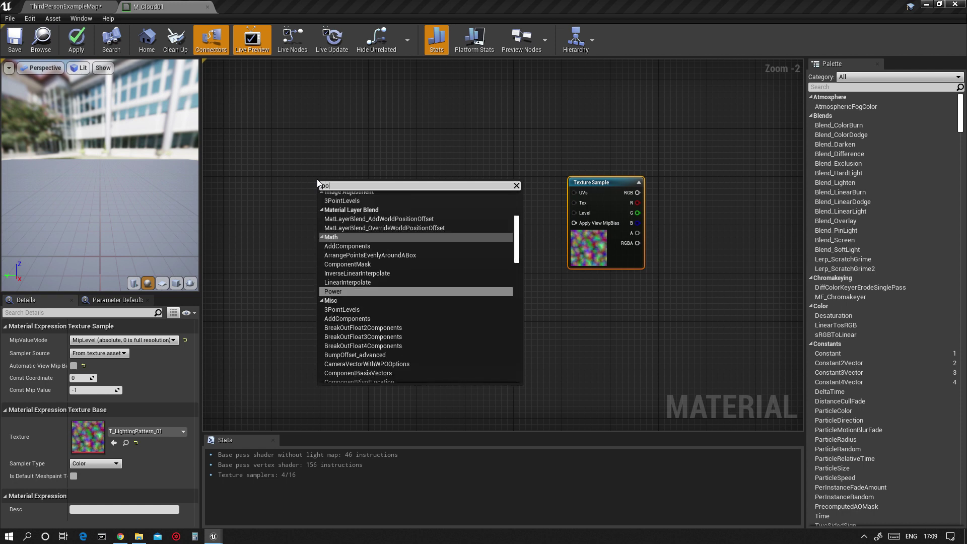
pyautogui.write('sition')
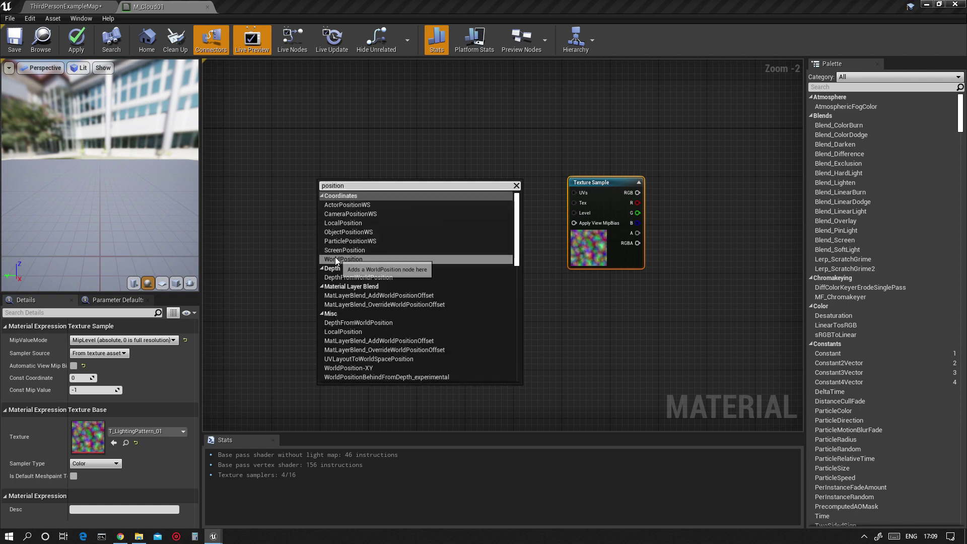
pyautogui.click(336, 259)
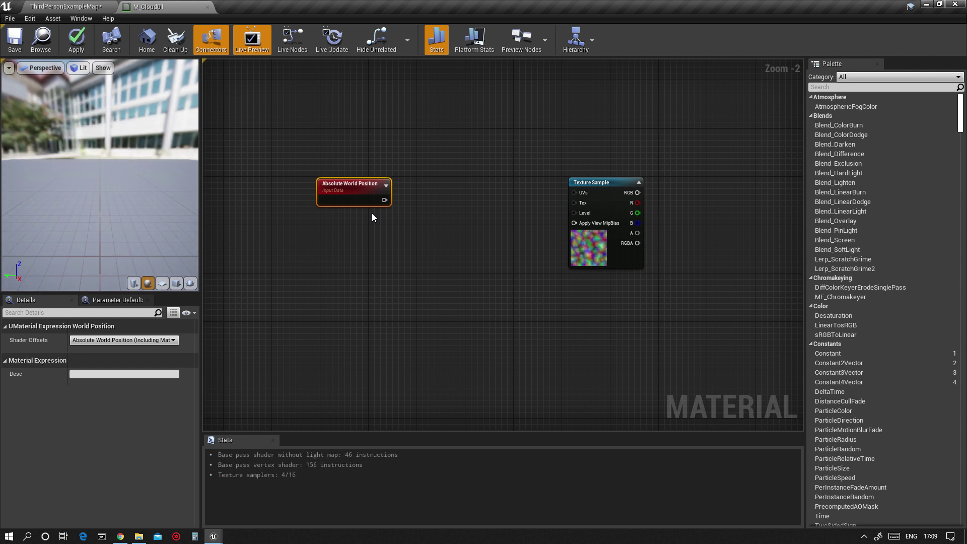
pyautogui.moveTo(346, 202); pyautogui.dragTo(293, 211)
# Add a Divide node with the Absolute World Position output connected to its A input, and align it beside that node
pyautogui.moveTo(293, 211); pyautogui.dragTo(373, 216, button='right')
pyautogui.scroll(2, 439, 200)
pyautogui.scroll(-1, 457, 225)
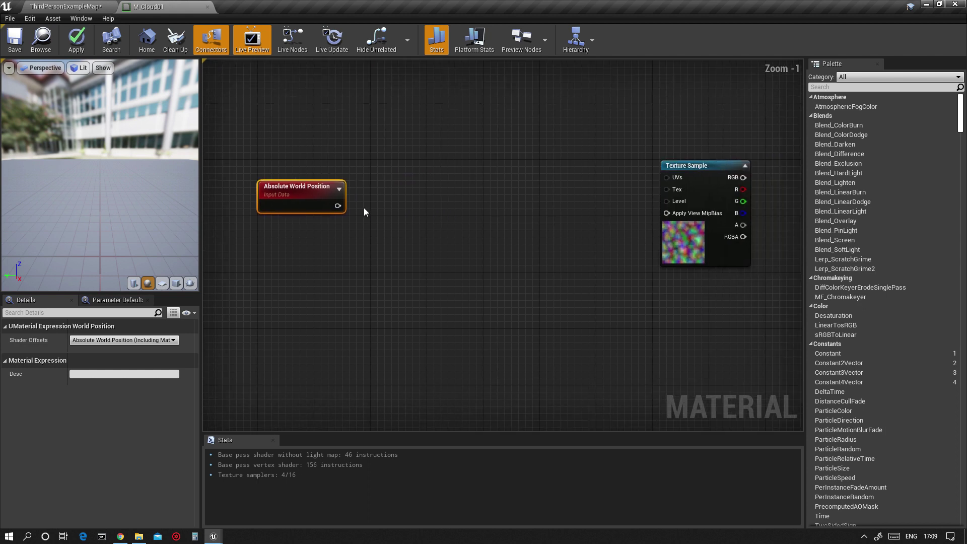
pyautogui.moveTo(338, 205); pyautogui.dragTo(437, 208)
pyautogui.write('di')
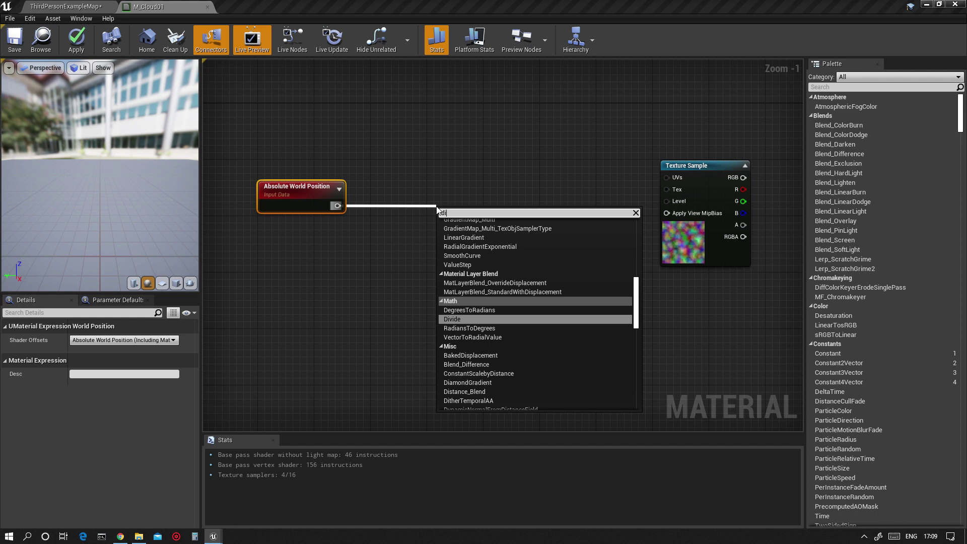
pyautogui.write('vide')
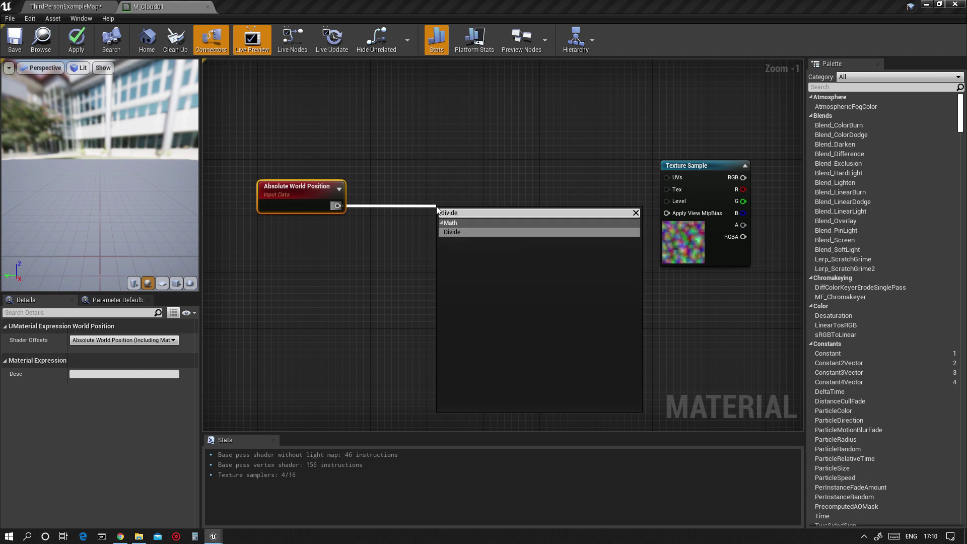
pyautogui.click(458, 232)
pyautogui.moveTo(466, 225); pyautogui.dragTo(457, 207)
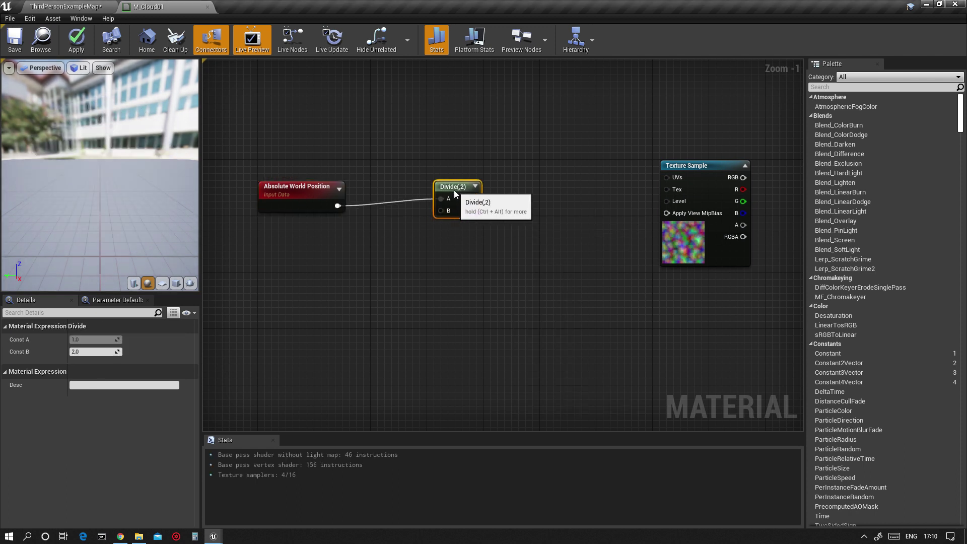
# Add a scalar parameter named MaskScale below the Absolute World Position node and set its default value to 96
pyautogui.moveTo(392, 173); pyautogui.dragTo(478, 163, button='right')
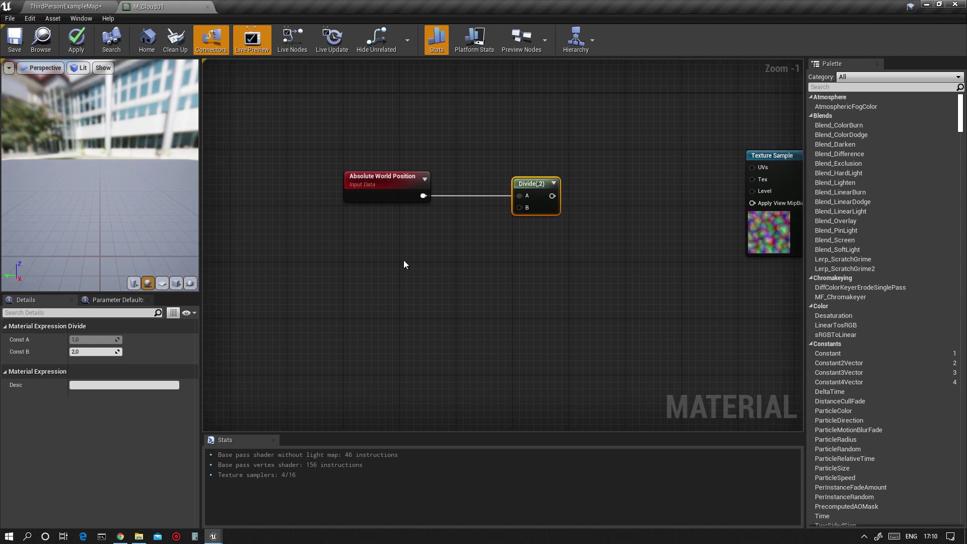
pyautogui.rightClick(346, 256)
pyautogui.click(363, 233)
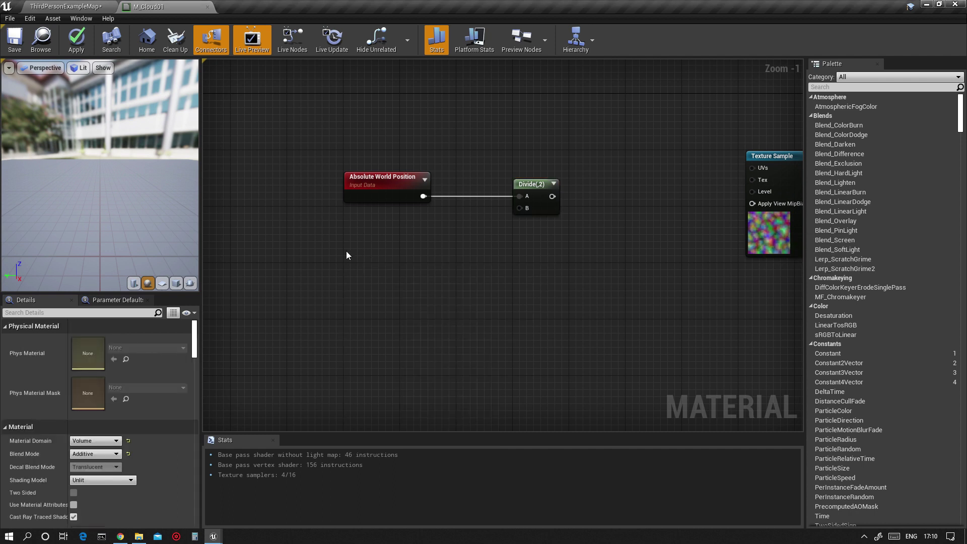
pyautogui.click(347, 251)
pyautogui.write('ss')
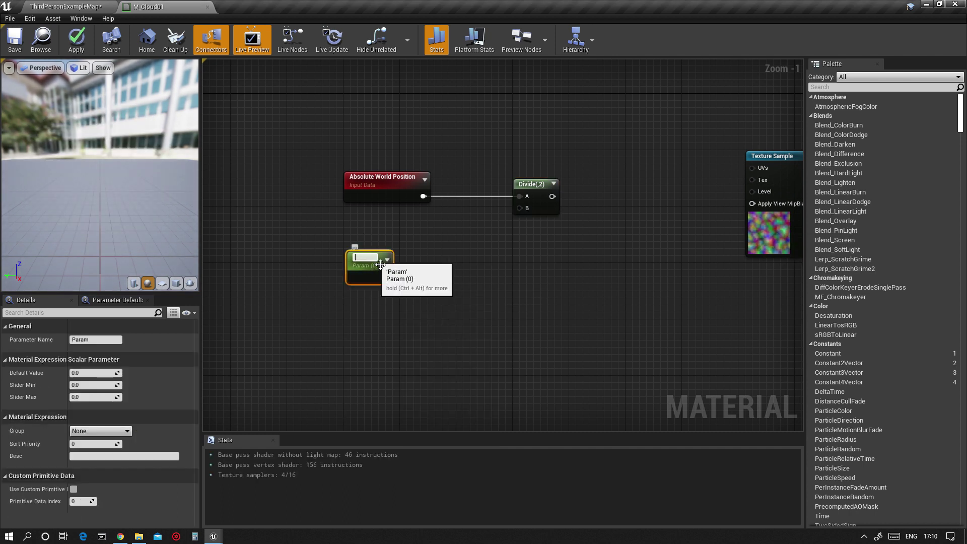
pyautogui.write('MaskScale')
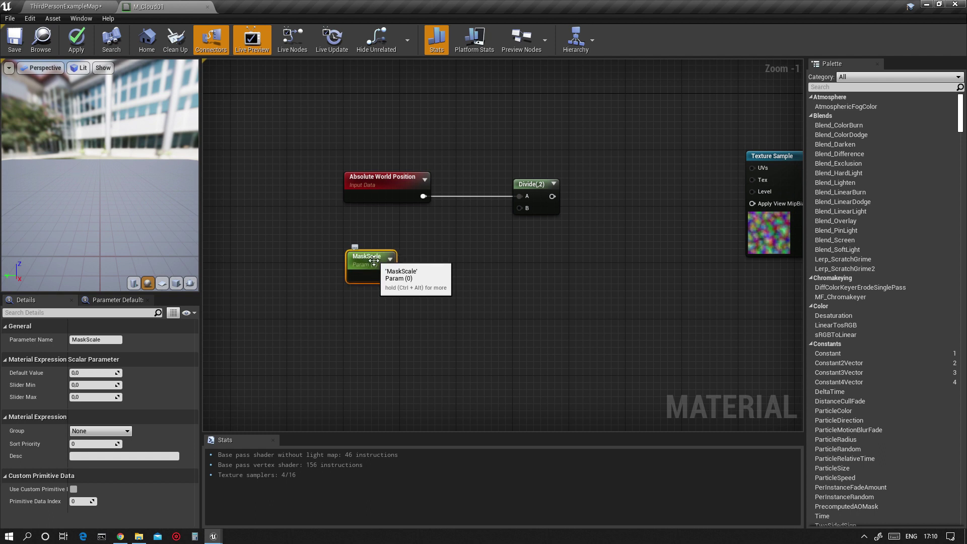
pyautogui.press('Return')
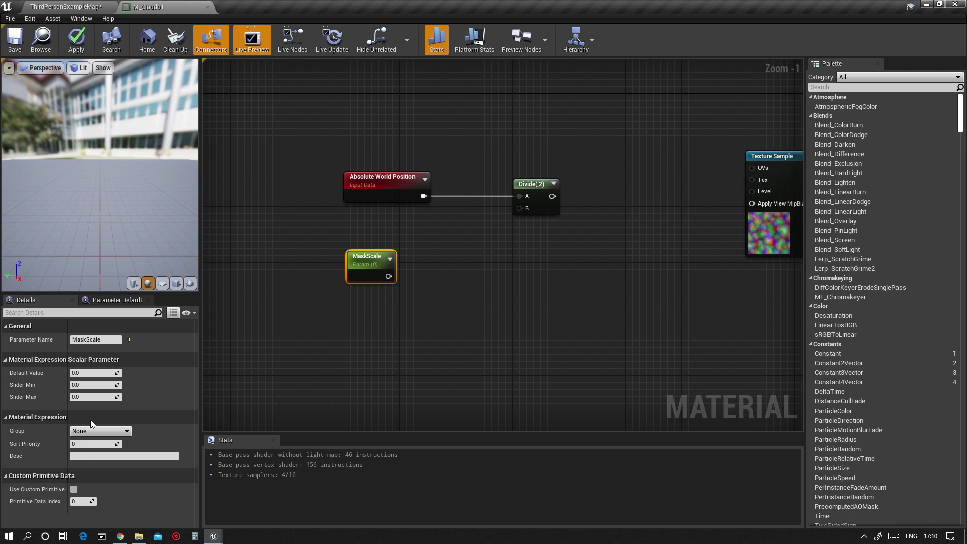
pyautogui.doubleClick(367, 257)
pyautogui.press('Return')
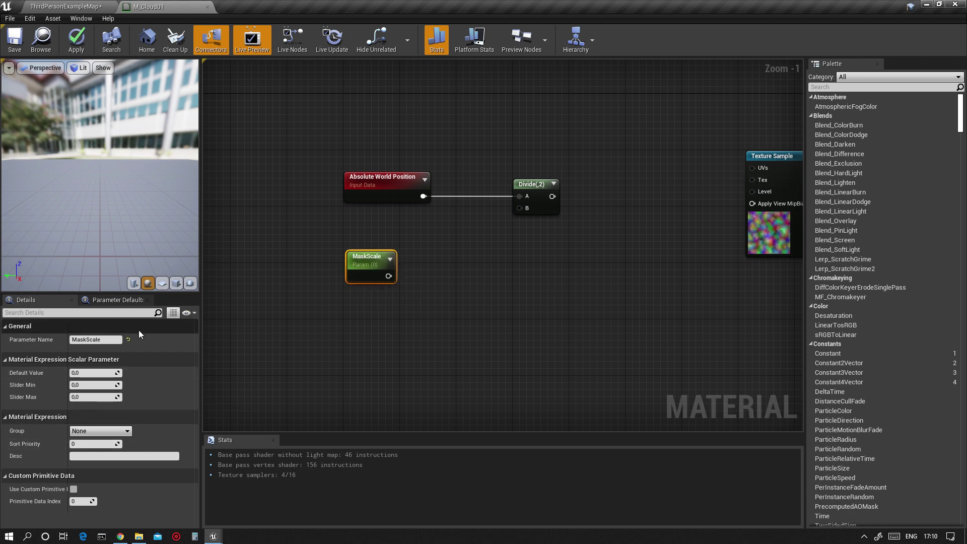
pyautogui.click(112, 374)
pyautogui.write('96')
pyautogui.press('Return')
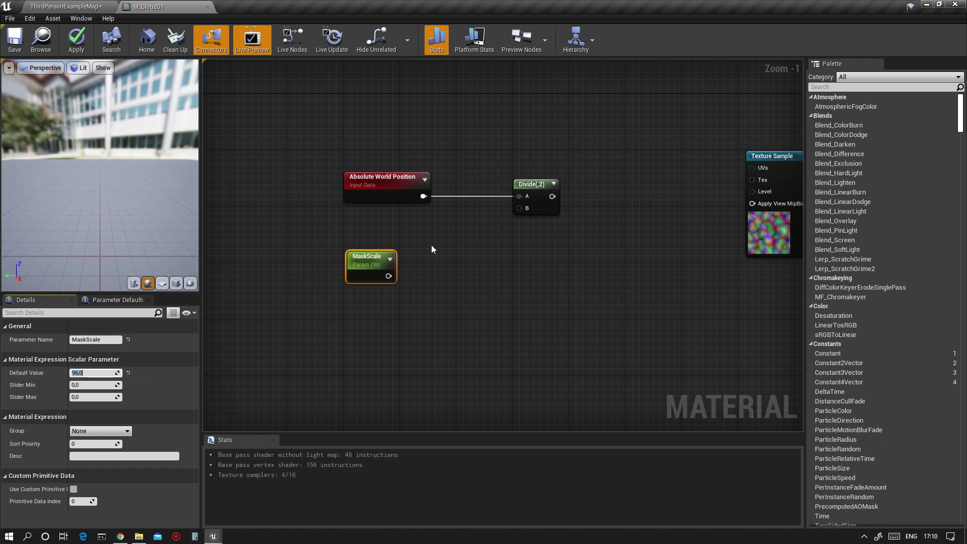
# Multiply MaskScale by a Const B of 100000, connect the product to Divide's B input, and tidy both nodes' placement
pyautogui.click(442, 271)
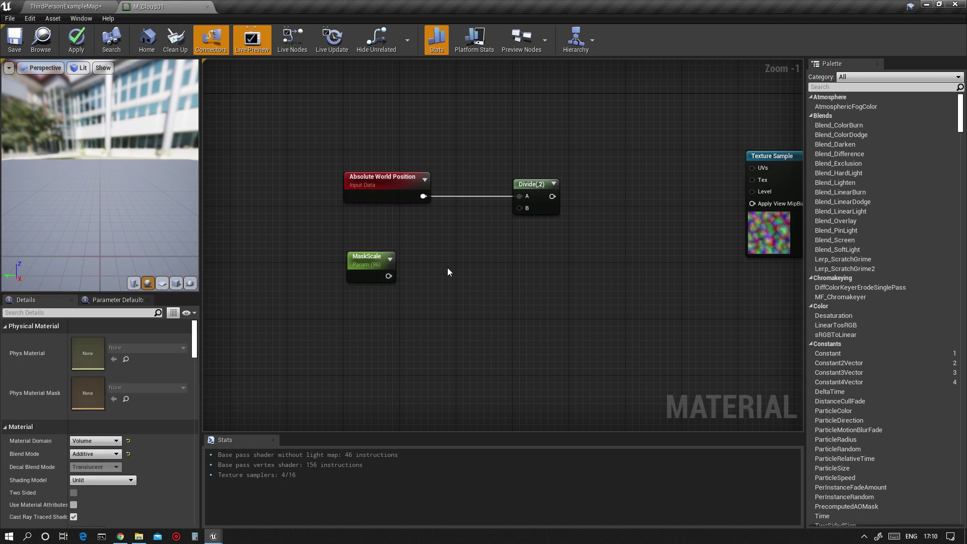
pyautogui.click(448, 268)
pyautogui.moveTo(389, 276); pyautogui.dragTo(455, 281)
pyautogui.moveTo(479, 279); pyautogui.dragTo(473, 271)
pyautogui.click(104, 351)
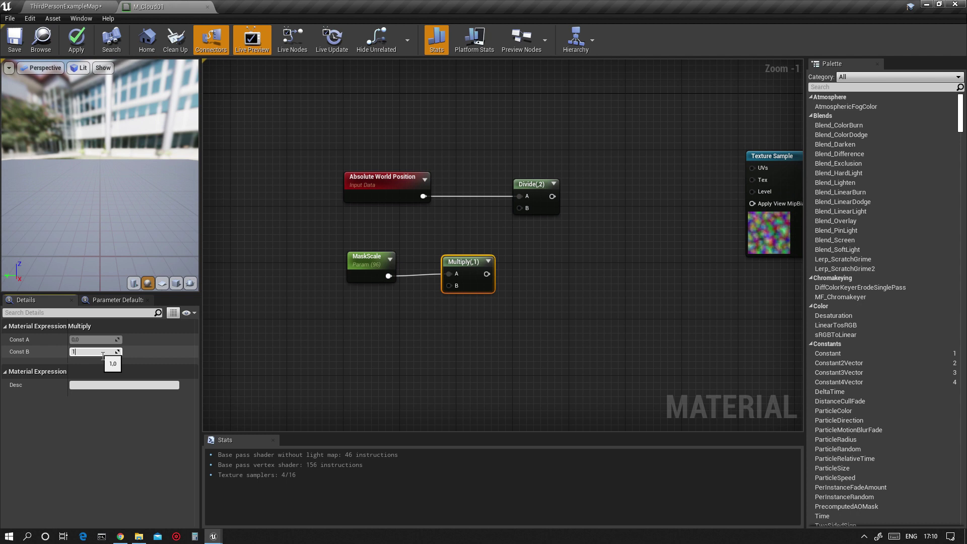
pyautogui.write('00')
pyautogui.write('000')
pyautogui.press('Return')
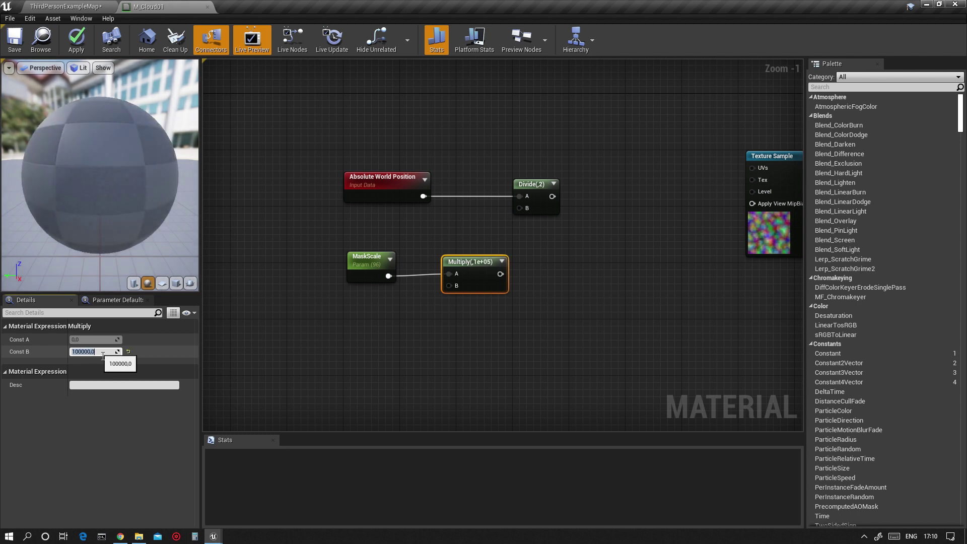
pyautogui.moveTo(509, 275); pyautogui.dragTo(519, 208)
pyautogui.moveTo(351, 238); pyautogui.dragTo(449, 257)
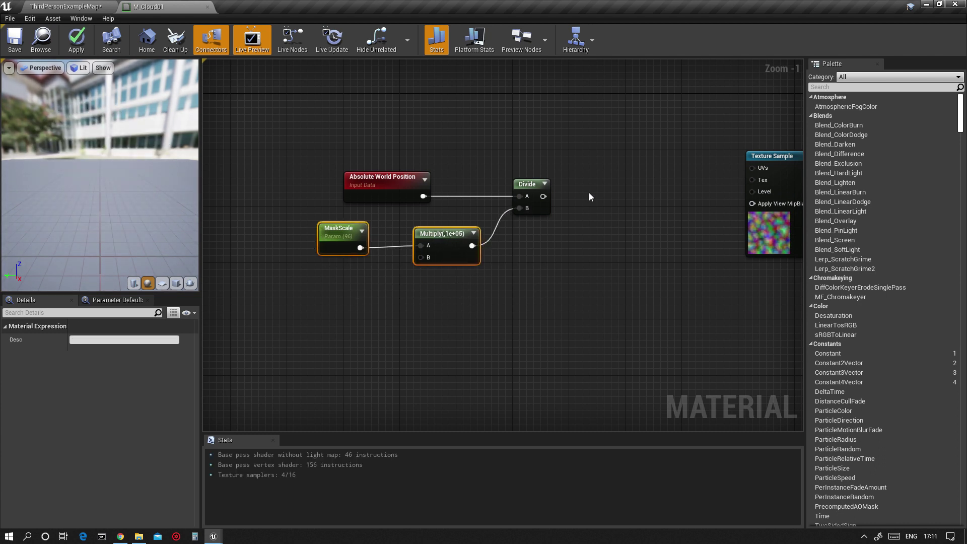
# Add an R G Component Mask after the Divide node and connect its output to the Texture Sample's UVs input
pyautogui.moveTo(543, 196); pyautogui.dragTo(586, 200)
pyautogui.click(562, 198)
pyautogui.write('mask')
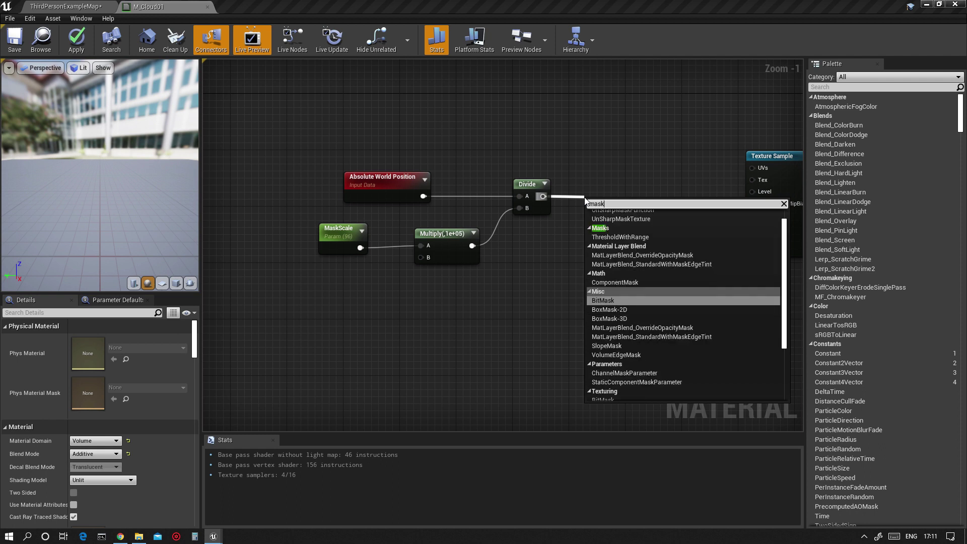
pyautogui.click(614, 282)
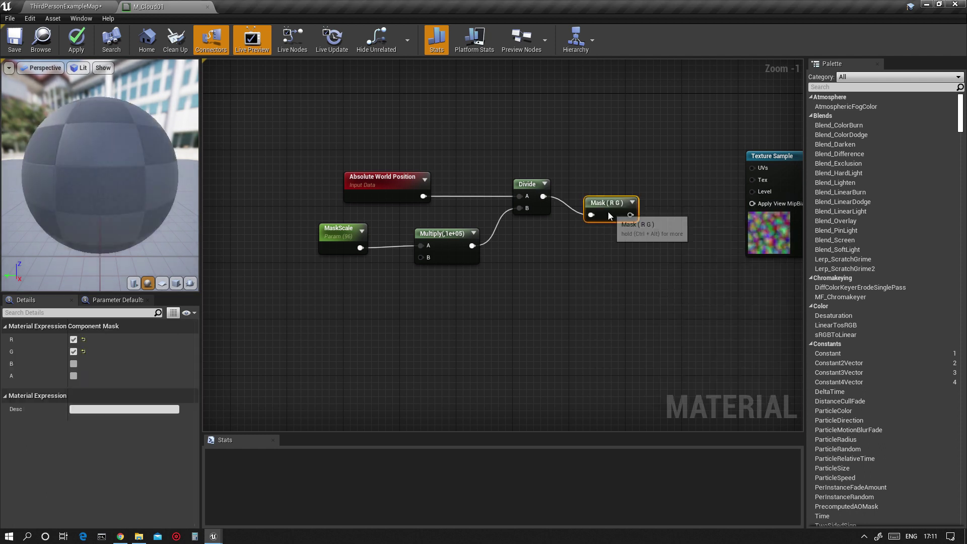
pyautogui.moveTo(607, 192); pyautogui.dragTo(610, 175)
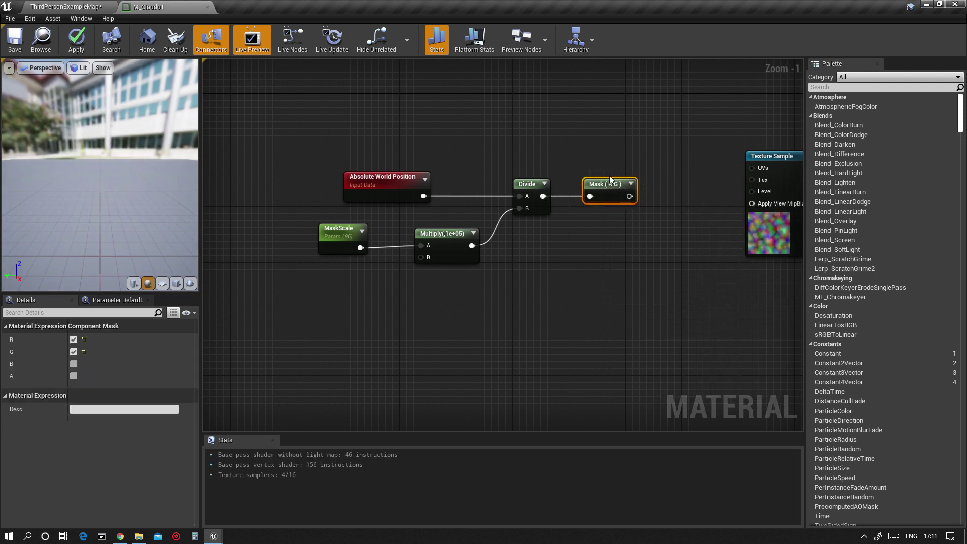
pyautogui.moveTo(627, 149); pyautogui.dragTo(485, 151, button='right')
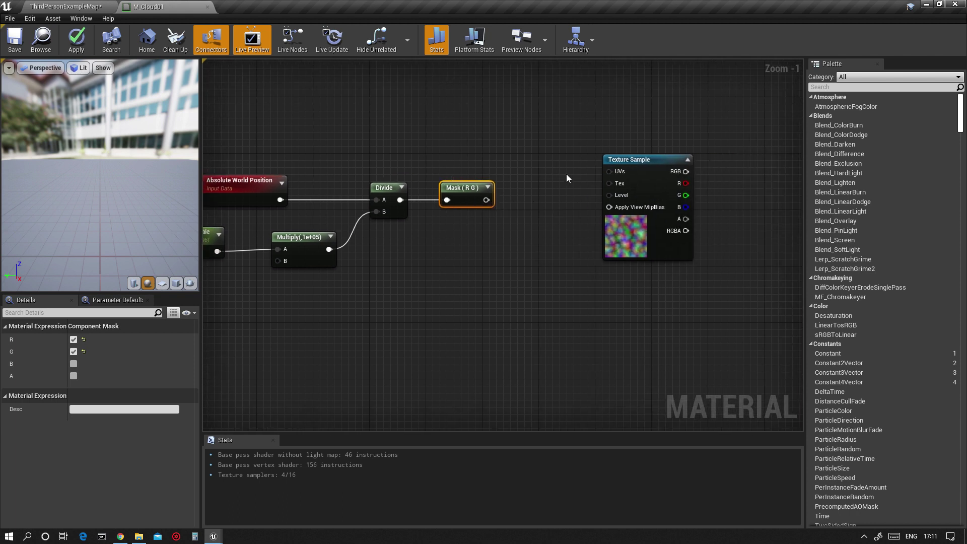
pyautogui.moveTo(621, 167); pyautogui.dragTo(586, 187)
pyautogui.moveTo(487, 200); pyautogui.dragTo(582, 189)
# Add a scalar parameter named MaskMipLevel and connect it to the Texture Sample's Level input
pyautogui.moveTo(481, 236)
pyautogui.mouseDown(button='right')
pyautogui.moveTo(512, 222)
pyautogui.moveTo(488, 237)
pyautogui.mouseUp(button='right')
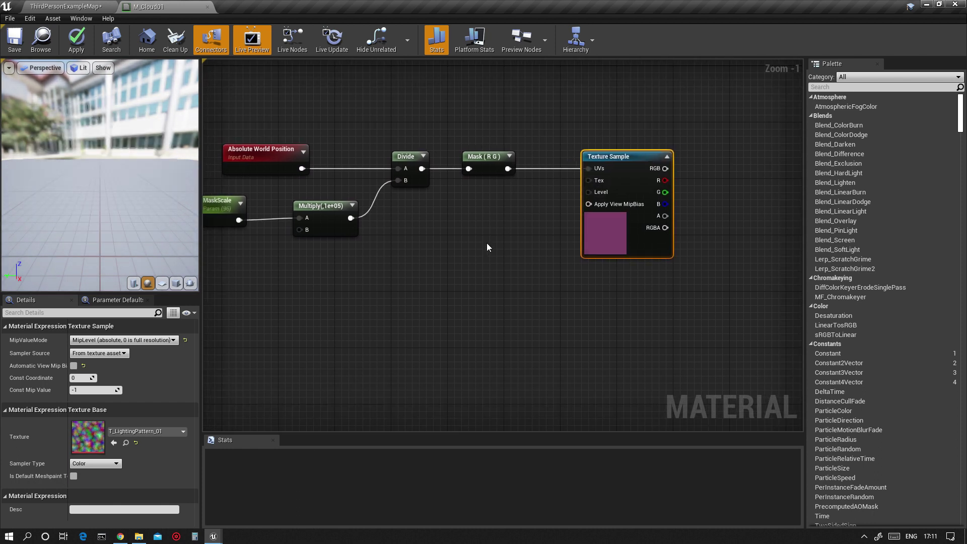
pyautogui.click(485, 238)
pyautogui.write('sssss')
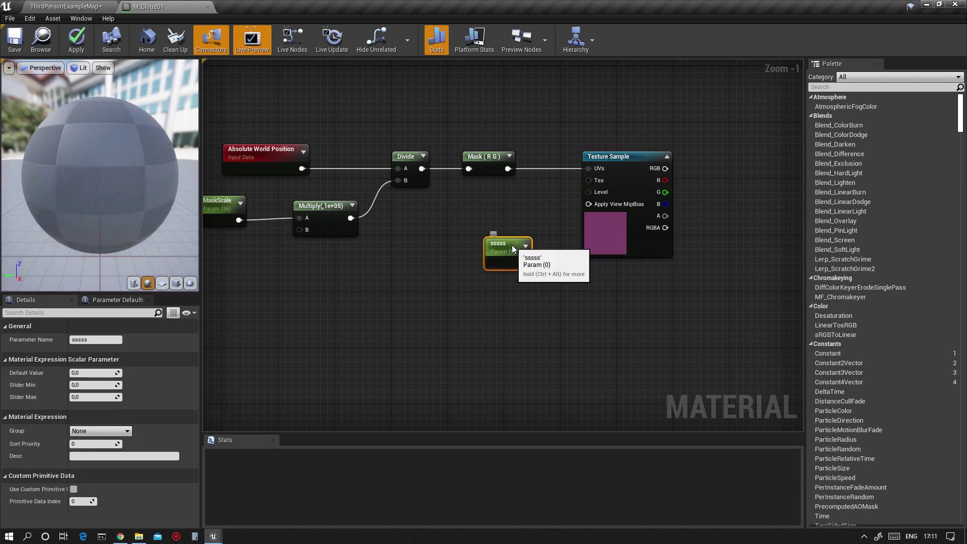
pyautogui.press('Return')
pyautogui.click(101, 341)
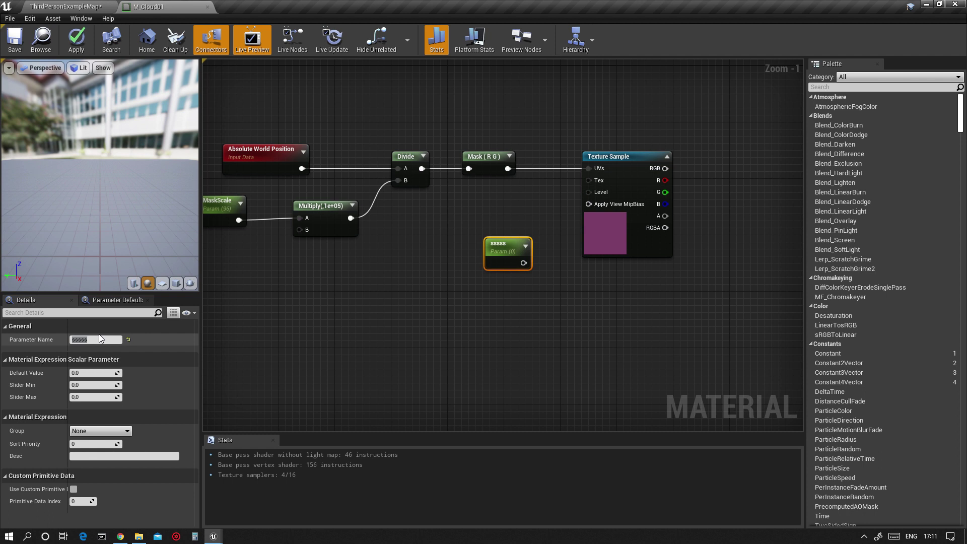
pyautogui.click(87, 341)
pyautogui.doubleClick(88, 341)
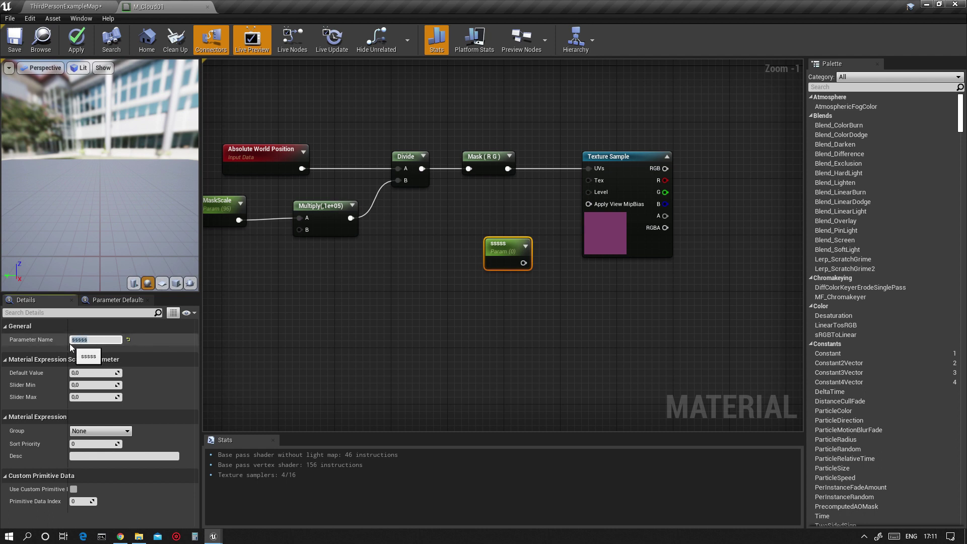
pyautogui.write('MaskMipLevel')
pyautogui.press('Return')
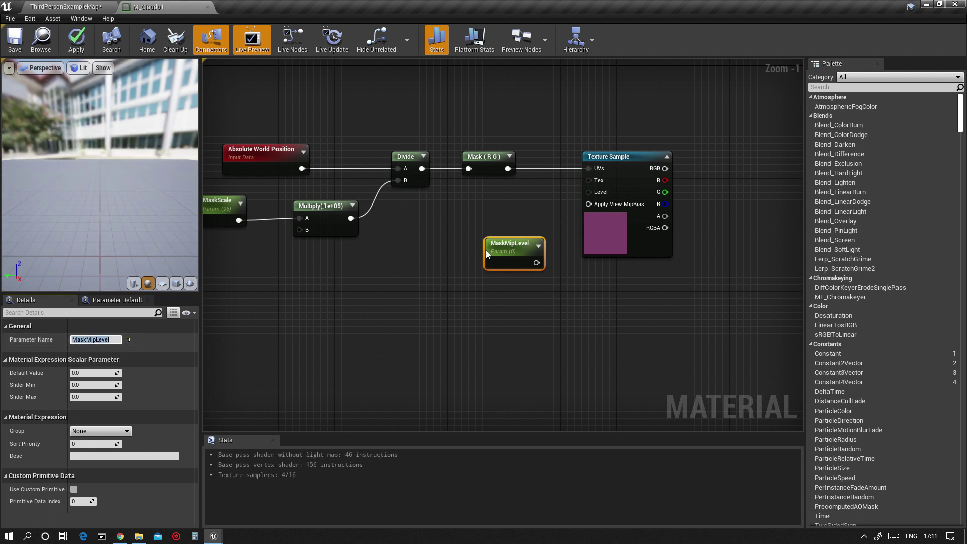
pyautogui.moveTo(536, 263); pyautogui.dragTo(592, 189)
pyautogui.moveTo(540, 242); pyautogui.dragTo(524, 233)
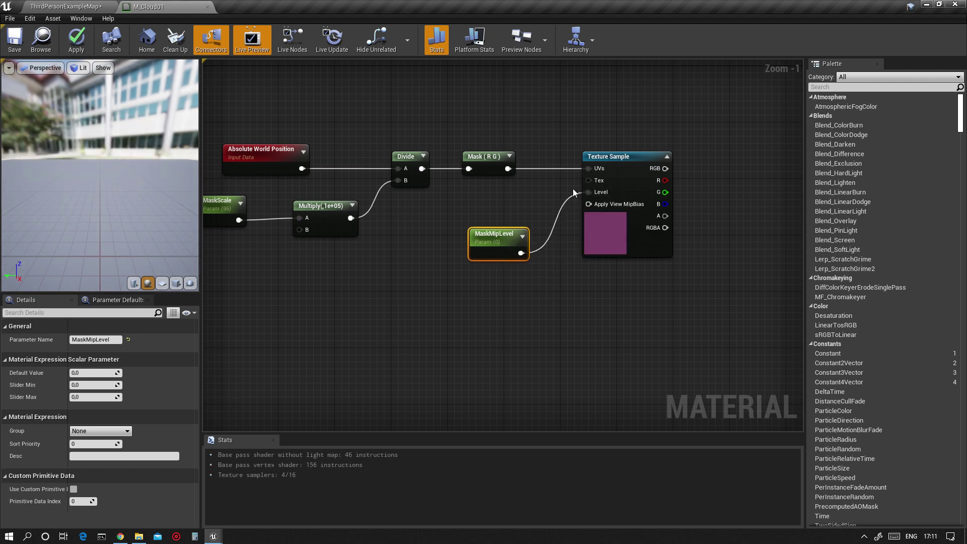
# Add a Subtract node with the Texture Sample's R output connected to its A input
pyautogui.moveTo(398, 225); pyautogui.dragTo(376, 222, button='right')
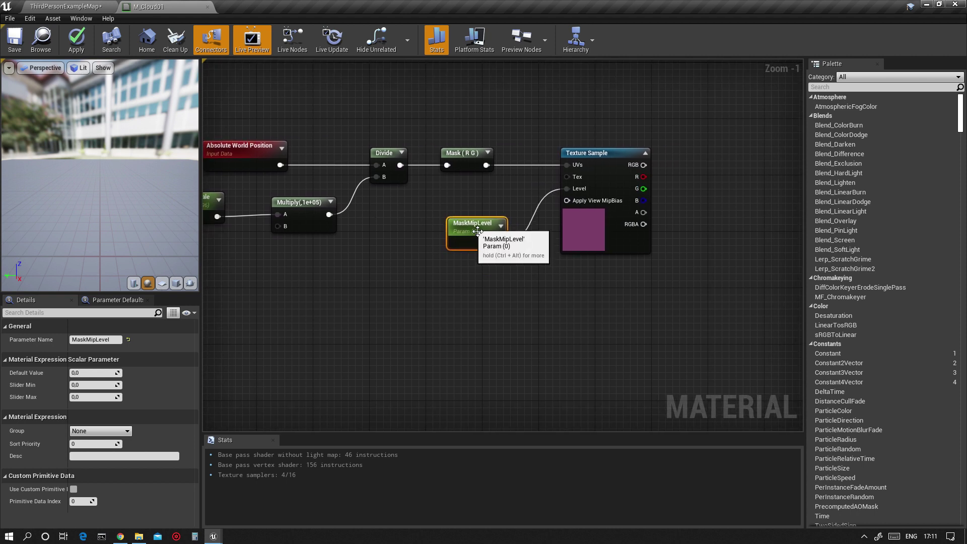
pyautogui.moveTo(723, 165); pyautogui.dragTo(571, 168, button='right')
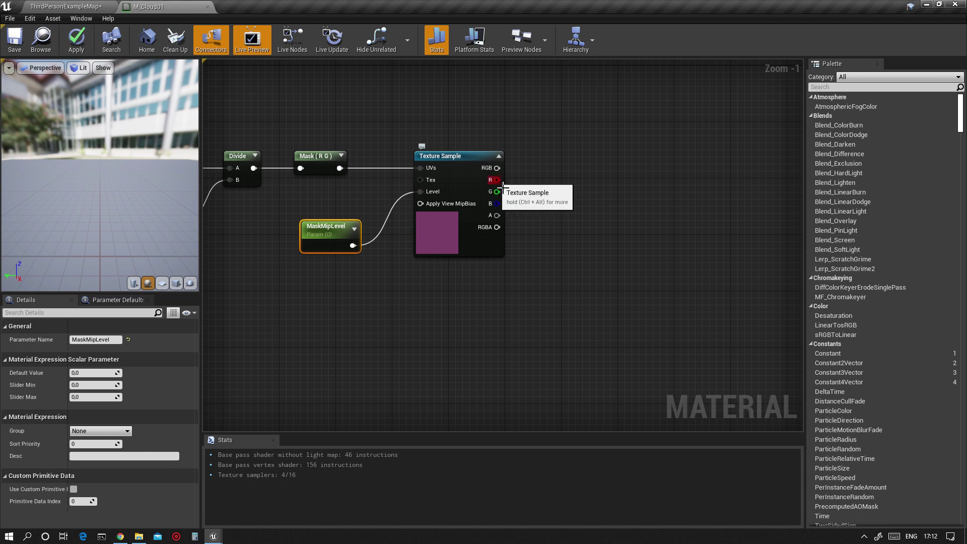
pyautogui.moveTo(498, 180); pyautogui.dragTo(557, 180)
pyautogui.write('sub')
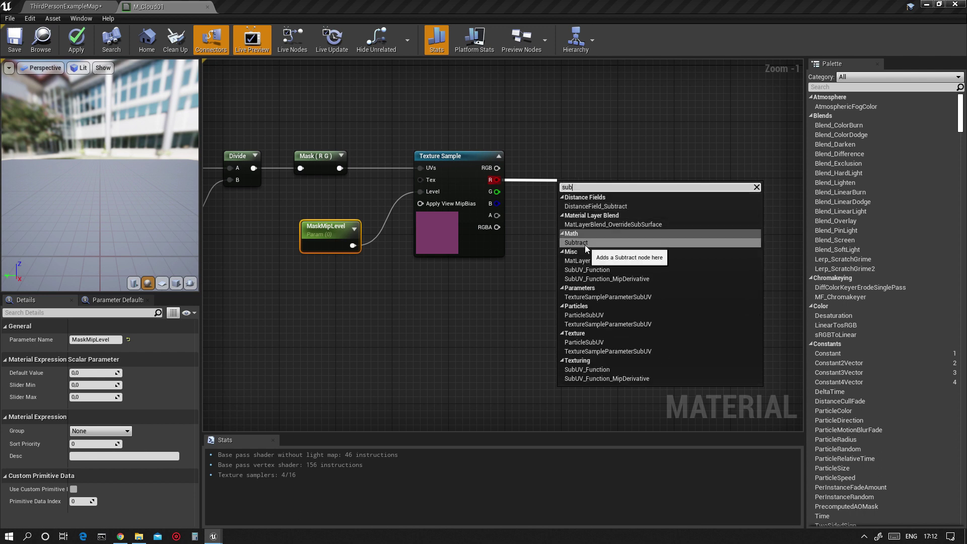
pyautogui.click(585, 244)
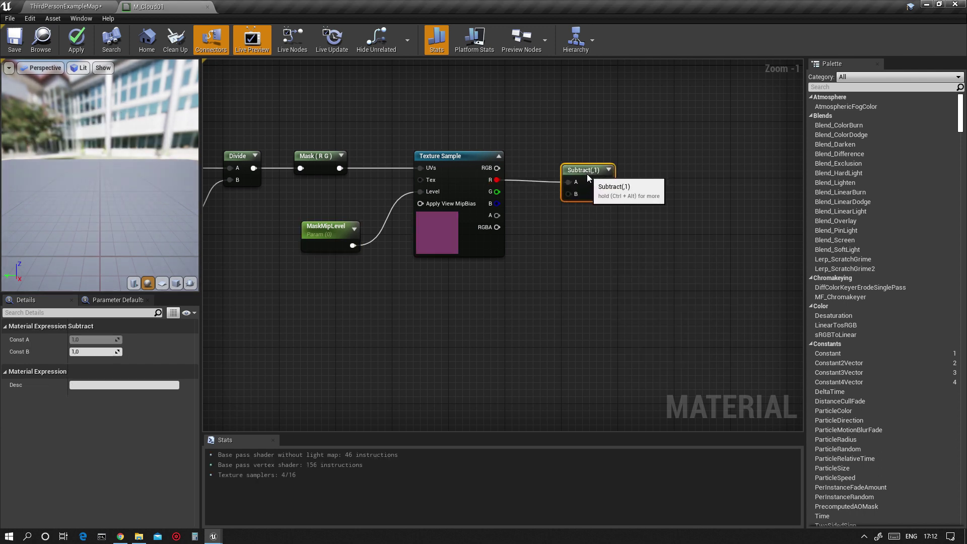
# Set the Subtract node's Const B to 0
pyautogui.moveTo(409, 313); pyautogui.dragTo(507, 301, button='right')
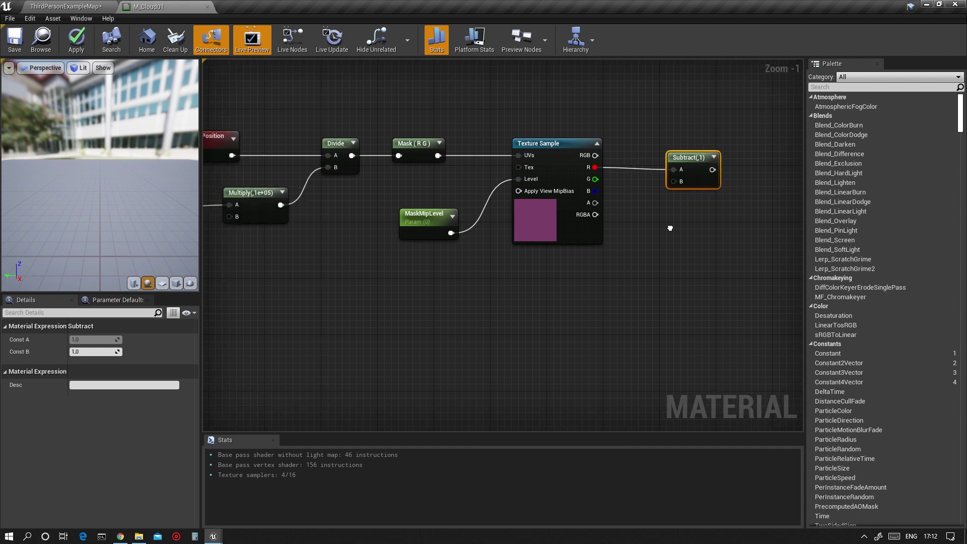
pyautogui.scroll(-3, 562, 282)
pyautogui.moveTo(527, 266); pyautogui.dragTo(439, 259, button='right')
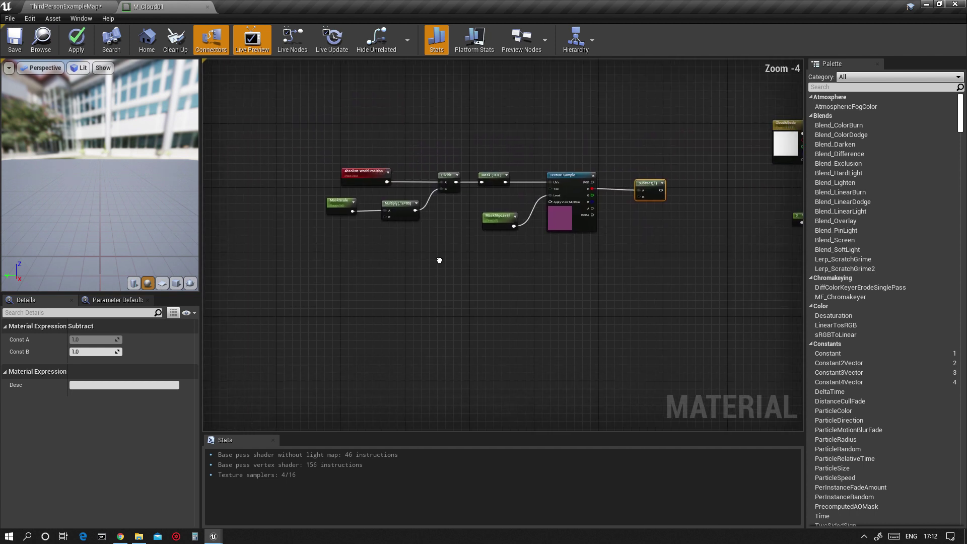
pyautogui.moveTo(665, 245); pyautogui.dragTo(525, 240, button='right')
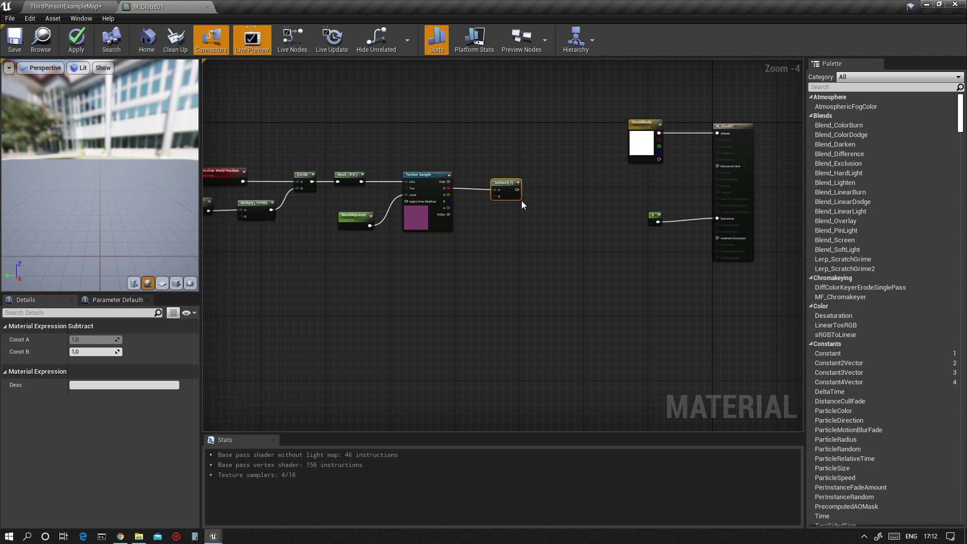
pyautogui.click(91, 352)
pyautogui.write('0')
pyautogui.press('Return')
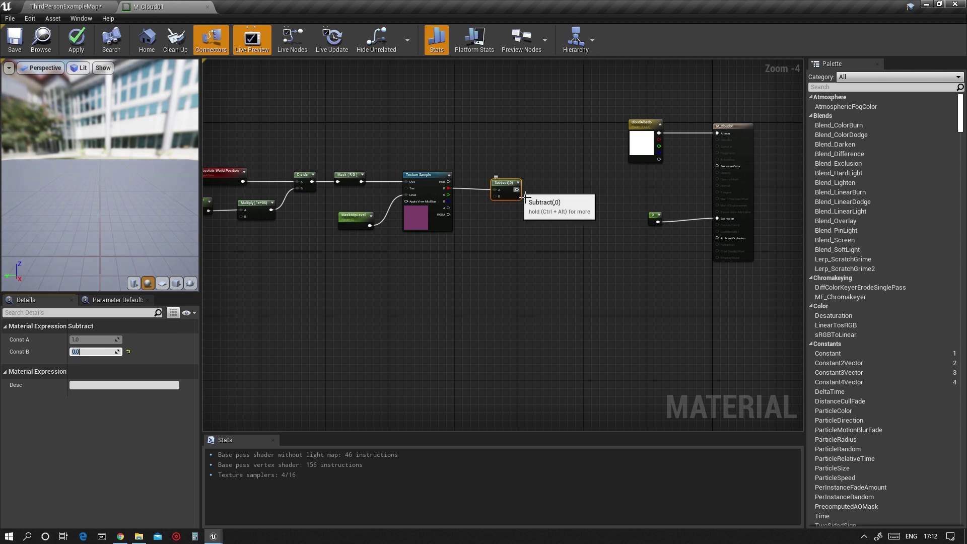
# Replace the constant feeding Extinction with a Multiply node connected to Extinction, delete the constant, and align the Multiply node with that input
pyautogui.moveTo(562, 229); pyautogui.dragTo(475, 251, button='right')
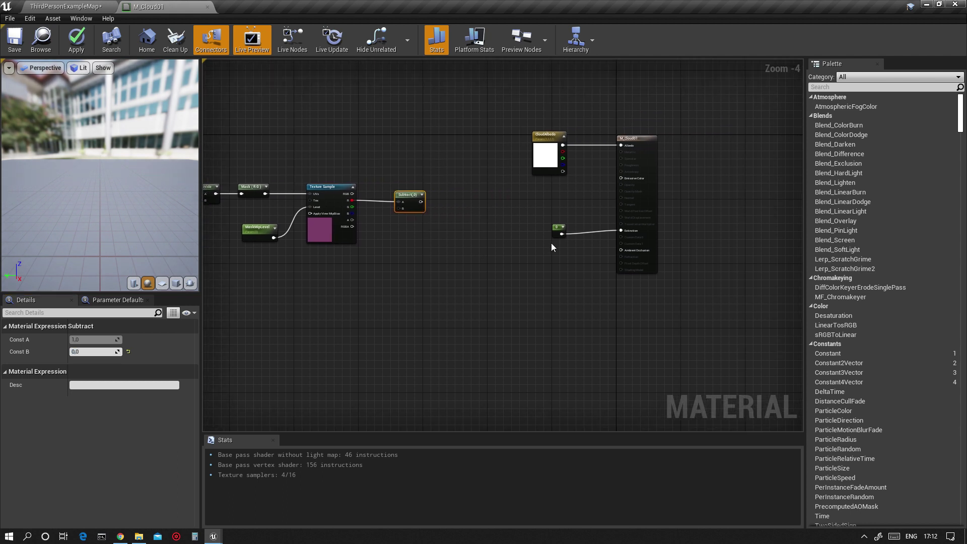
pyautogui.moveTo(554, 230); pyautogui.dragTo(554, 262)
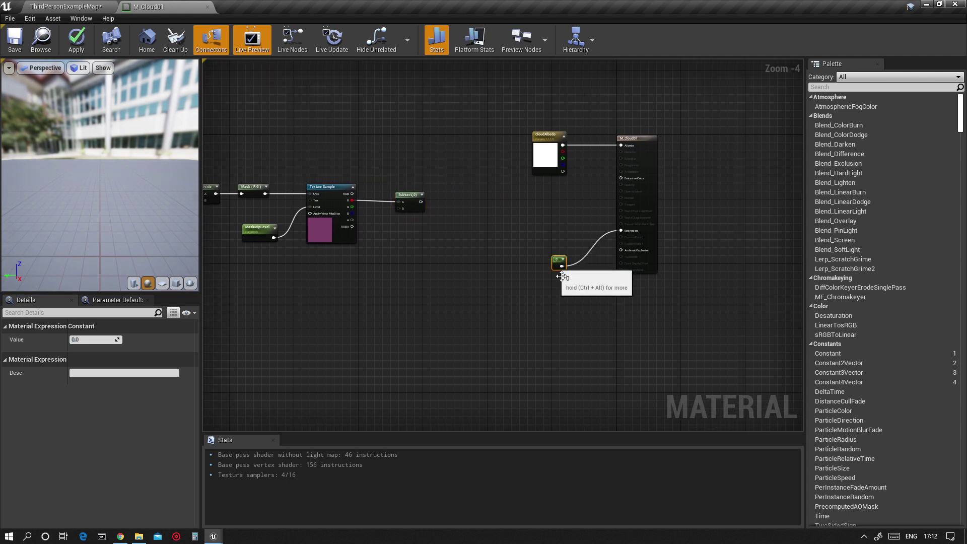
pyautogui.click(531, 210)
pyautogui.moveTo(559, 219); pyautogui.dragTo(624, 232)
pyautogui.moveTo(533, 251); pyautogui.dragTo(577, 274)
pyautogui.press('Delete')
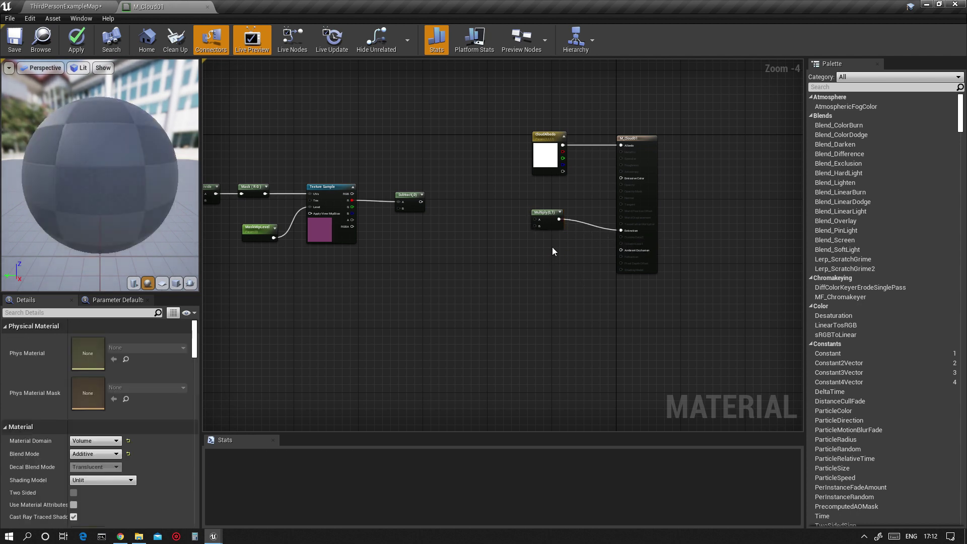
pyautogui.moveTo(545, 219); pyautogui.dragTo(558, 229)
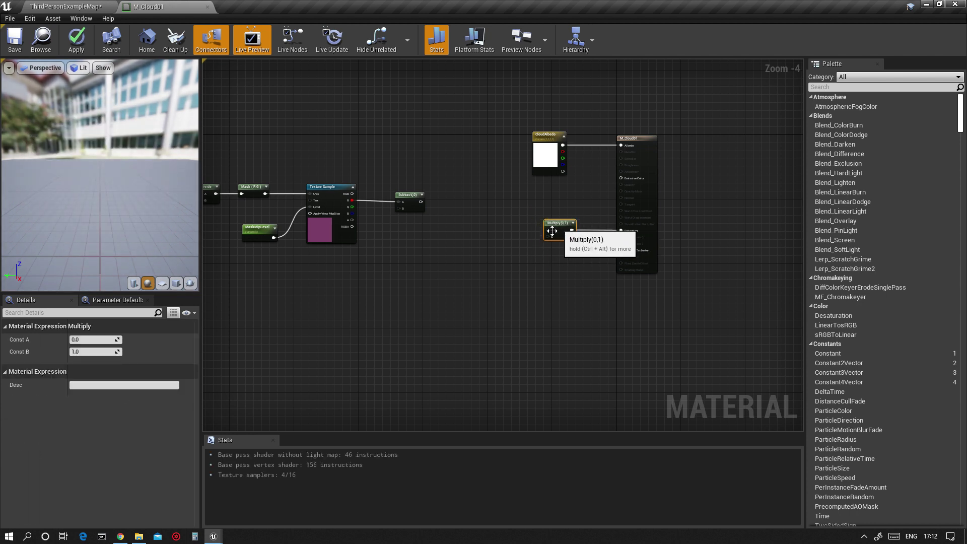
pyautogui.scroll(3, 475, 203)
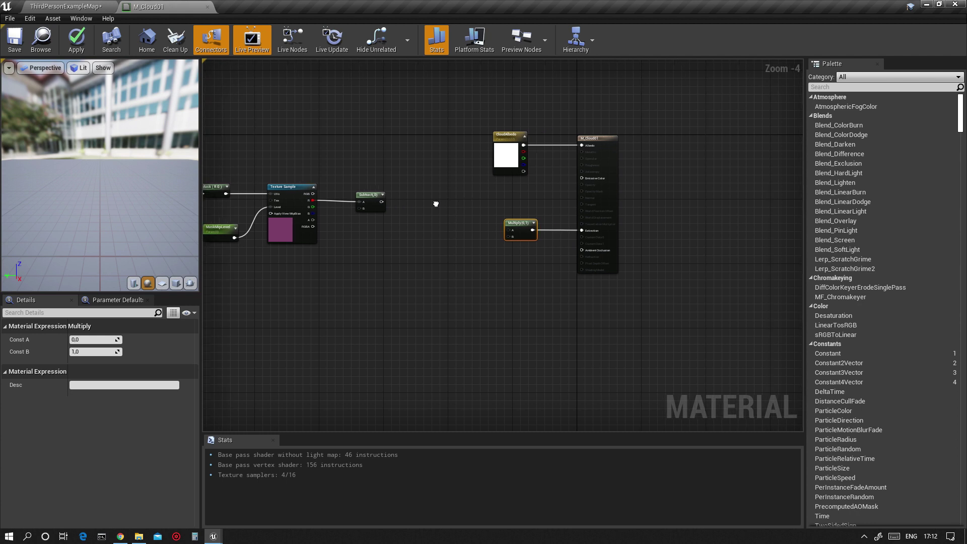
# Add a scalar parameter named CloudDensity in the empty space between the Subtract and Multiply nodes
pyautogui.click(407, 265)
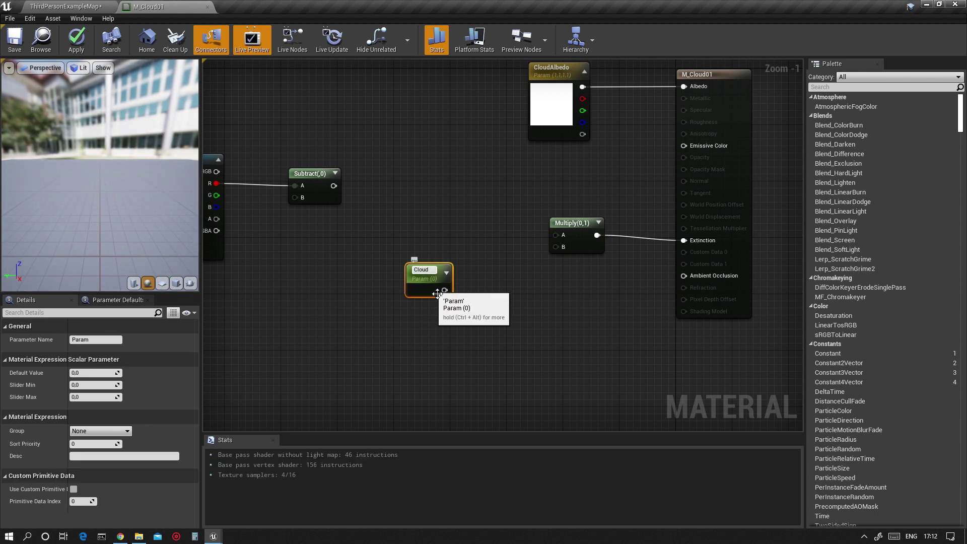
pyautogui.write('CloudDensity')
pyautogui.press('Return')
# Connect CloudDensity to the A input of a new Divide node and set its Const B to 100
pyautogui.moveTo(455, 289); pyautogui.dragTo(490, 289)
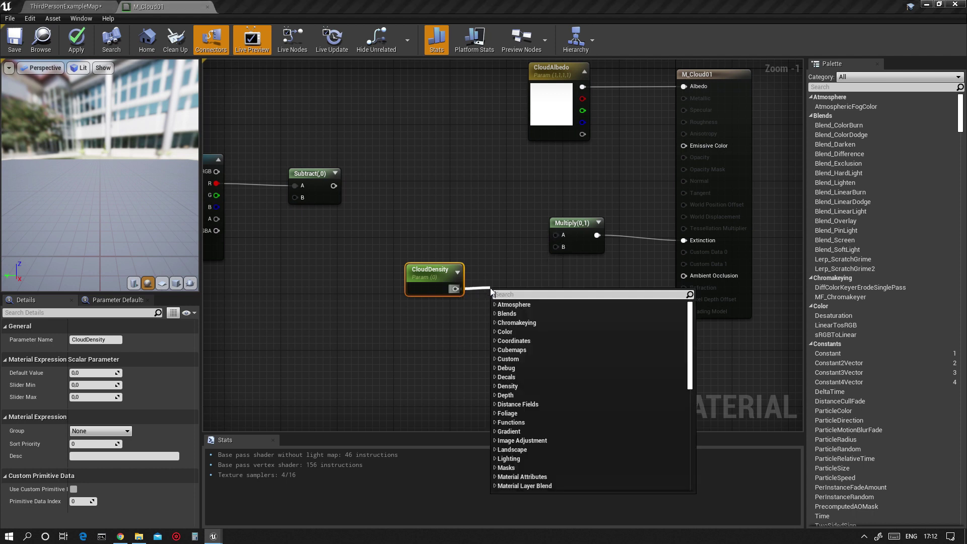
pyautogui.write('divide')
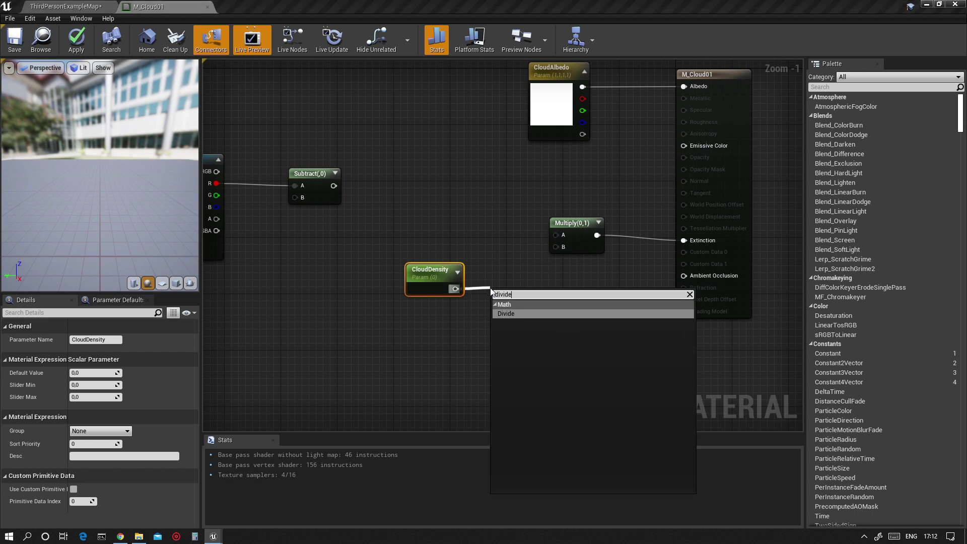
pyautogui.click(510, 313)
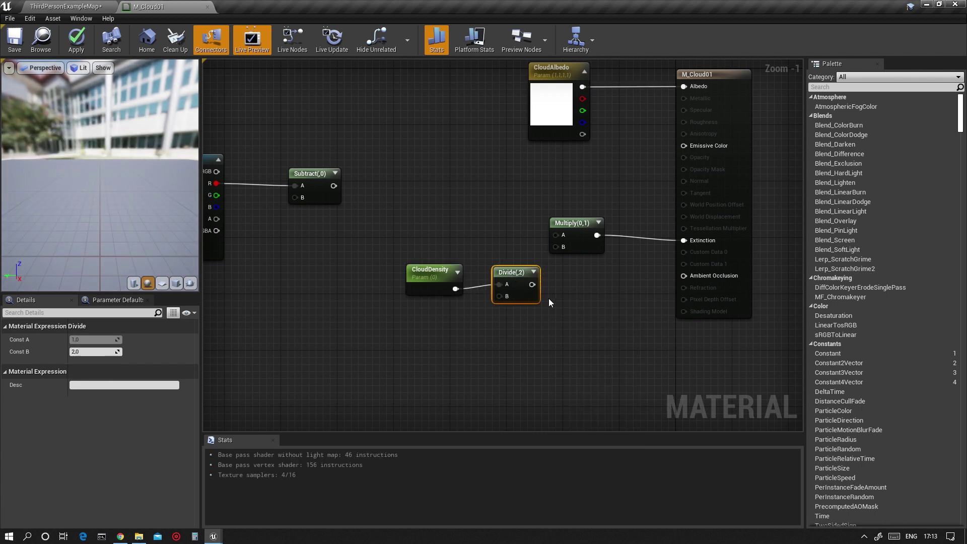
pyautogui.click(91, 351)
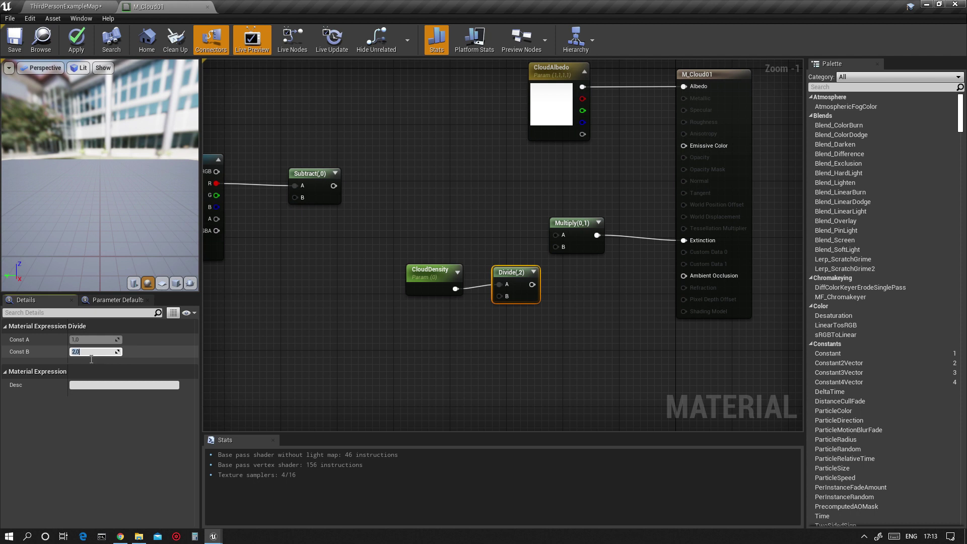
pyautogui.write('100')
pyautogui.press('Return')
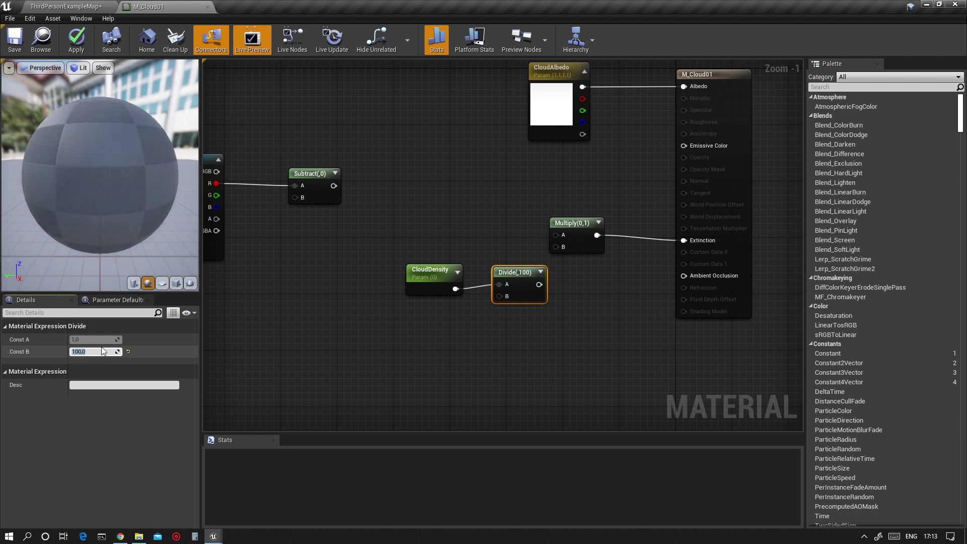
# Set the CloudDensity parameter's default value to 0,1
pyautogui.click(425, 271)
pyautogui.click(85, 375)
pyautogui.write('0,1')
pyautogui.press('Return')
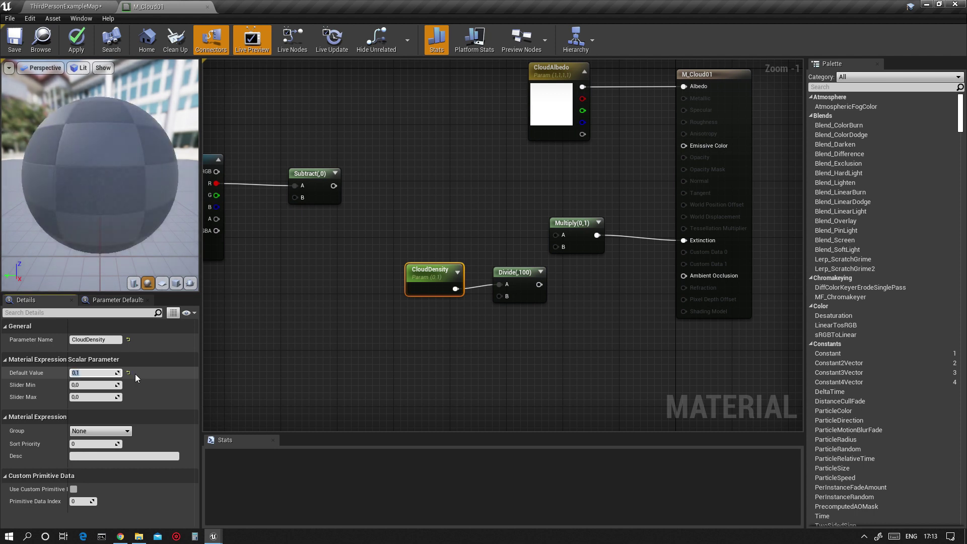
# Shift CloudDensity and its Divide node away from Multiply, connecting Divide to Multiply's B input and Subtract to its A input
pyautogui.moveTo(335, 240); pyautogui.dragTo(498, 302)
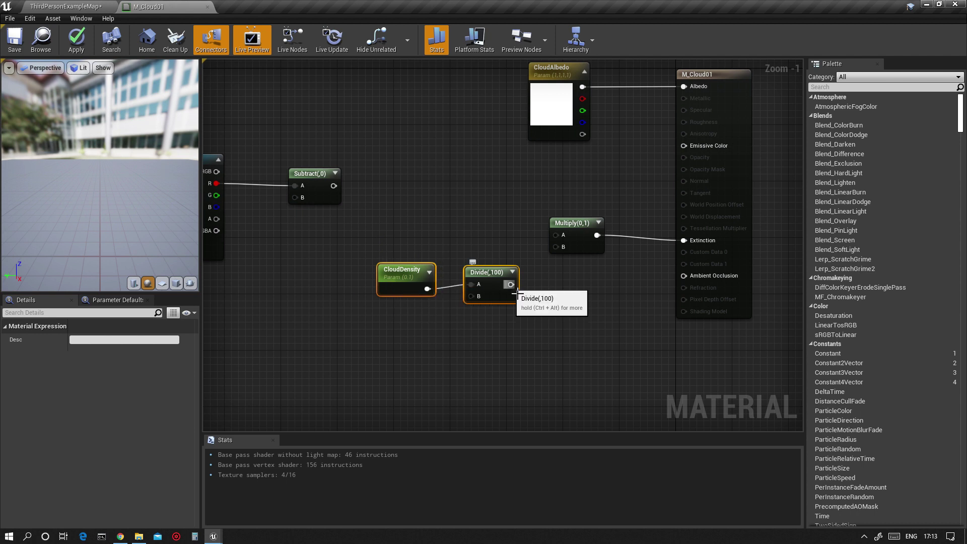
pyautogui.moveTo(511, 284); pyautogui.dragTo(556, 247)
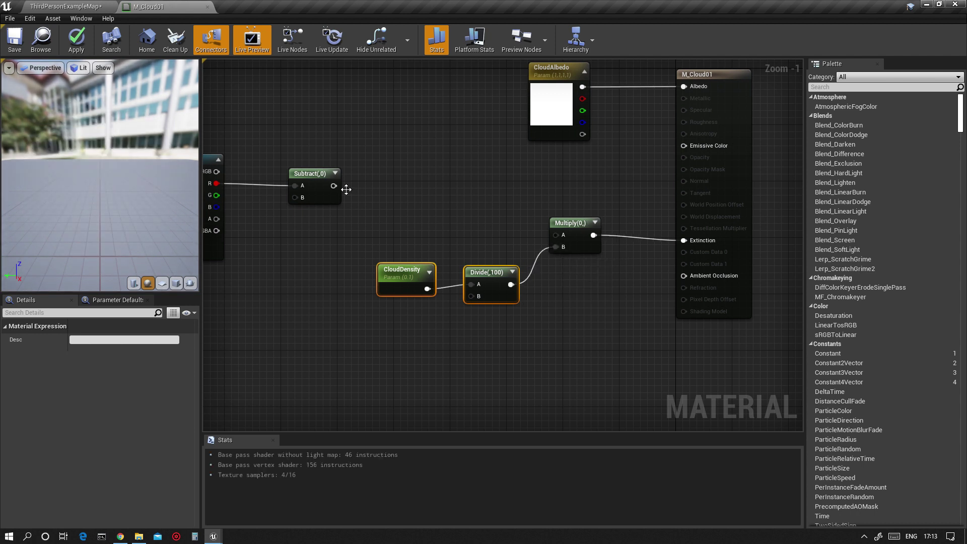
pyautogui.moveTo(342, 193); pyautogui.dragTo(558, 235)
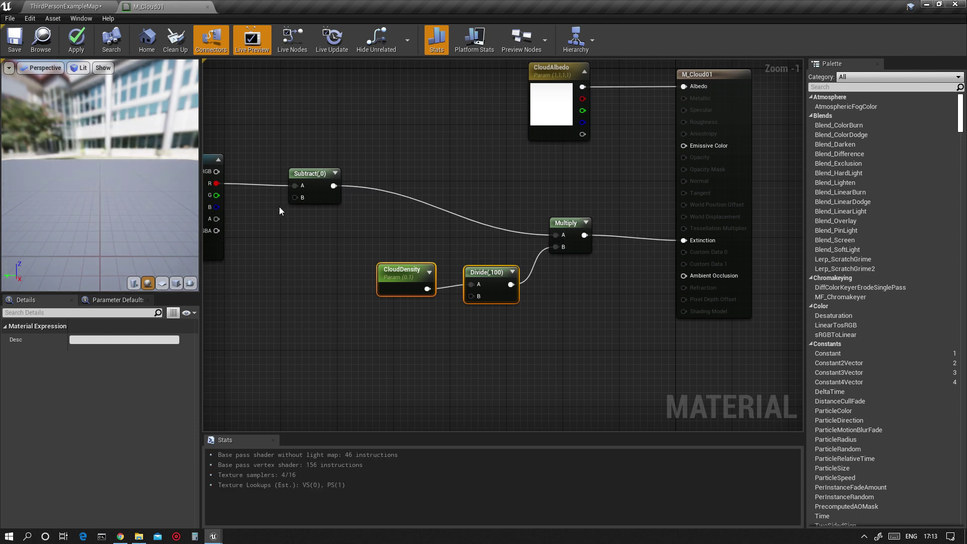
# Save the M_Cloud01 material and return to ThirdPersonExampleMap to view the clouds
pyautogui.moveTo(298, 238); pyautogui.dragTo(445, 216, button='right')
pyautogui.scroll(-2, 400, 214)
pyautogui.moveTo(350, 263); pyautogui.dragTo(517, 289, button='right')
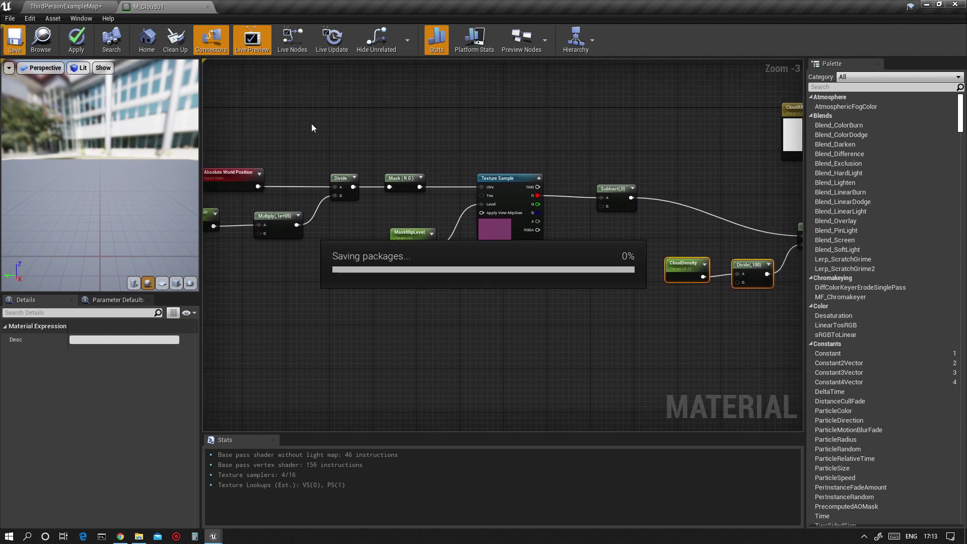
pyautogui.click(87, 5)
pyautogui.moveTo(485, 217); pyautogui.dragTo(419, 198, button='right')
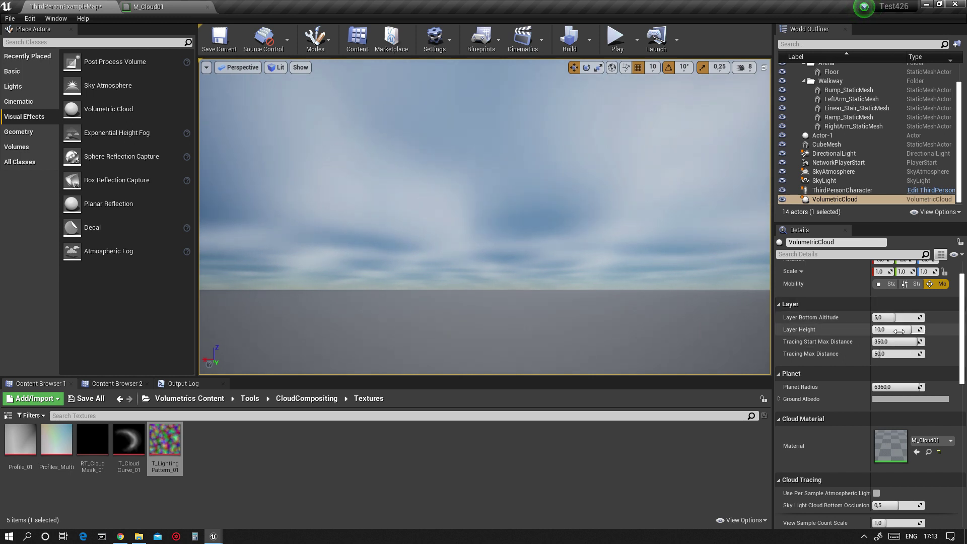
# Raise the VolumetricCloud's Layer Bottom Altitude to about 7.04 and collapse the ArenaGeometry folder to give the Details area more room
pyautogui.moveTo(897, 318); pyautogui.dragTo(903, 317)
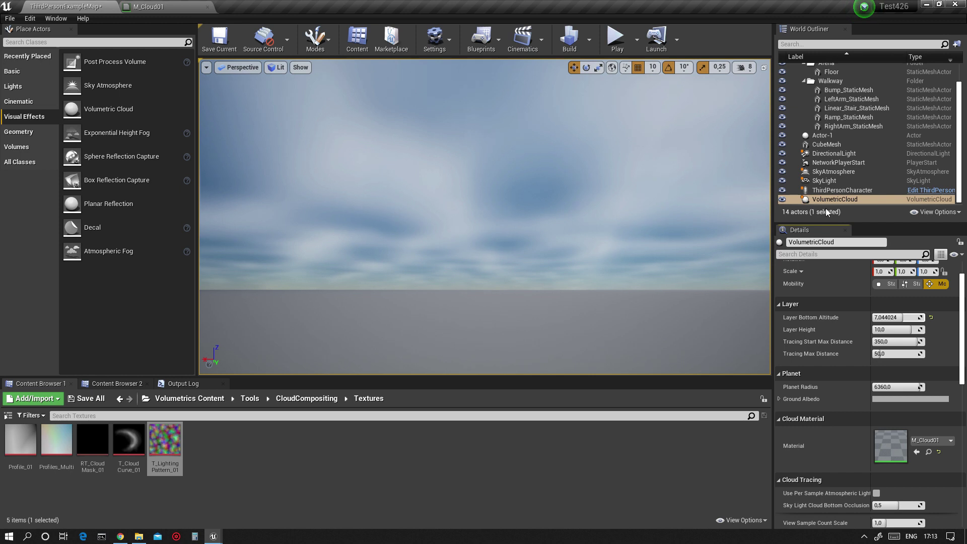
pyautogui.scroll(2, 803, 95)
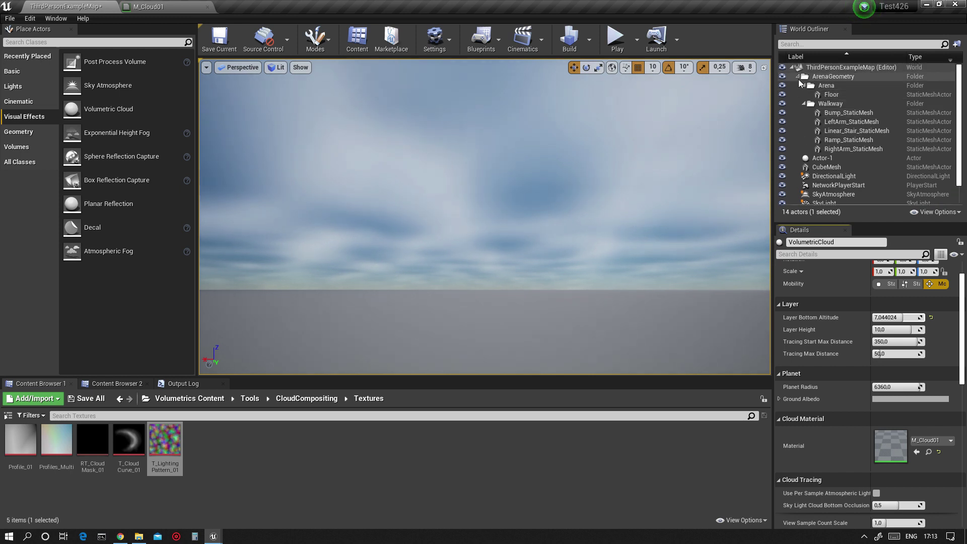
pyautogui.click(799, 76)
pyautogui.moveTo(843, 225); pyautogui.dragTo(844, 192)
# Try Layer Bottom Altitude values of about 10 and 6.6 on the VolumetricCloud, and reset it to its default
pyautogui.moveTo(901, 286)
pyautogui.mouseDown()
pyautogui.moveTo(893, 285)
pyautogui.moveTo(915, 285)
pyautogui.mouseUp()
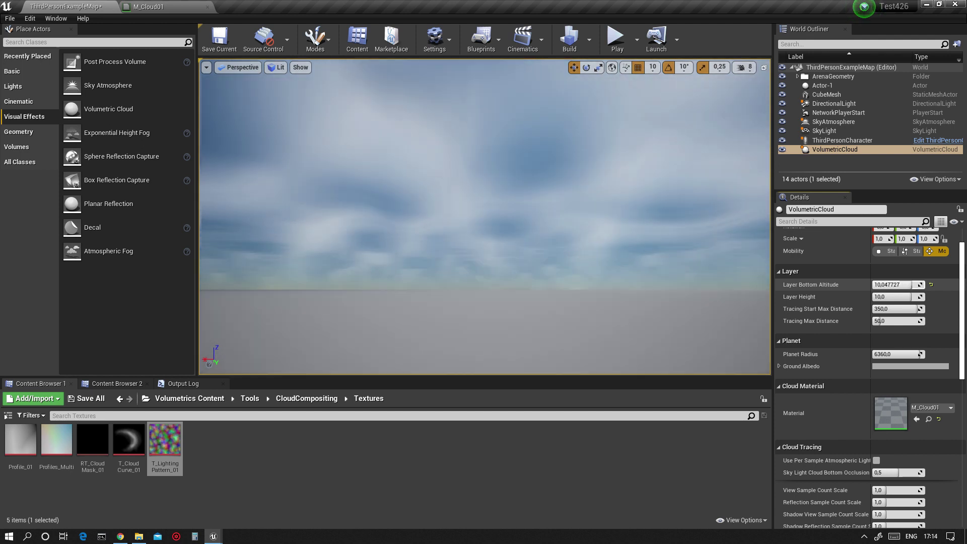
pyautogui.moveTo(917, 284); pyautogui.dragTo(901, 284)
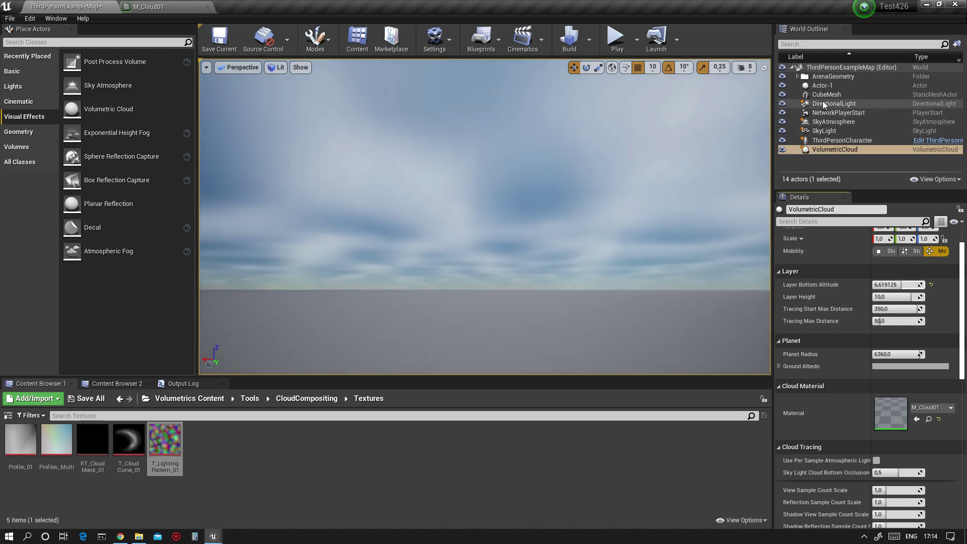
pyautogui.moveTo(900, 284)
pyautogui.mouseDown()
pyautogui.moveTo(876, 284)
pyautogui.moveTo(905, 286)
pyautogui.moveTo(887, 285)
pyautogui.mouseUp()
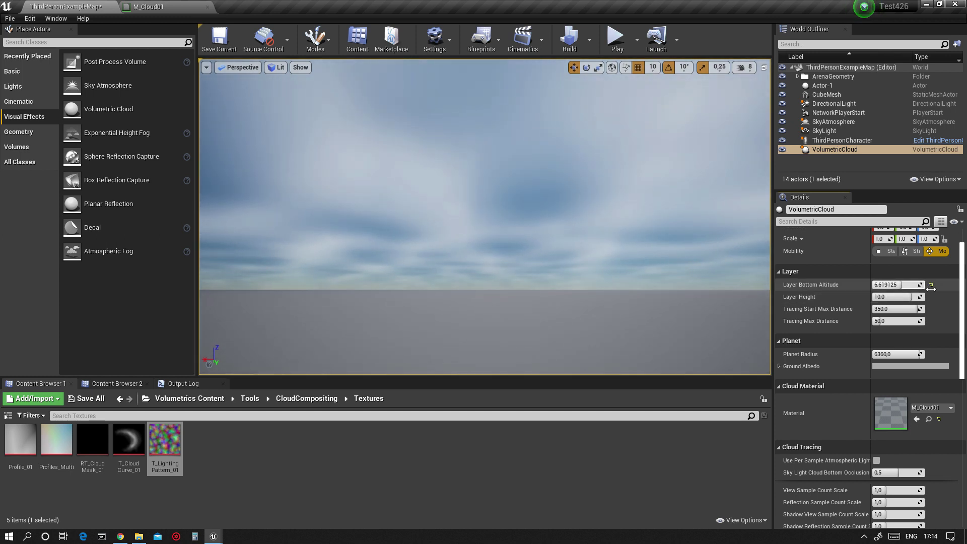
pyautogui.click(931, 284)
# Set the VolumetricCloud's Layer Bottom Altitude to about 7.96 and reduce its Layer Height to about 1.27, viewing the layer from above
pyautogui.moveTo(903, 290); pyautogui.dragTo(885, 297)
pyautogui.press('e')
pyautogui.moveTo(485, 217); pyautogui.dragTo(549, 282, button='right')
pyautogui.moveTo(890, 297); pyautogui.dragTo(878, 297)
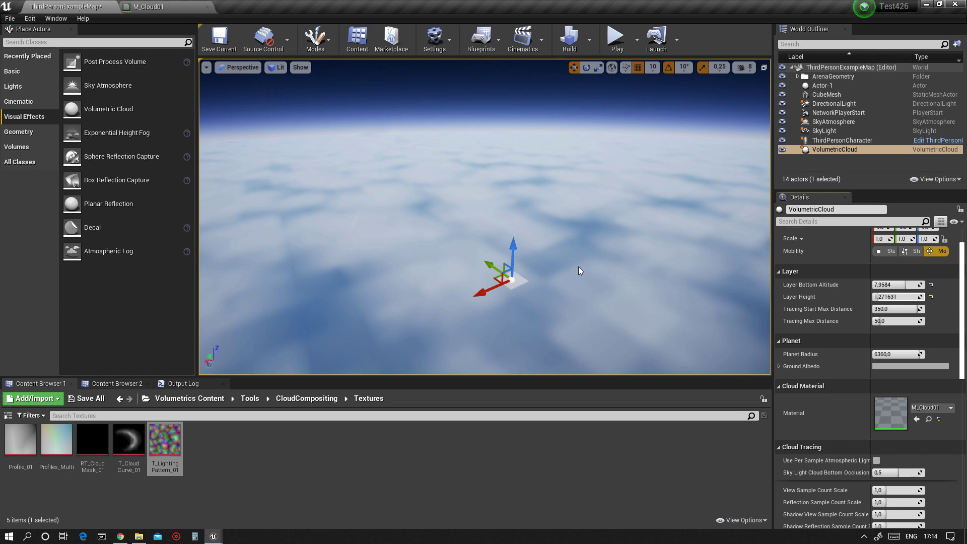
# Examine the cloud layer from high above the planet and briefly run the level
pyautogui.moveTo(579, 267); pyautogui.dragTo(561, 227, button='right')
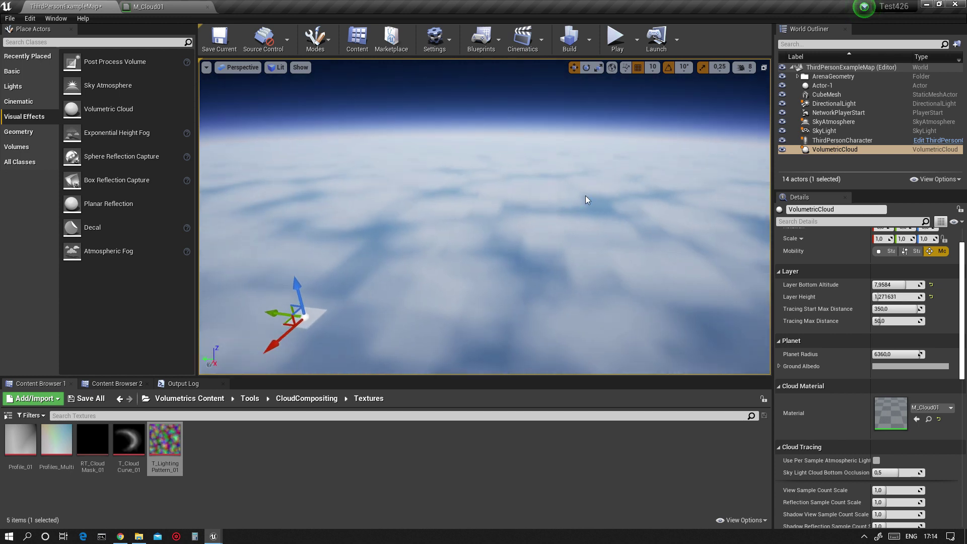
pyautogui.moveTo(531, 193); pyautogui.dragTo(530, 193, button='right')
pyautogui.moveTo(496, 162); pyautogui.dragTo(487, 213, button='right')
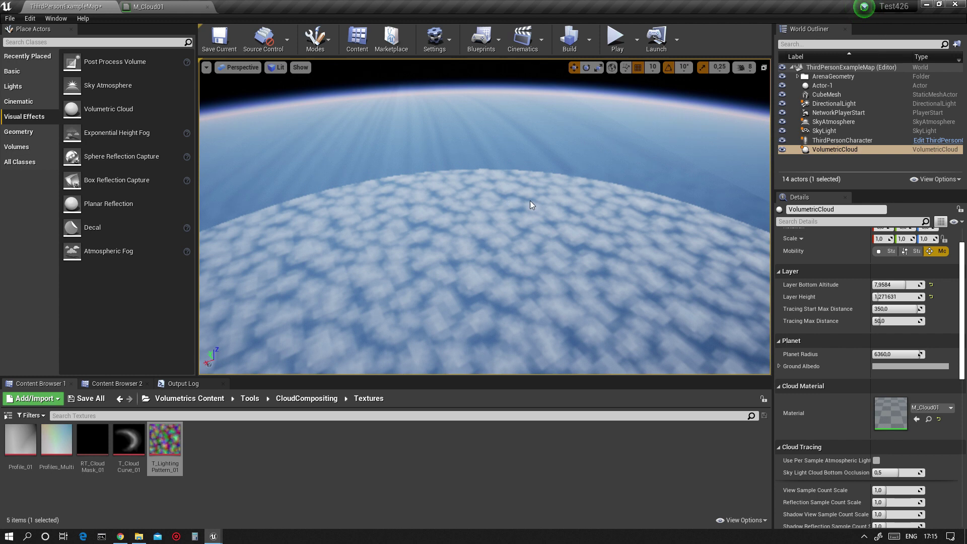
pyautogui.moveTo(506, 195); pyautogui.dragTo(507, 195, button='right')
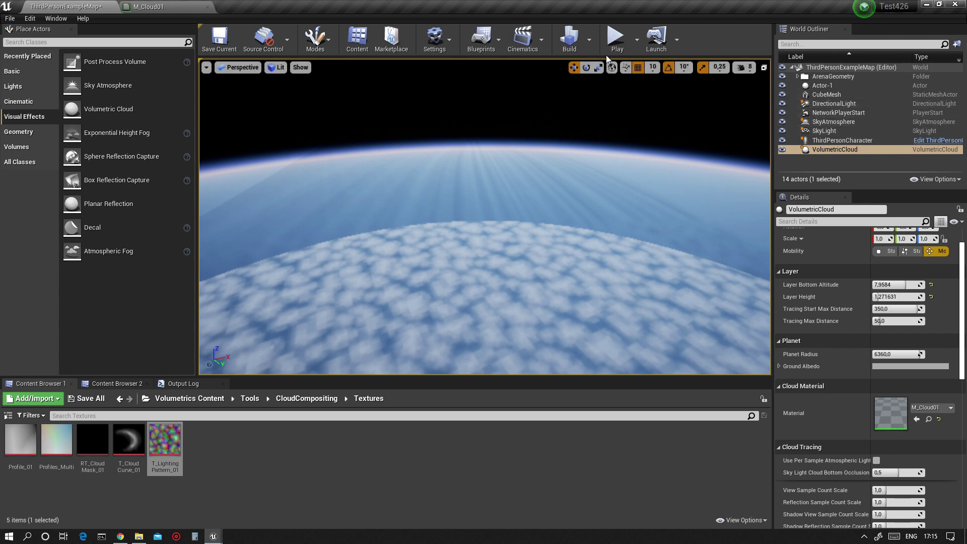
pyautogui.click(615, 43)
pyautogui.press('Escape')
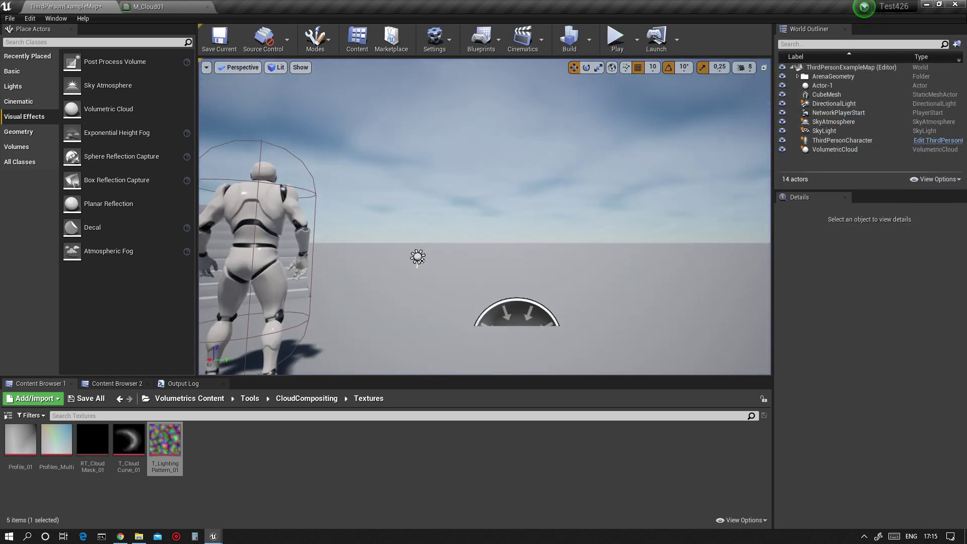
# Reset the VolumetricCloud's Layer Height and Layer Bottom Altitude to their default values
pyautogui.click(835, 149)
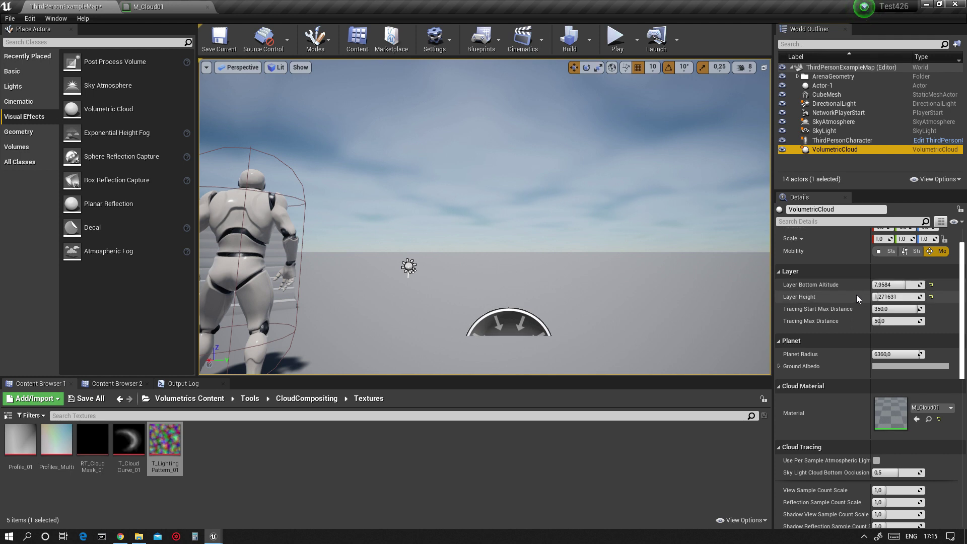
pyautogui.click(931, 296)
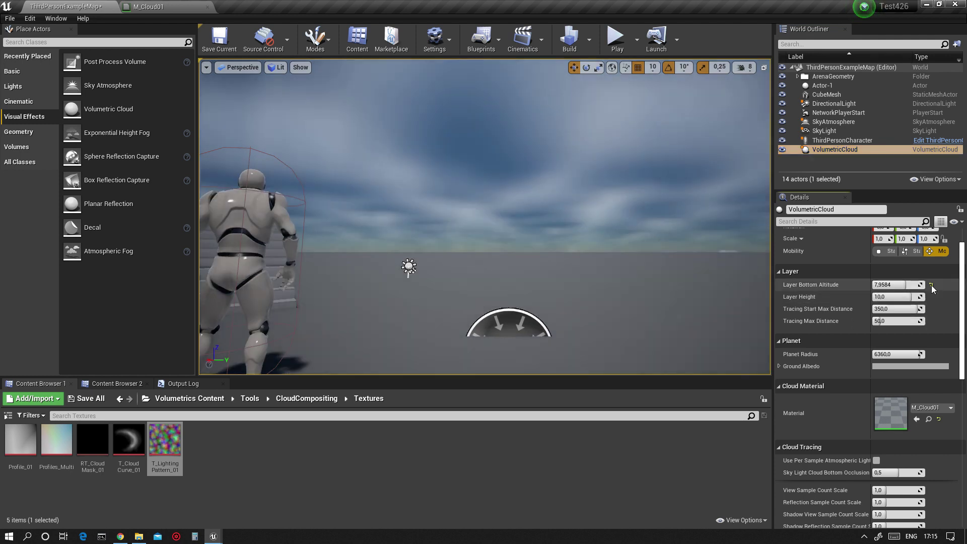
pyautogui.click(932, 286)
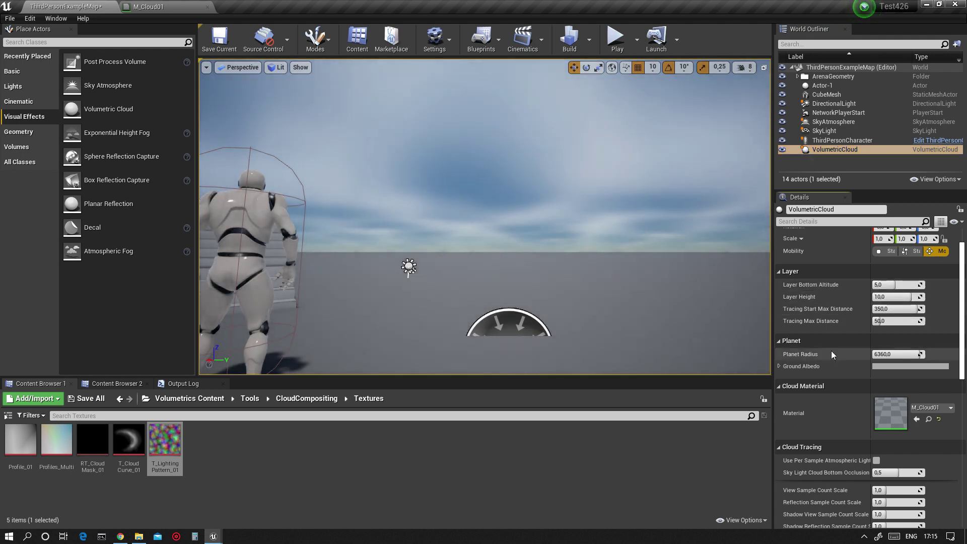
pyautogui.scroll(-5, 848, 389)
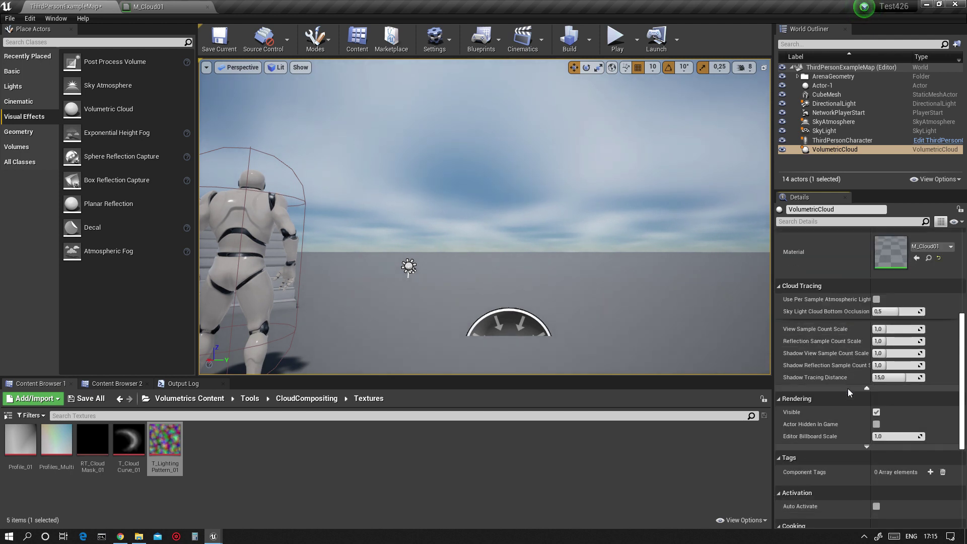
pyautogui.scroll(6, 848, 388)
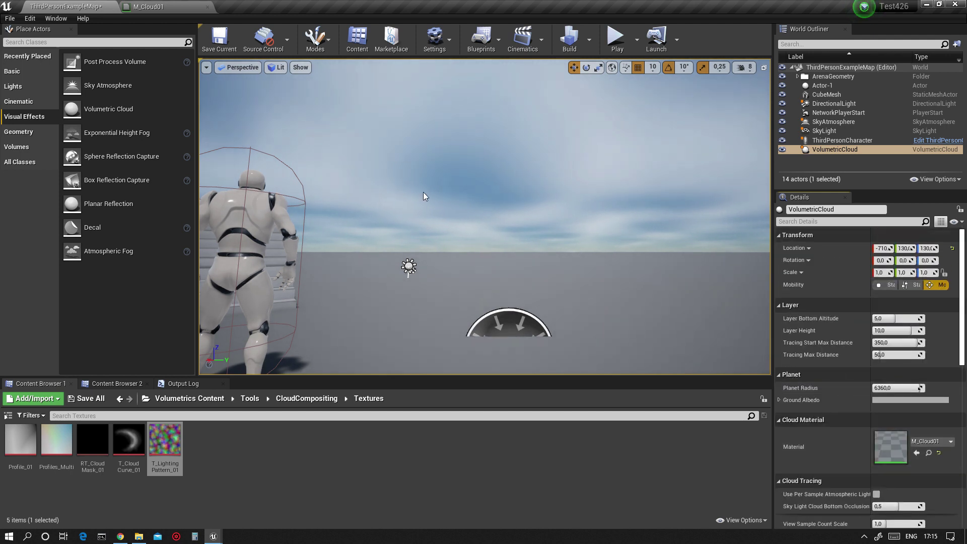
pyautogui.click(184, 5)
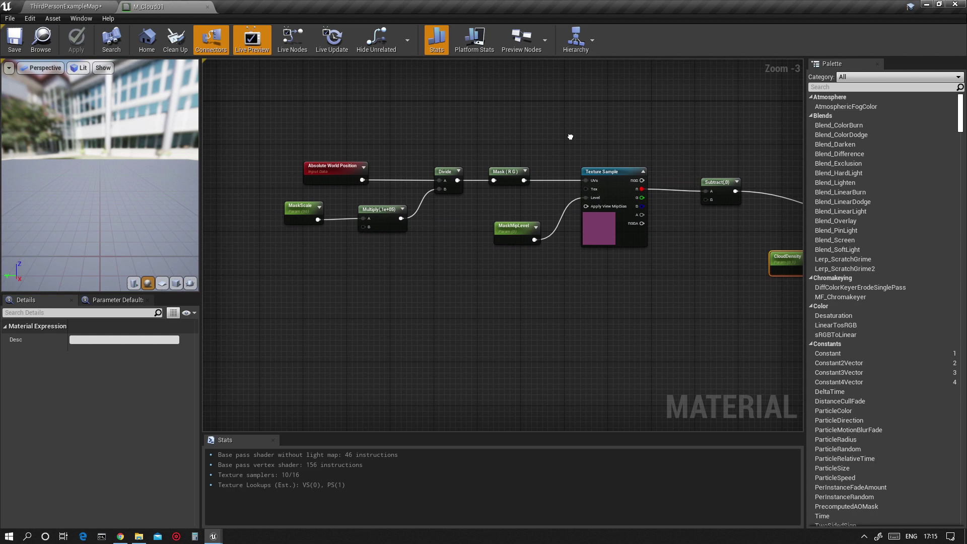
pyautogui.scroll(-1, 507, 157)
pyautogui.moveTo(537, 297); pyautogui.dragTo(439, 281, button='right')
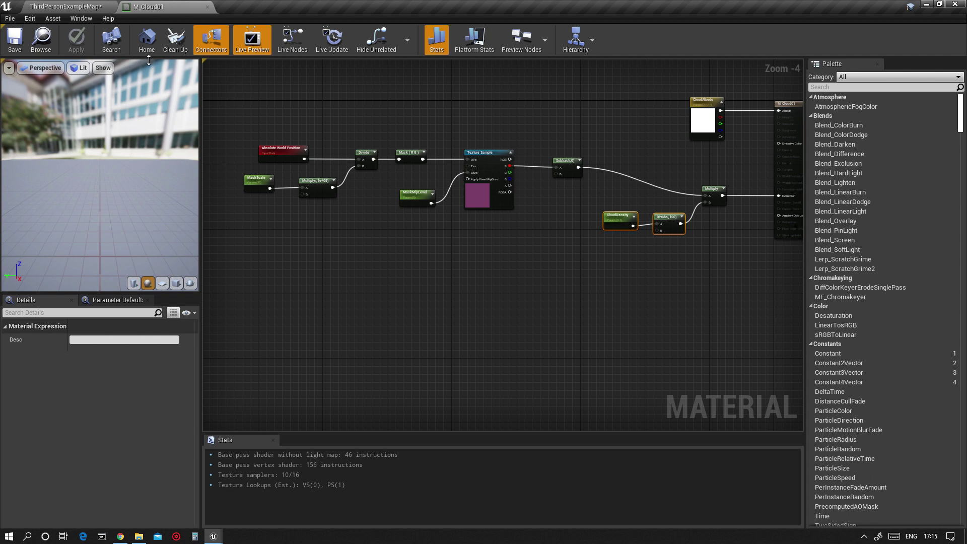
pyautogui.click(92, 6)
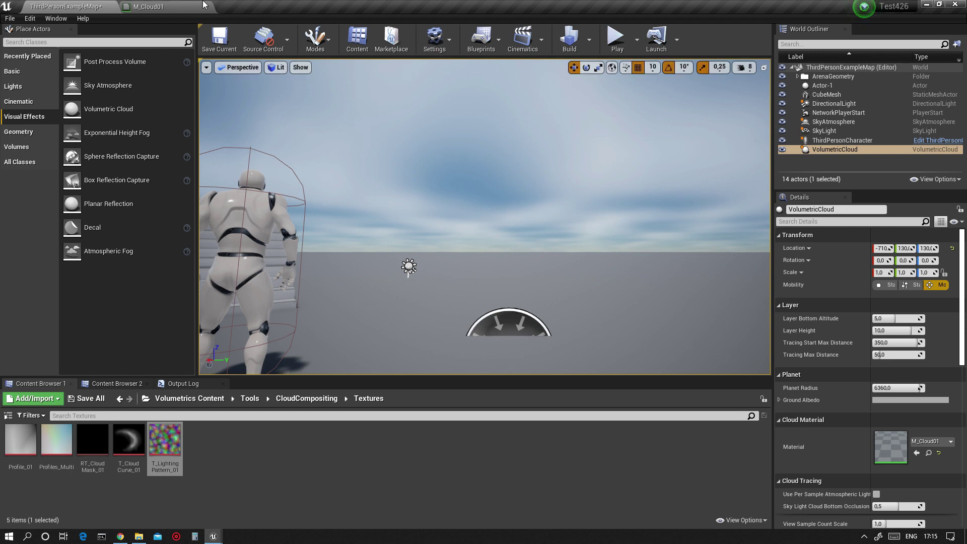
# In the M_Cloud01 material graph, add a CloudSampleAttribute node in the free area below the MaskScale parameter
pyautogui.click(181, 6)
pyautogui.moveTo(391, 235); pyautogui.dragTo(482, 247, button='right')
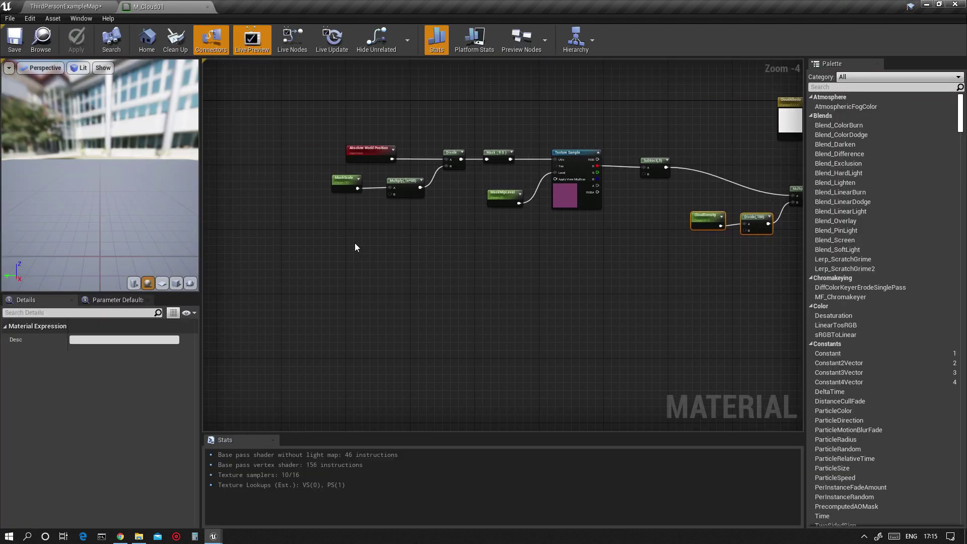
pyautogui.rightClick(276, 252)
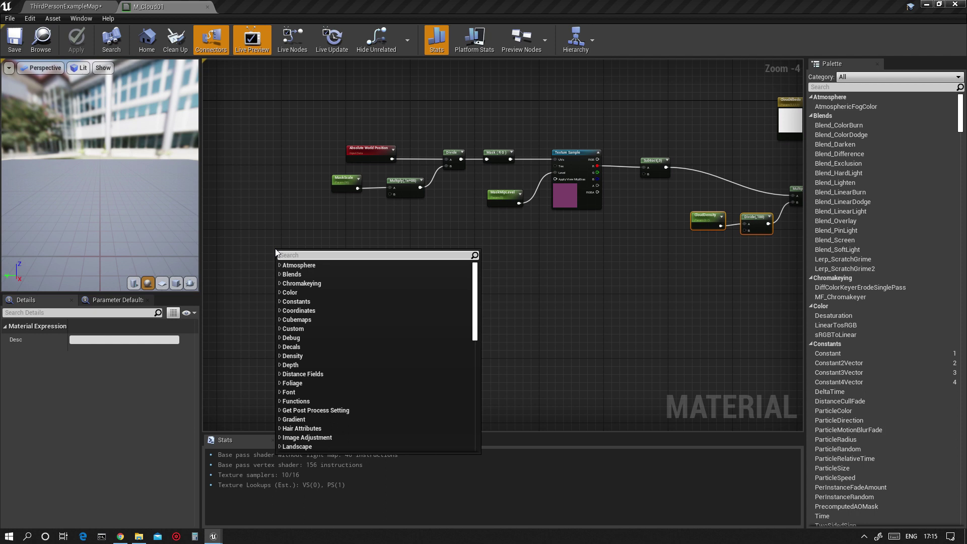
pyautogui.write('ud')
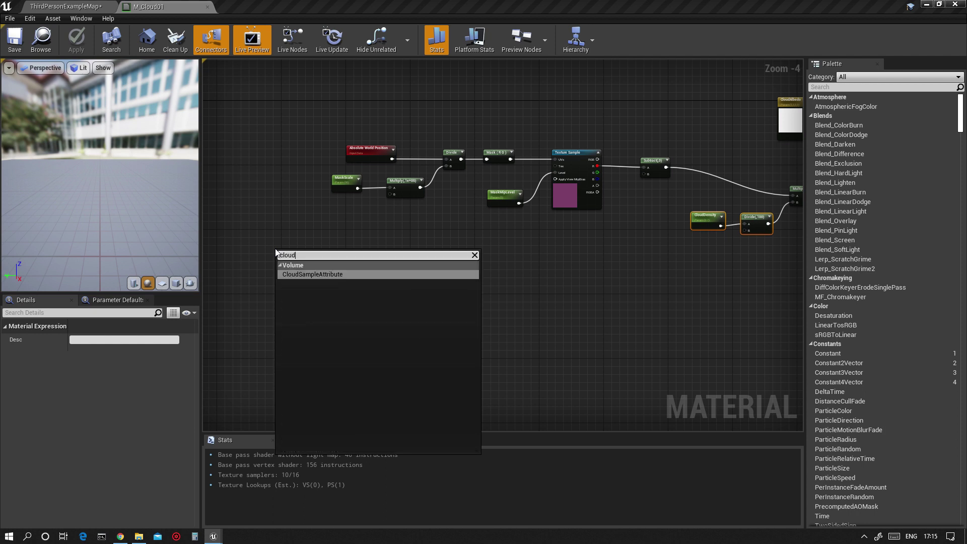
pyautogui.click(329, 276)
pyautogui.scroll(5, 328, 274)
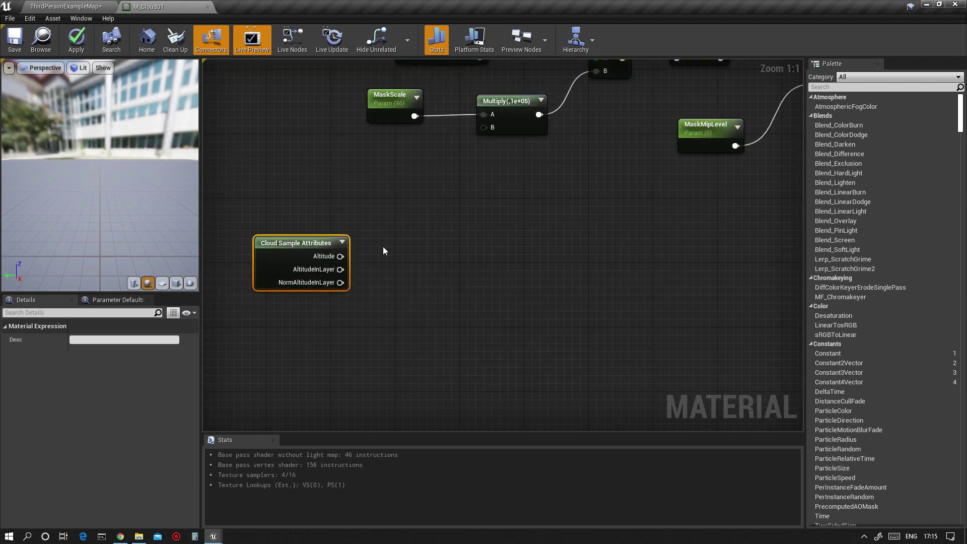
pyautogui.scroll(-1, 383, 246)
pyautogui.moveTo(379, 246); pyautogui.dragTo(342, 242, button='right')
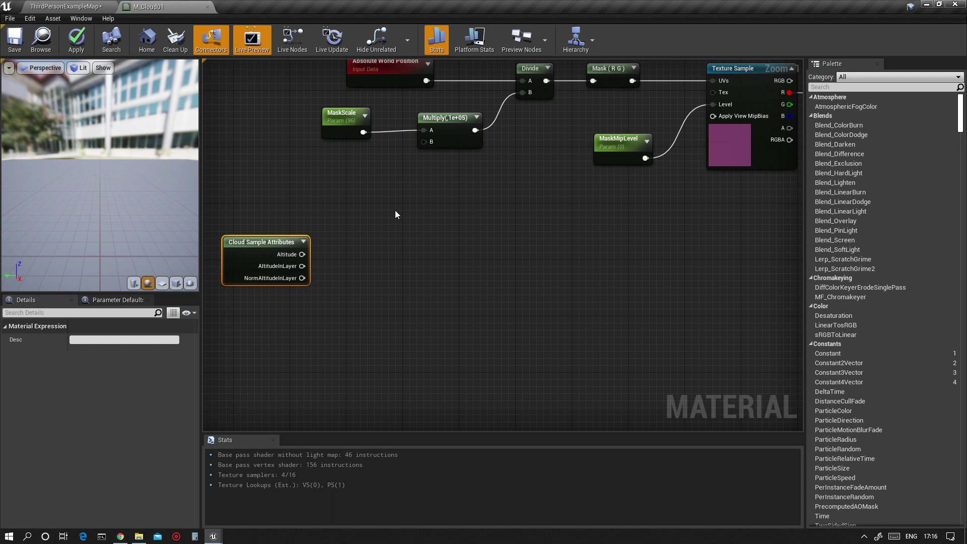
# Add two Multiply nodes, one above the other, beside the Cloud Sample Attributes node
pyautogui.click(409, 219)
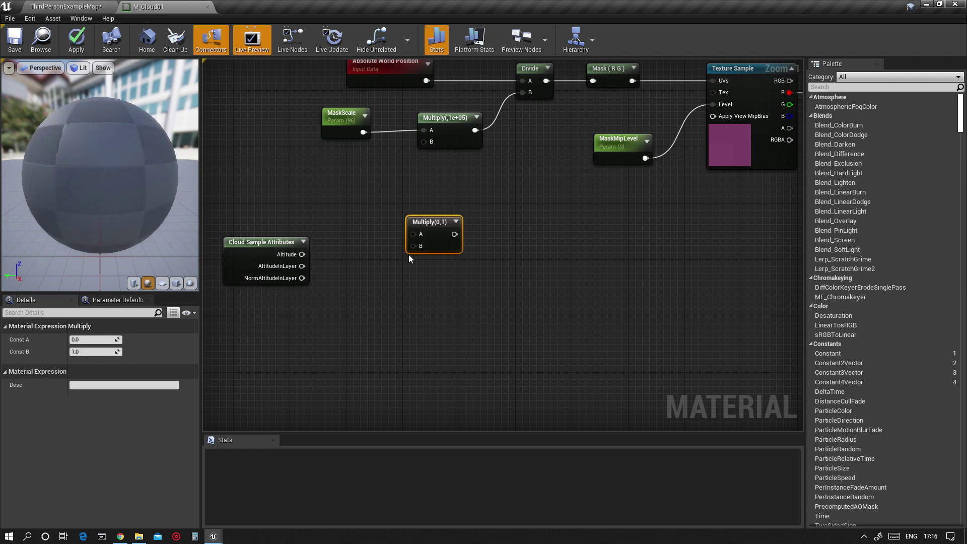
pyautogui.click(412, 278)
pyautogui.moveTo(441, 287); pyautogui.dragTo(435, 288)
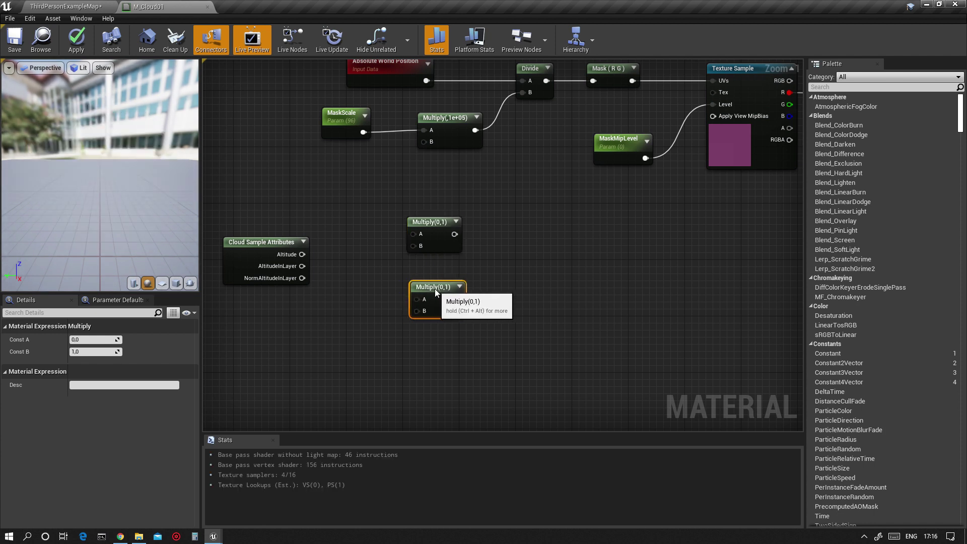
# Add a scalar parameter named ssss beside the upper of the two new Multiply nodes
pyautogui.press('s')
pyautogui.click(341, 192)
pyautogui.write('ssss')
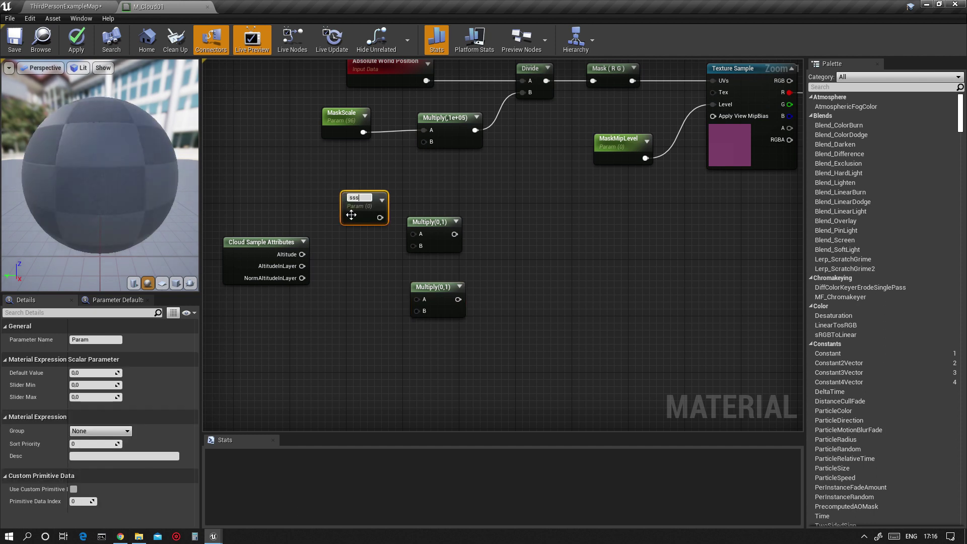
# Add a scalar parameter named LowerFalloff and connect it to input B of the lower Multiply node
pyautogui.click(346, 314)
pyautogui.press('s')
pyautogui.click(347, 315)
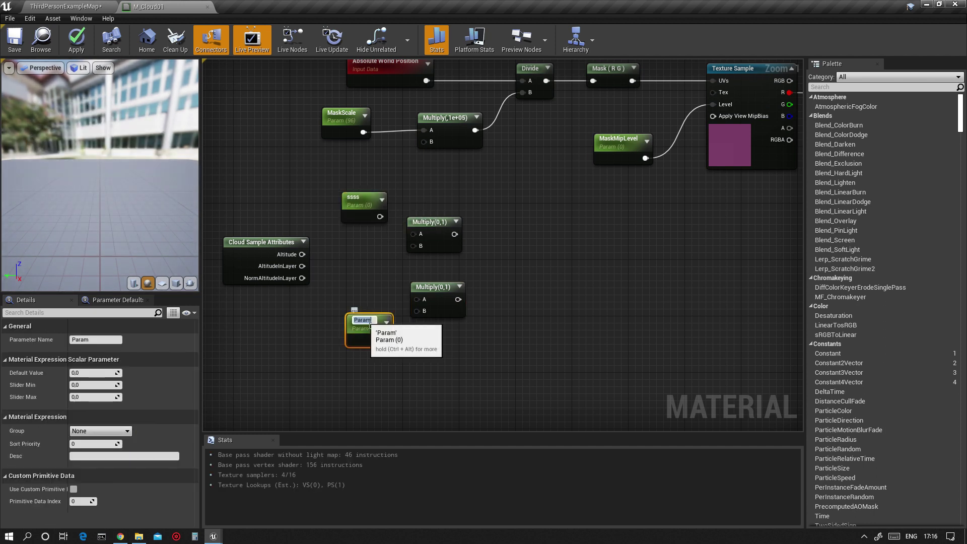
pyautogui.write('LowerFal')
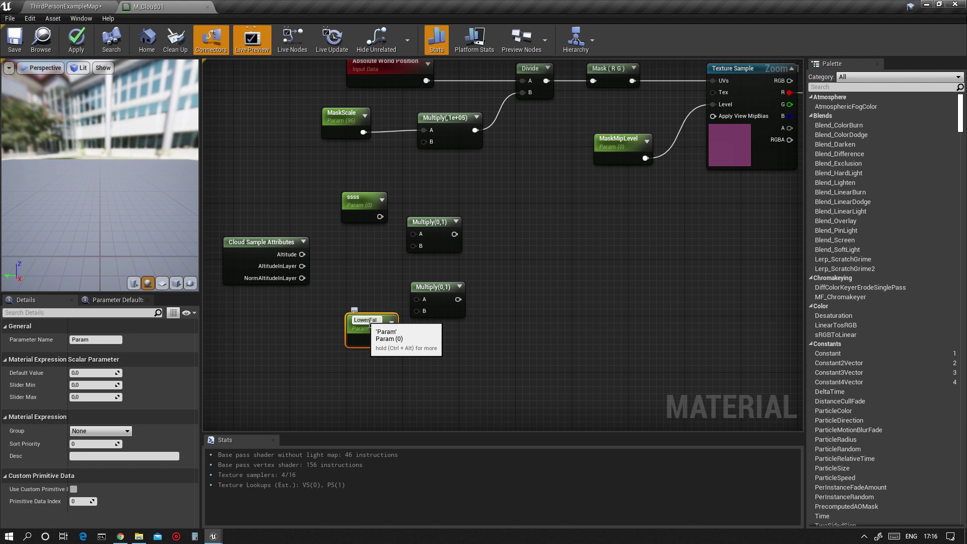
pyautogui.write('loff')
pyautogui.press('Return')
pyautogui.moveTo(371, 325); pyautogui.dragTo(416, 311)
# Rename the ssss parameter to UpperFalloff and connect it to input A of the upper Multiply node
pyautogui.click(351, 222)
pyautogui.click(105, 340)
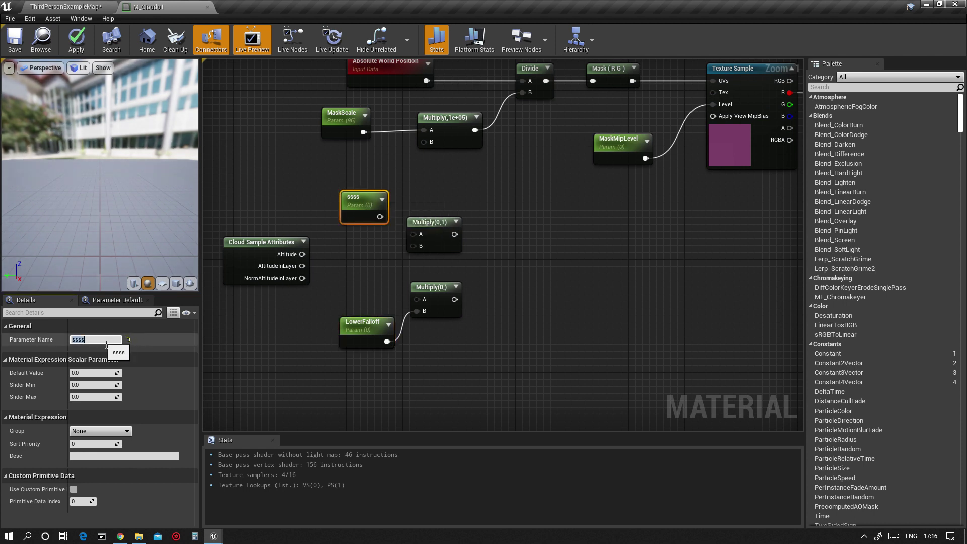
pyautogui.write('UpperFalloff')
pyautogui.press('Return')
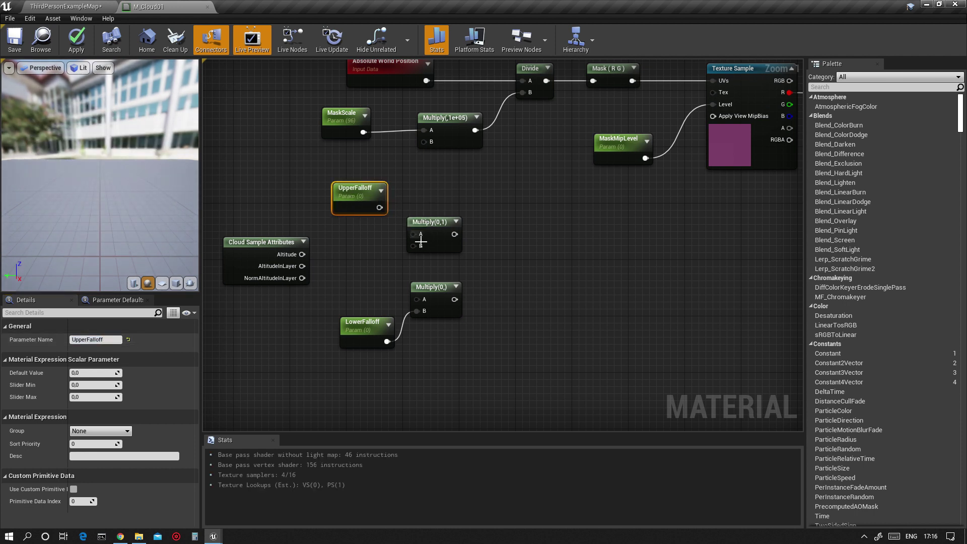
pyautogui.moveTo(380, 208); pyautogui.dragTo(414, 234)
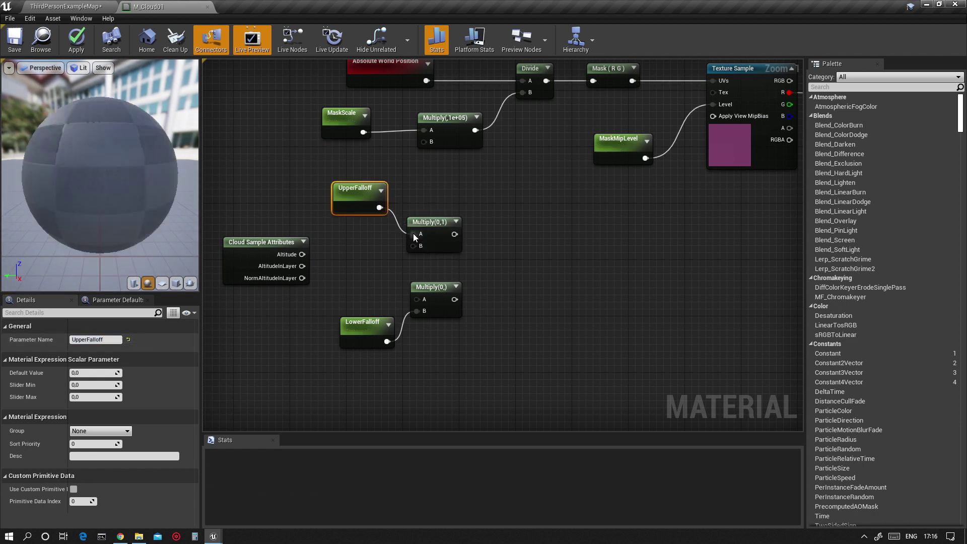
# Connect NormAltitudeInLayer directly to the lower Multiply's A input and through a OneMinus node to the upper Multiply's B input
pyautogui.moveTo(303, 278); pyautogui.dragTo(419, 297)
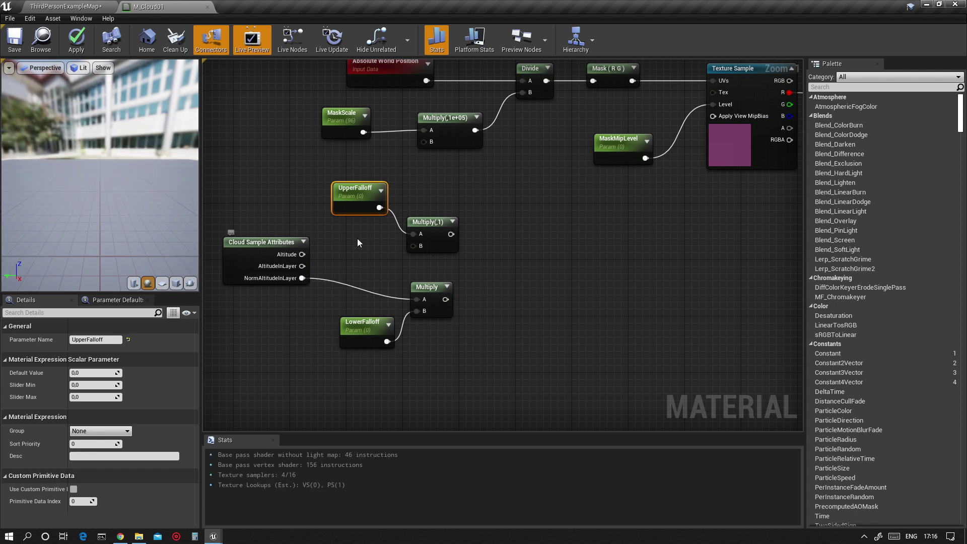
pyautogui.moveTo(303, 278); pyautogui.dragTo(340, 263)
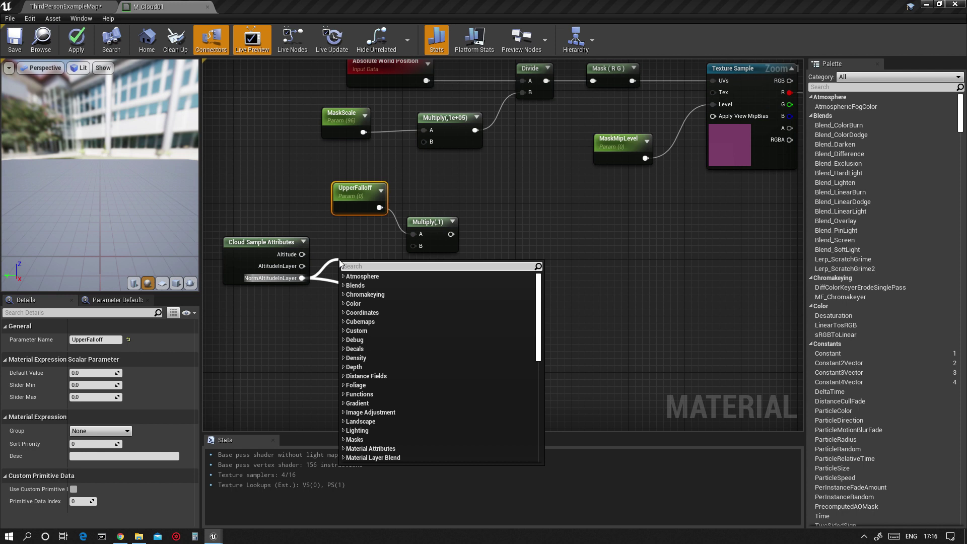
pyautogui.write('-1')
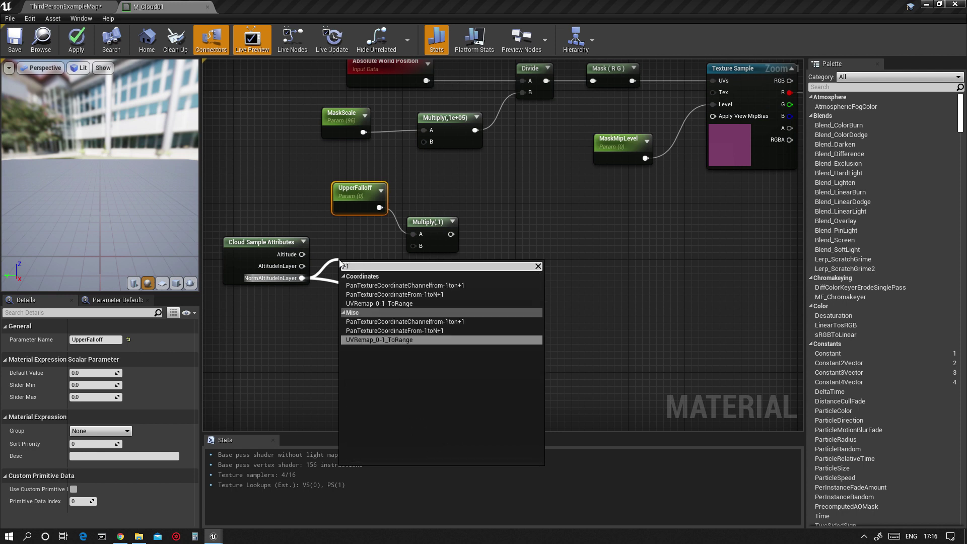
pyautogui.press('BackSpace')
pyautogui.press('BackSpace')
pyautogui.write('1-')
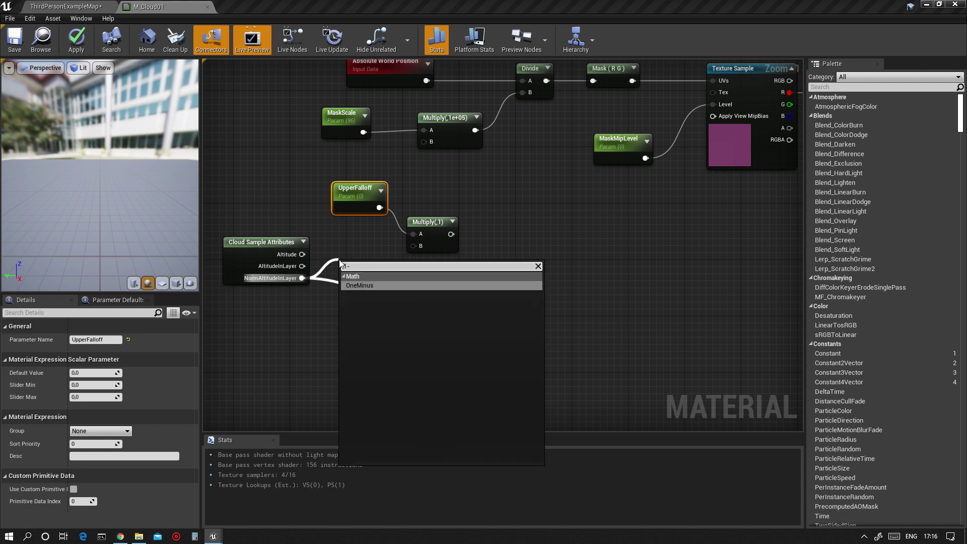
pyautogui.click(356, 285)
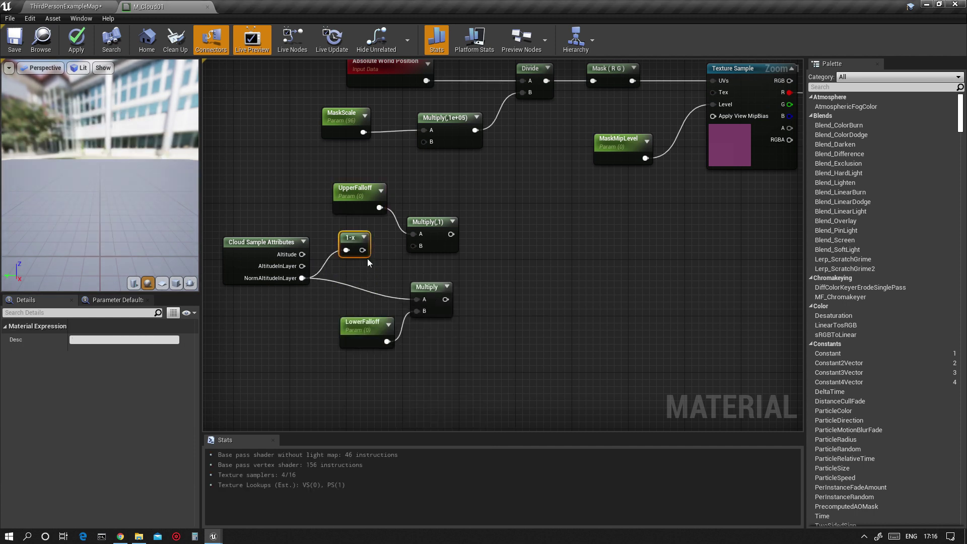
pyautogui.moveTo(363, 250); pyautogui.dragTo(413, 246)
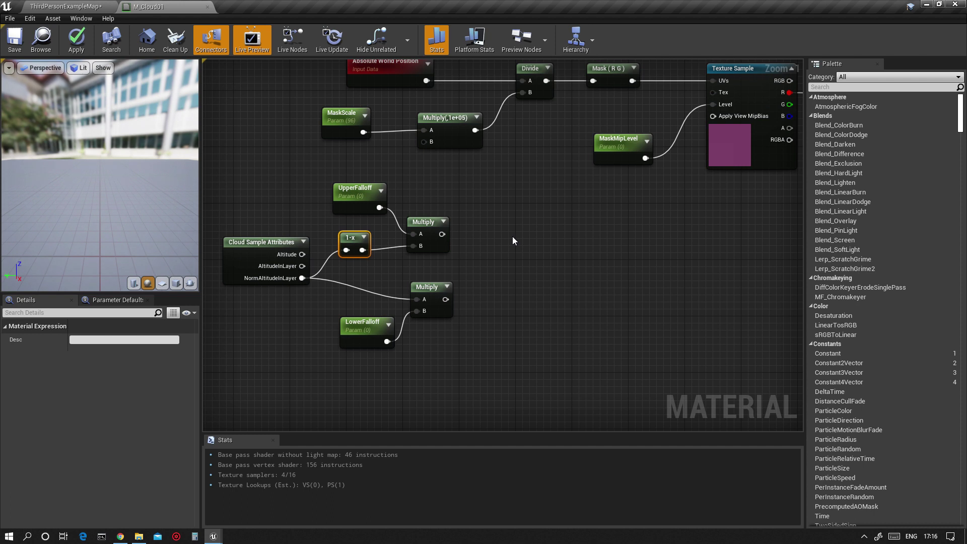
pyautogui.click(440, 249)
pyautogui.moveTo(477, 230); pyautogui.dragTo(440, 231, button='right')
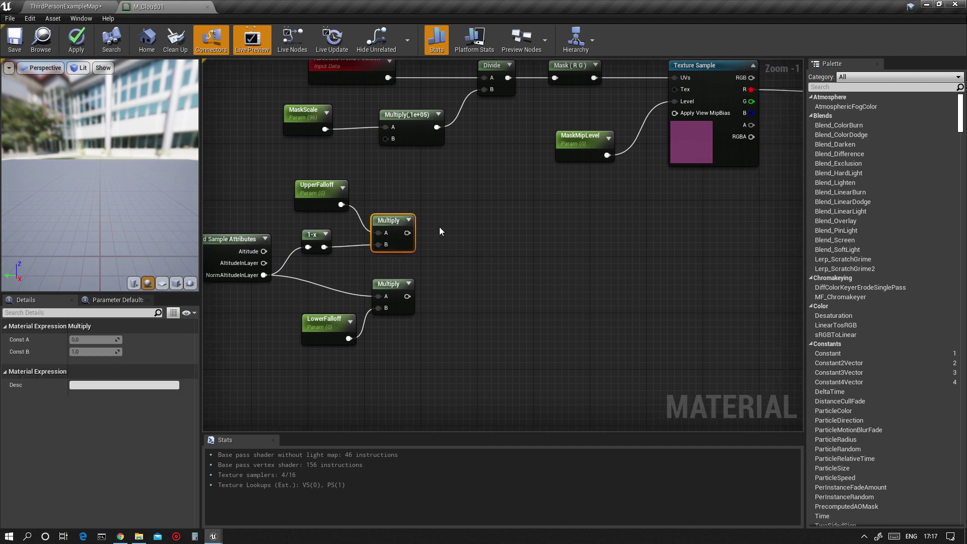
pyautogui.rightClick(484, 218)
pyautogui.scroll(-3, 497, 348)
pyautogui.click(482, 313)
pyautogui.scroll(-3, 513, 329)
pyautogui.scroll(-5, 512, 328)
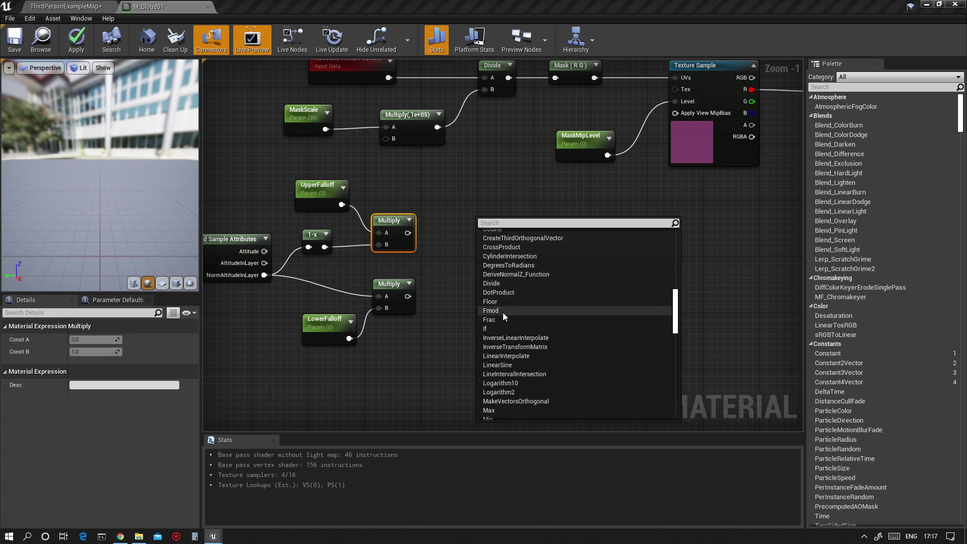
pyautogui.click(451, 230)
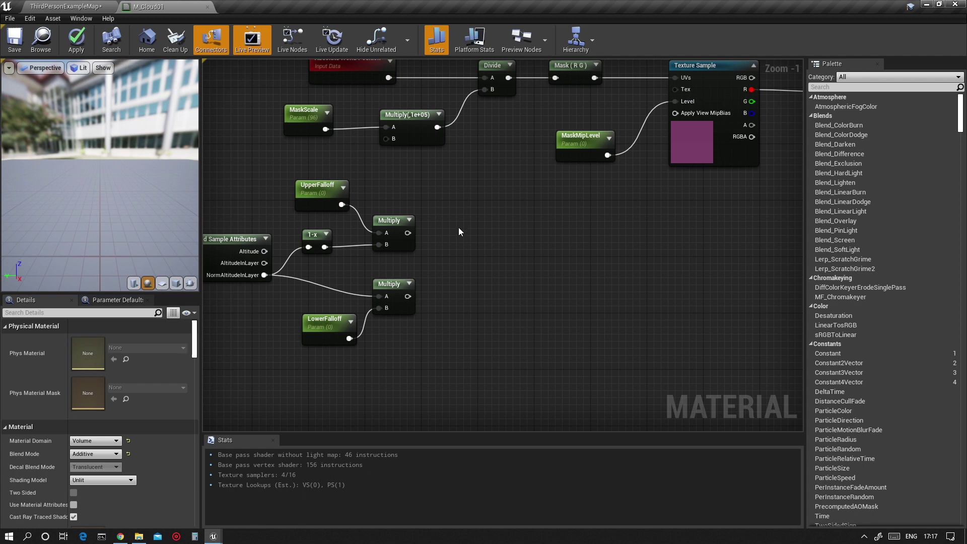
# Add a Custom expression node beside the upper falloff Multiply node
pyautogui.rightClick(459, 231)
pyautogui.write('custom')
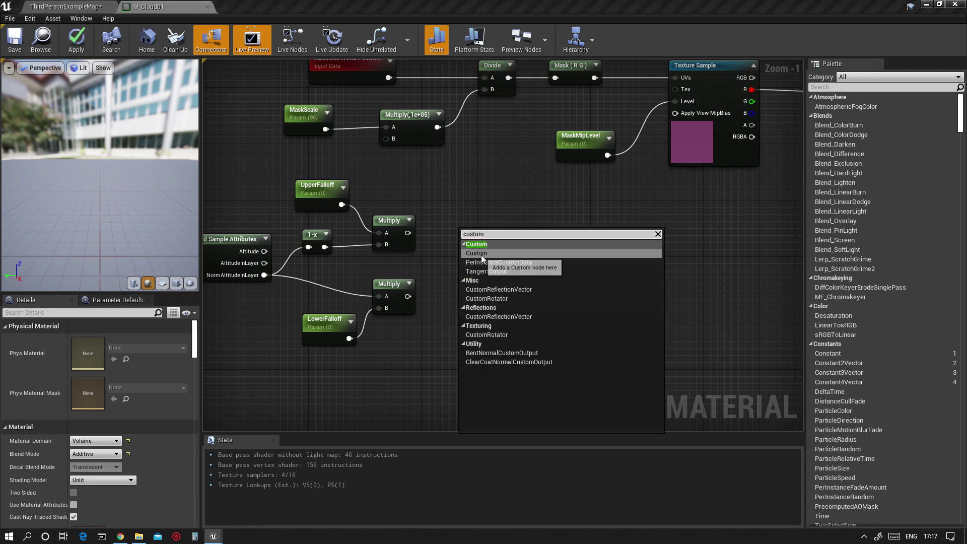
pyautogui.click(481, 254)
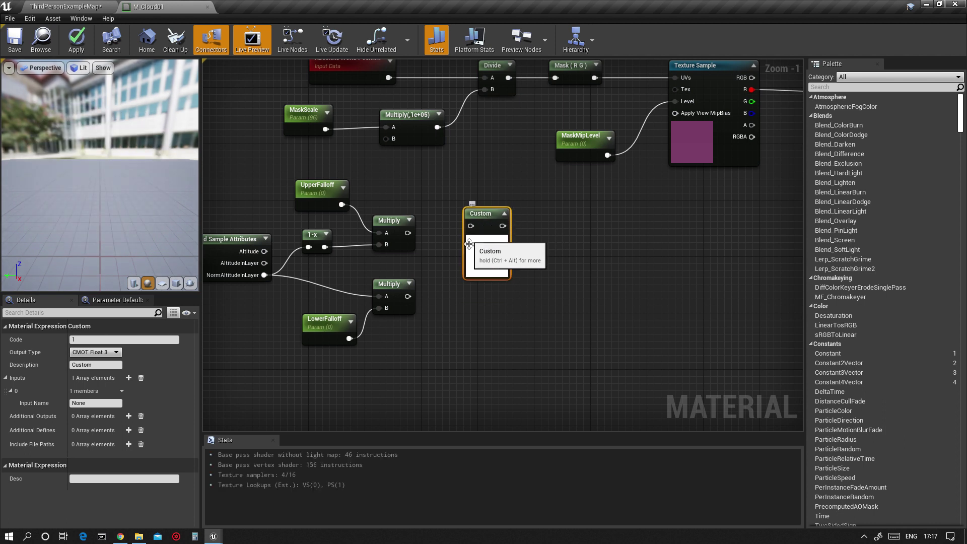
# Name the Custom node's input x, set its code to "return exp(-x);" and collapse its preview
pyautogui.click(88, 406)
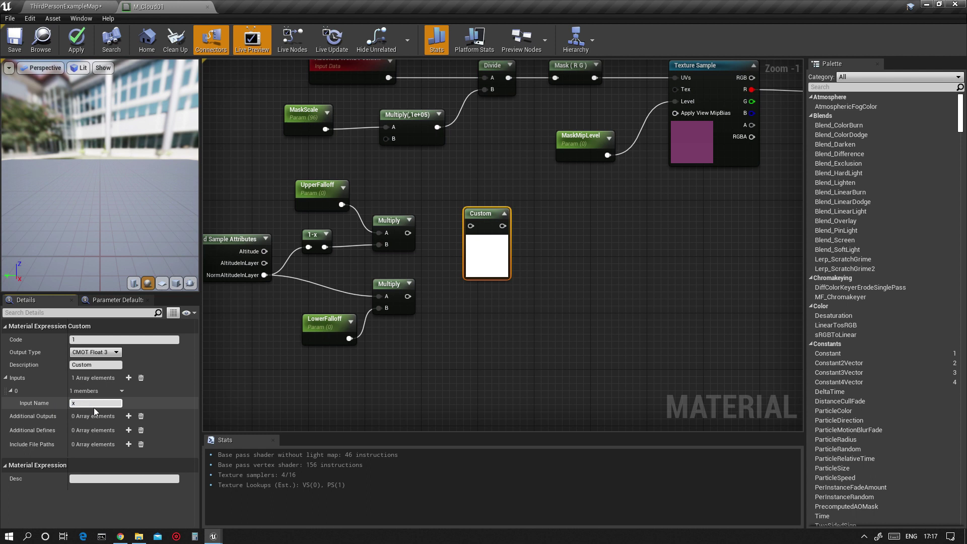
pyautogui.click(90, 365)
pyautogui.click(83, 340)
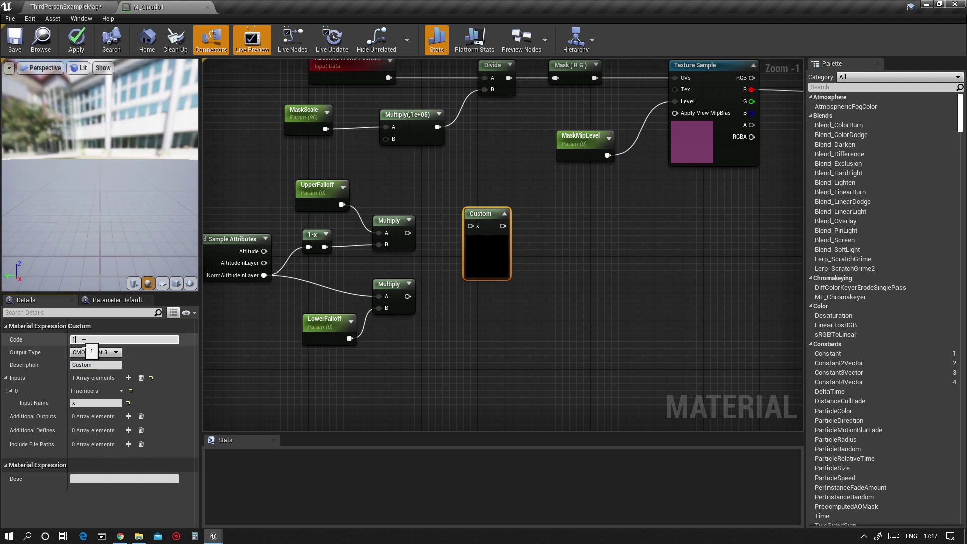
pyautogui.moveTo(79, 341); pyautogui.dragTo(70, 341)
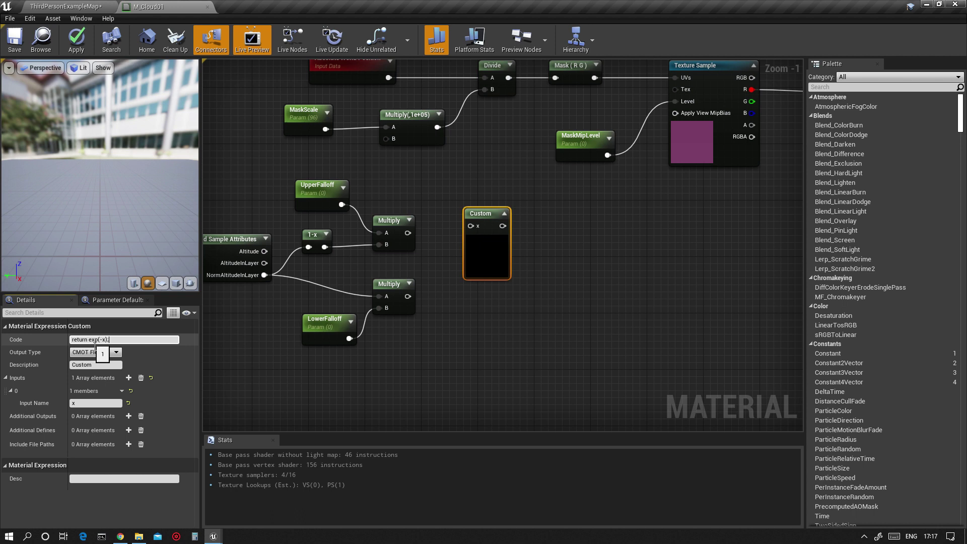
pyautogui.press('Return')
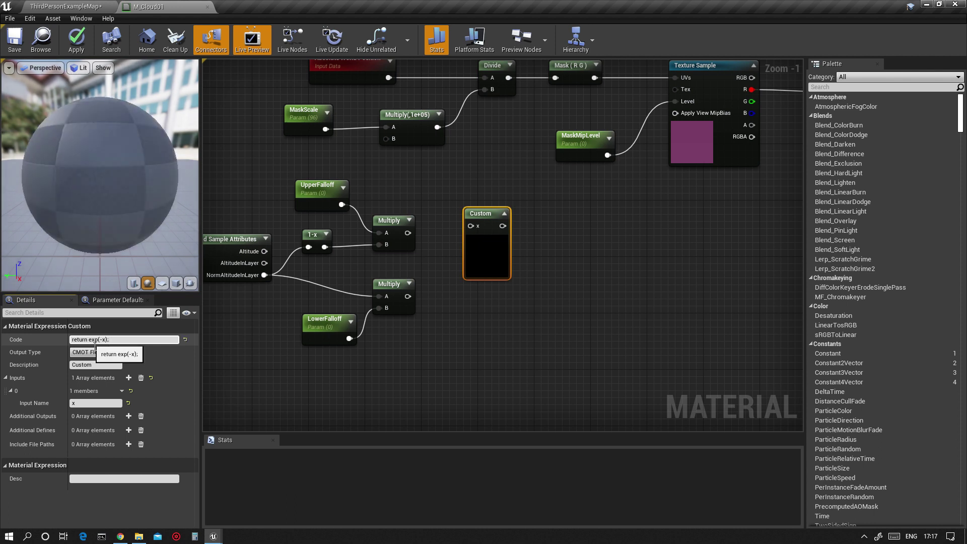
pyautogui.click(505, 214)
# Duplicate the Custom node and place the copy beside the lower falloff Multiply node
pyautogui.rightClick(485, 215)
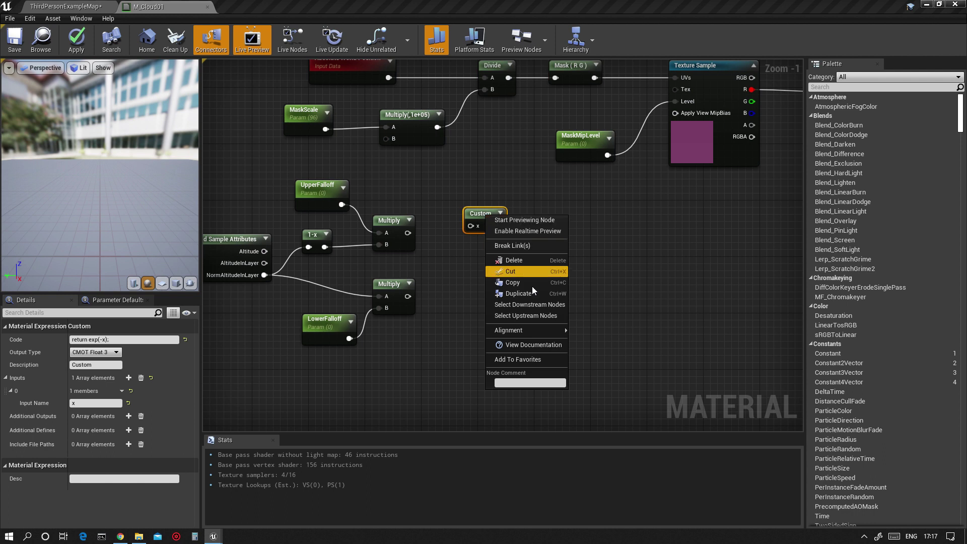
pyautogui.click(521, 294)
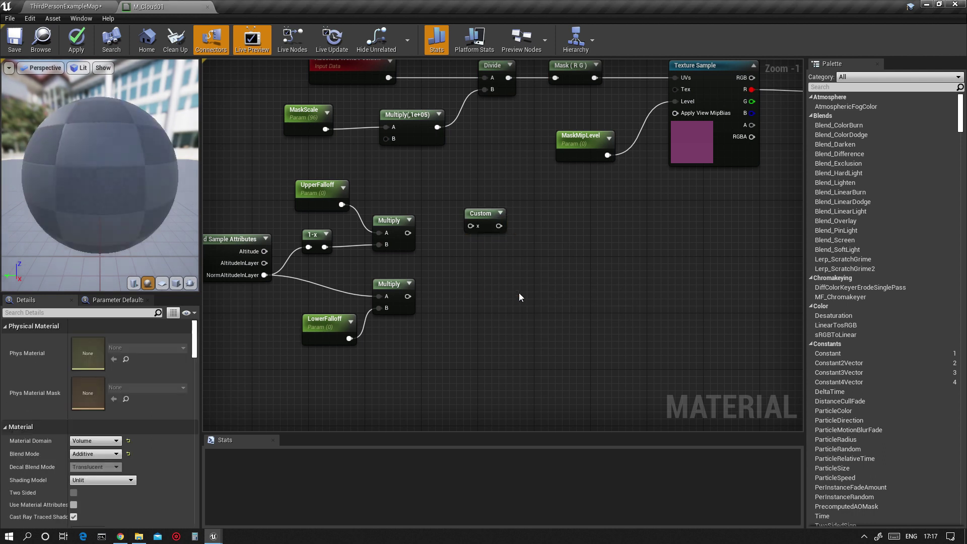
pyautogui.click(491, 225)
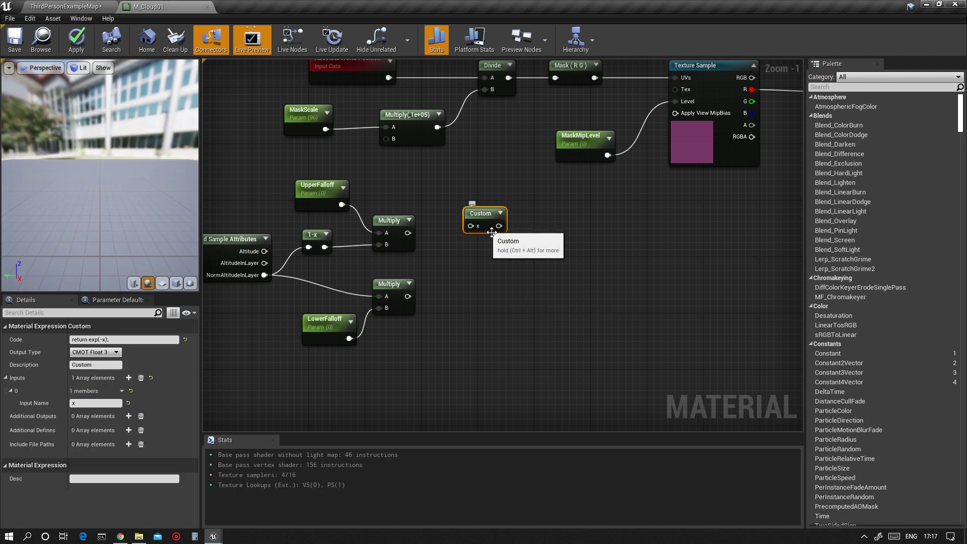
pyautogui.rightClick(488, 221)
pyautogui.click(519, 294)
pyautogui.moveTo(513, 230); pyautogui.dragTo(485, 295)
# Align the other Custom node with the upper Multiply and connect each Multiply's output to the x input of its neighbouring Custom node
pyautogui.moveTo(494, 223); pyautogui.dragTo(488, 237)
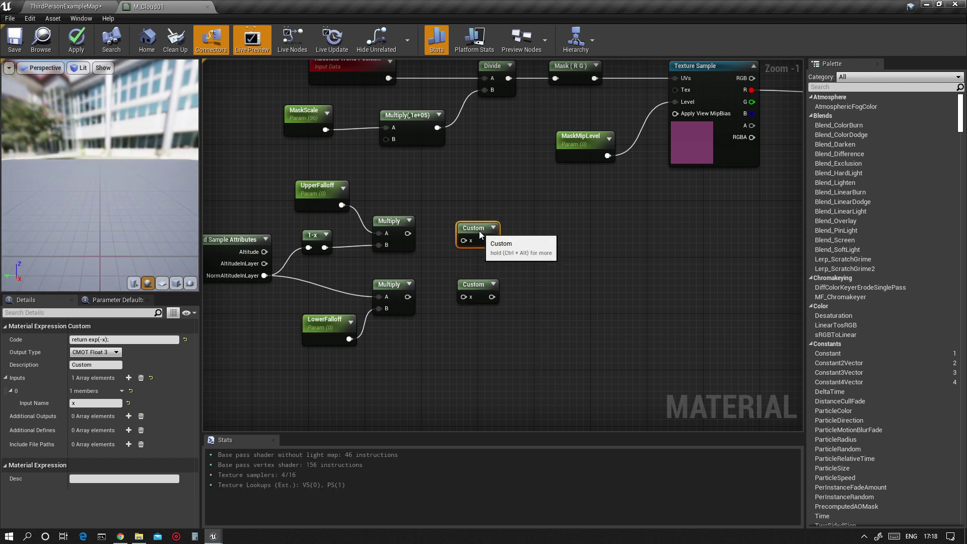
pyautogui.moveTo(408, 233); pyautogui.dragTo(464, 241)
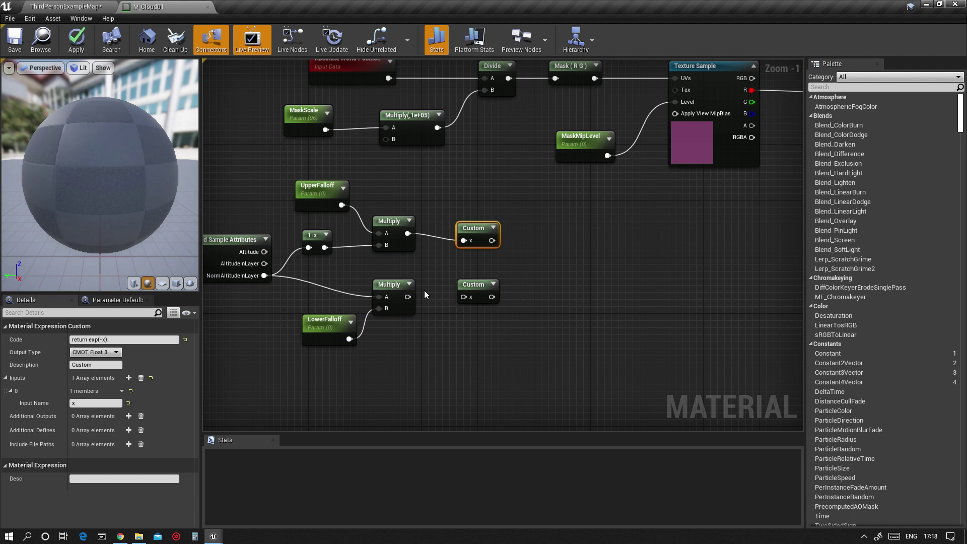
pyautogui.moveTo(407, 297); pyautogui.dragTo(464, 298)
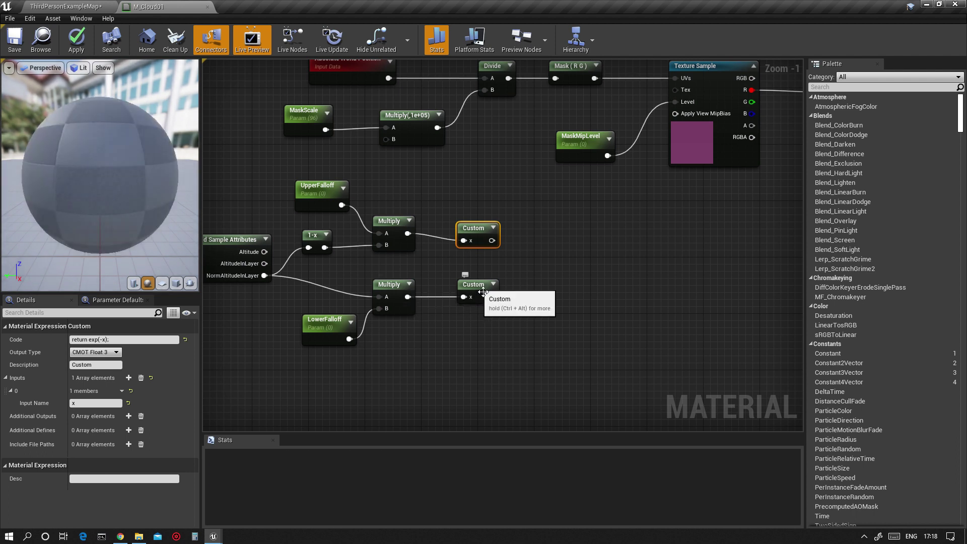
# Add a OneMinus node fed by the output of the upper Custom node
pyautogui.moveTo(559, 214); pyautogui.dragTo(496, 211, button='right')
pyautogui.moveTo(429, 236); pyautogui.dragTo(460, 237)
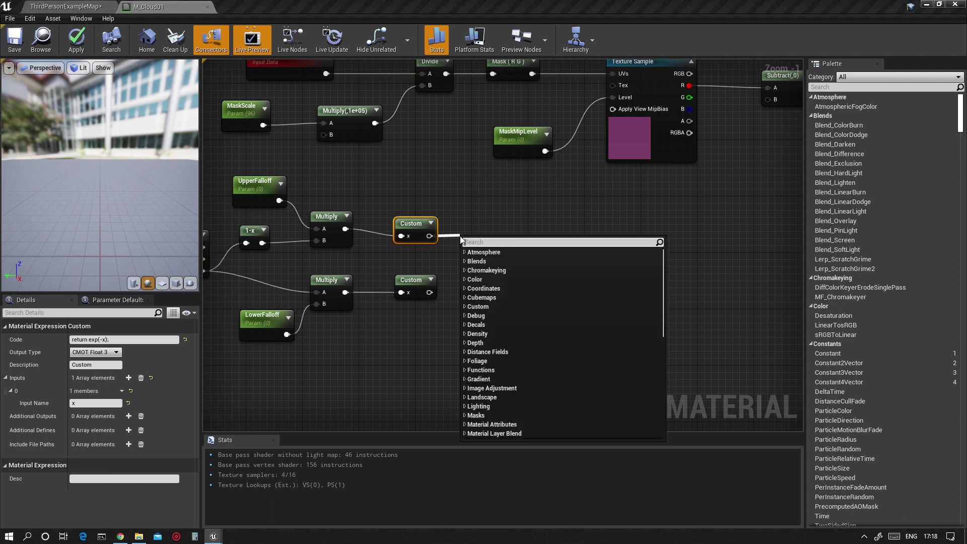
pyautogui.write('1-')
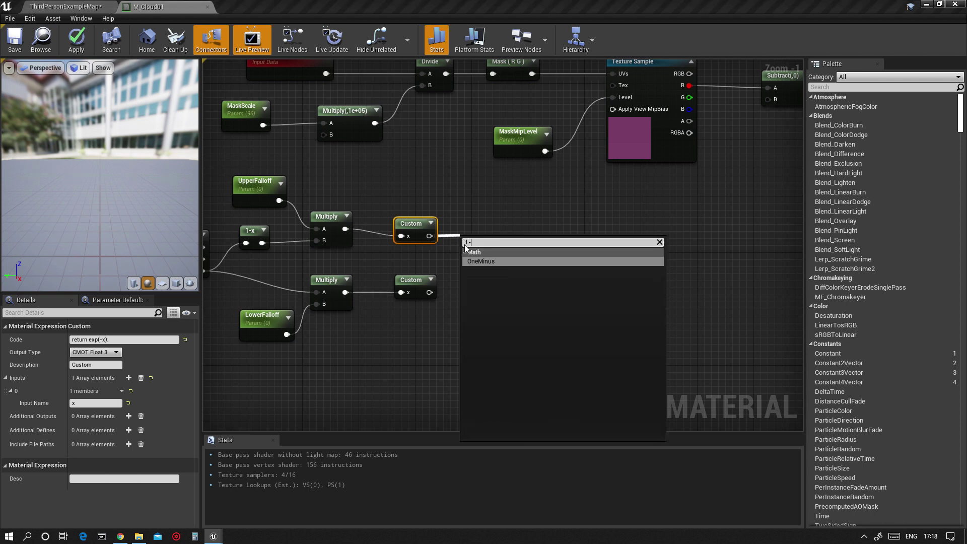
# Add a OneMinus node after the upper Custom node and a duplicate of it after the lower Custom node
pyautogui.click(483, 261)
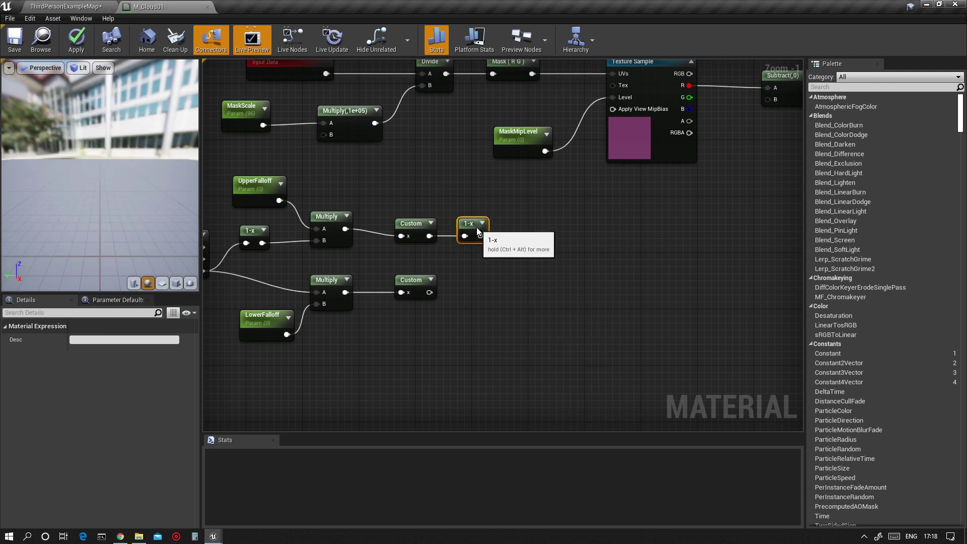
pyautogui.rightClick(477, 228)
pyautogui.click(509, 306)
pyautogui.moveTo(495, 246); pyautogui.dragTo(466, 293)
# Add a Multiply node and connect the upper 1-x output to A and the lower 1-x output to B
pyautogui.moveTo(510, 249); pyautogui.dragTo(458, 235, button='right')
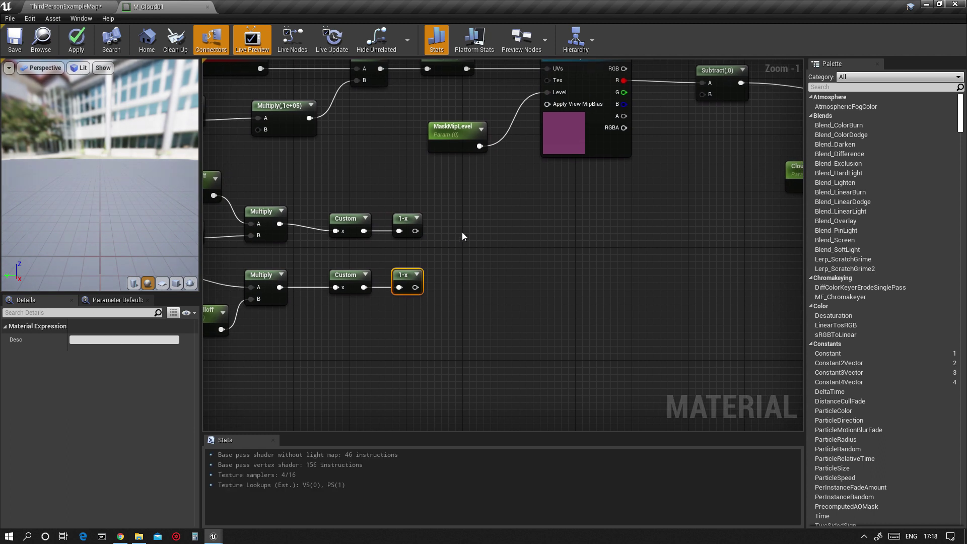
pyautogui.rightClick(463, 236)
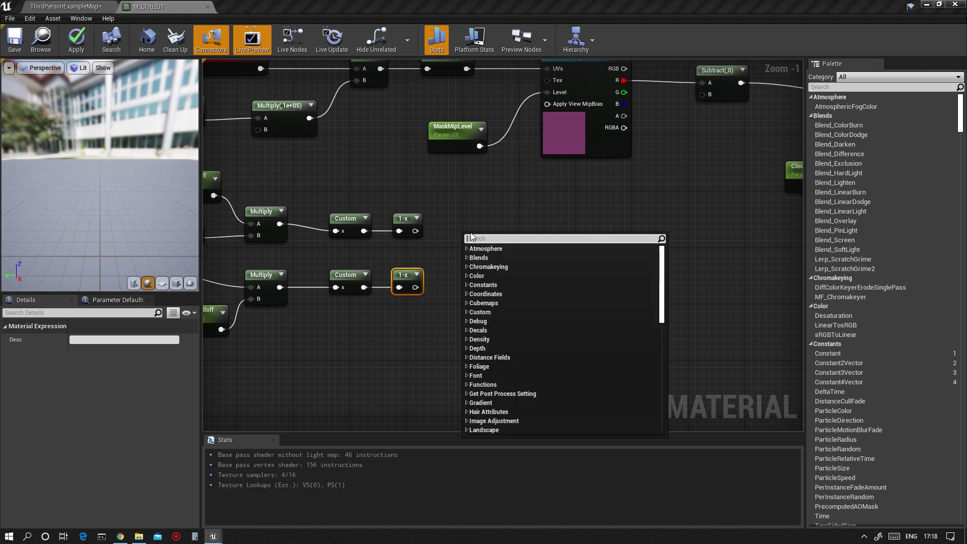
pyautogui.click(470, 232)
pyautogui.press('m')
pyautogui.click(468, 239)
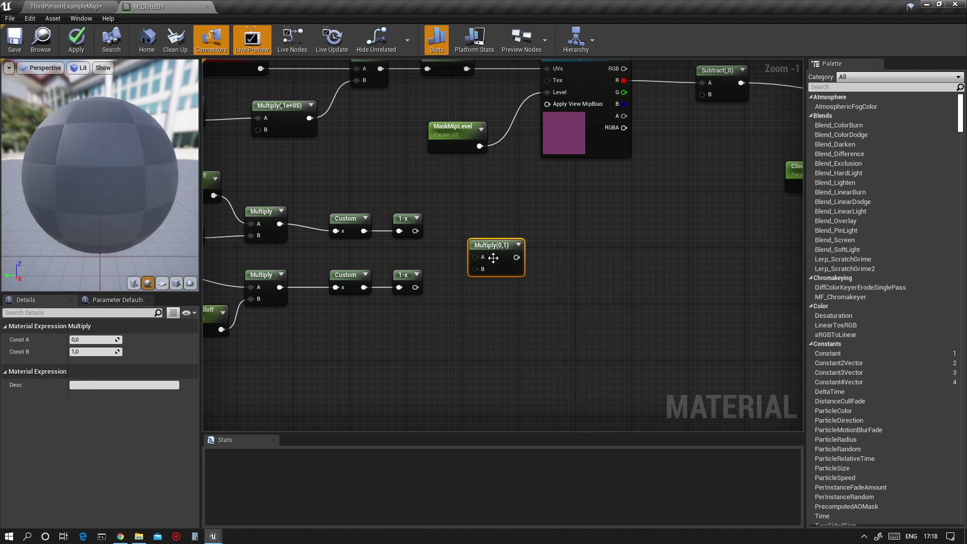
pyautogui.moveTo(494, 258); pyautogui.dragTo(467, 252)
pyautogui.moveTo(415, 230); pyautogui.dragTo(455, 256)
pyautogui.moveTo(415, 287); pyautogui.dragTo(456, 264)
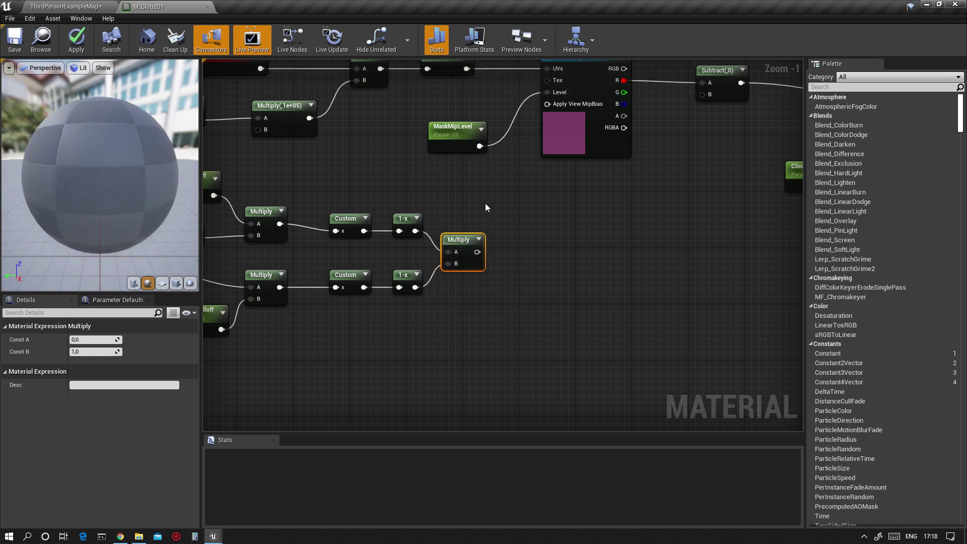
# Add a Max node fed by the new Multiply's output and set its Const B to 0.01
pyautogui.moveTo(486, 207); pyautogui.dragTo(418, 198, button='right')
pyautogui.moveTo(409, 242); pyautogui.dragTo(453, 241)
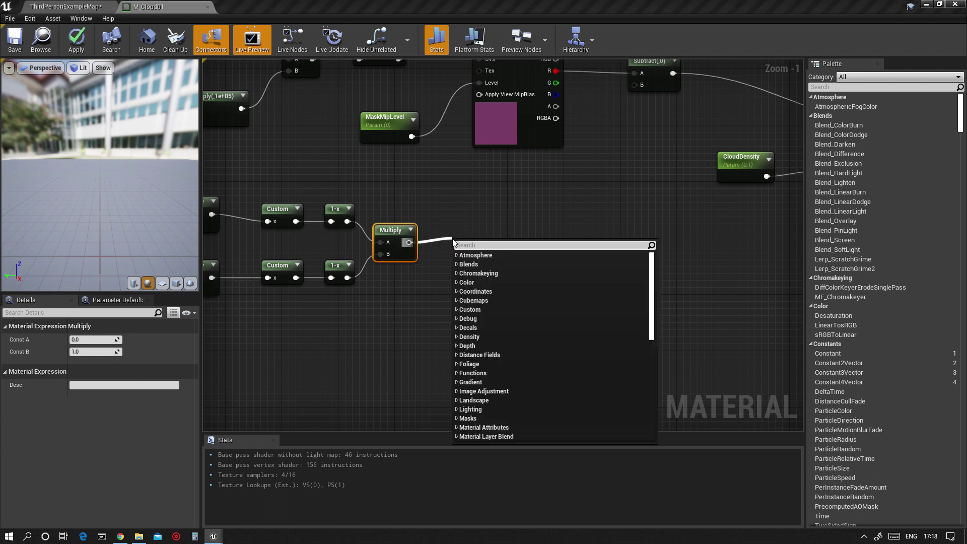
pyautogui.write('max')
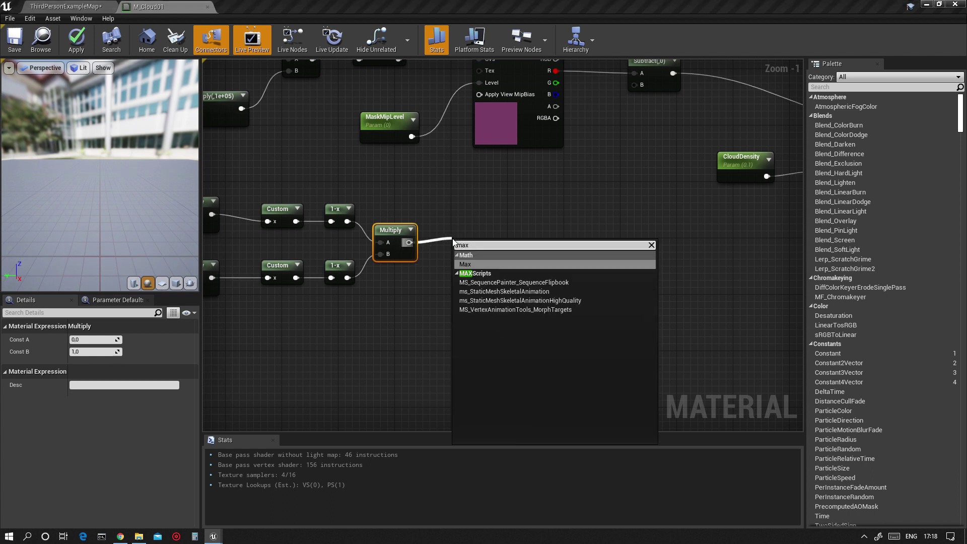
pyautogui.click(470, 264)
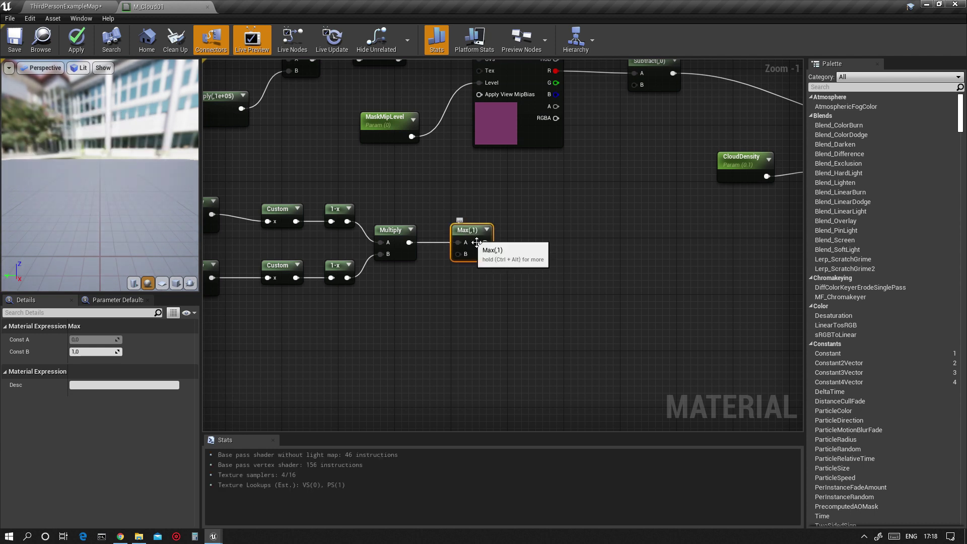
pyautogui.click(95, 352)
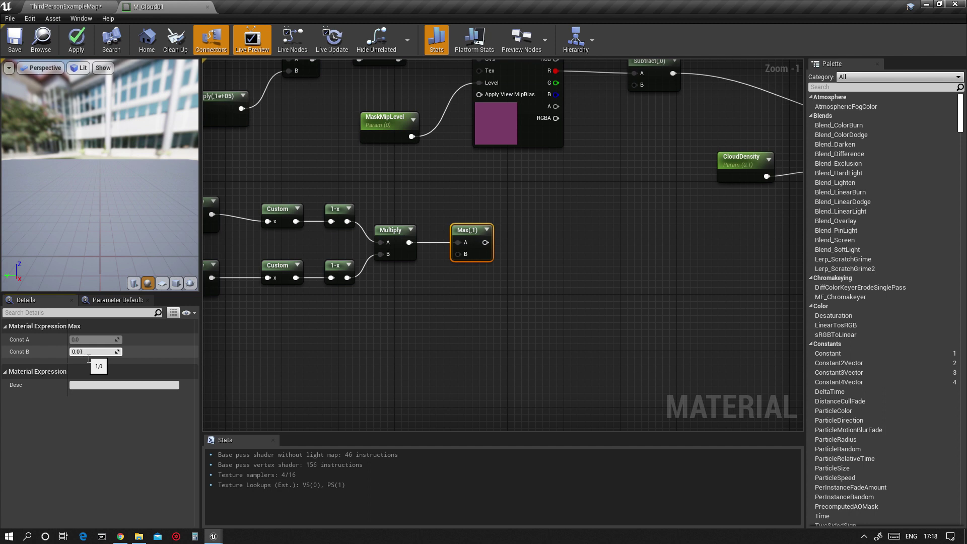
pyautogui.press('Return')
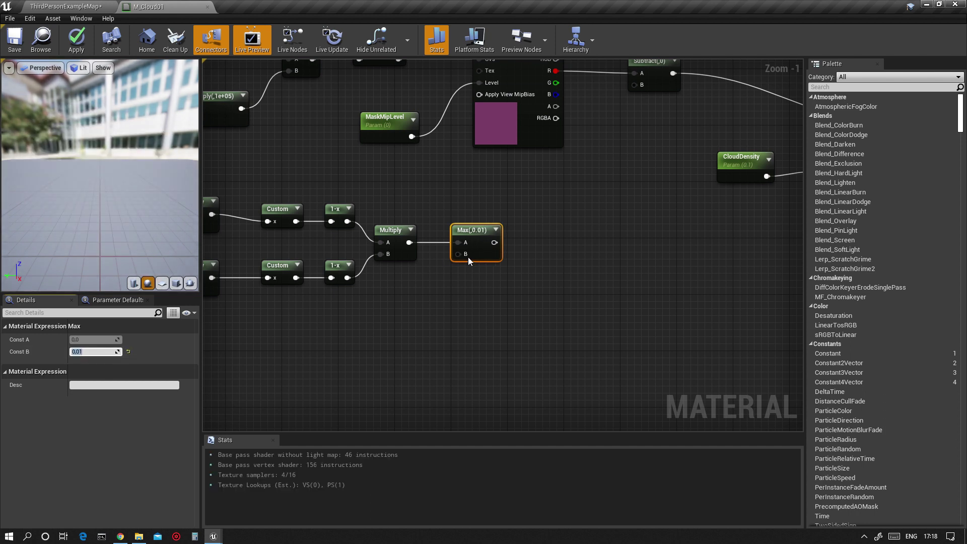
# Add a Divide node with the Max result in B, and feed its output into input A of a new Multiply node
pyautogui.moveTo(478, 188); pyautogui.dragTo(395, 181, button='right')
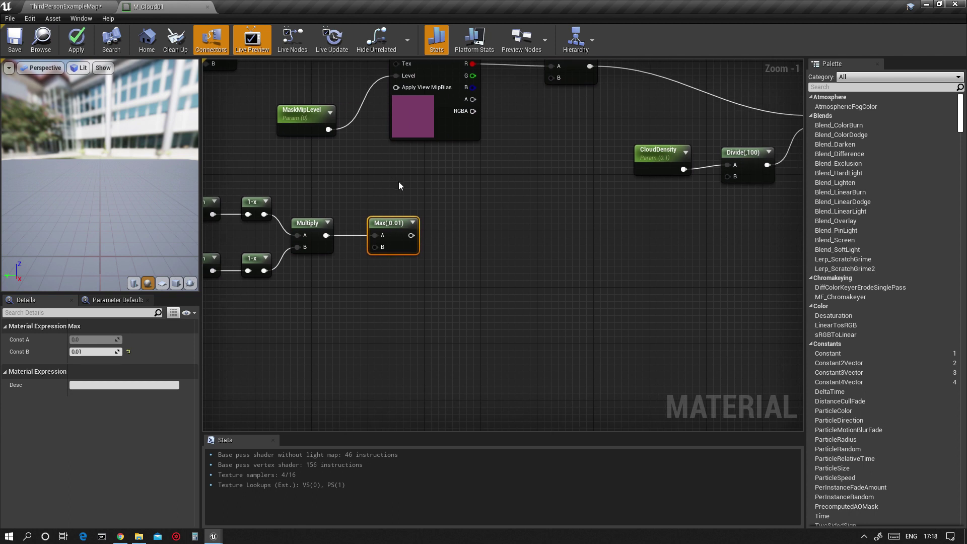
pyautogui.press('d')
pyautogui.click(447, 217)
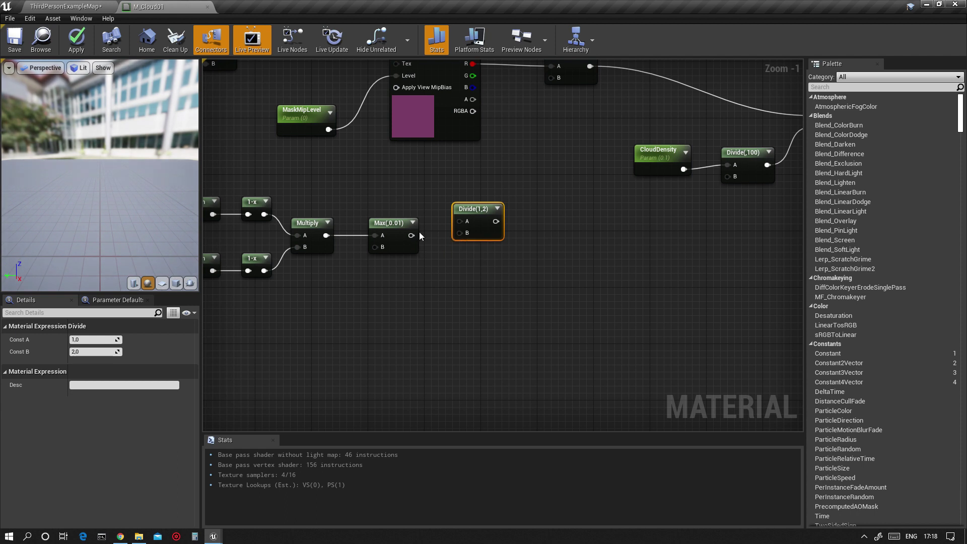
pyautogui.moveTo(410, 235); pyautogui.dragTo(471, 236)
pyautogui.moveTo(556, 203); pyautogui.dragTo(478, 205, button='right')
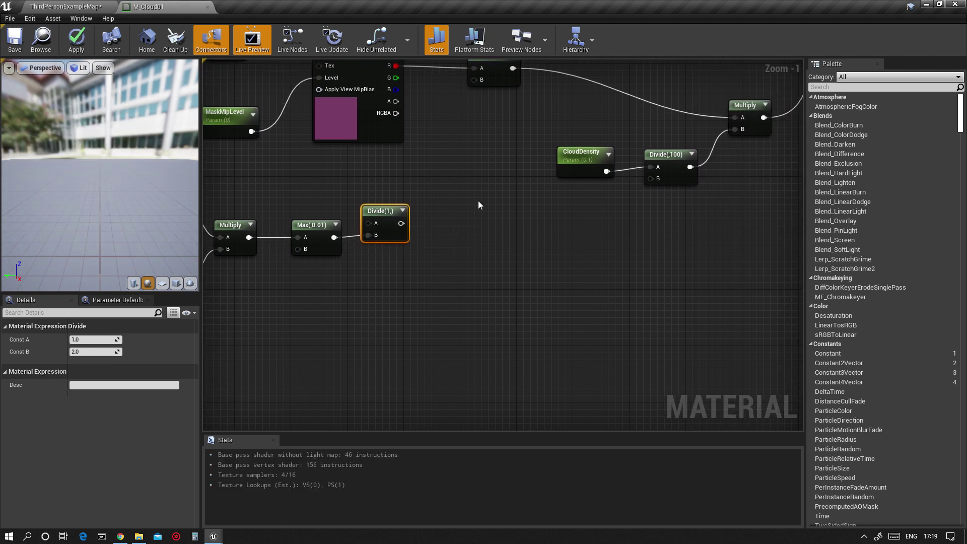
pyautogui.click(449, 230)
pyautogui.moveTo(459, 241)
pyautogui.mouseDown()
pyautogui.moveTo(441, 222)
pyautogui.moveTo(439, 230)
pyautogui.moveTo(458, 222)
pyautogui.mouseUp()
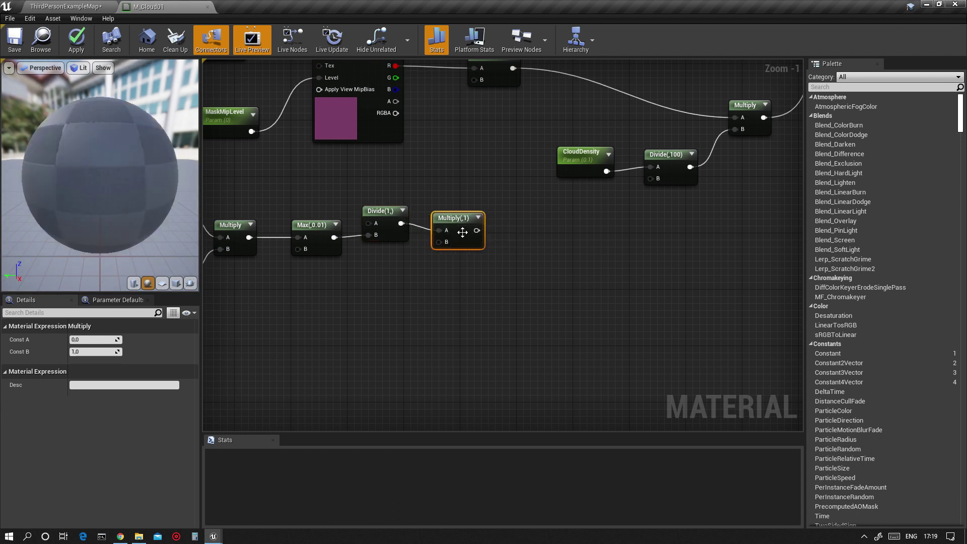
# Create a scalar parameter named CloudBias and place it below the Divide node
pyautogui.press('s')
pyautogui.click(395, 278)
pyautogui.write('sss')
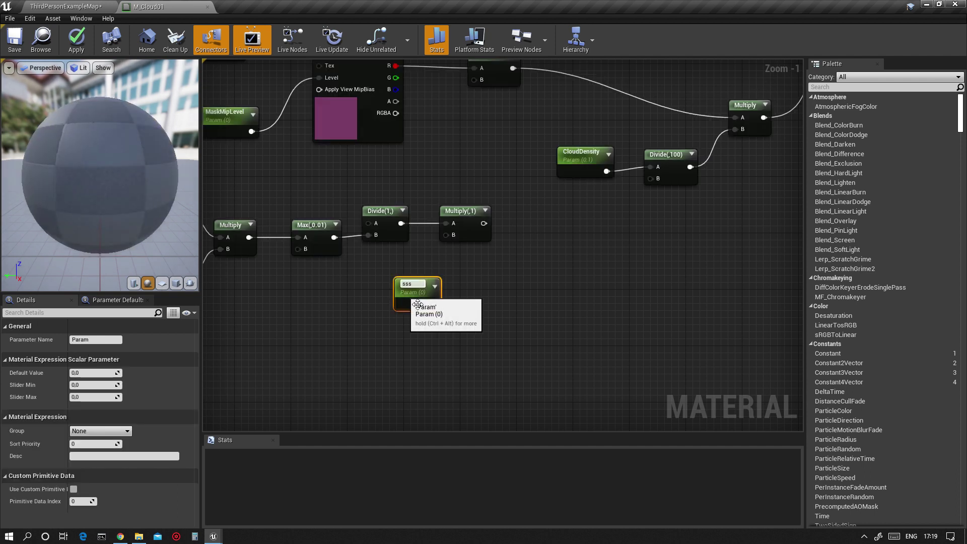
pyautogui.moveTo(415, 284); pyautogui.dragTo(394, 287)
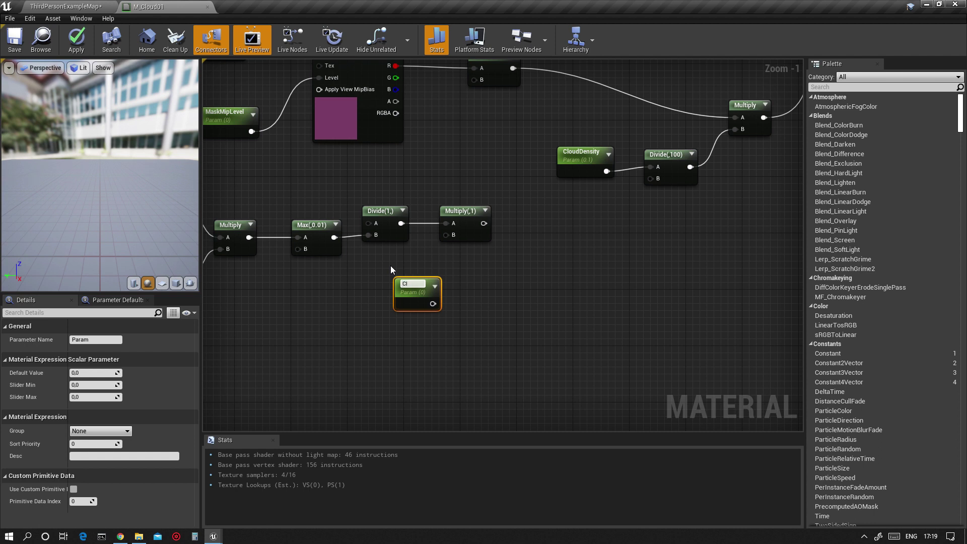
pyautogui.write('CloudBias')
pyautogui.press('Return')
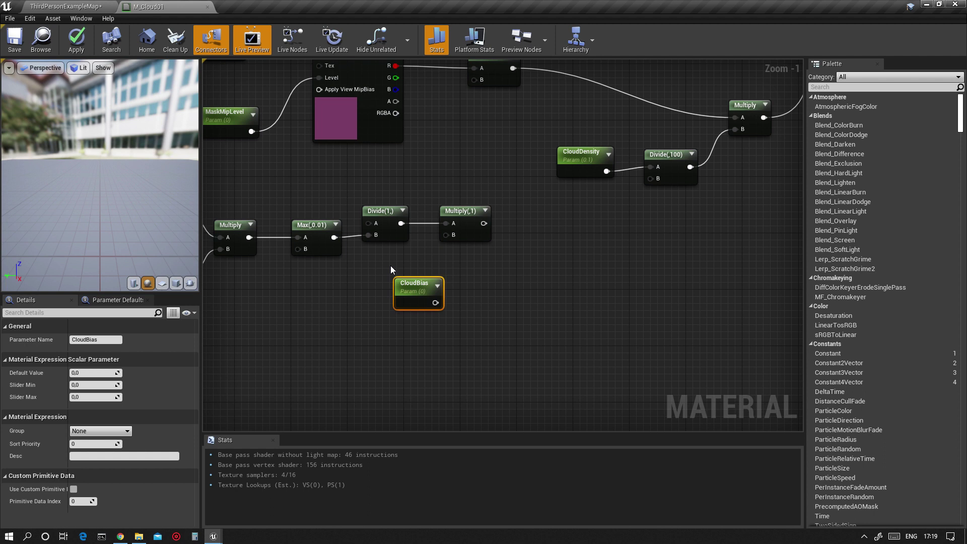
pyautogui.moveTo(420, 292); pyautogui.dragTo(395, 283)
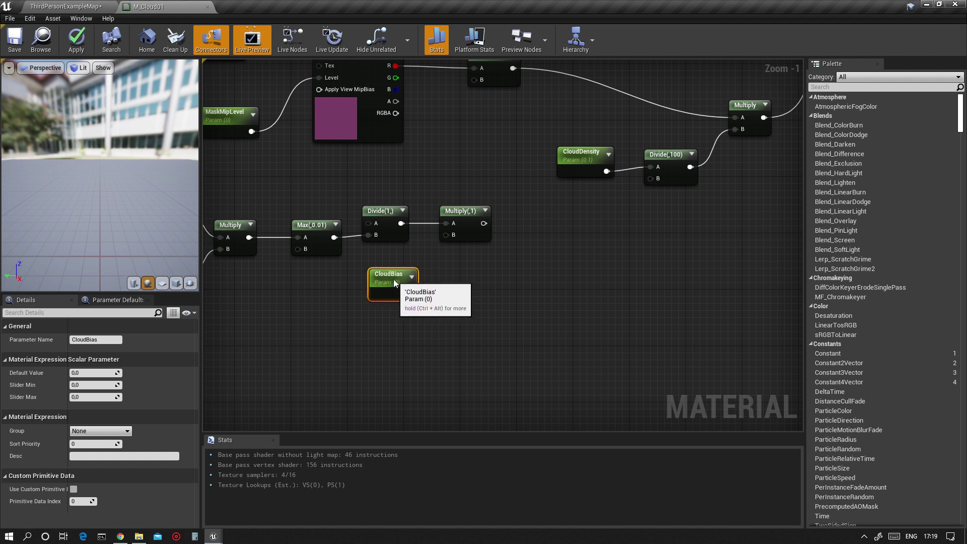
# Set the CloudBias default value to 0.2 and connect it to input B of the Multiply after the Divide node
pyautogui.click(95, 374)
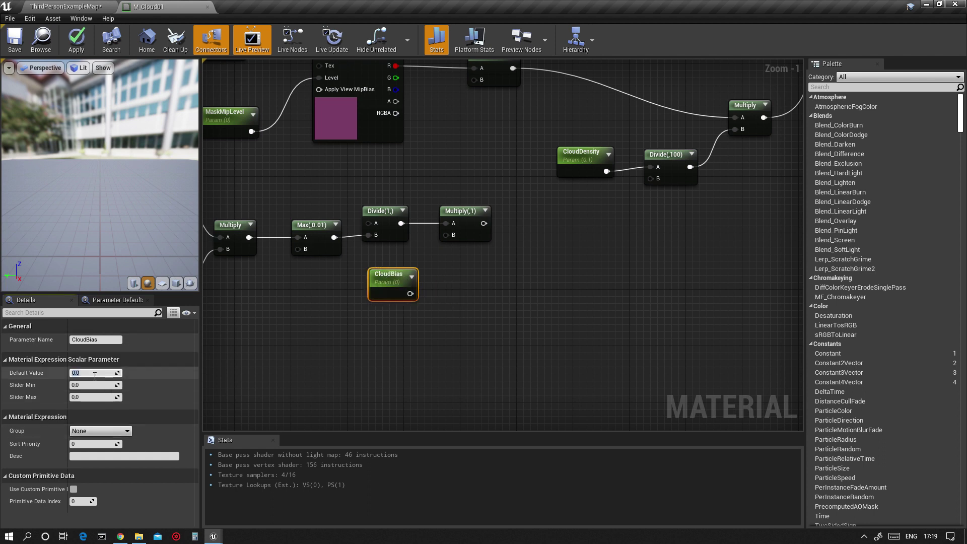
pyautogui.write('0.2')
pyautogui.press('Return')
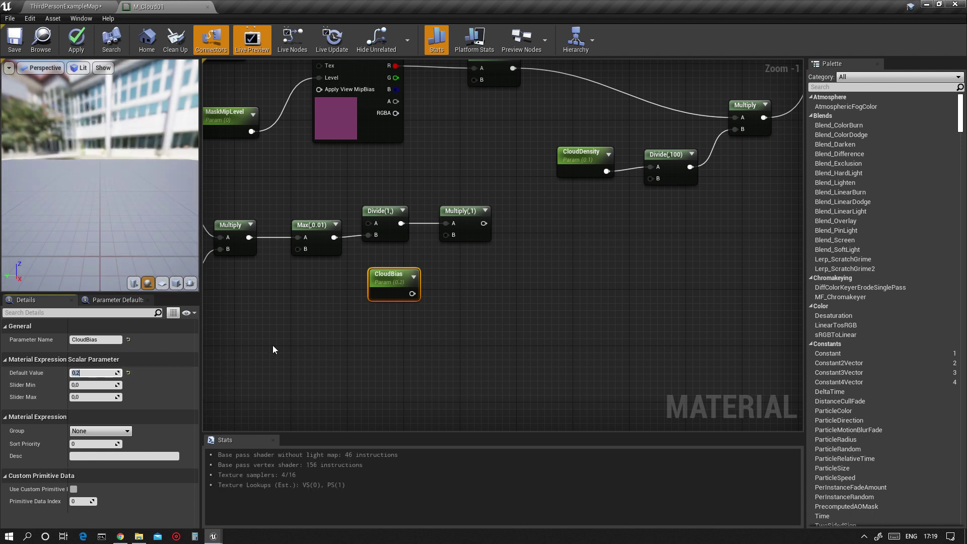
pyautogui.moveTo(412, 294); pyautogui.dragTo(446, 236)
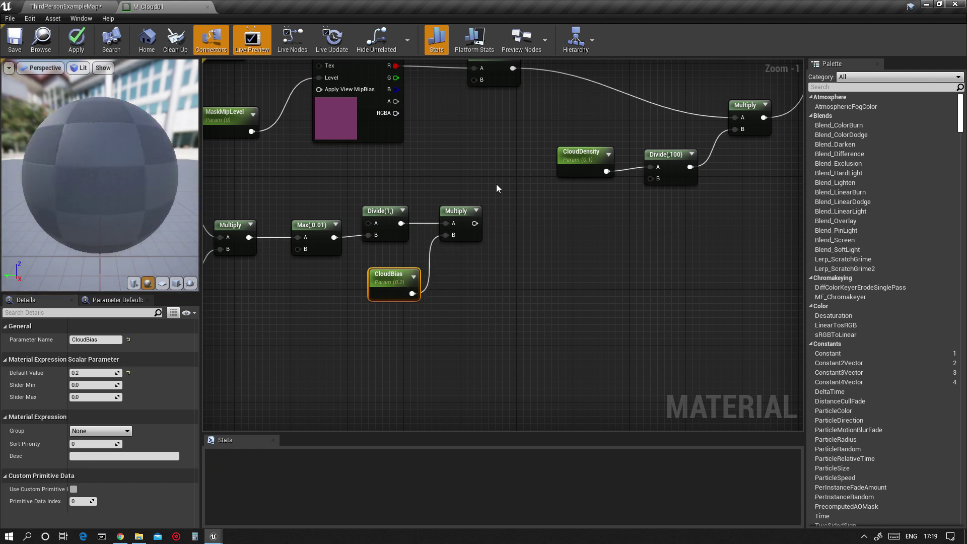
# Connect the CloudBias Multiply's output to input B of the Subtract node and save the material
pyautogui.moveTo(514, 153); pyautogui.dragTo(468, 174, button='right')
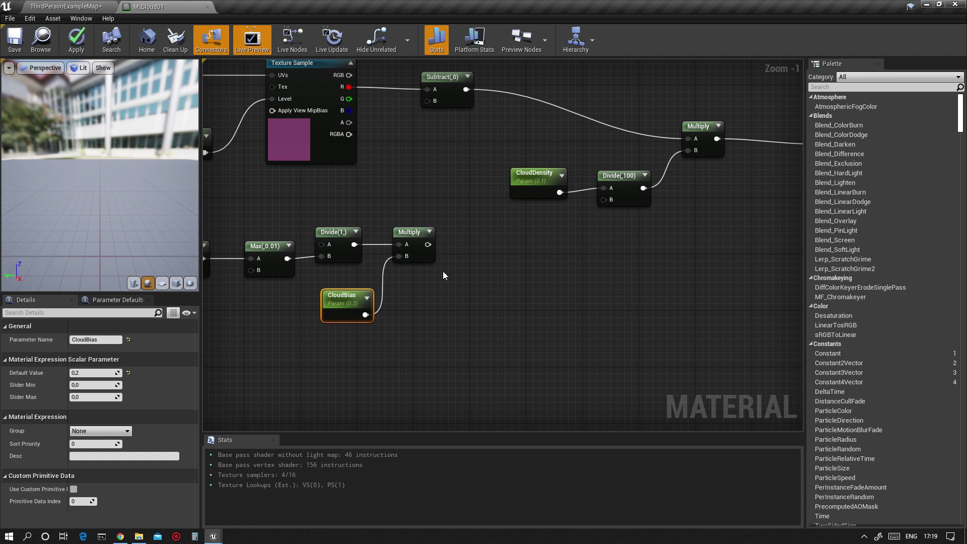
pyautogui.moveTo(434, 250); pyautogui.dragTo(477, 98)
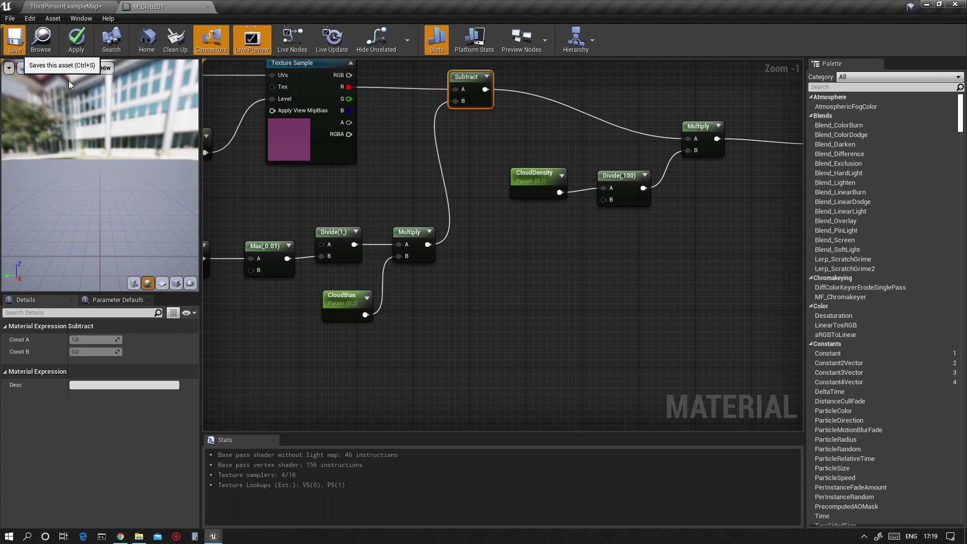
pyautogui.click(15, 40)
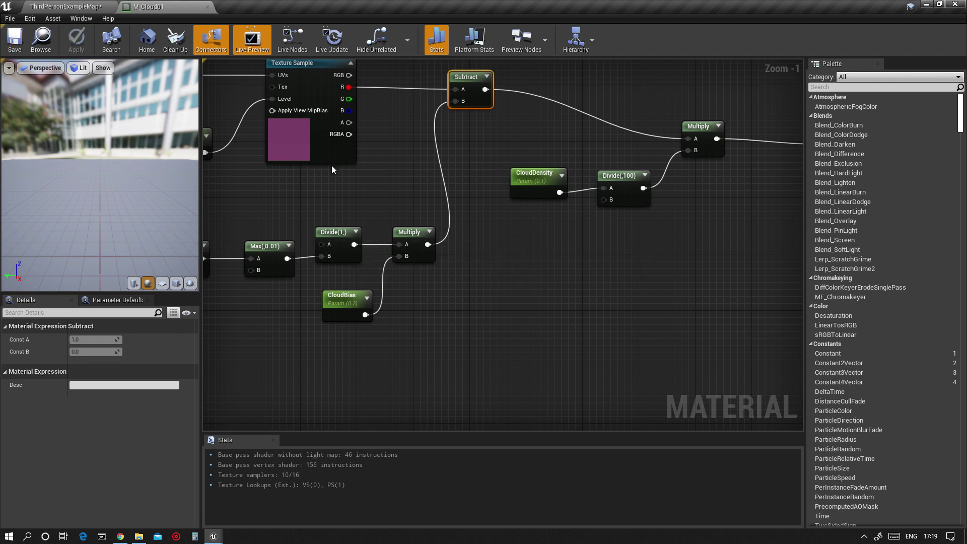
# Set the default value of the UpperFalloff parameter to 2
pyautogui.moveTo(329, 166); pyautogui.dragTo(364, 196, button='right')
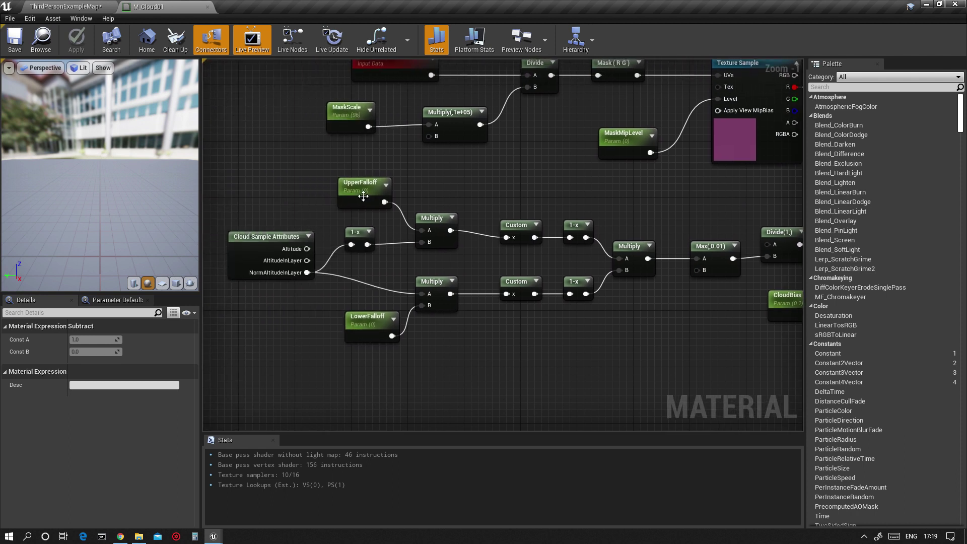
pyautogui.click(364, 196)
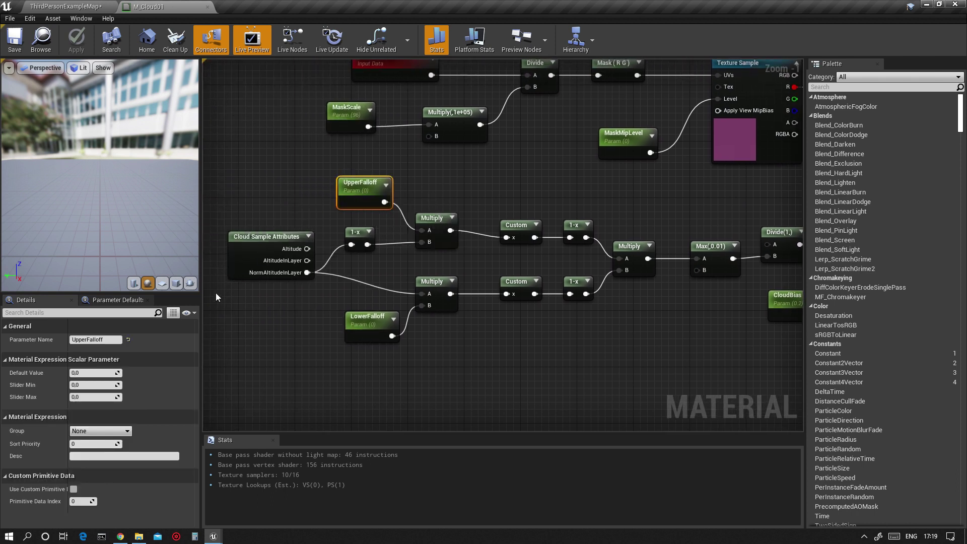
pyautogui.click(101, 373)
pyautogui.write('2')
pyautogui.press('Return')
# Set the default value of the LowerFalloff parameter to 24 and save the material
pyautogui.click(359, 318)
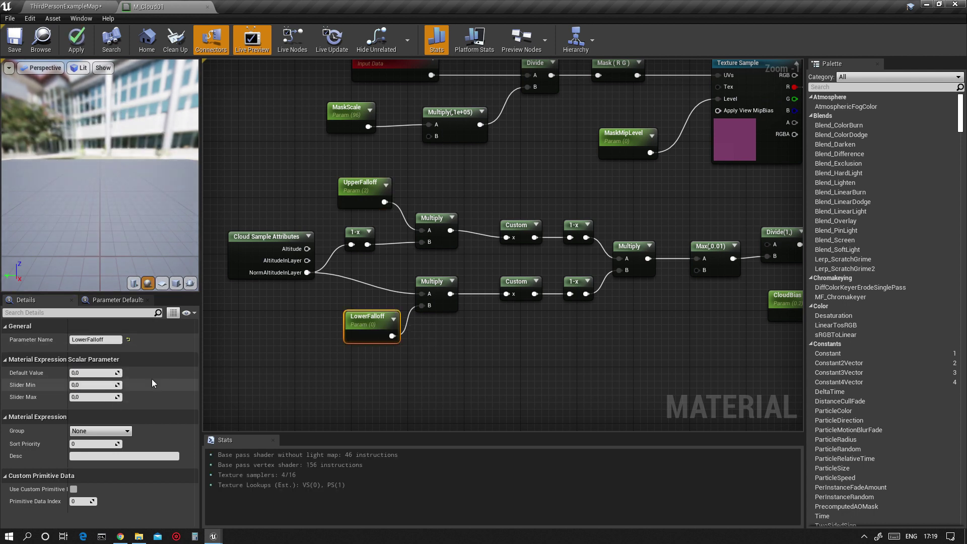
pyautogui.click(96, 373)
pyautogui.write('24')
pyautogui.press('Tab')
pyautogui.hotkey('ctrl', 's')
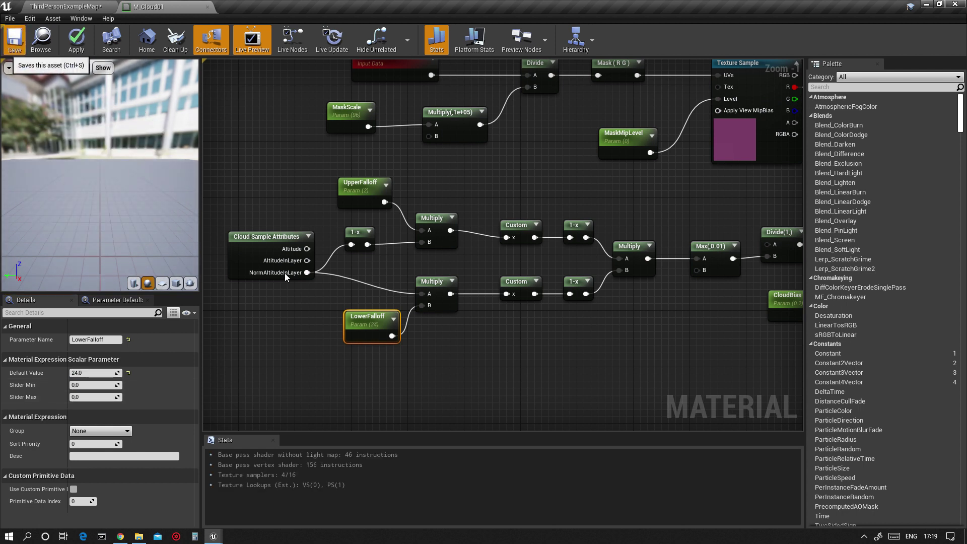
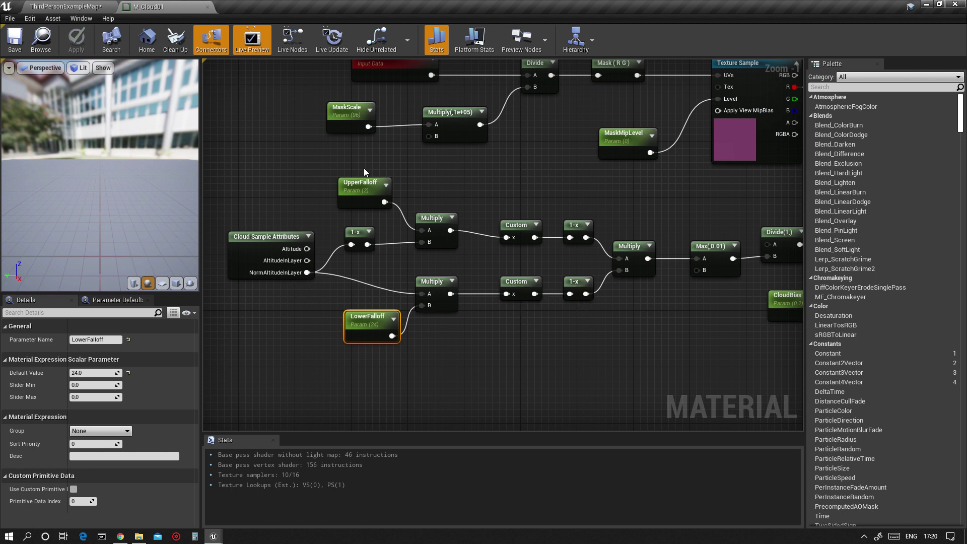
# Switch to the ThirdPersonExampleMap level and play it in the editor to check the look of the clouds
pyautogui.click(66, 6)
pyautogui.moveTo(483, 217); pyautogui.dragTo(485, 181, button='right')
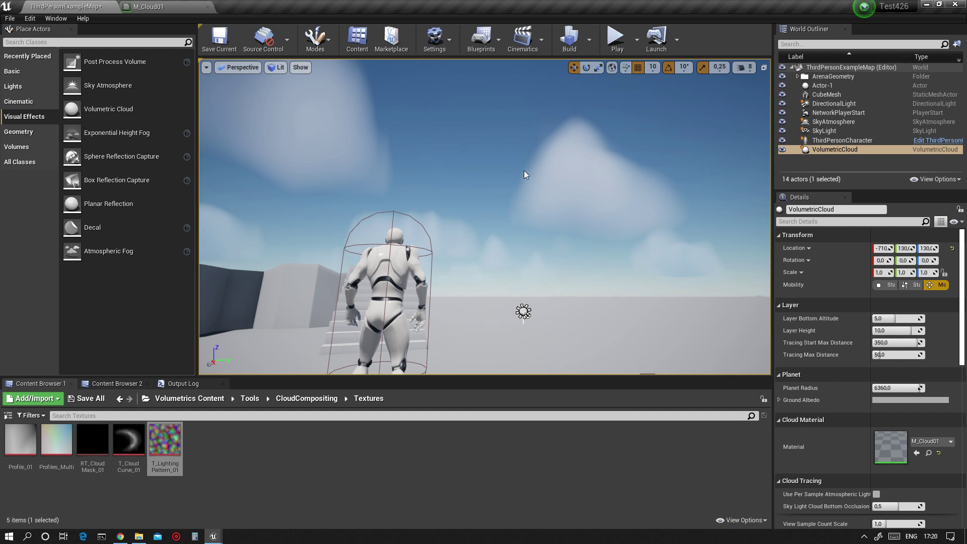
pyautogui.click(615, 36)
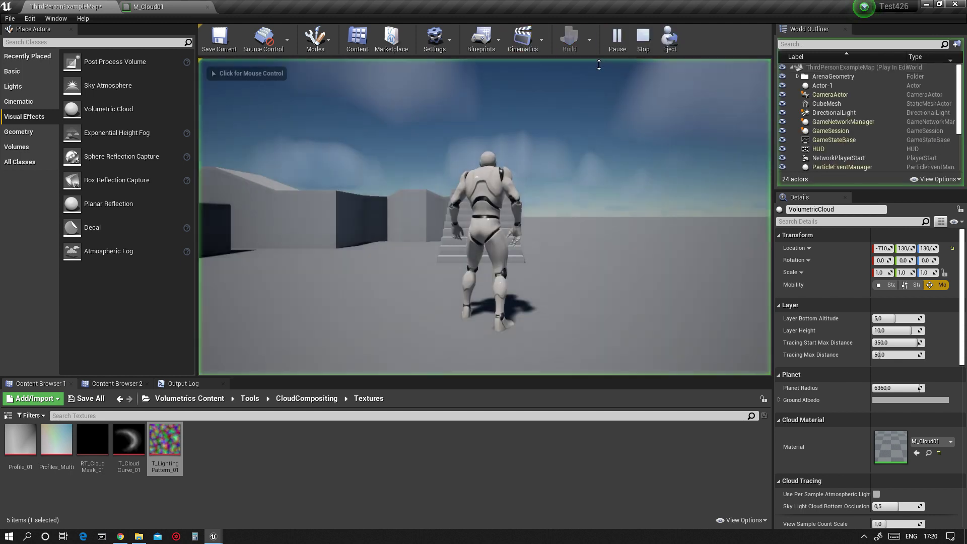
pyautogui.click(599, 65)
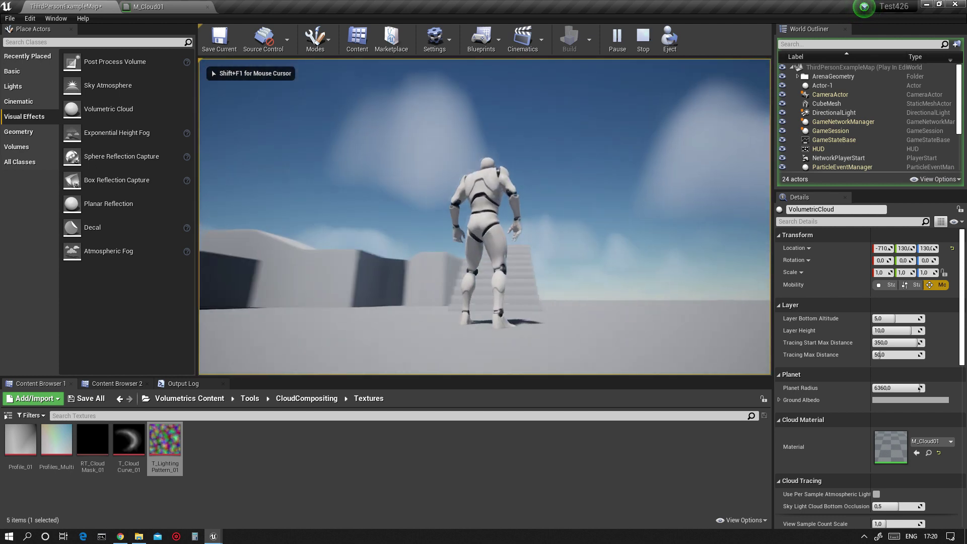
pyautogui.press('Escape')
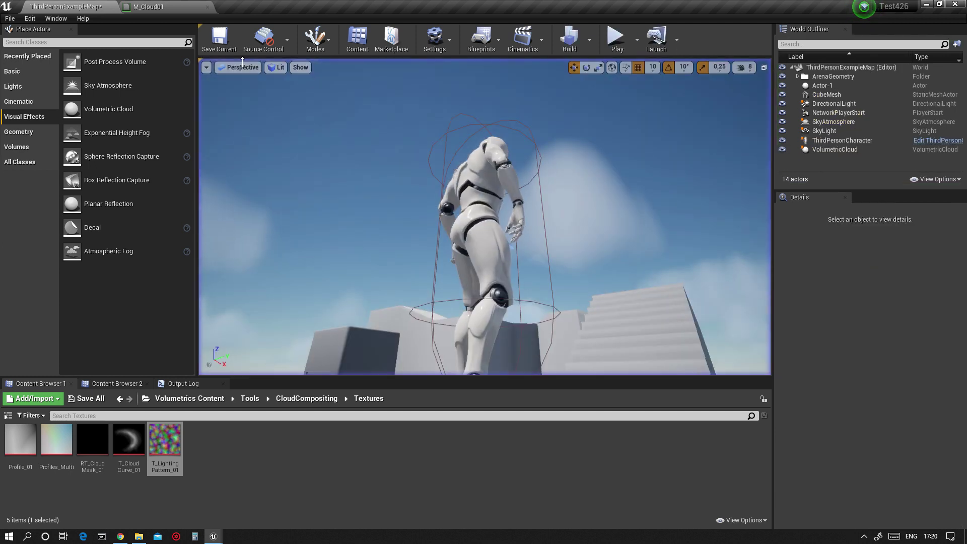
# Create a material instance of M_Cloud01 in the project's Content folder and assign it as the VolumetricCloud actor's cloud material
pyautogui.click(254, 330)
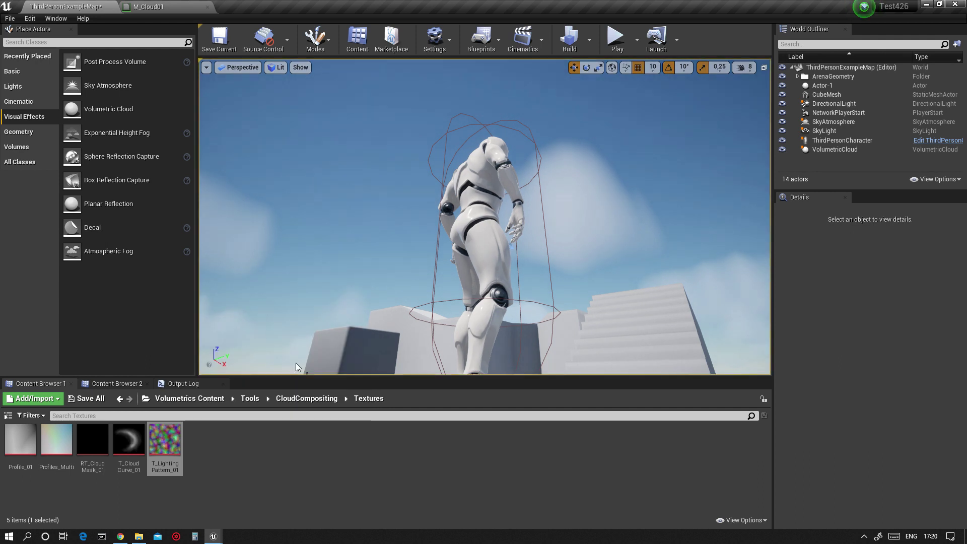
pyautogui.click(117, 383)
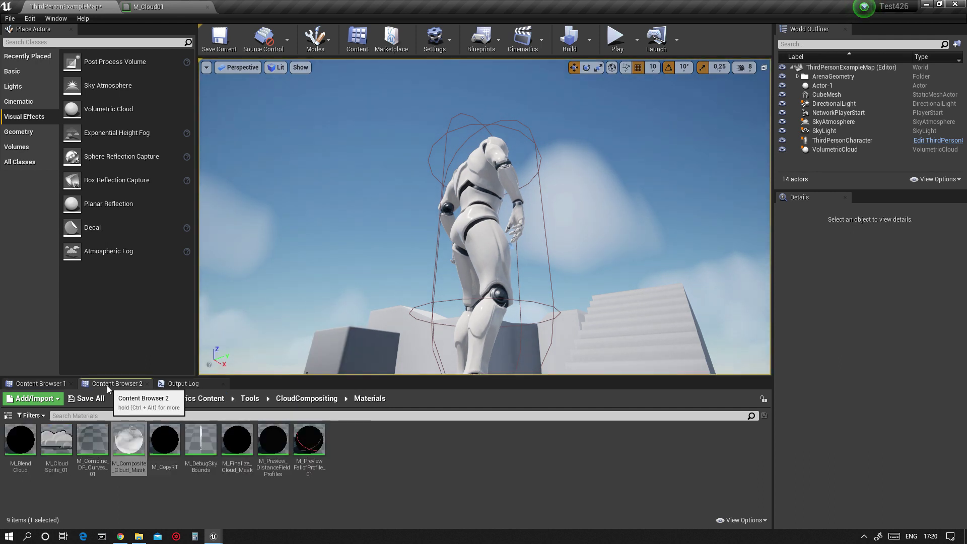
pyautogui.click(146, 398)
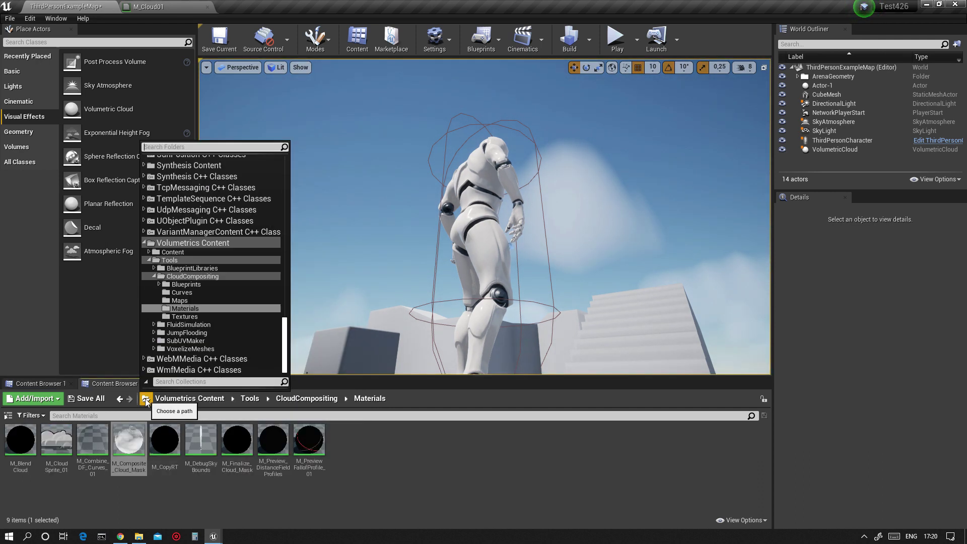
pyautogui.scroll(15, 184, 268)
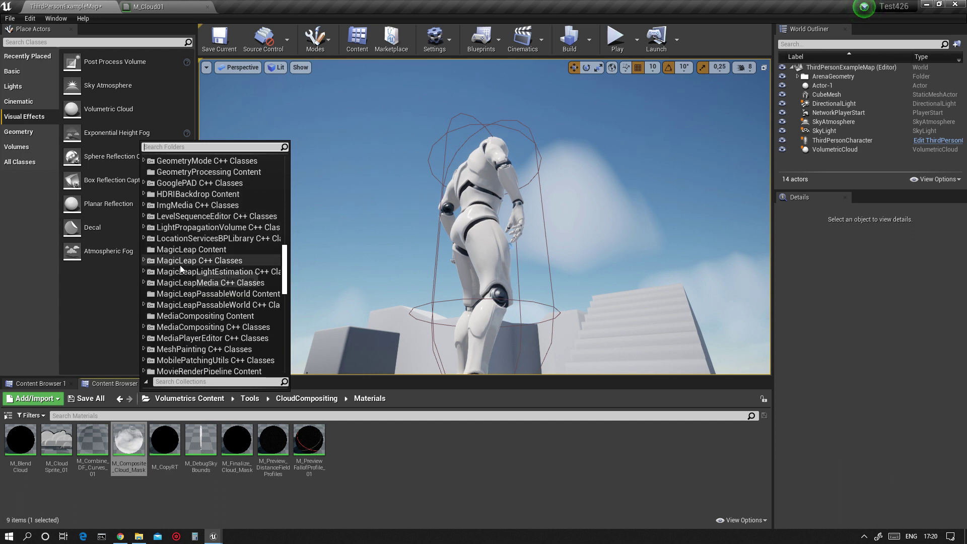
pyautogui.scroll(10, 180, 268)
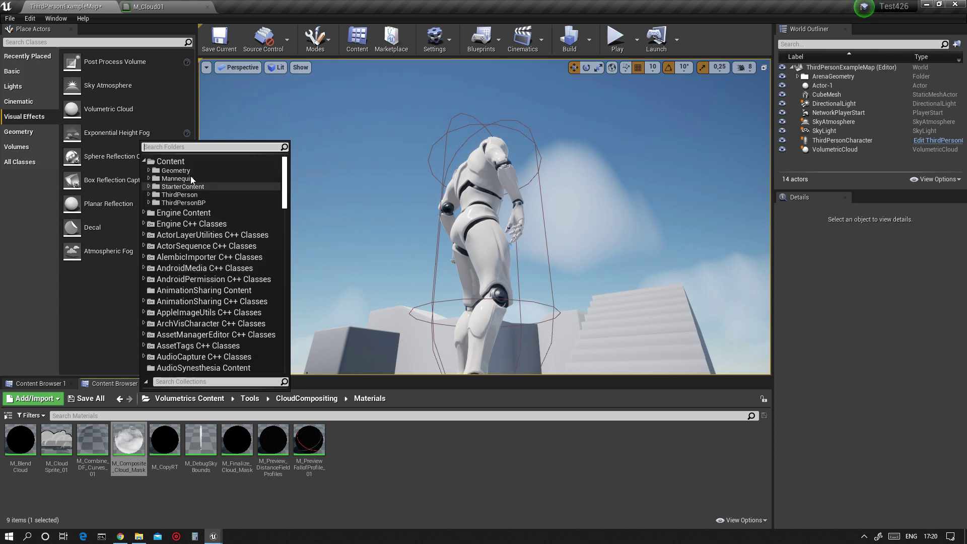
pyautogui.click(174, 162)
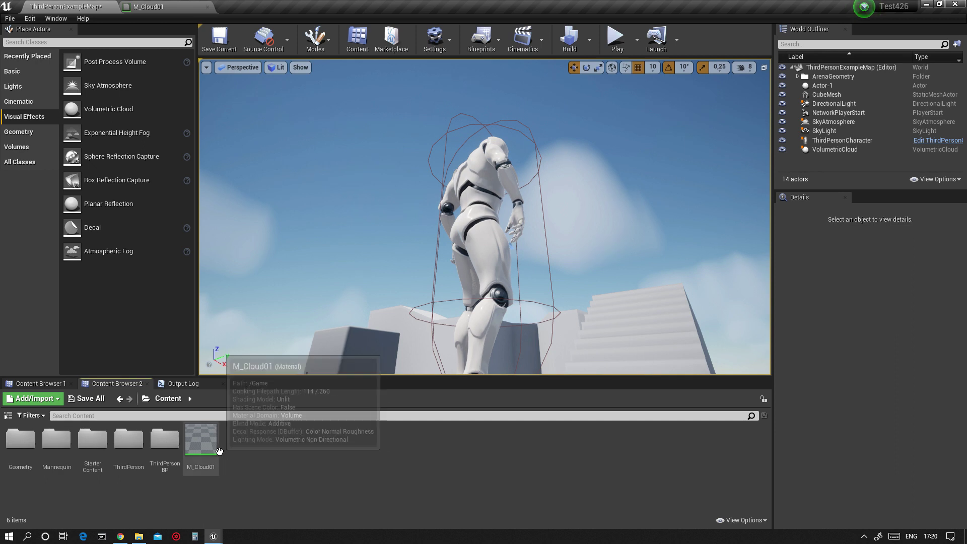
pyautogui.rightClick(217, 450)
pyautogui.click(252, 190)
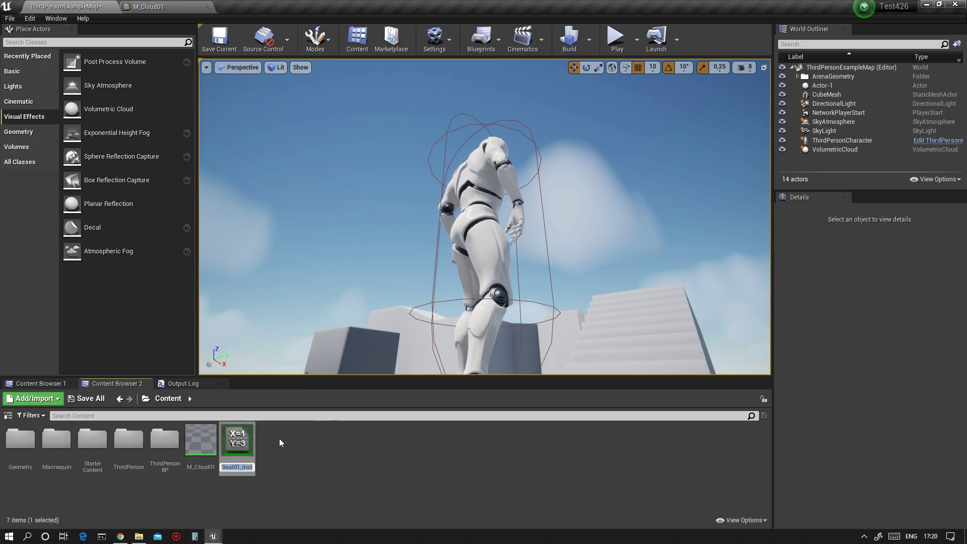
pyautogui.click(836, 149)
pyautogui.click(918, 454)
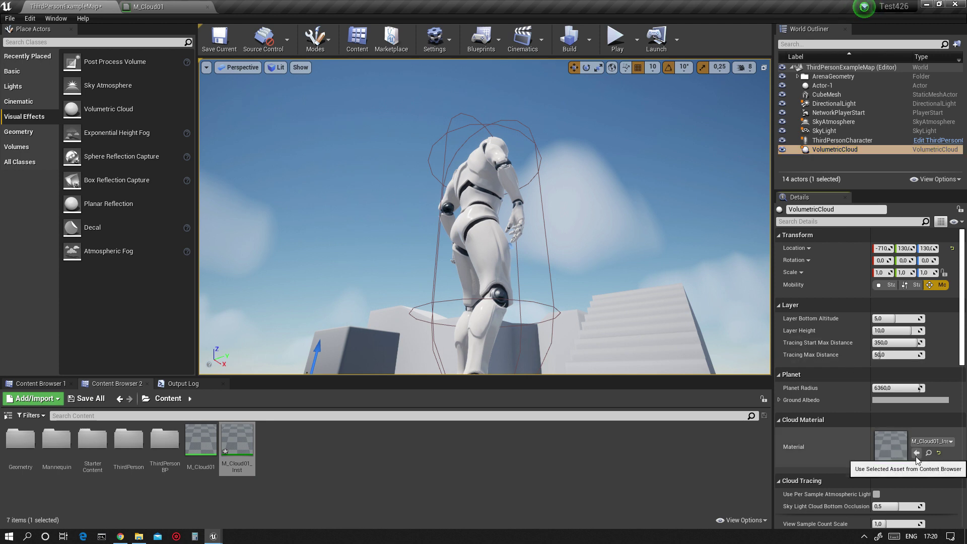
# Open M_Cloud01_Inst and enable the CloudAlbedo, CloudBias, CloudDensity, LowerFalloff, MaskMipLevel, MaskScale and UpperFalloff parameter overrides
pyautogui.doubleClick(240, 451)
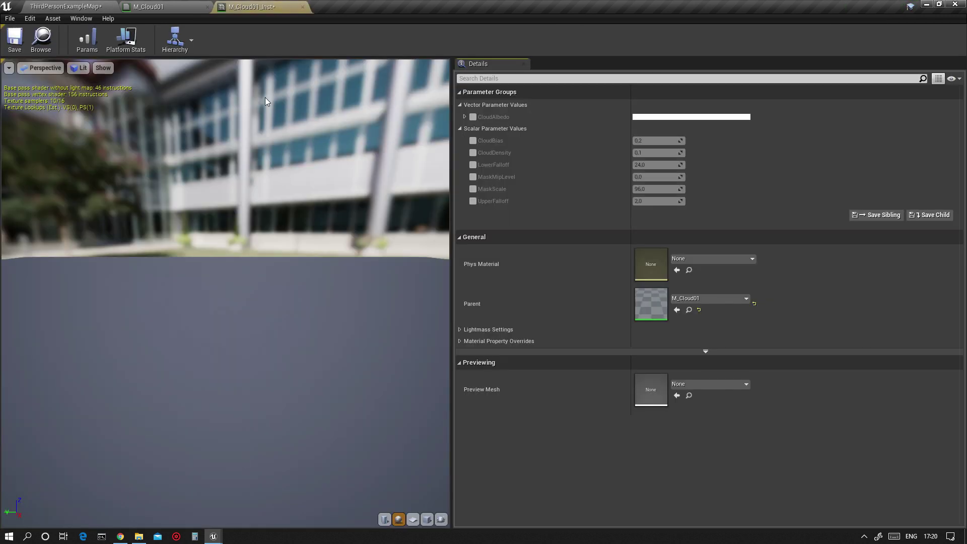
pyautogui.click(473, 117)
pyautogui.click(473, 140)
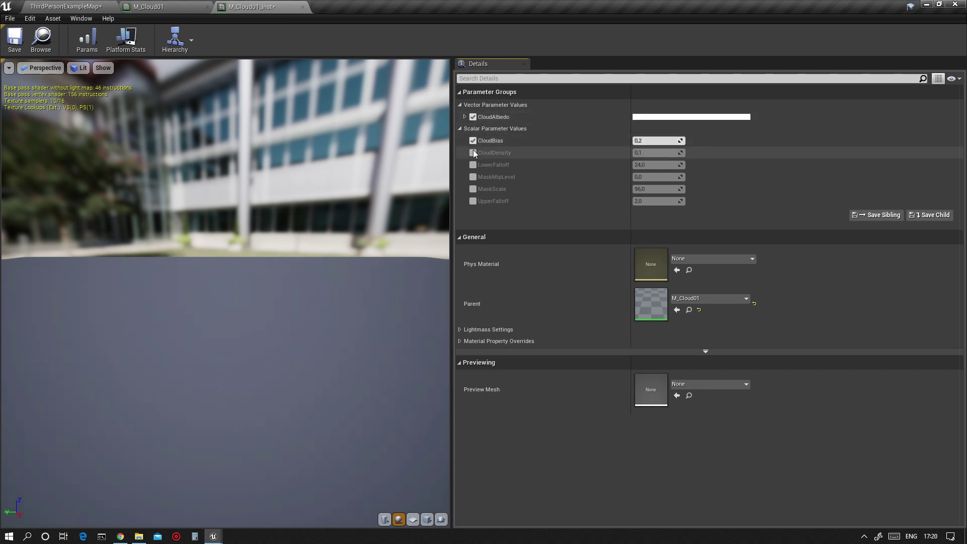
pyautogui.click(473, 153)
pyautogui.click(472, 165)
pyautogui.click(472, 177)
pyautogui.click(473, 189)
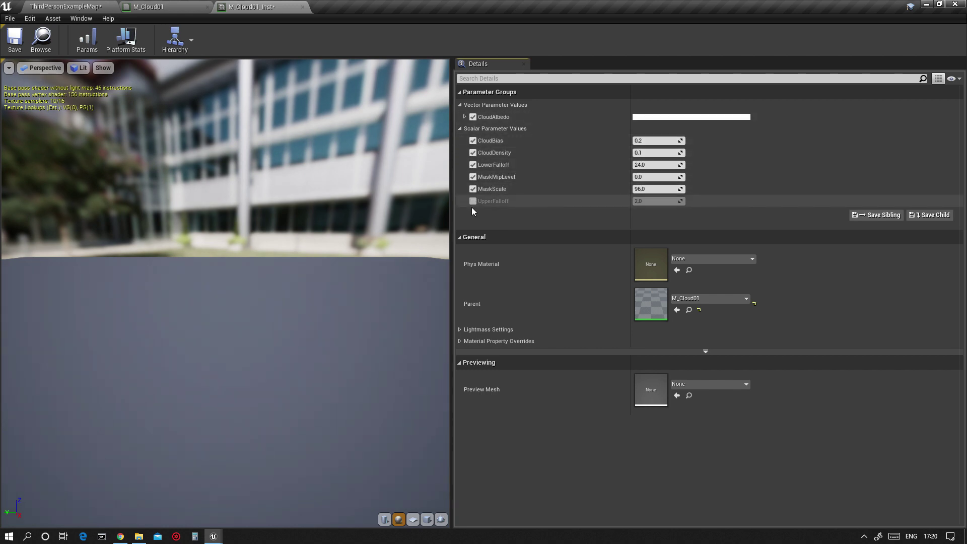
pyautogui.click(473, 201)
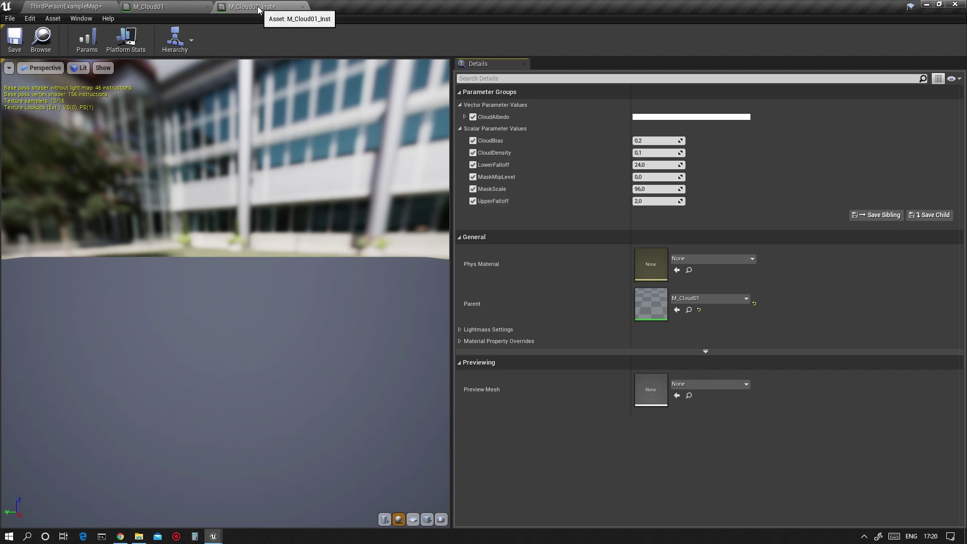
# Float the M_Cloud01_Inst editor over the level viewport and raise the instance's CloudDensity to about 0.36
pyautogui.click(75, 6)
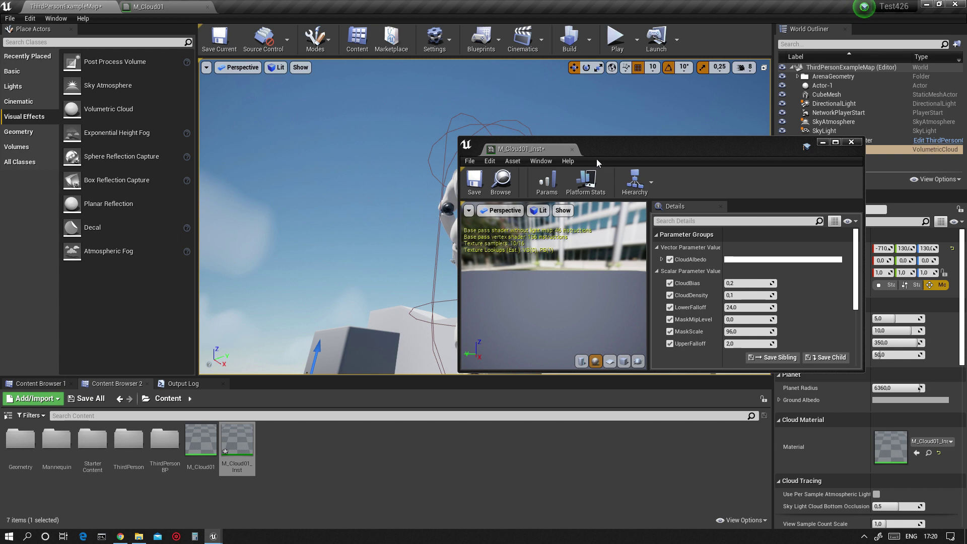
pyautogui.moveTo(459, 171); pyautogui.dragTo(691, 192, button='right')
pyautogui.scroll(2, 460, 171)
pyautogui.moveTo(460, 173); pyautogui.dragTo(428, 174, button='right')
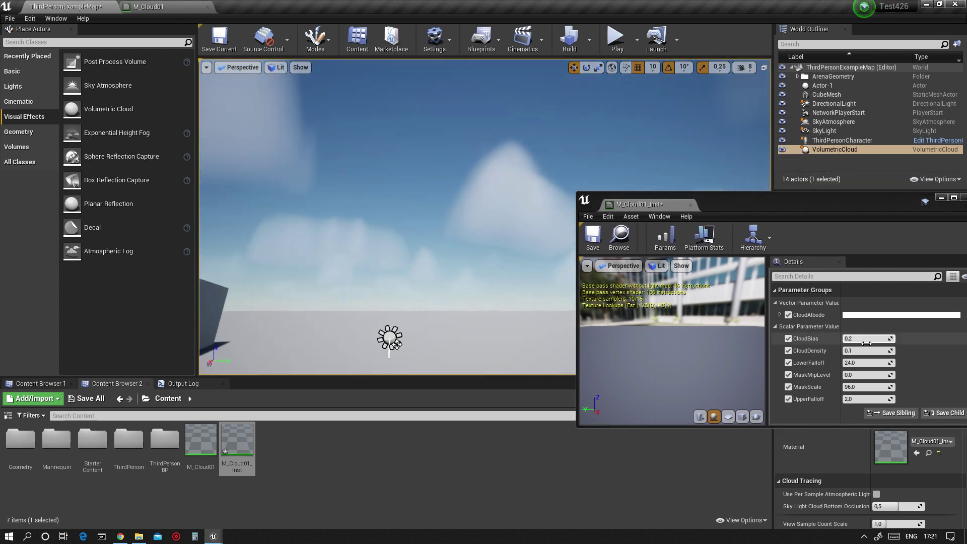
pyautogui.moveTo(866, 352); pyautogui.dragTo(903, 352)
pyautogui.moveTo(460, 172); pyautogui.dragTo(478, 171, button='right')
pyautogui.moveTo(470, 111); pyautogui.dragTo(570, 128, button='right')
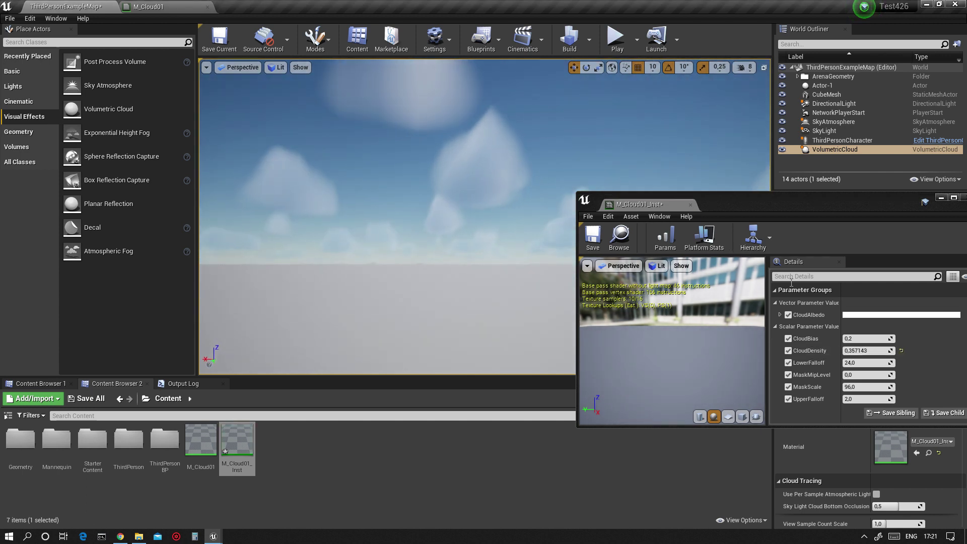
# Lower the instance's CloudBias to about 0.12 and check the clouds in the level viewport
pyautogui.click(874, 340)
pyautogui.moveTo(894, 340); pyautogui.dragTo(876, 339)
pyautogui.moveTo(430, 291); pyautogui.dragTo(429, 291, button='right')
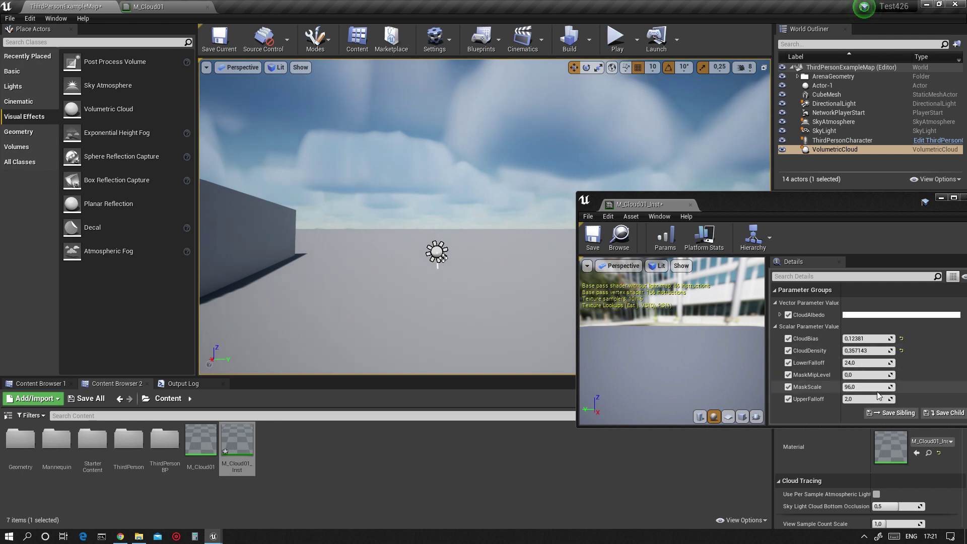
# Try different MaskScale, UpperFalloff and LowerFalloff values on the instance, resetting each to its default
pyautogui.moveTo(892, 389)
pyautogui.mouseDown()
pyautogui.moveTo(855, 389)
pyautogui.moveTo(910, 389)
pyautogui.moveTo(875, 389)
pyautogui.mouseUp()
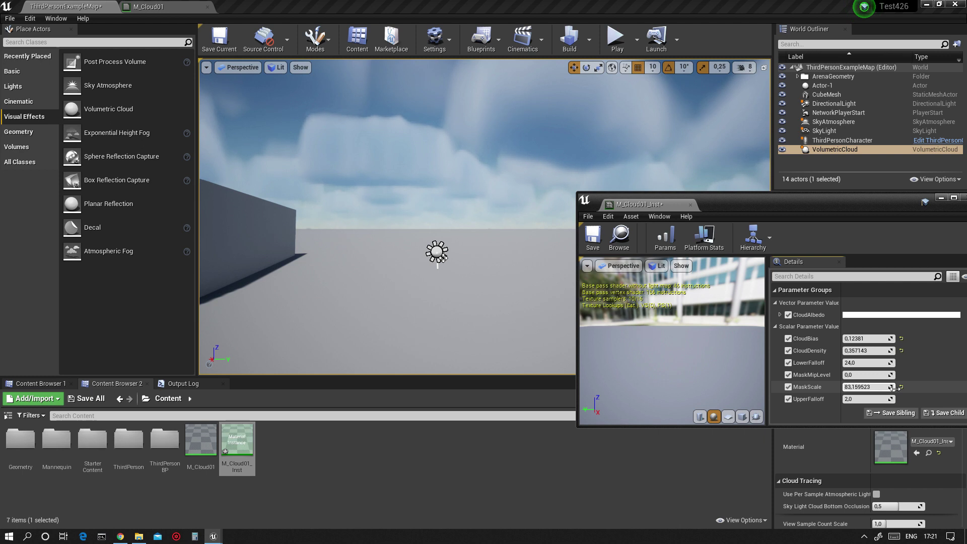
pyautogui.click(902, 387)
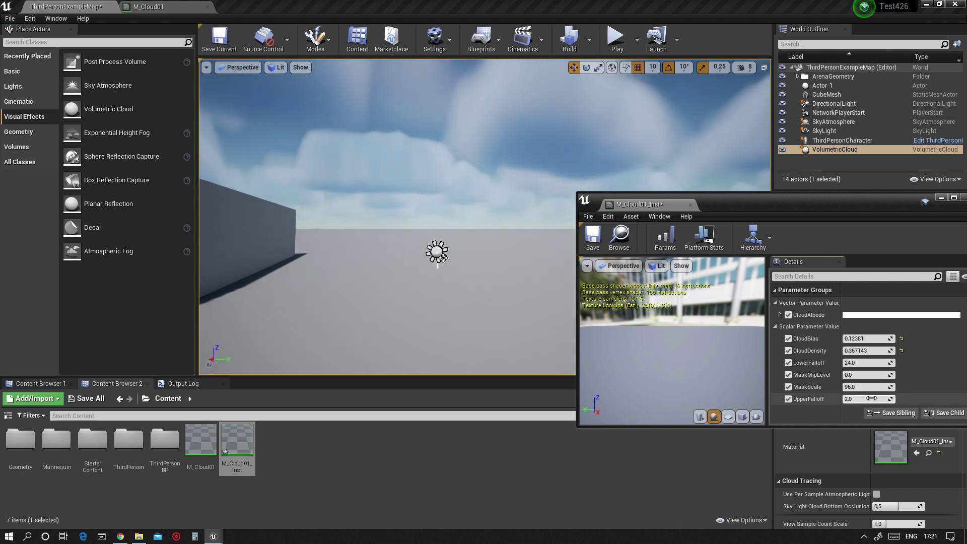
pyautogui.moveTo(891, 399); pyautogui.dragTo(891, 399)
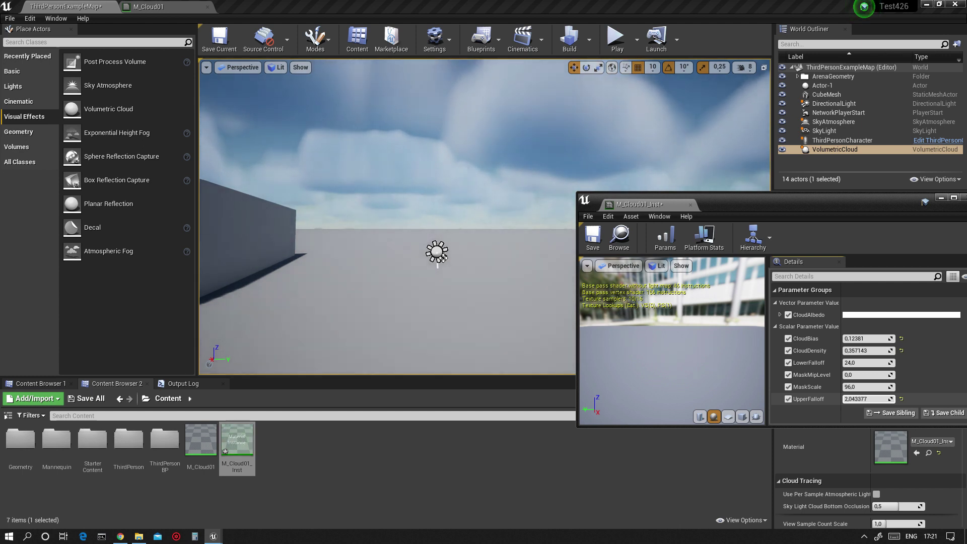
pyautogui.click(901, 399)
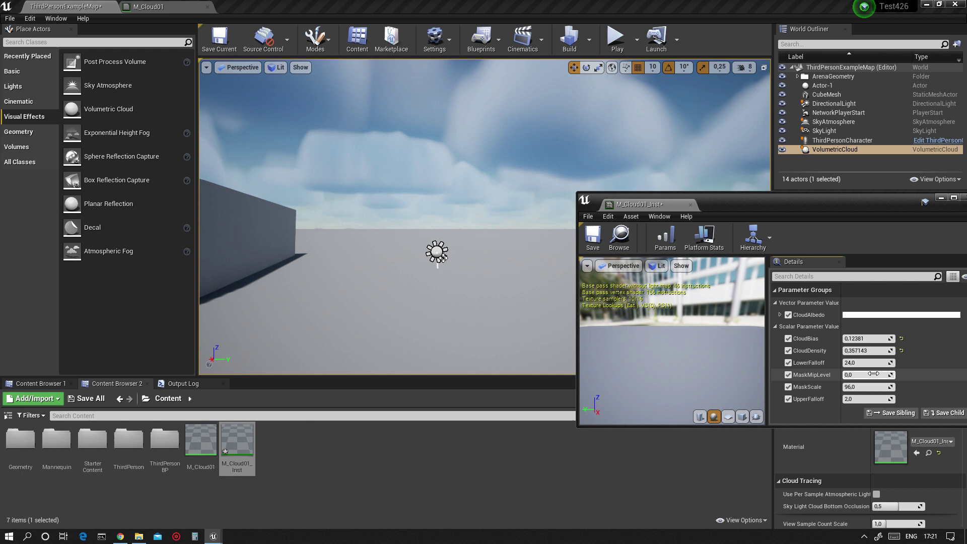
pyautogui.moveTo(877, 363); pyautogui.dragTo(872, 363)
pyautogui.click(902, 362)
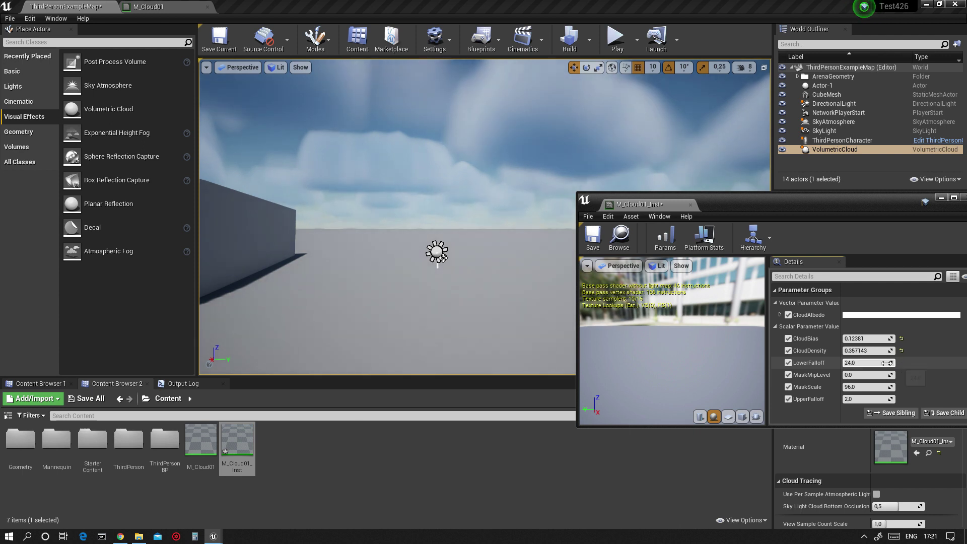
# Save M_Cloud01_Inst and dock its floating editor back beside the M_Cloud01 editor
pyautogui.moveTo(541, 220); pyautogui.dragTo(501, 220, button='right')
pyautogui.hotkey('ctrl', 's')
pyautogui.moveTo(620, 208); pyautogui.dragTo(252, 7)
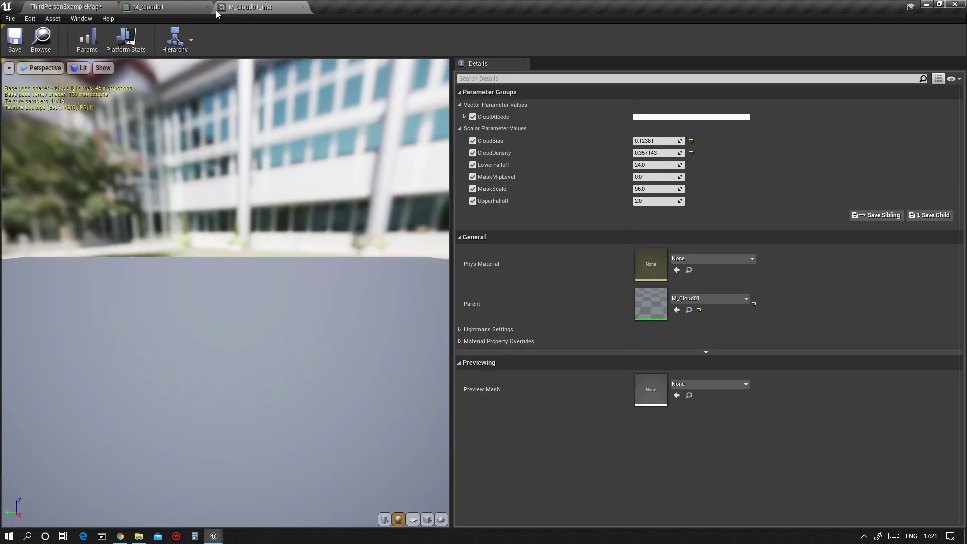
# Examine the falloff and CloudBias nodes in the M_Cloud01 graph and the clouds in the ThirdPersonExampleMap level
pyautogui.click(147, 8)
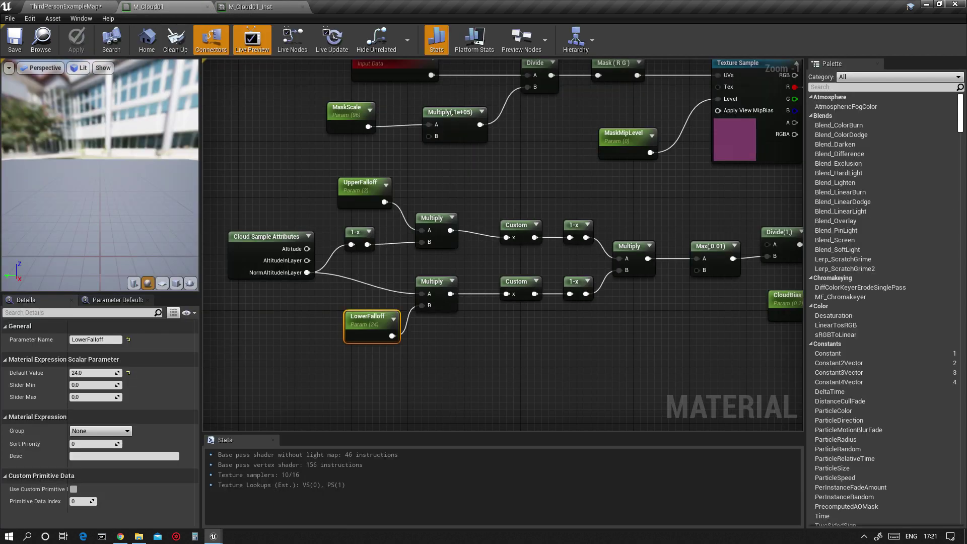
pyautogui.moveTo(604, 241); pyautogui.dragTo(489, 208, button='right')
pyautogui.scroll(-1, 504, 227)
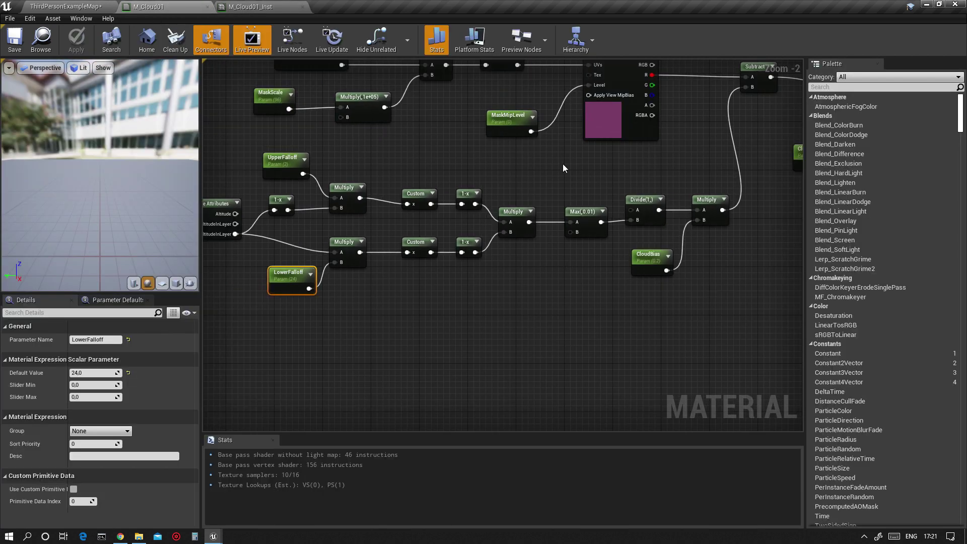
pyautogui.click(65, 7)
pyautogui.moveTo(528, 202); pyautogui.dragTo(524, 193, button='right')
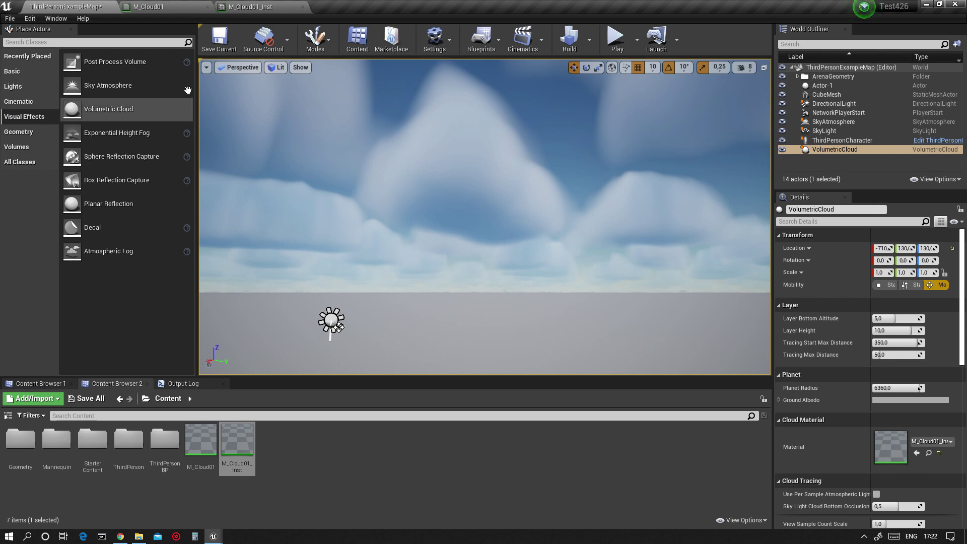
# Look through the Tools, CloudCompositing and Content/Sky folders of Volumetrics Content for cloud assets, ending in the CloudCompositing Textures folder
pyautogui.click(47, 386)
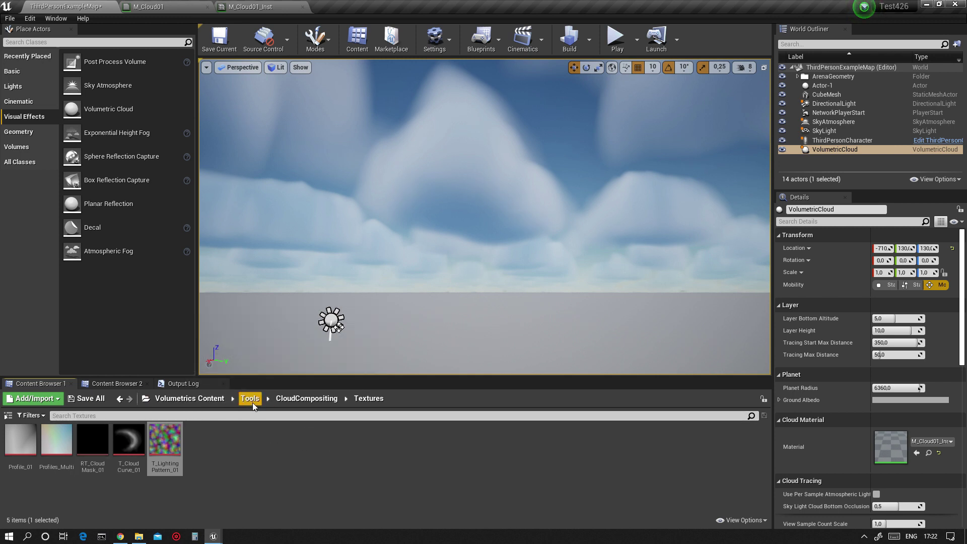
pyautogui.click(290, 401)
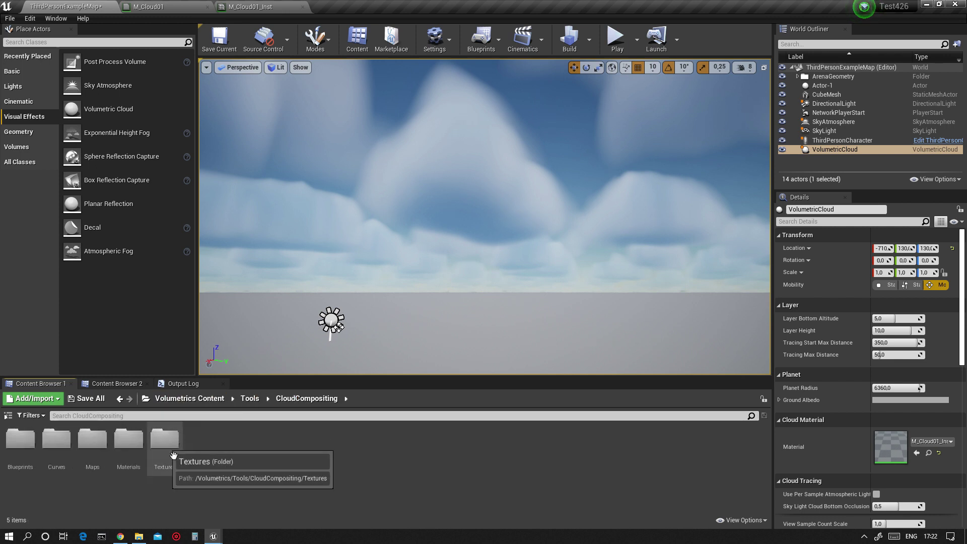
pyautogui.click(245, 406)
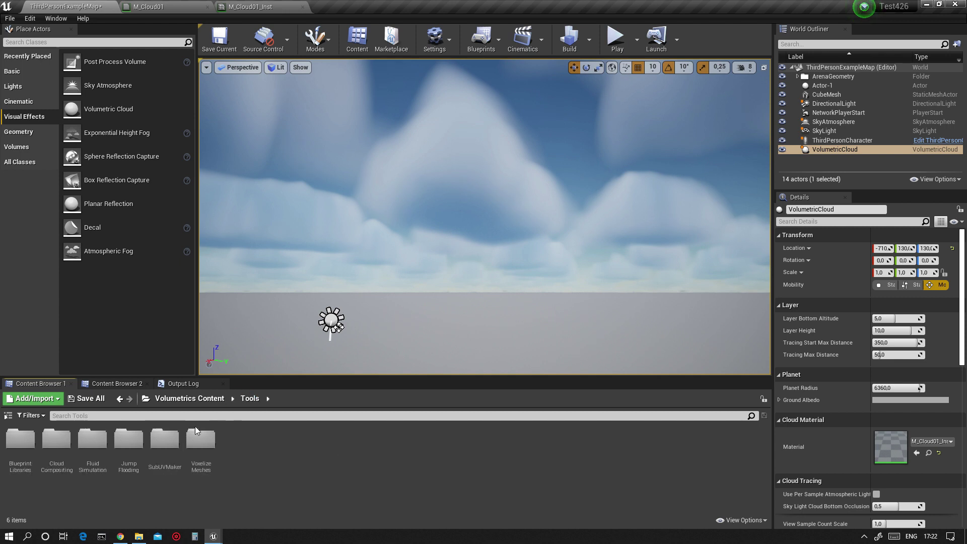
pyautogui.click(209, 399)
pyautogui.doubleClick(20, 439)
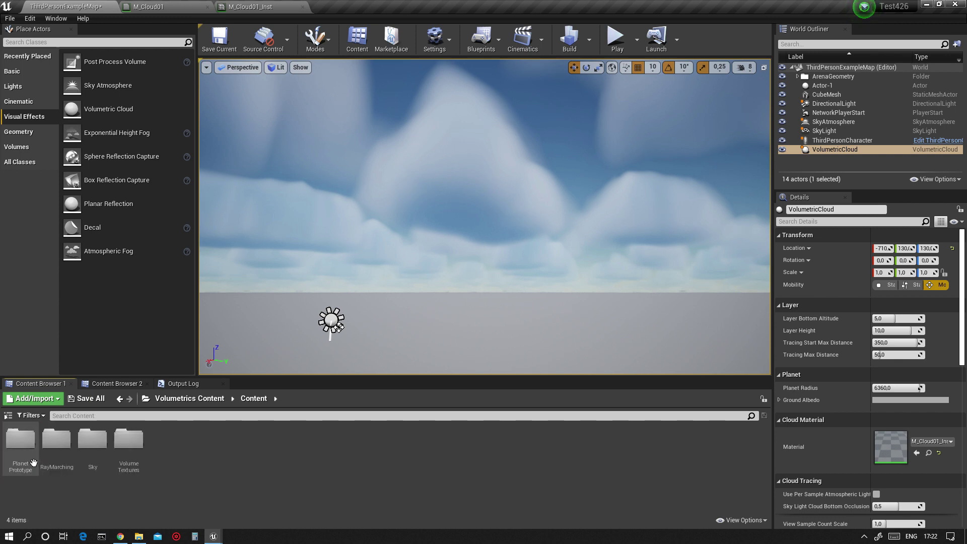
pyautogui.doubleClick(92, 481)
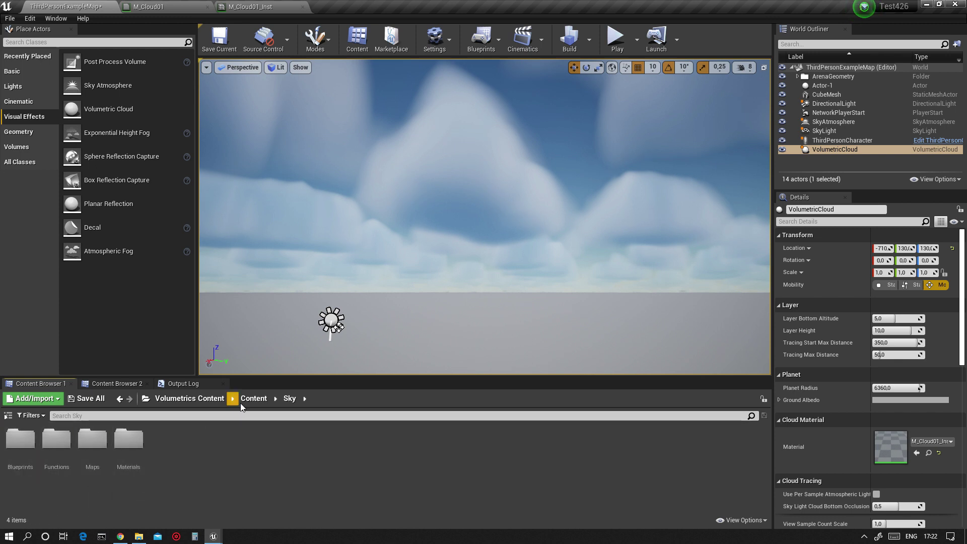
pyautogui.click(211, 400)
pyautogui.doubleClick(56, 440)
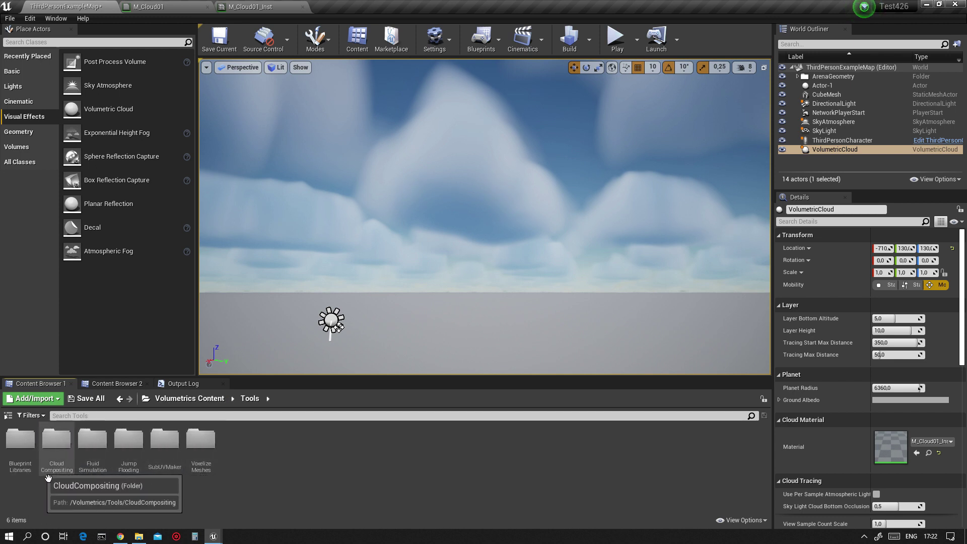
pyautogui.doubleClick(59, 466)
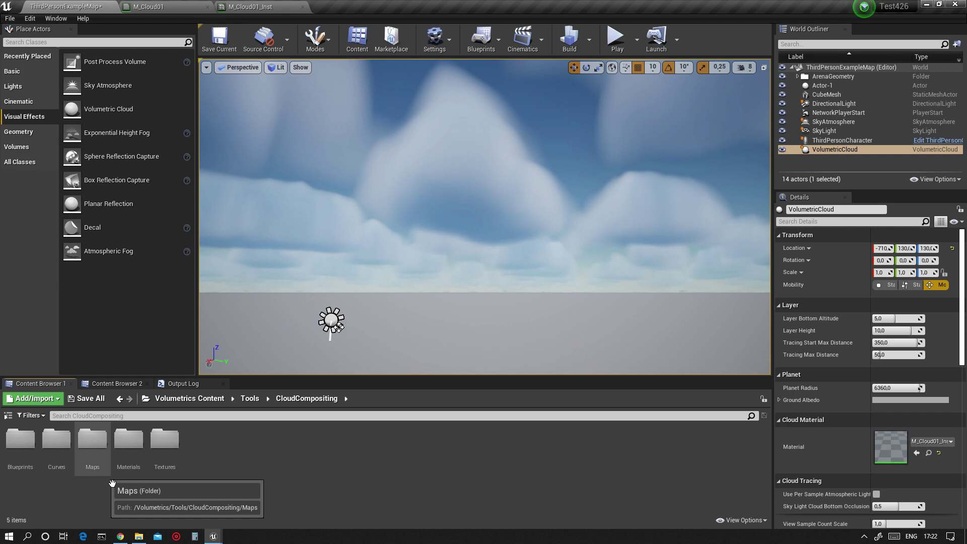
pyautogui.doubleClick(165, 443)
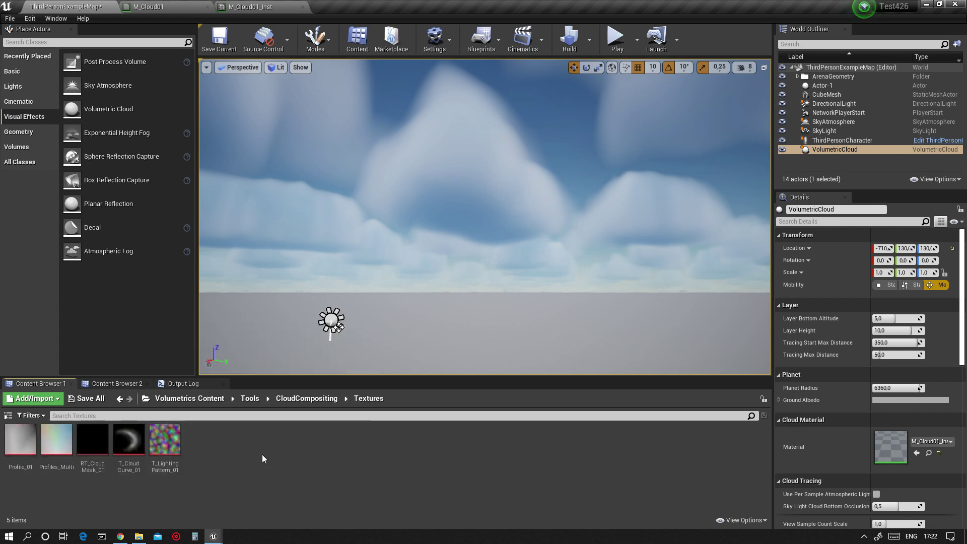
# Examine the Materials, Blueprints and Functions folders inside Volumetrics Content/Content/Sky
pyautogui.click(217, 402)
pyautogui.doubleClick(20, 441)
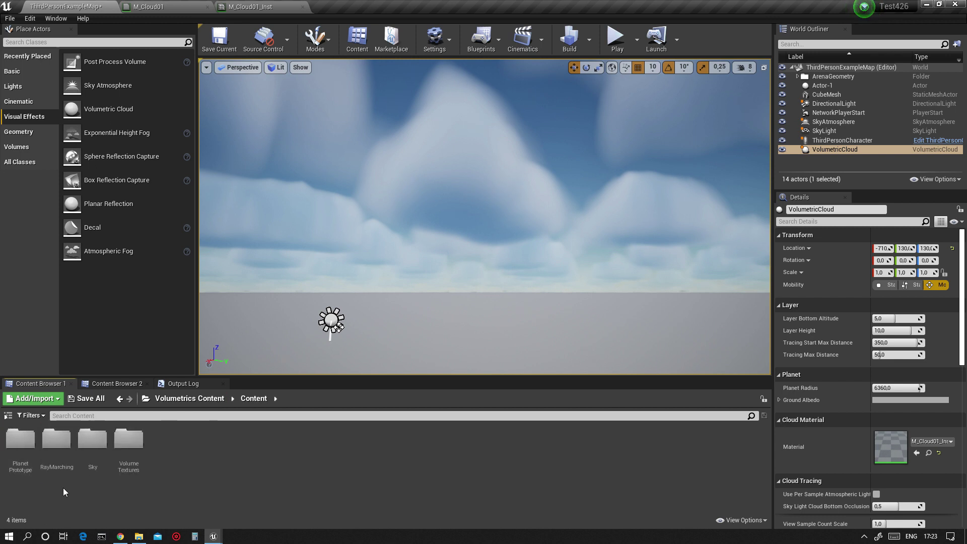
pyautogui.doubleClick(92, 439)
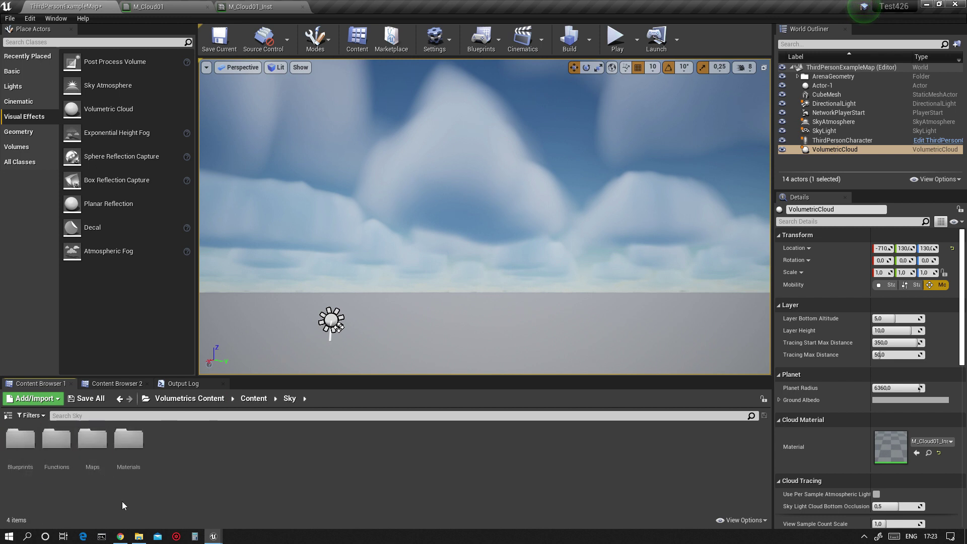
pyautogui.doubleClick(141, 473)
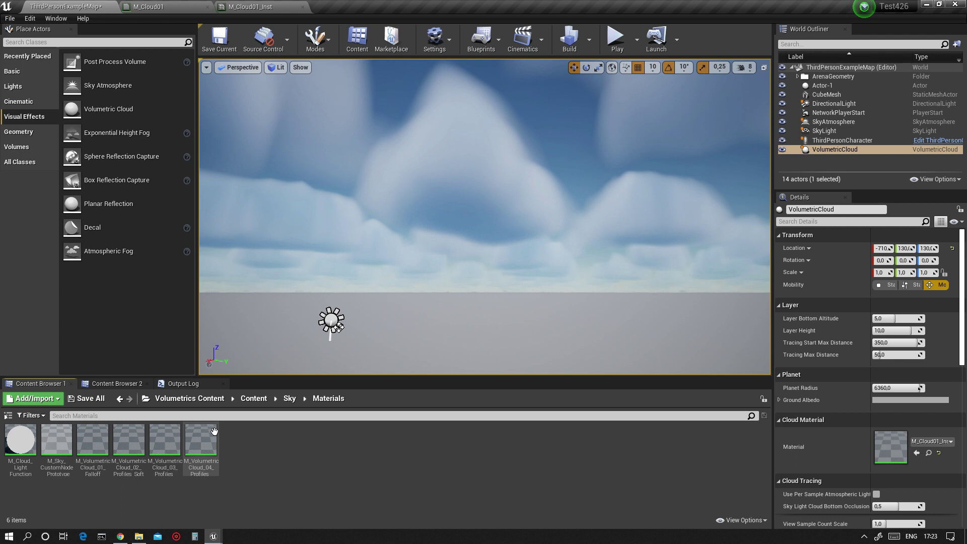
pyautogui.click(285, 403)
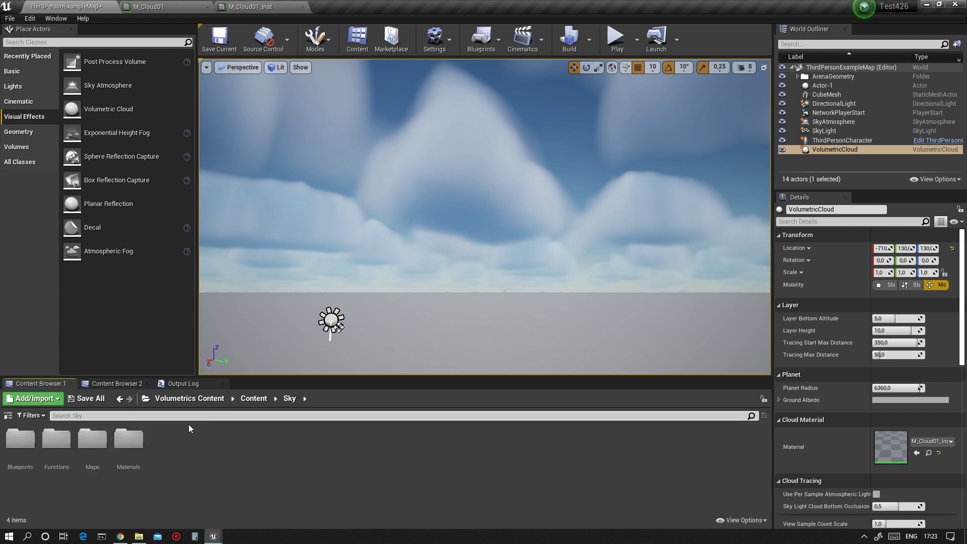
pyautogui.doubleClick(35, 461)
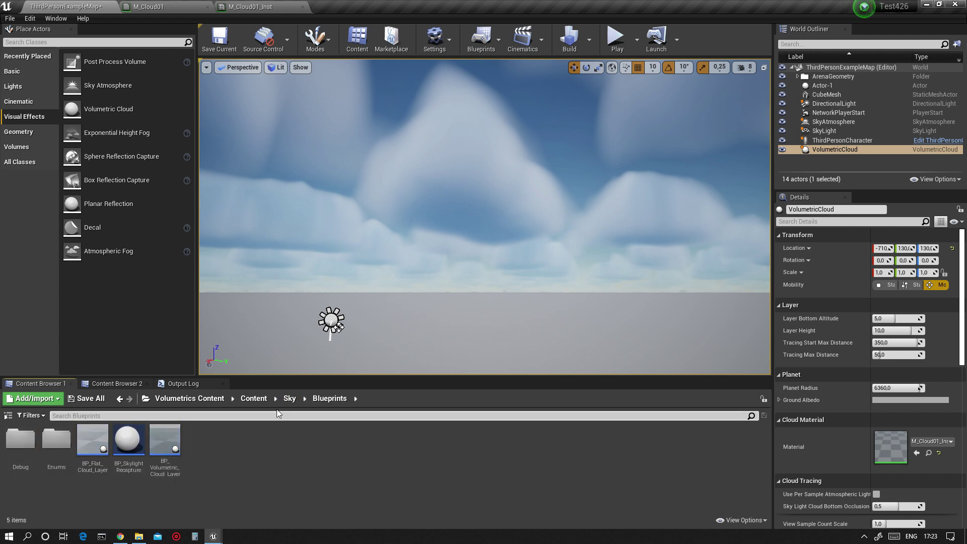
pyautogui.click(288, 399)
pyautogui.doubleClick(56, 440)
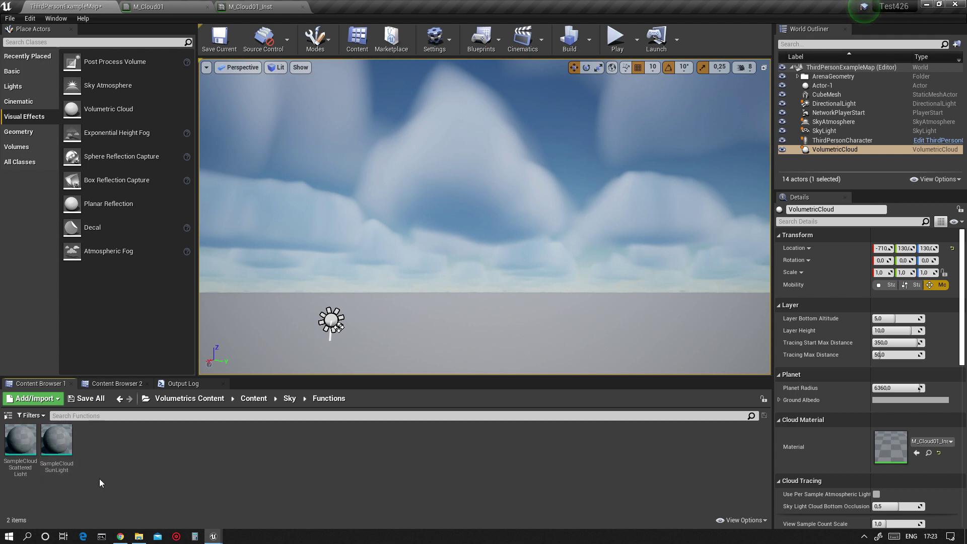
# Open the Textures folder under Volumetrics Content/Content/VolumeTextures
pyautogui.click(254, 399)
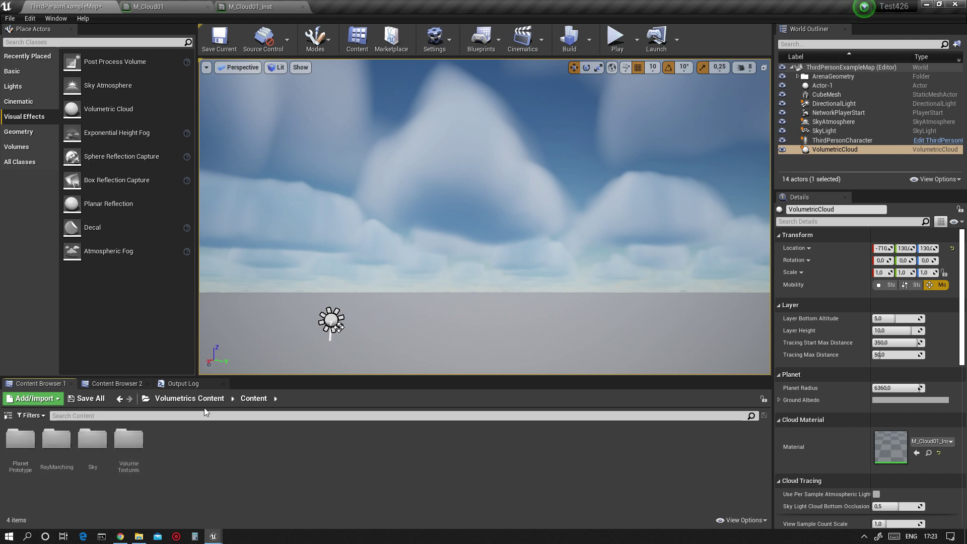
pyautogui.doubleClick(128, 440)
pyautogui.click(179, 470)
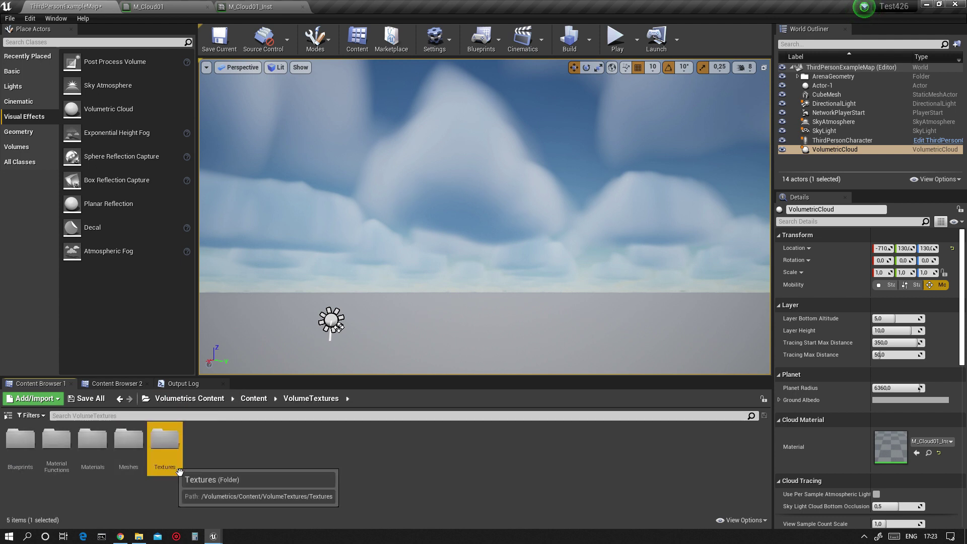
pyautogui.doubleClick(178, 470)
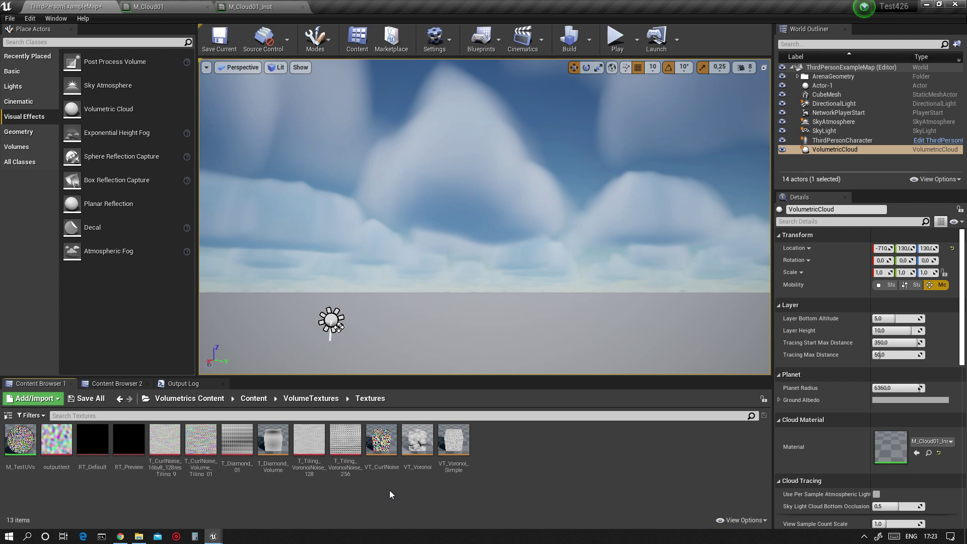
# Open the T_Tiling_VoronoiNoise_256 texture, hide its alpha channel, examine the tiled noise slices and close it
pyautogui.moveTo(359, 455)
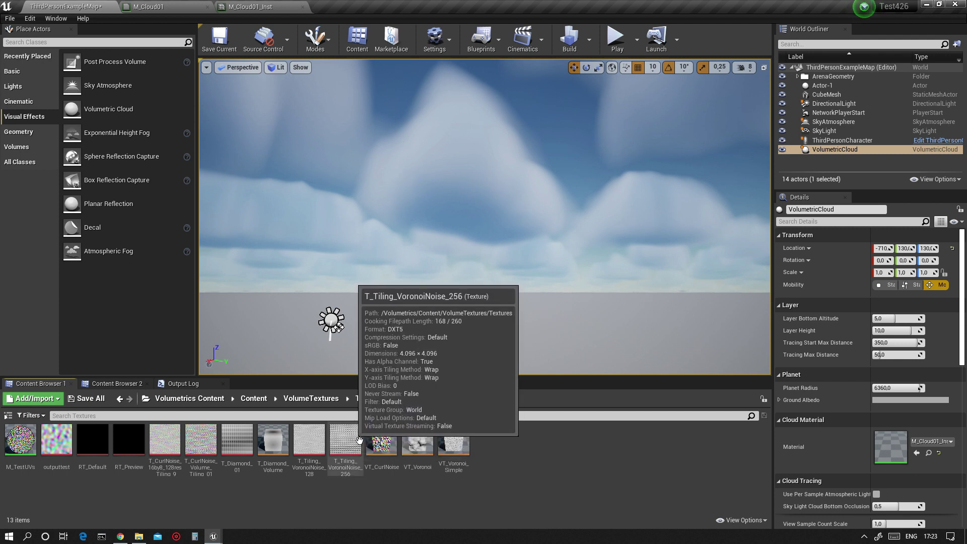
pyautogui.click(358, 452)
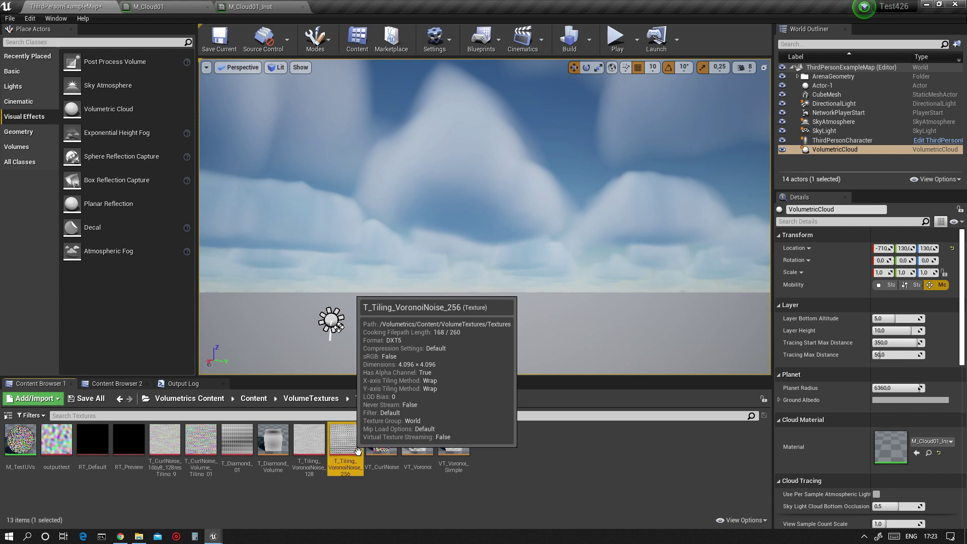
pyautogui.doubleClick(358, 450)
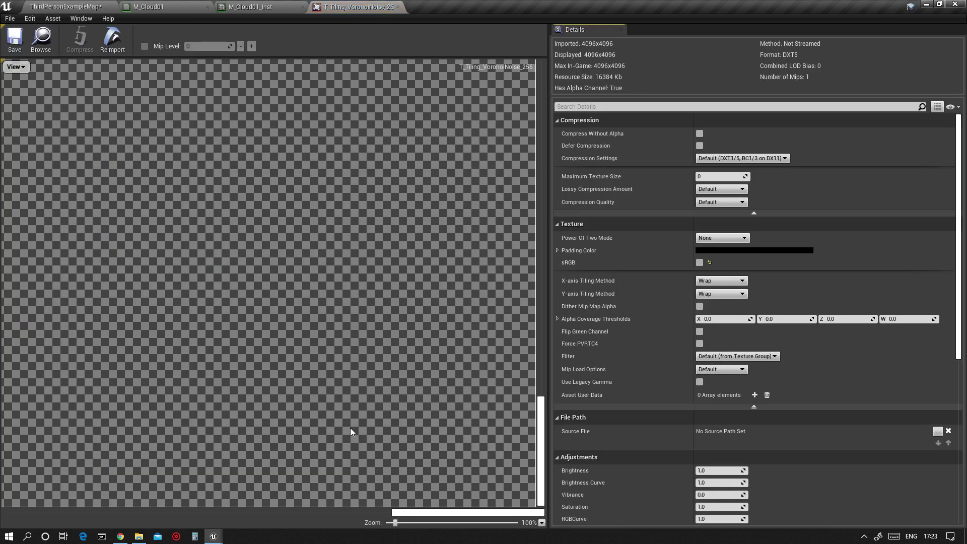
pyautogui.click(17, 71)
pyautogui.click(23, 125)
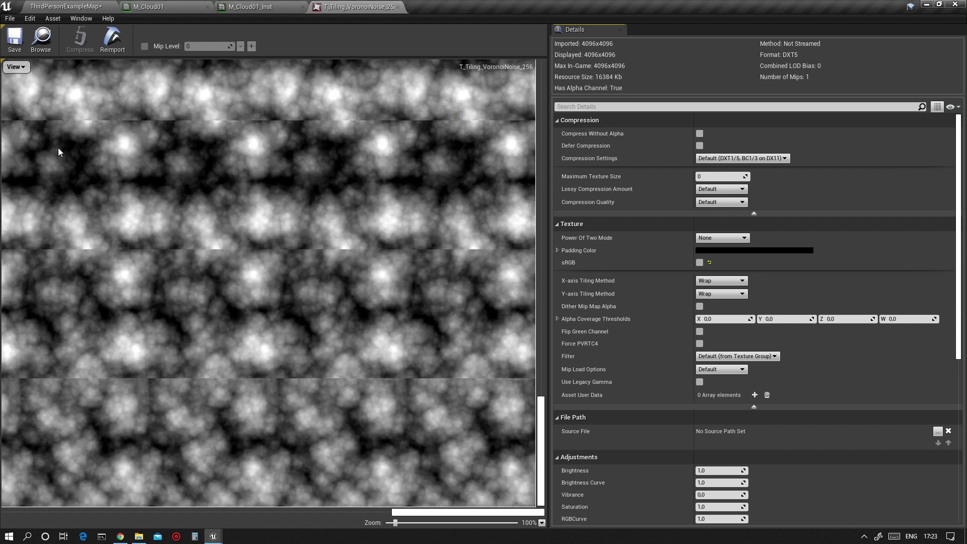
pyautogui.scroll(-6, 344, 288)
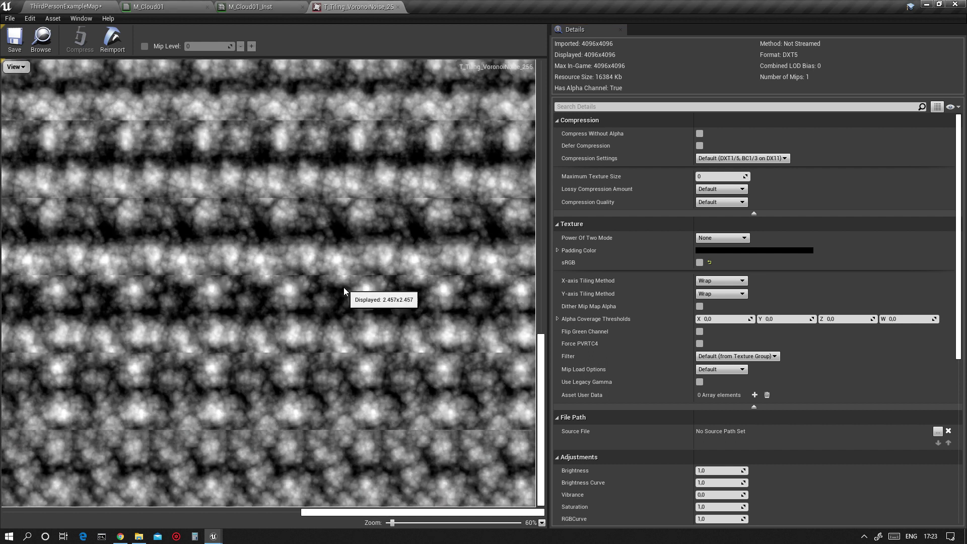
pyautogui.scroll(2, 343, 289)
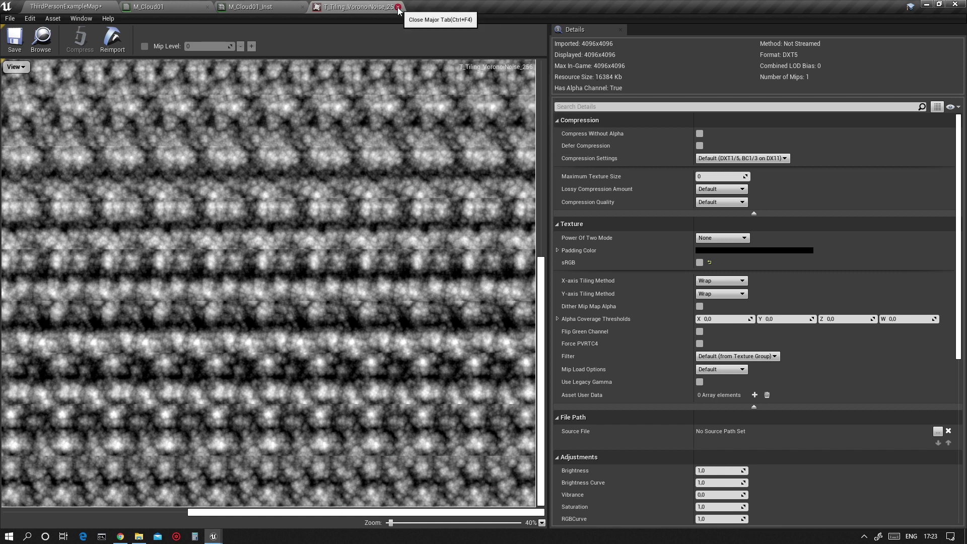
pyautogui.moveTo(542, 270); pyautogui.dragTo(552, 54)
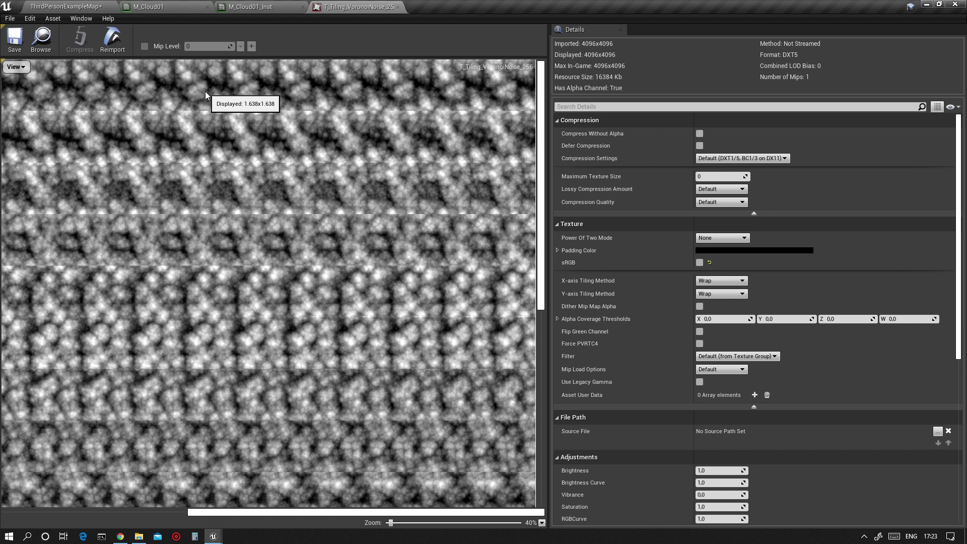
pyautogui.moveTo(544, 126); pyautogui.dragTo(546, 343)
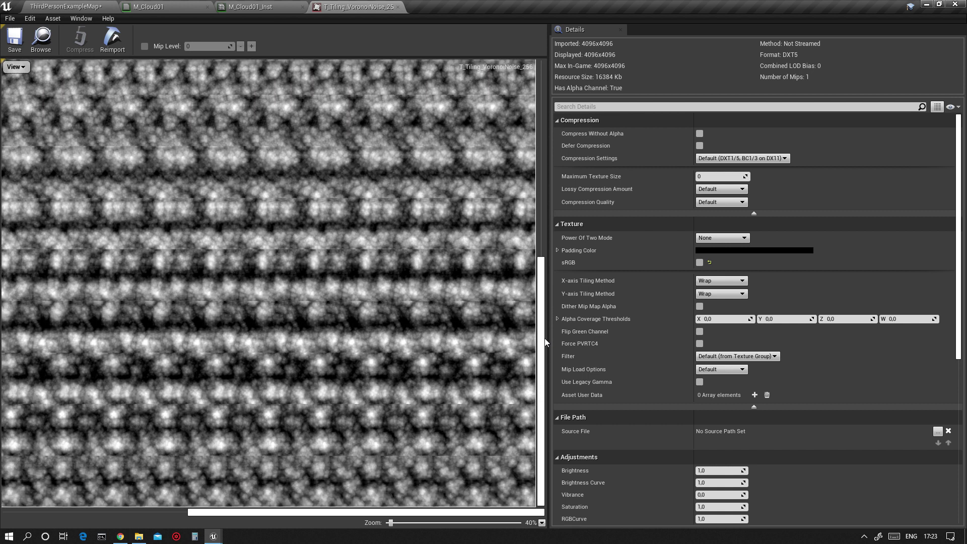
pyautogui.click(398, 7)
# Create a volume texture from T_Tiling_VoronoiNoise_256, keeping the default name T_Tiling_VoronoiNoise_256_Volume
pyautogui.click(68, 6)
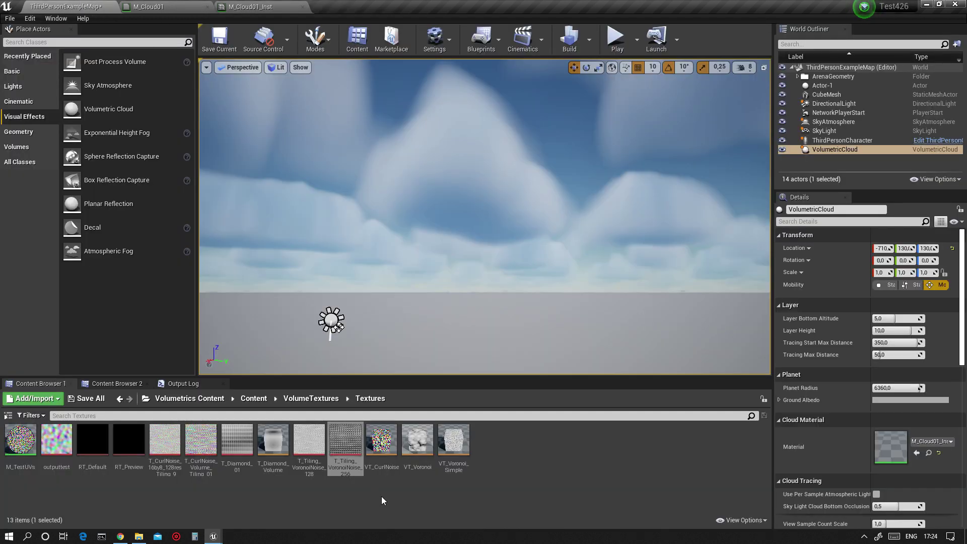
pyautogui.rightClick(356, 454)
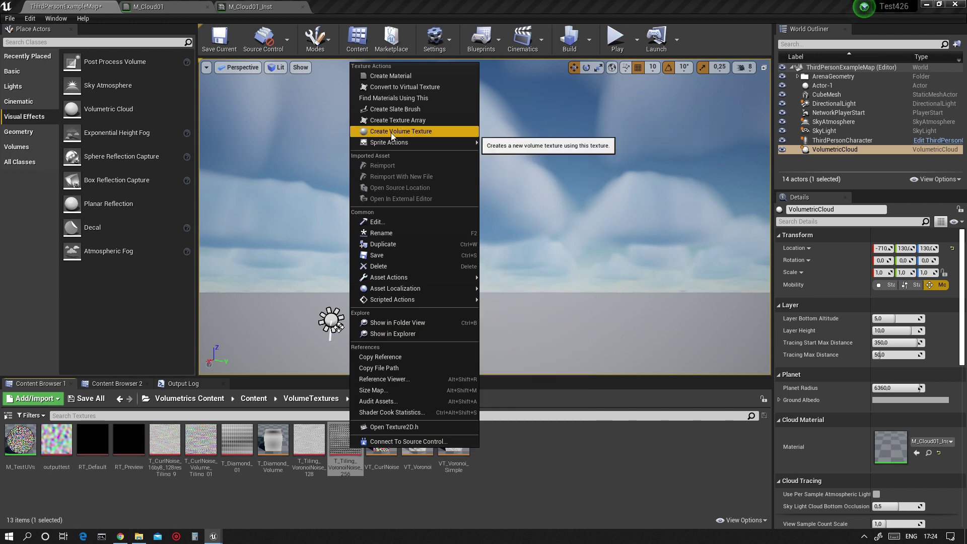
pyautogui.click(434, 132)
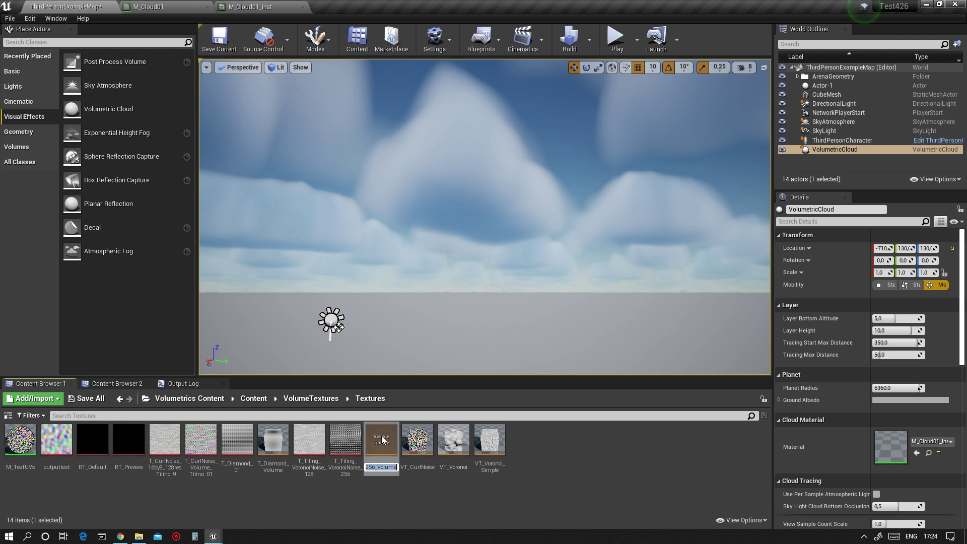
pyautogui.press('Return')
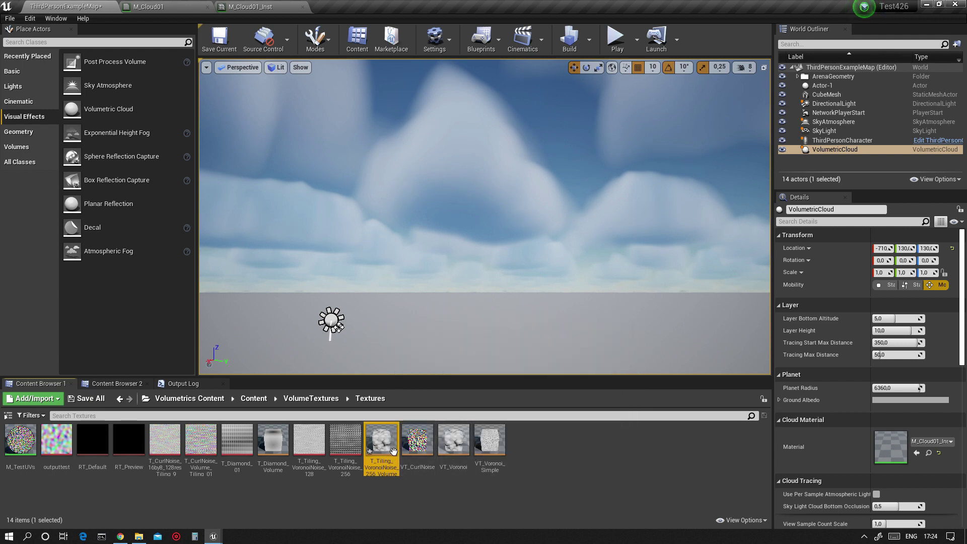
# Open the VT_Voronoi_Simple volume texture, hide its alpha channel and examine the noise volume from different angles
pyautogui.click(497, 448)
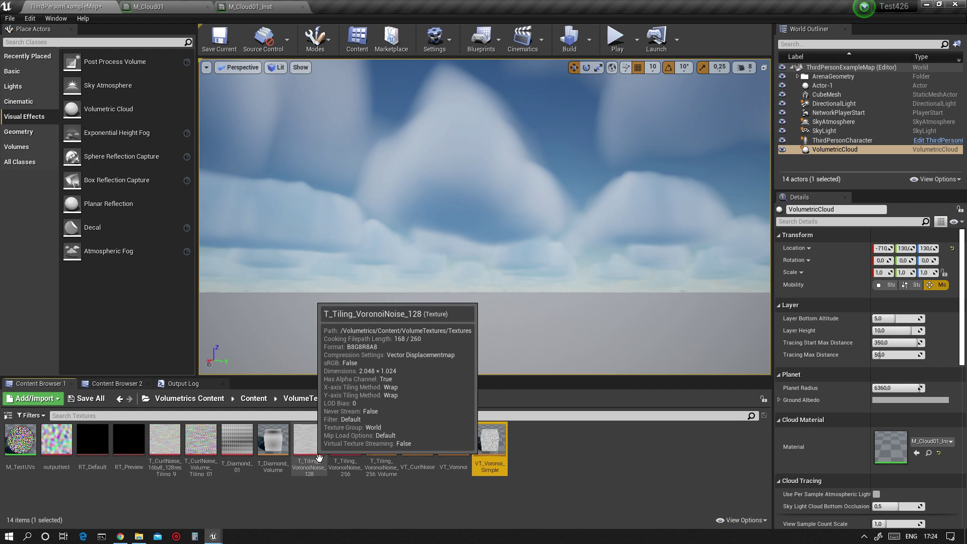
pyautogui.doubleClick(502, 452)
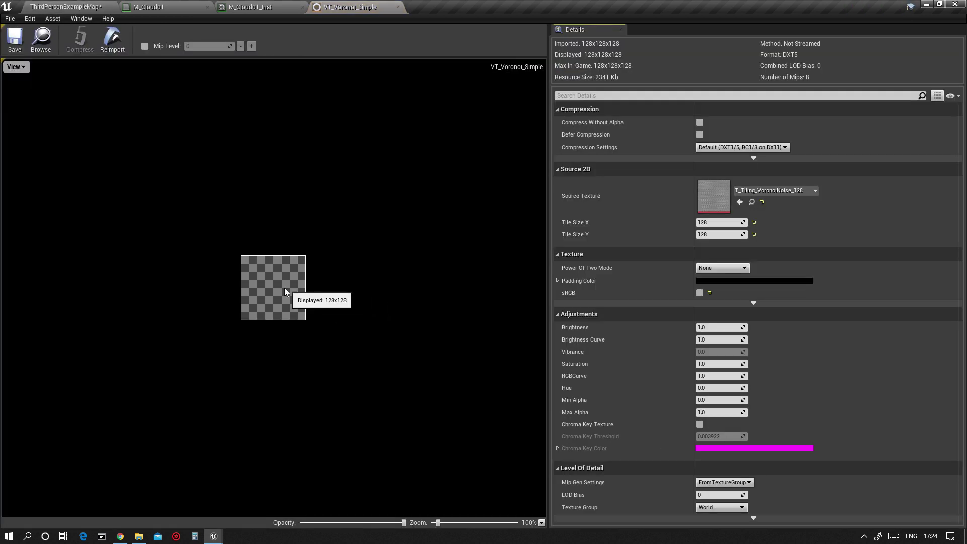
pyautogui.click(19, 69)
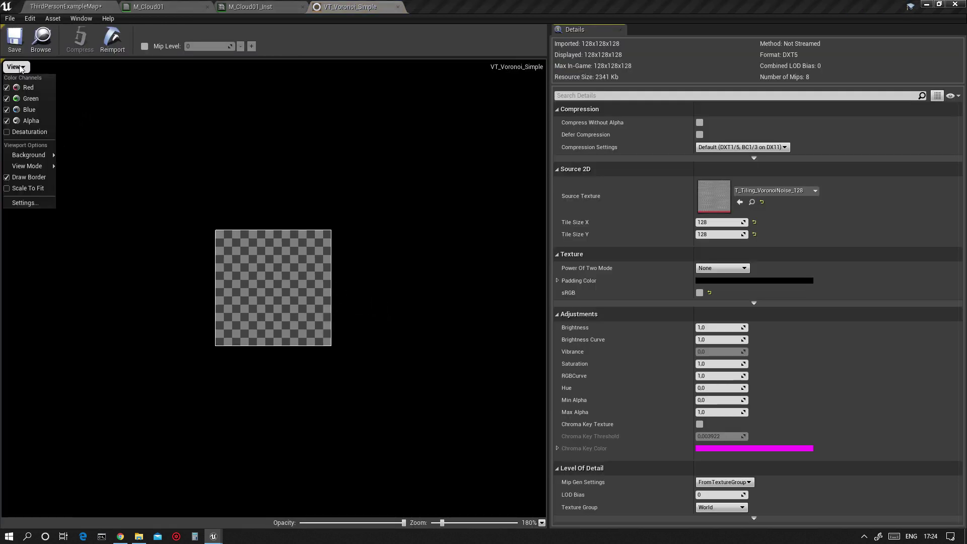
pyautogui.click(21, 120)
pyautogui.moveTo(357, 308); pyautogui.dragTo(316, 382)
pyautogui.scroll(5, 280, 313)
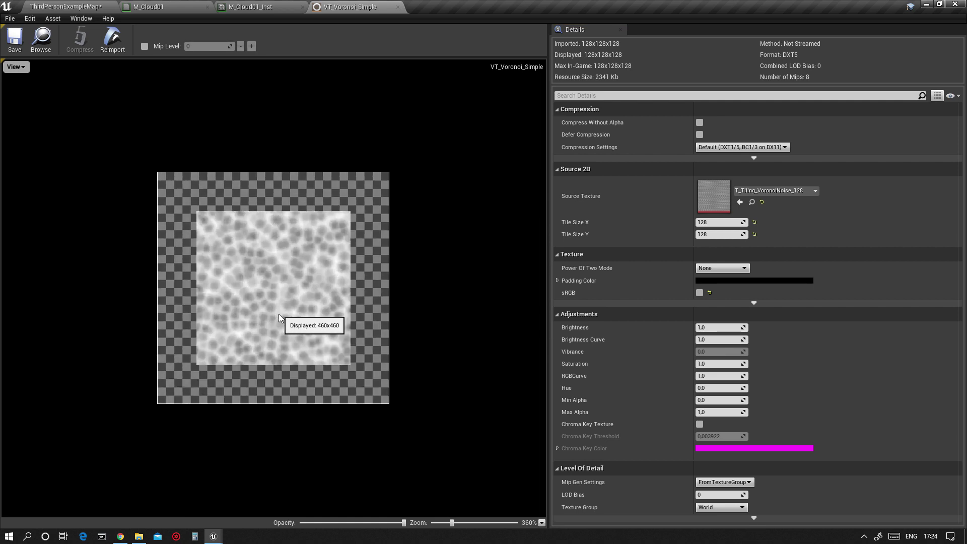
pyautogui.moveTo(279, 316); pyautogui.dragTo(189, 423)
pyautogui.moveTo(257, 261); pyautogui.dragTo(266, 313)
pyautogui.scroll(3, 275, 307)
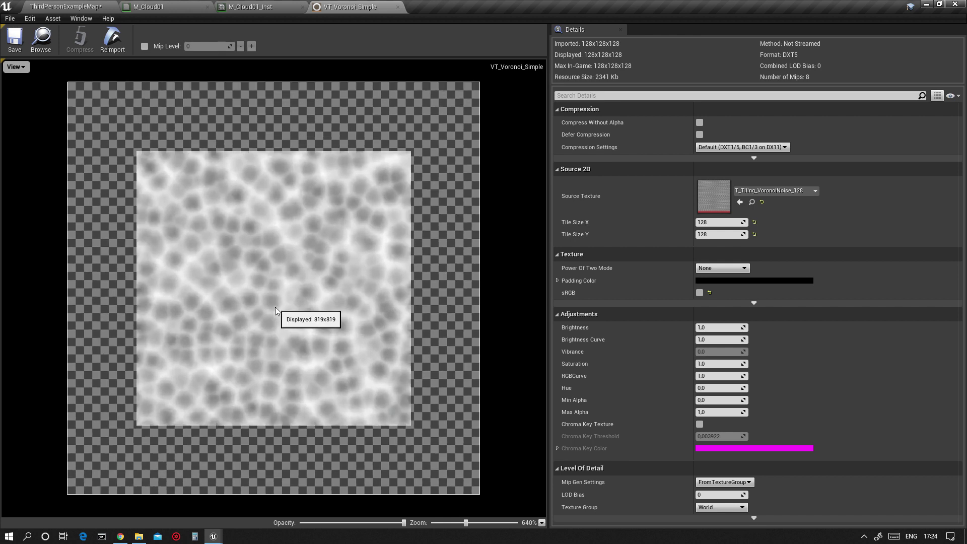
pyautogui.scroll(-3, 316, 315)
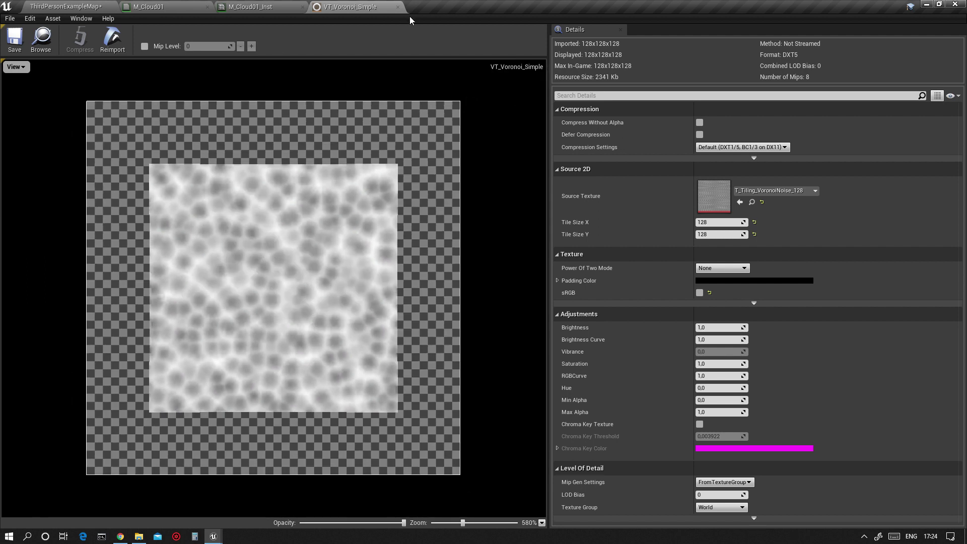
# Close VT_Voronoi_Simple, open the T_Tiling_VoronoiNoise_256 texture from the level's content folder, hide its alpha channel, examine the noise up close and close it
pyautogui.click(398, 7)
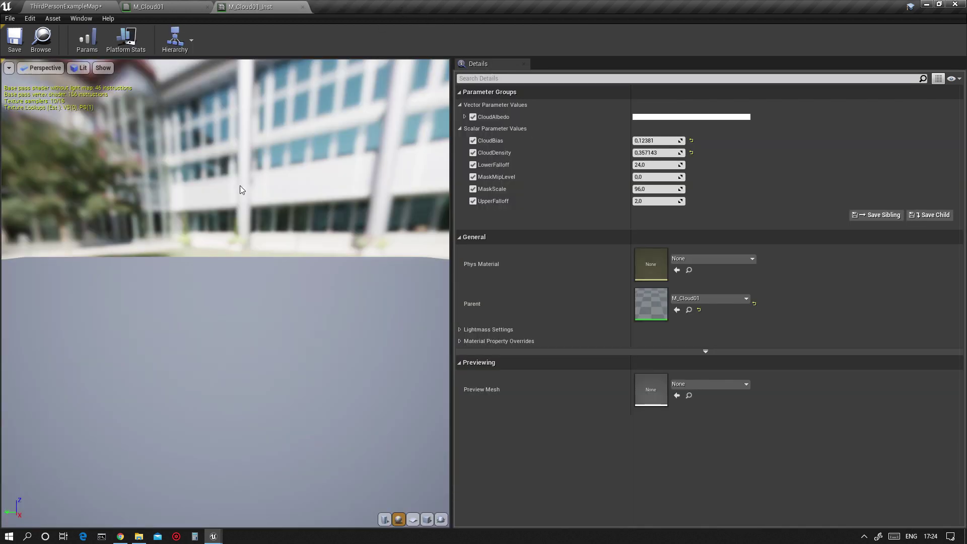
pyautogui.click(90, 8)
pyautogui.click(350, 448)
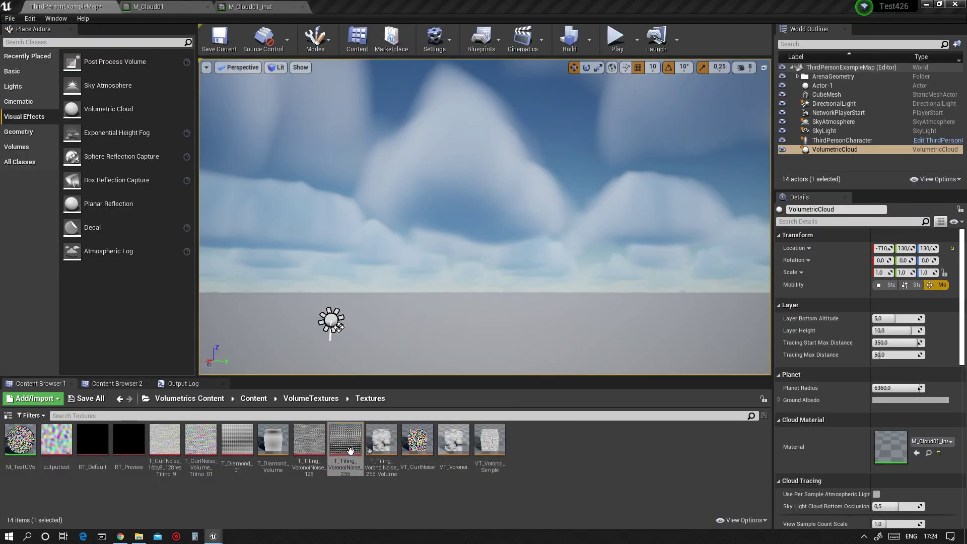
pyautogui.moveTo(966, 79); pyautogui.dragTo(236, 124)
pyautogui.click(239, 196)
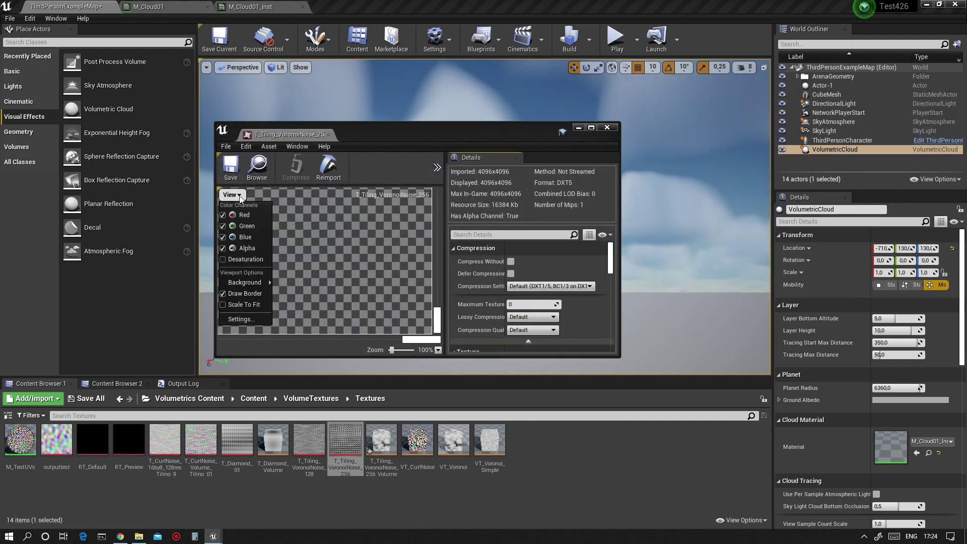
pyautogui.click(243, 248)
pyautogui.scroll(3, 334, 262)
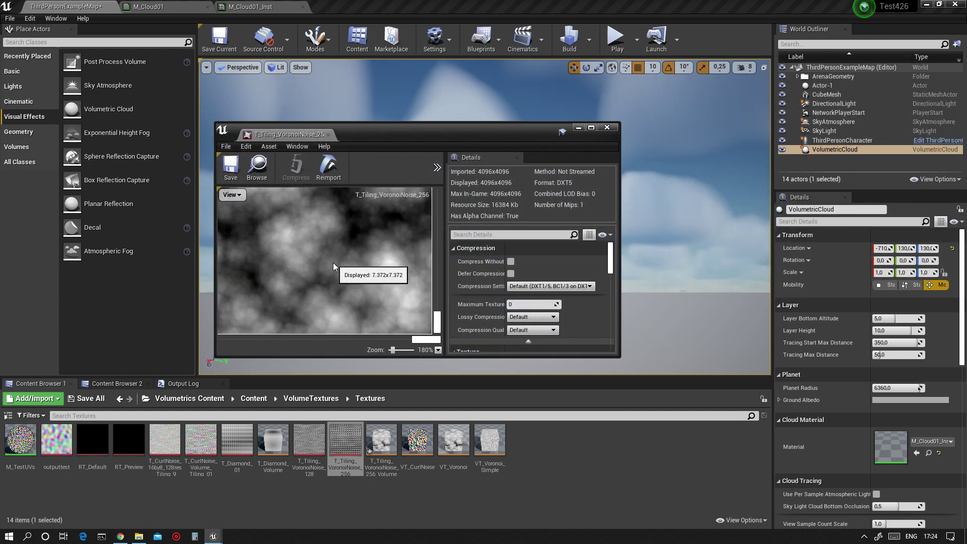
pyautogui.scroll(2, 302, 252)
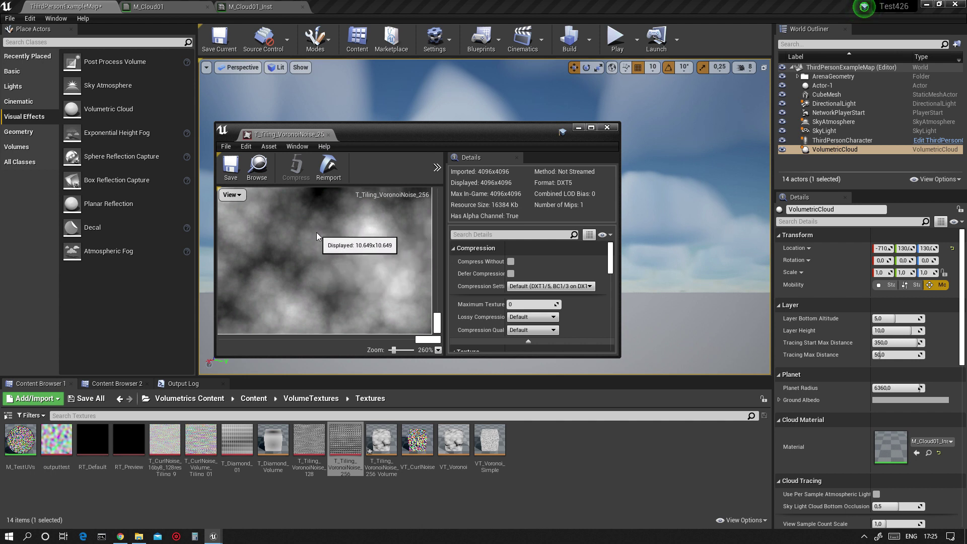
pyautogui.click(328, 135)
# Add a Texture Sample of T_Tiling_VoronoiNoise_256_Volume to the M_Cloud01 graph and place it below the existing mask Texture Sample, under CloudBias
pyautogui.click(389, 449)
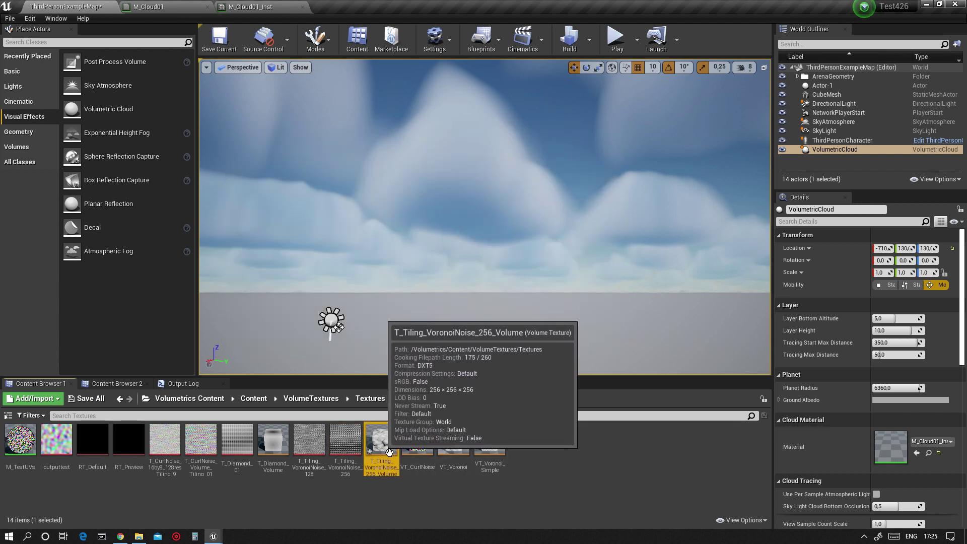
pyautogui.moveTo(389, 451); pyautogui.dragTo(435, 321)
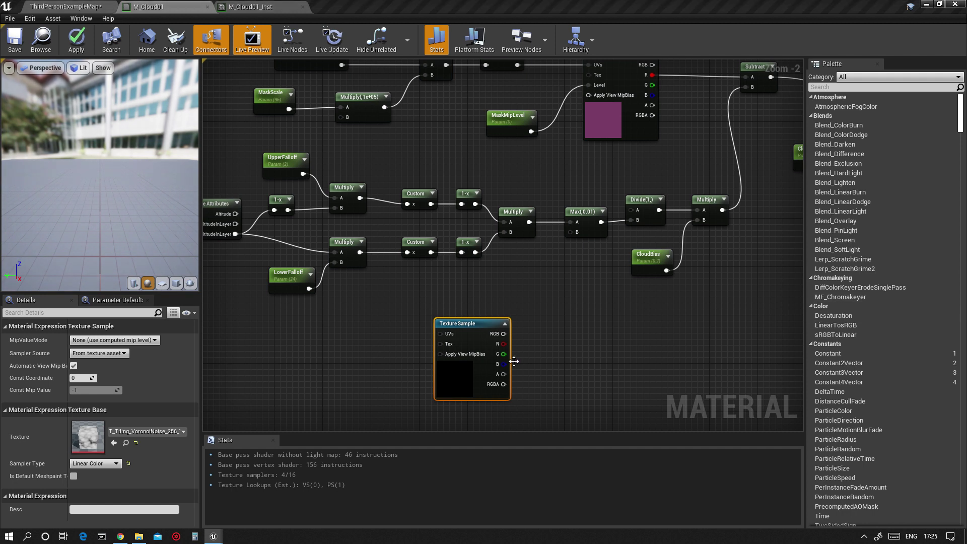
pyautogui.click(530, 323)
pyautogui.moveTo(530, 323); pyautogui.dragTo(494, 279, button='right')
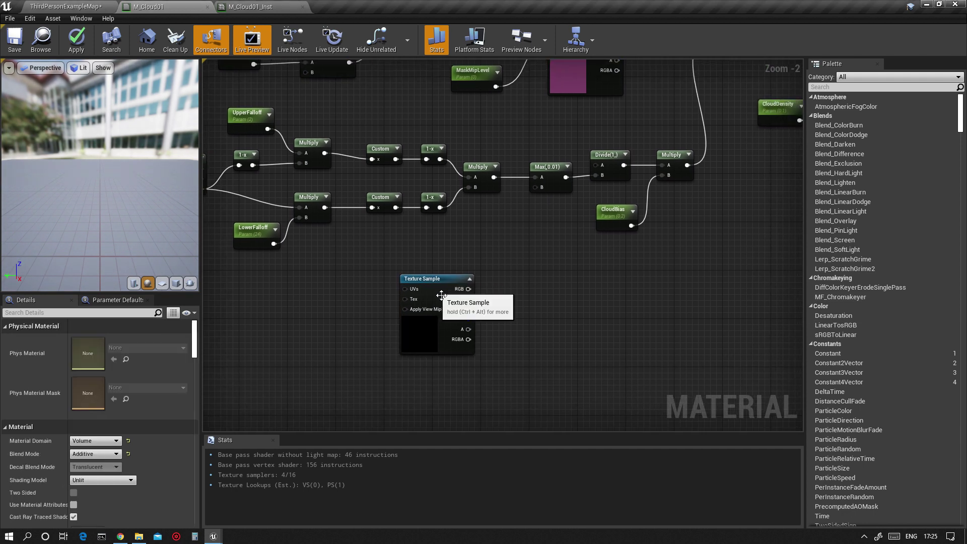
pyautogui.click(442, 294)
pyautogui.scroll(-2, 501, 269)
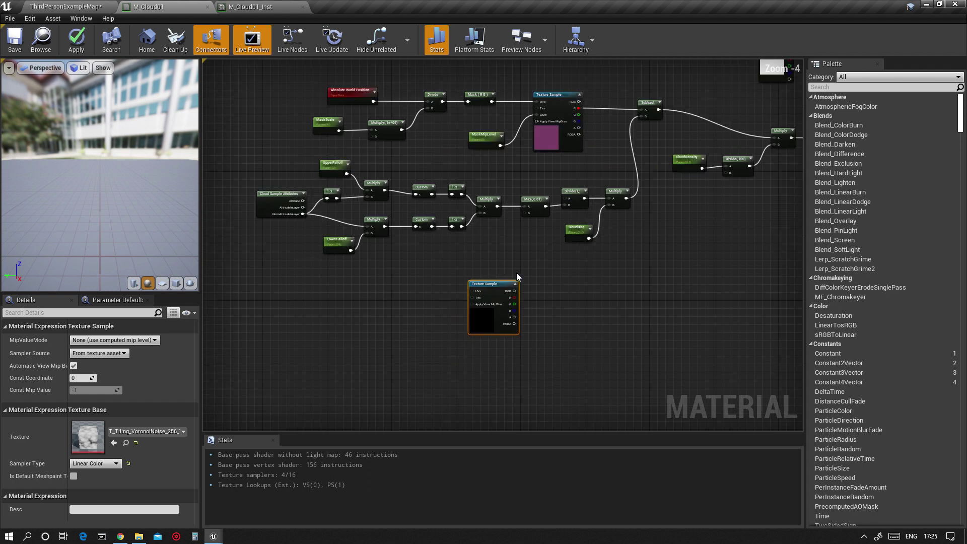
pyautogui.moveTo(496, 289); pyautogui.dragTo(560, 277)
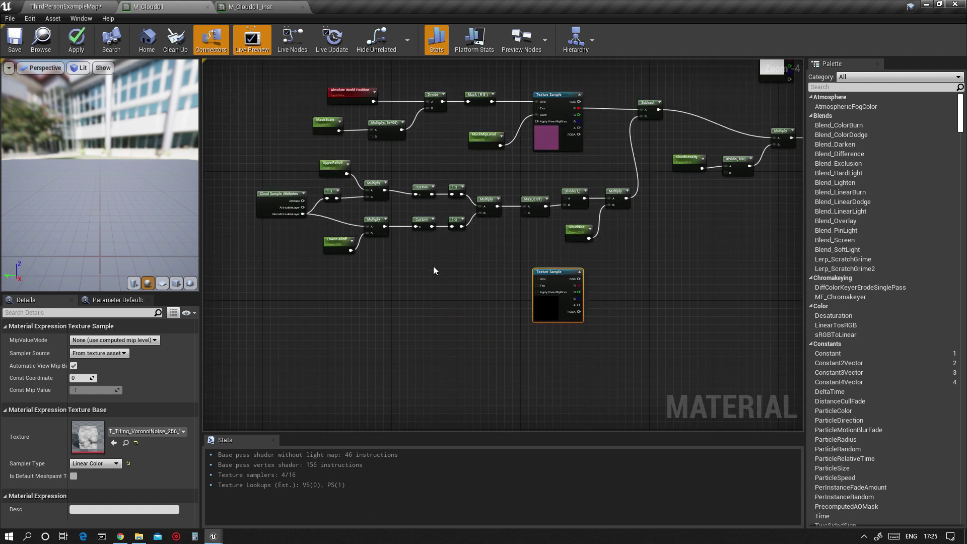
pyautogui.moveTo(452, 161); pyautogui.dragTo(442, 169, button='right')
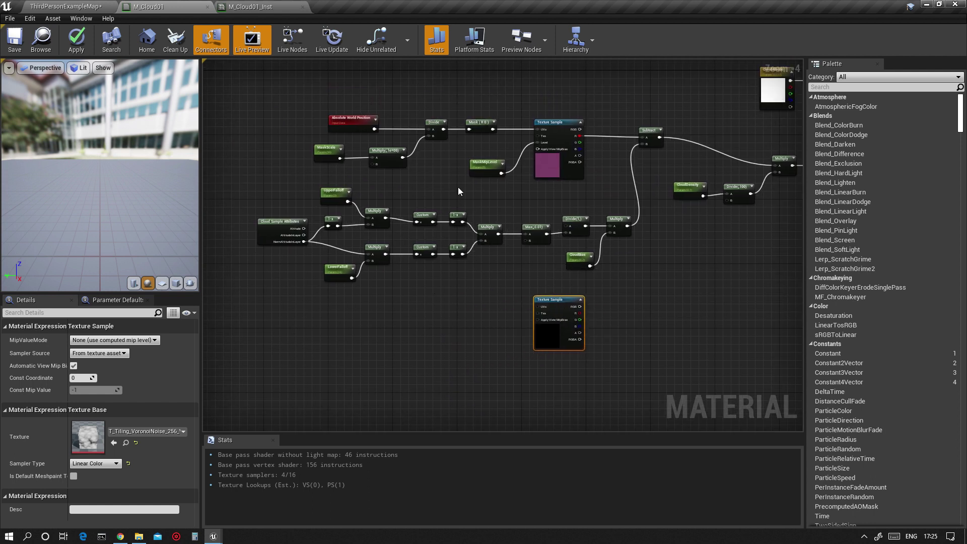
# Duplicate the Absolute World Position, MaskScale, Multiply and Divide nodes beside the new Texture Sample and delete the duplicated MaskScale parameter
pyautogui.moveTo(295, 105); pyautogui.dragTo(436, 168)
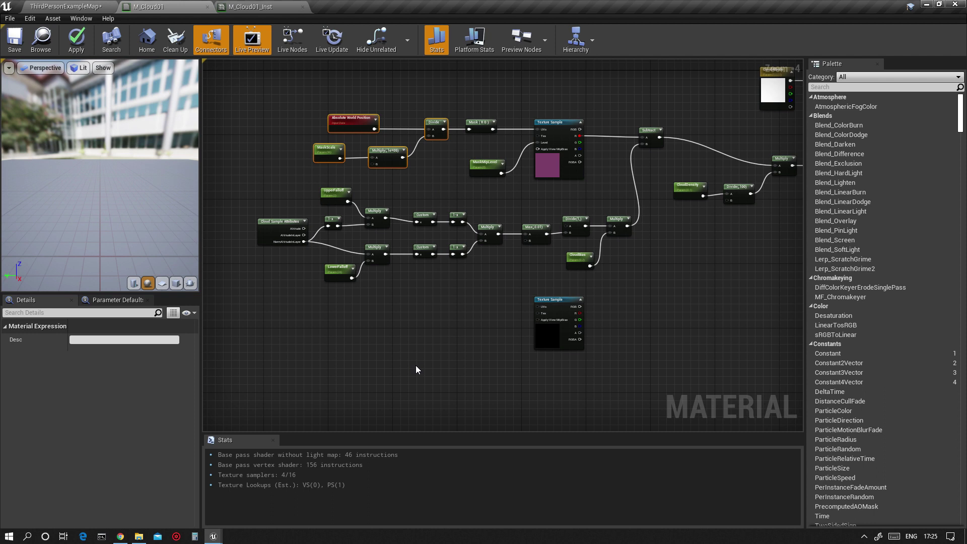
pyautogui.hotkey('ctrl', 'v')
pyautogui.click(353, 371)
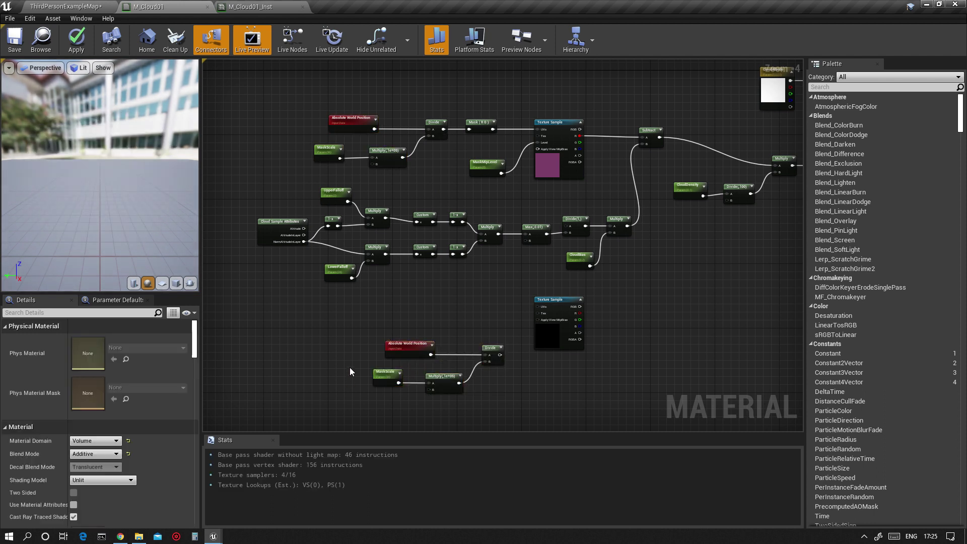
pyautogui.click(392, 380)
pyautogui.press('Delete')
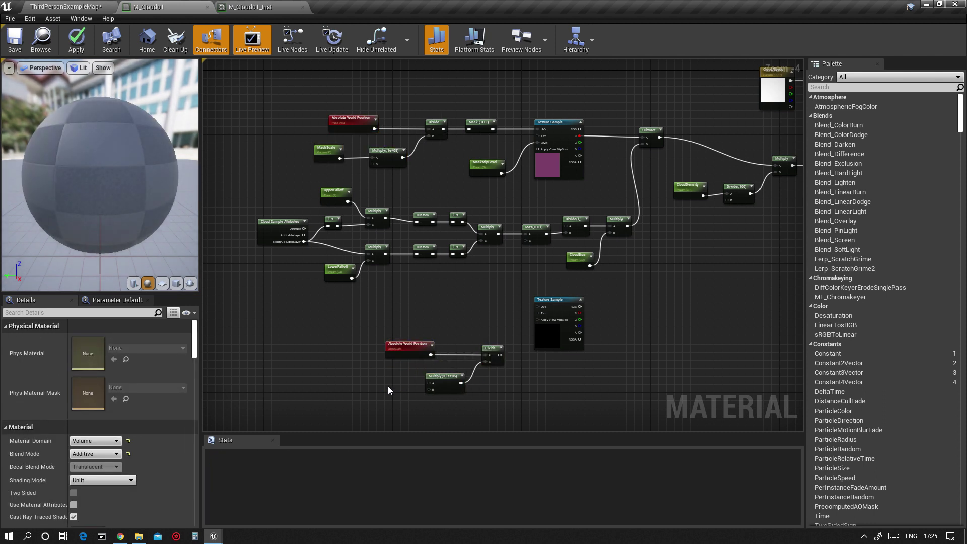
# Create a scalar parameter CloudDetailsScale with default value 12 and connect it to input A of the duplicated Multiply node
pyautogui.click(389, 387)
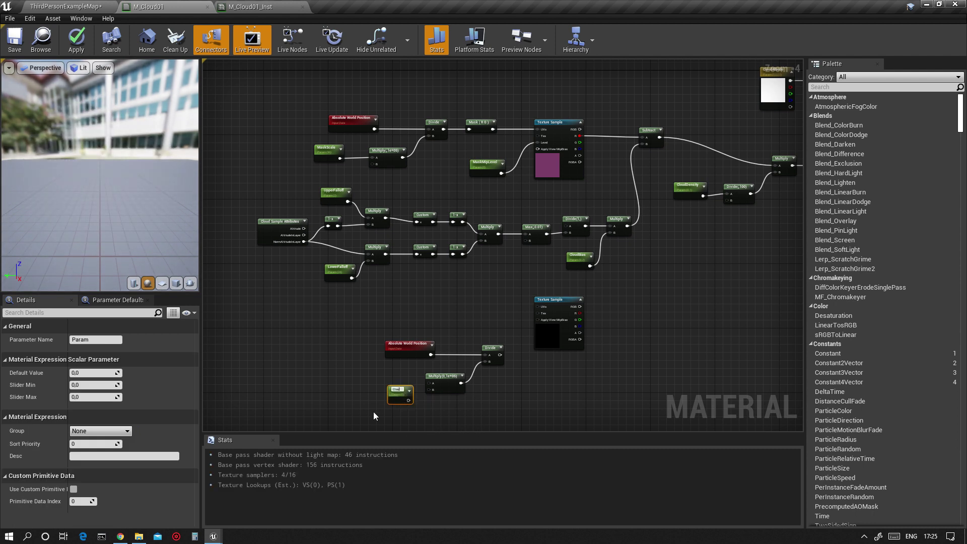
pyautogui.write('dScaleDetails')
pyautogui.press('Return')
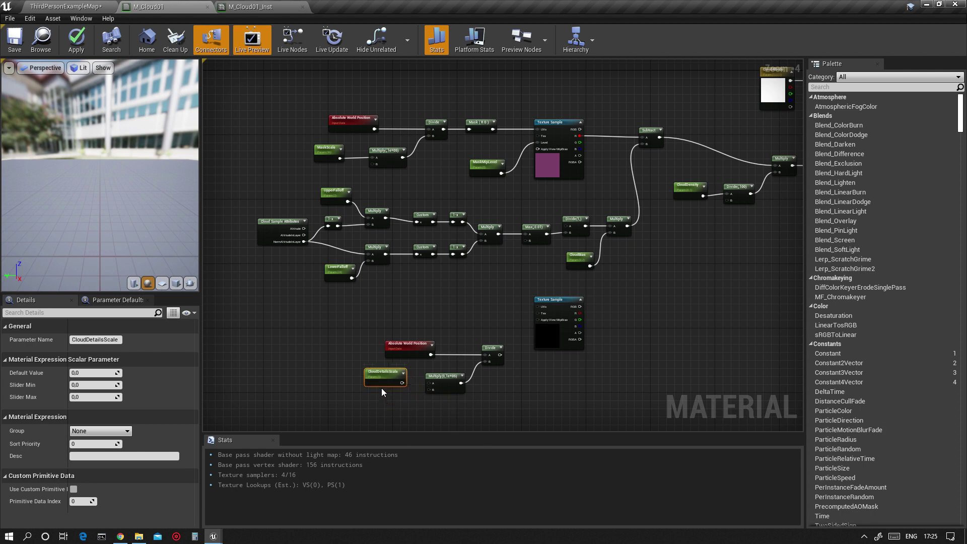
pyautogui.scroll(4, 398, 391)
pyautogui.moveTo(407, 384); pyautogui.dragTo(458, 375)
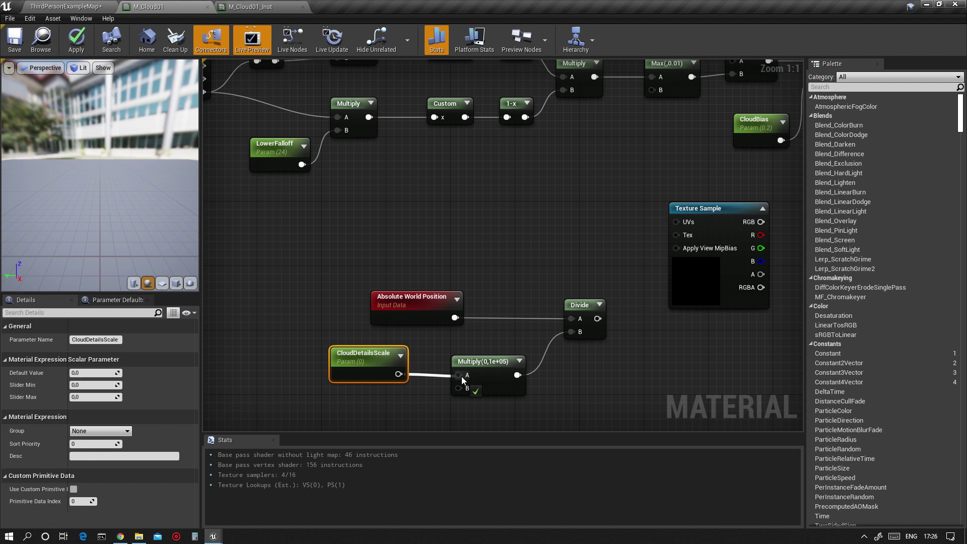
pyautogui.click(90, 374)
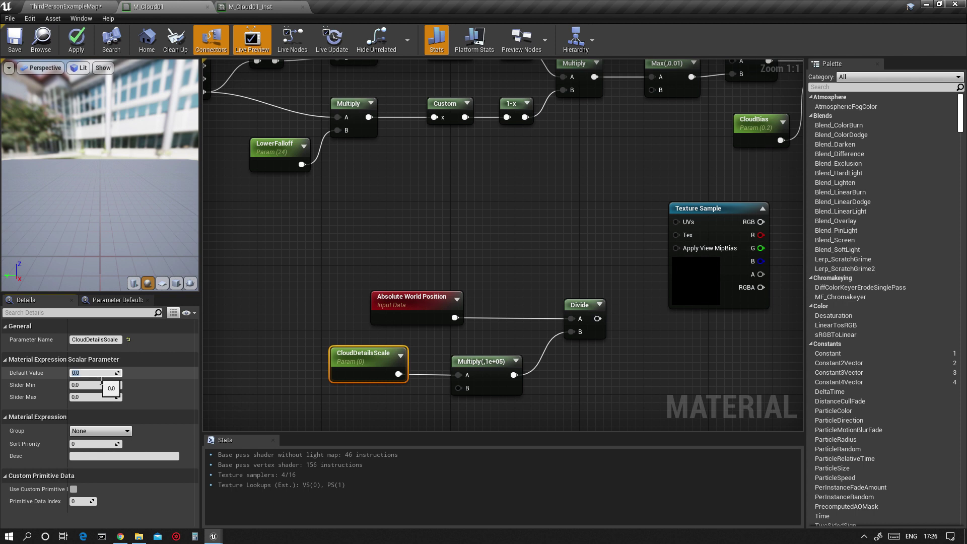
pyautogui.press('Return')
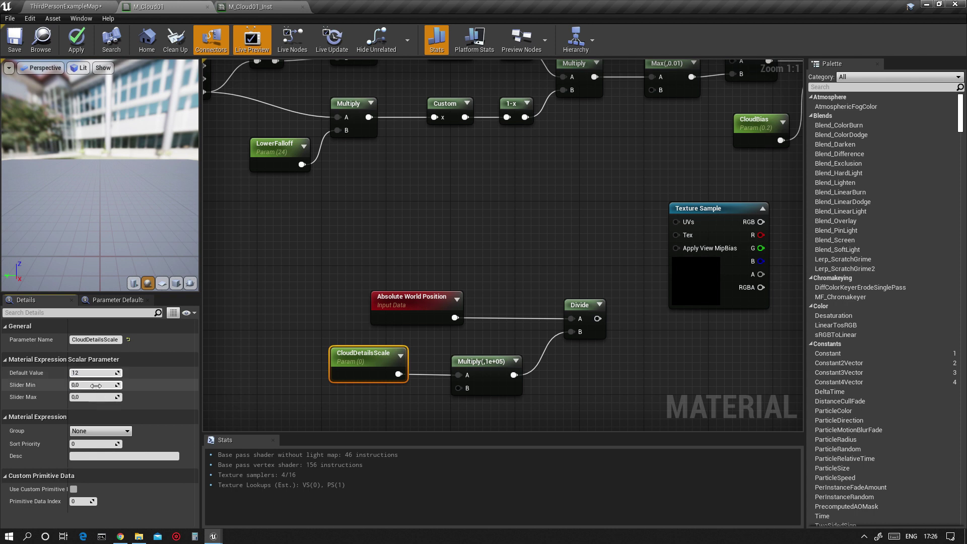
# Move the duplicated scaling nodes up level with the new Texture Sample and connect the Divide output to its UVs
pyautogui.moveTo(470, 296); pyautogui.dragTo(408, 301, button='right')
pyautogui.moveTo(302, 225); pyautogui.dragTo(554, 424)
pyautogui.moveTo(447, 317); pyautogui.dragTo(381, 243)
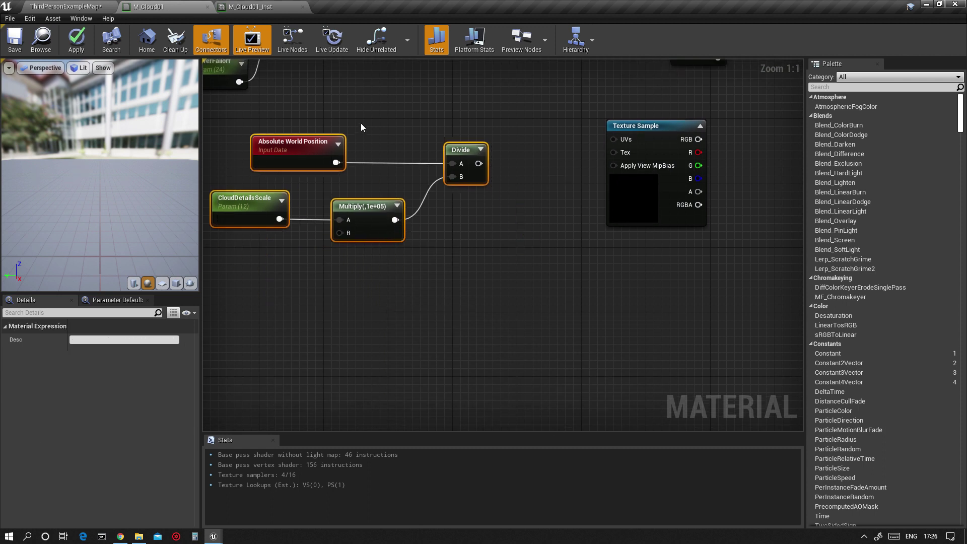
pyautogui.moveTo(361, 128); pyautogui.dragTo(346, 234, button='right')
pyautogui.moveTo(449, 254); pyautogui.dragTo(450, 239)
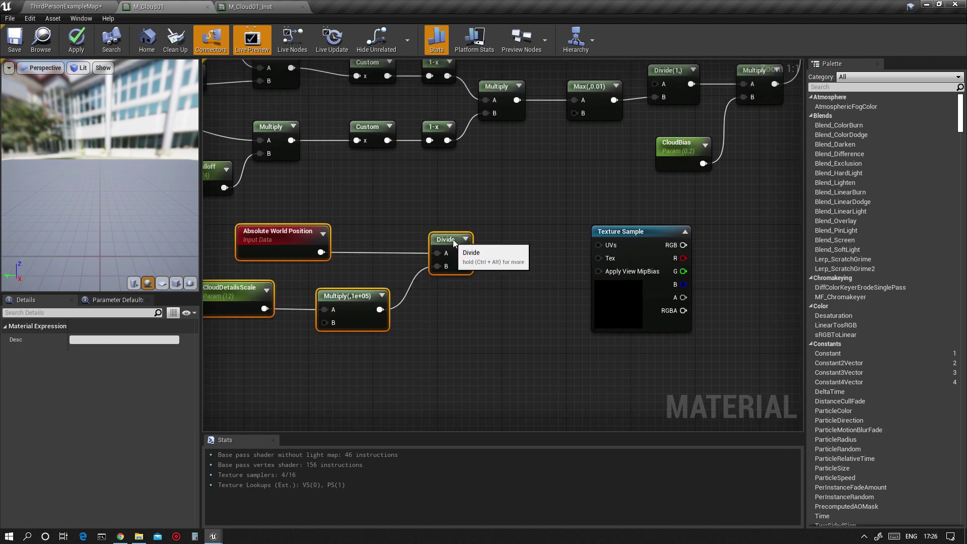
pyautogui.scroll(-2, 434, 262)
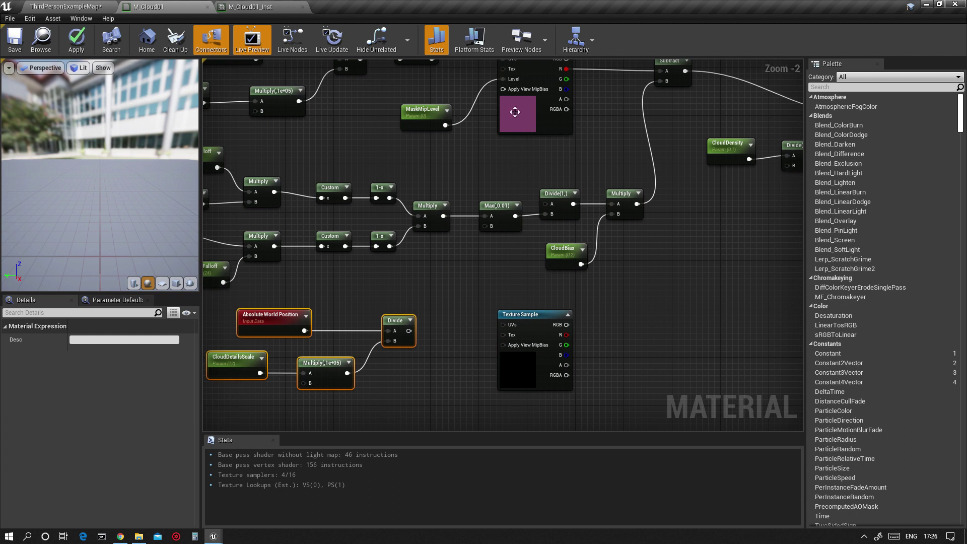
pyautogui.click(548, 333)
pyautogui.moveTo(549, 332); pyautogui.dragTo(537, 283, button='right')
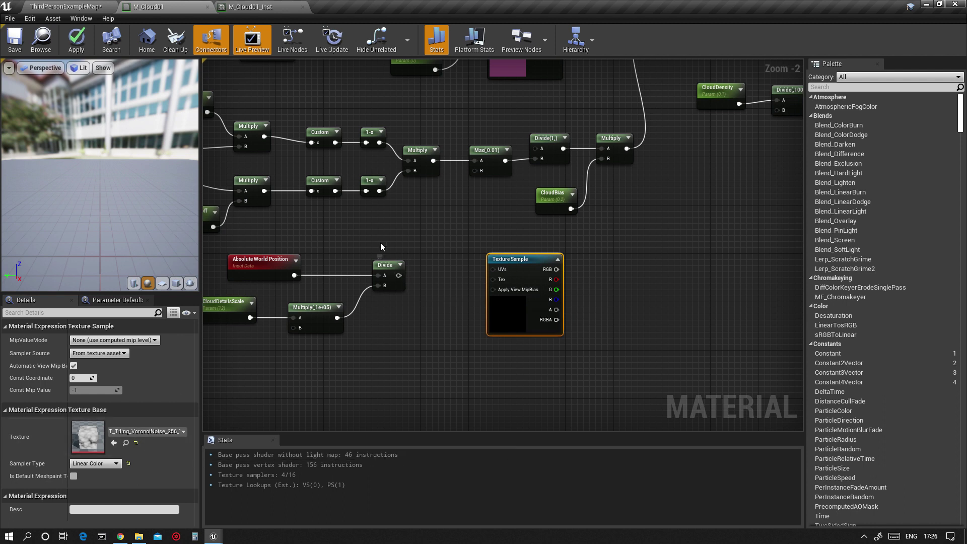
pyautogui.moveTo(399, 276); pyautogui.dragTo(528, 282)
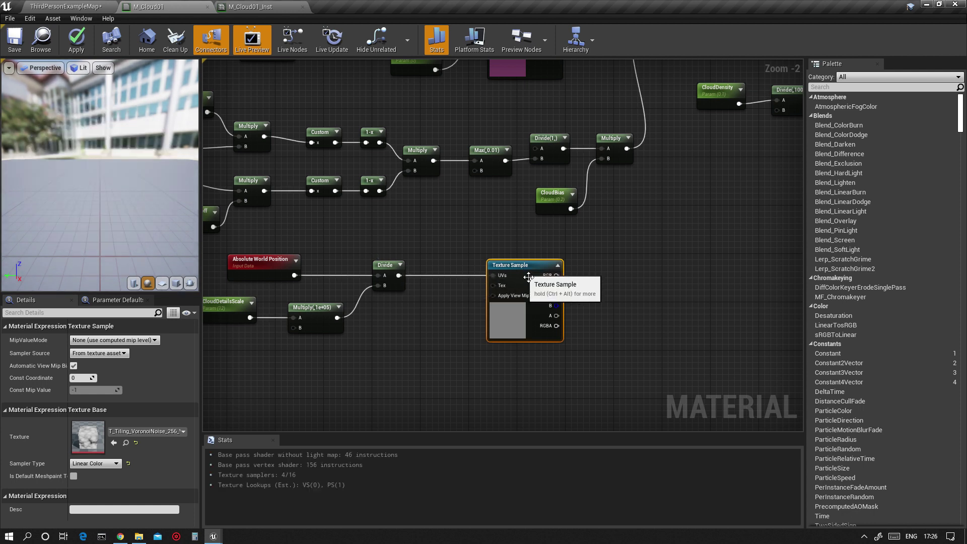
# Disable Automatic View Mip Bias on the new Texture Sample and set its MipValueMode to MipLevel (absolute, 0 is full resolution)
pyautogui.click(74, 366)
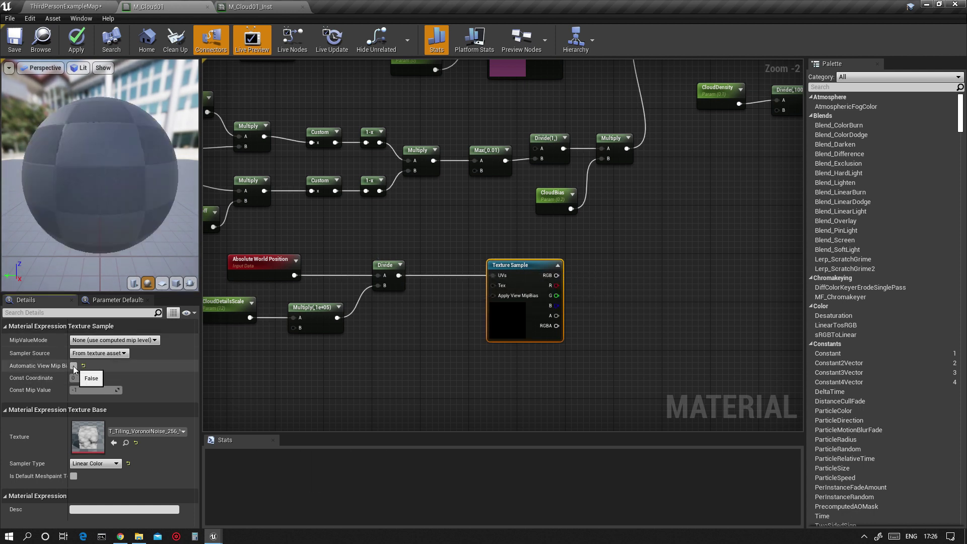
pyautogui.click(116, 340)
pyautogui.click(84, 358)
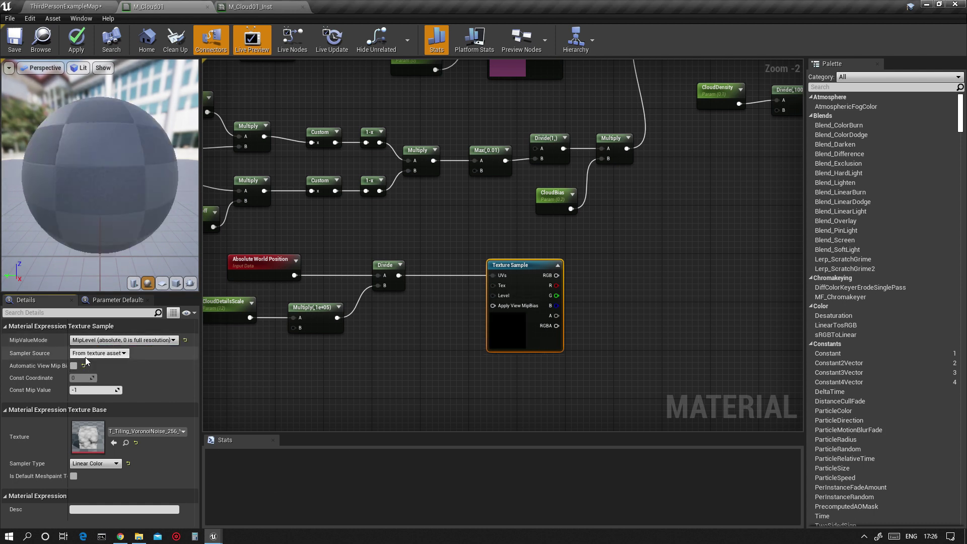
# Create a scalar parameter CloudDetailsMipLevel, connect it to the new Texture Sample's Level input and place it just beside the sample
pyautogui.moveTo(377, 356); pyautogui.dragTo(370, 353, button='right')
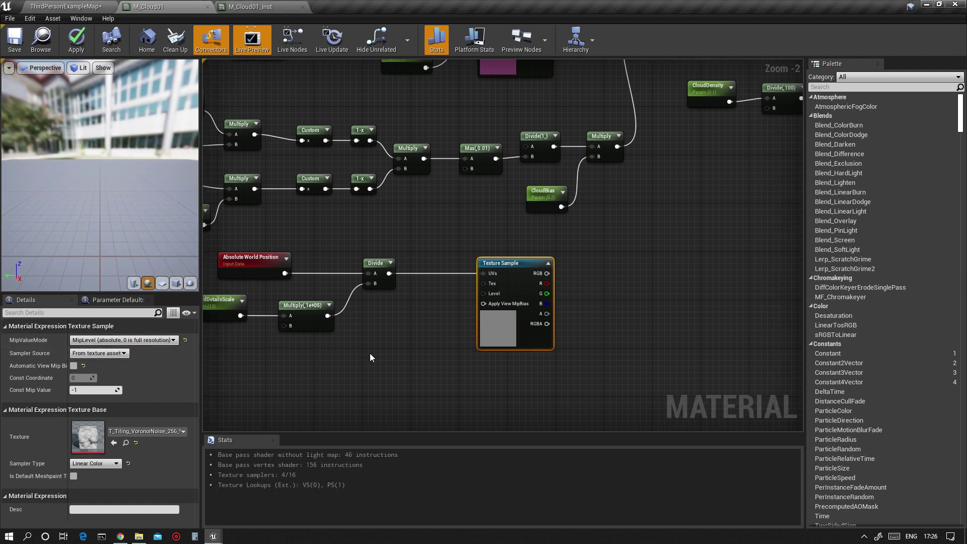
pyautogui.click(393, 334)
pyautogui.write('ssss')
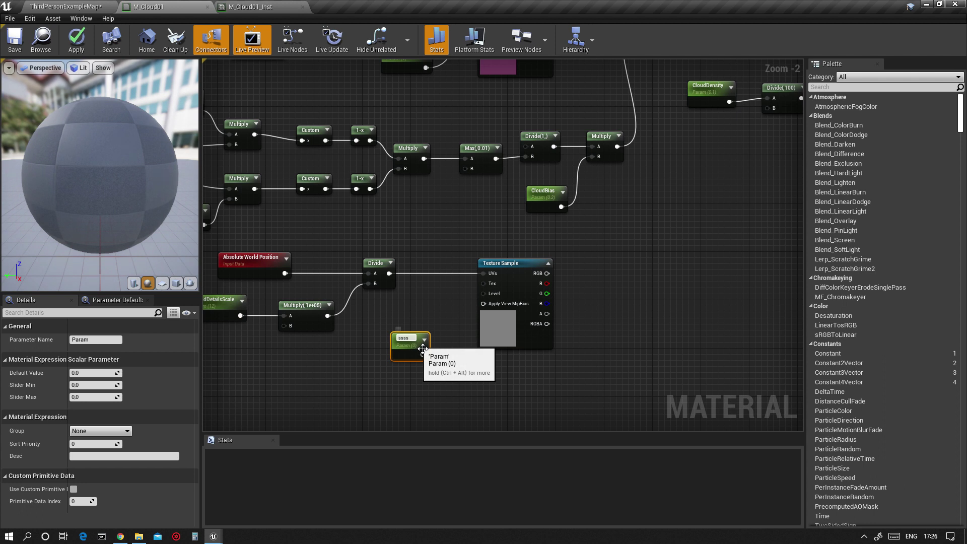
pyautogui.hotkey('ctrl', 'a')
pyautogui.write('C')
pyautogui.press('Return')
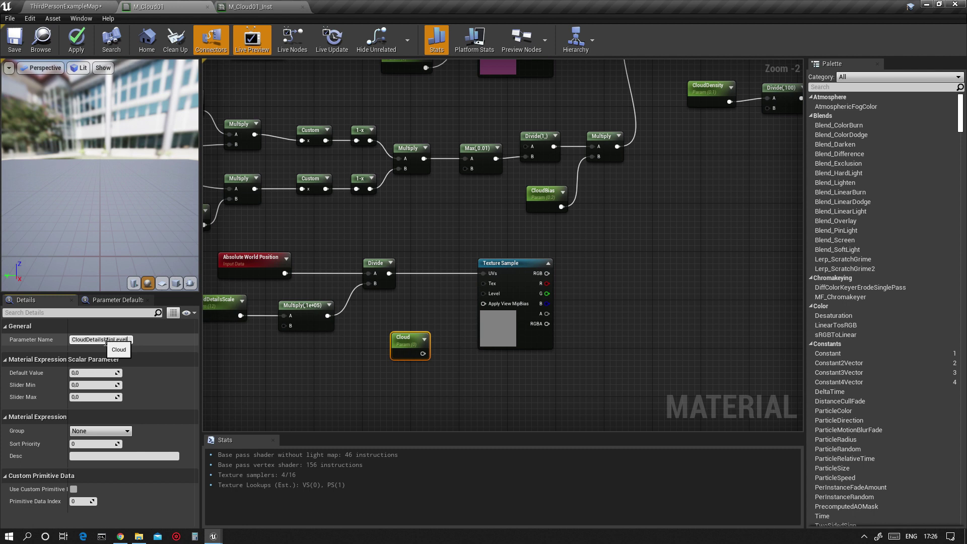
pyautogui.press('Return')
pyautogui.moveTo(452, 354); pyautogui.dragTo(492, 294)
pyautogui.moveTo(425, 348); pyautogui.dragTo(414, 328)
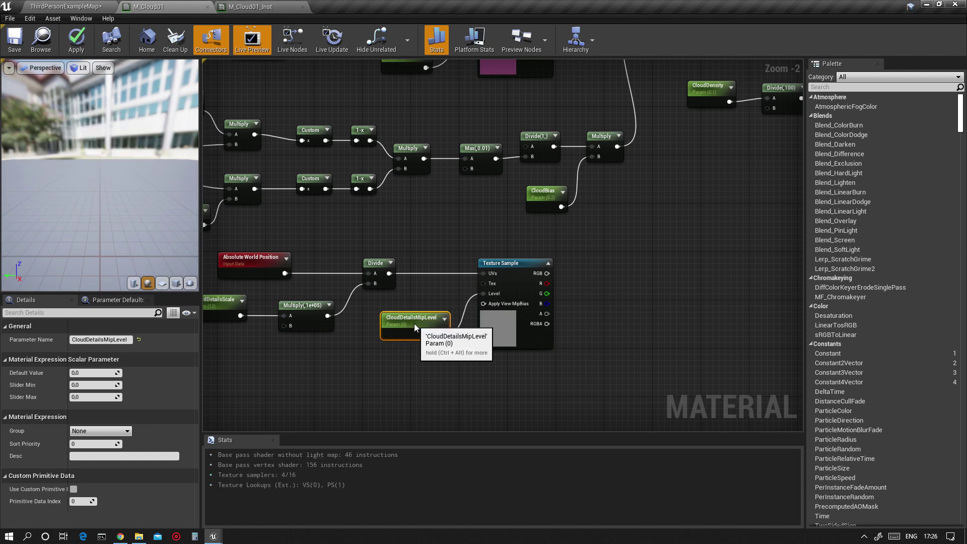
pyautogui.moveTo(458, 193); pyautogui.dragTo(486, 253, button='right')
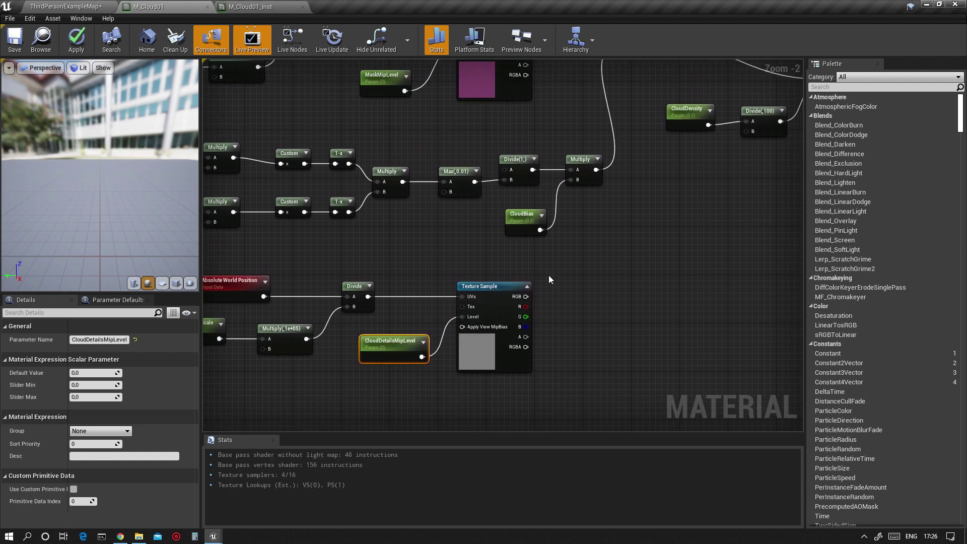
pyautogui.moveTo(552, 296); pyautogui.dragTo(471, 281, button='right')
pyautogui.moveTo(446, 292); pyautogui.dragTo(484, 293)
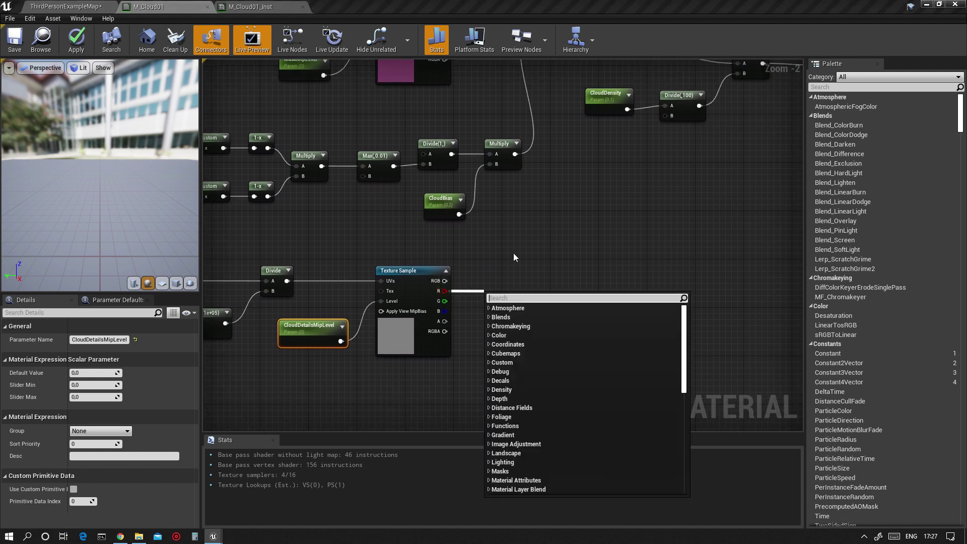
pyautogui.click(513, 254)
pyautogui.press('s')
pyautogui.click(485, 288)
pyautogui.write('ss')
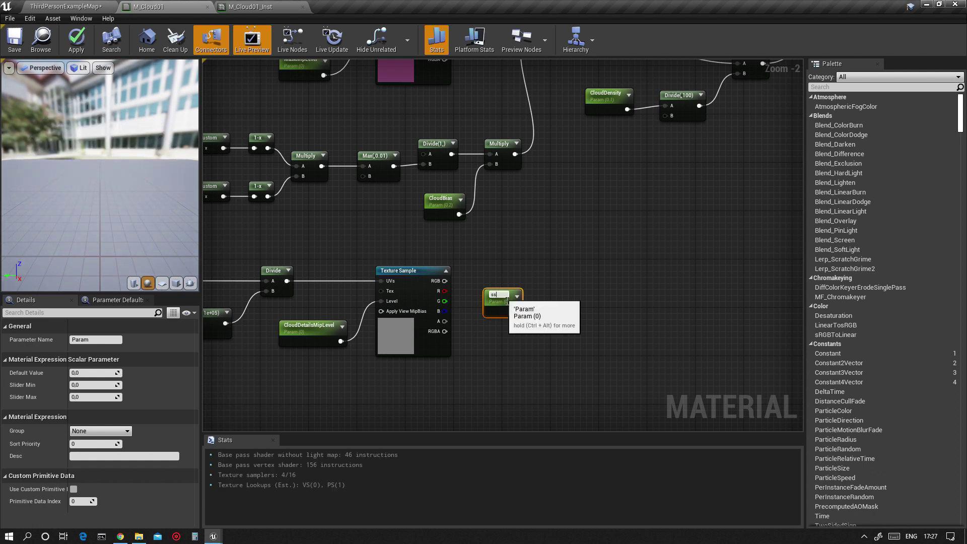
pyautogui.press('Return')
pyautogui.moveTo(482, 261); pyautogui.dragTo(556, 361)
pyautogui.press('Delete')
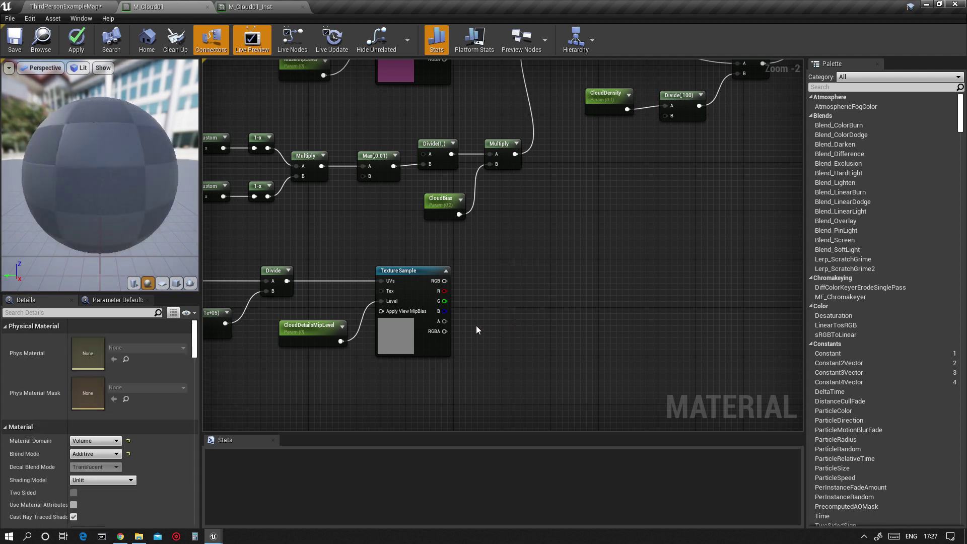
# Add a Subtract node fed by the detail Texture Sample's R output and set its Const B to 0.5
pyautogui.moveTo(445, 291); pyautogui.dragTo(474, 292)
pyautogui.write('s')
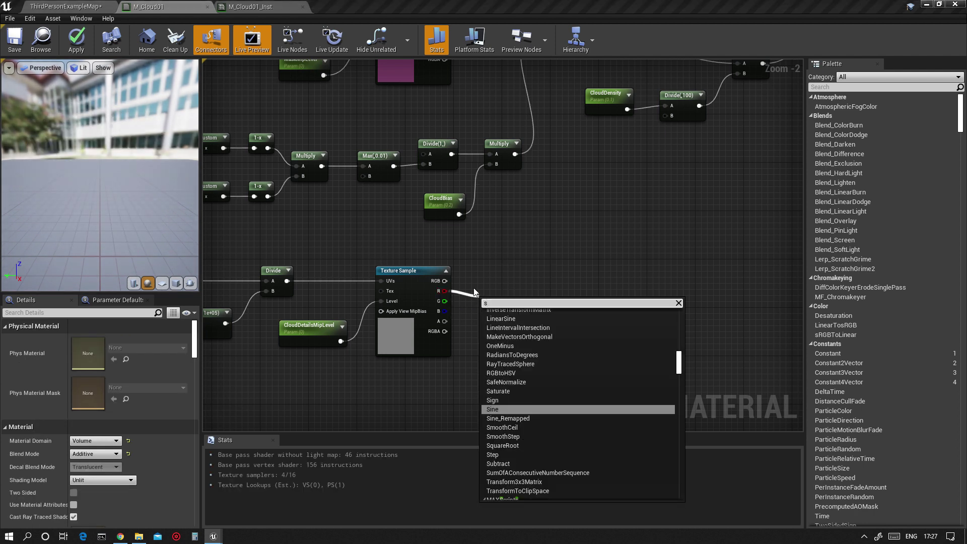
pyautogui.write('ub')
pyautogui.click(492, 358)
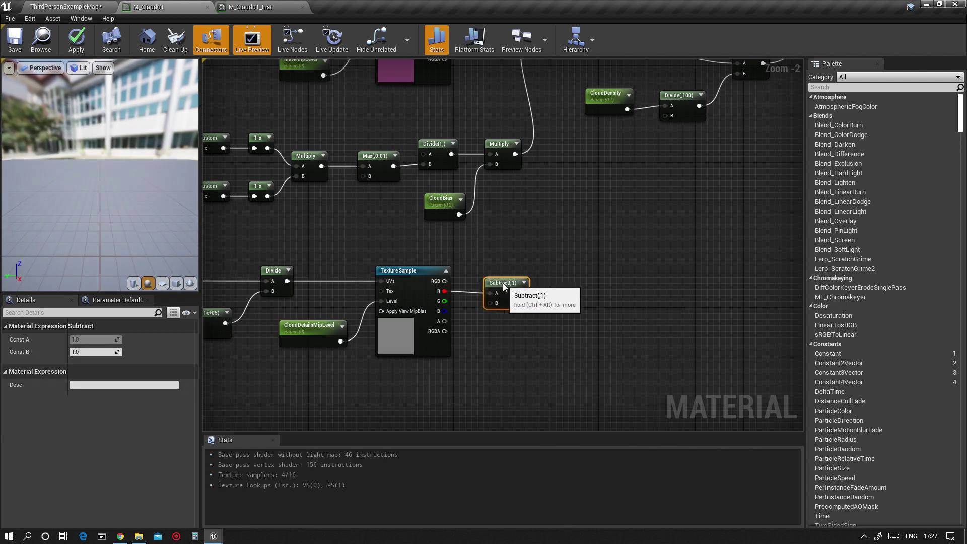
pyautogui.click(96, 352)
pyautogui.write('0,5')
pyautogui.press('Return')
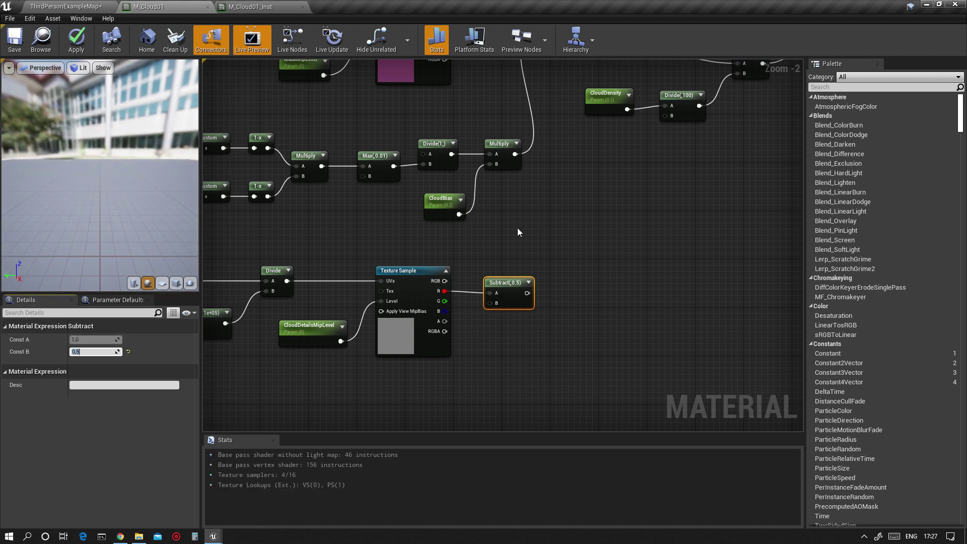
# Add a Multiply node after the new Subtract node and connect the Subtract output to its input A
pyautogui.moveTo(518, 232); pyautogui.dragTo(433, 213, button='right')
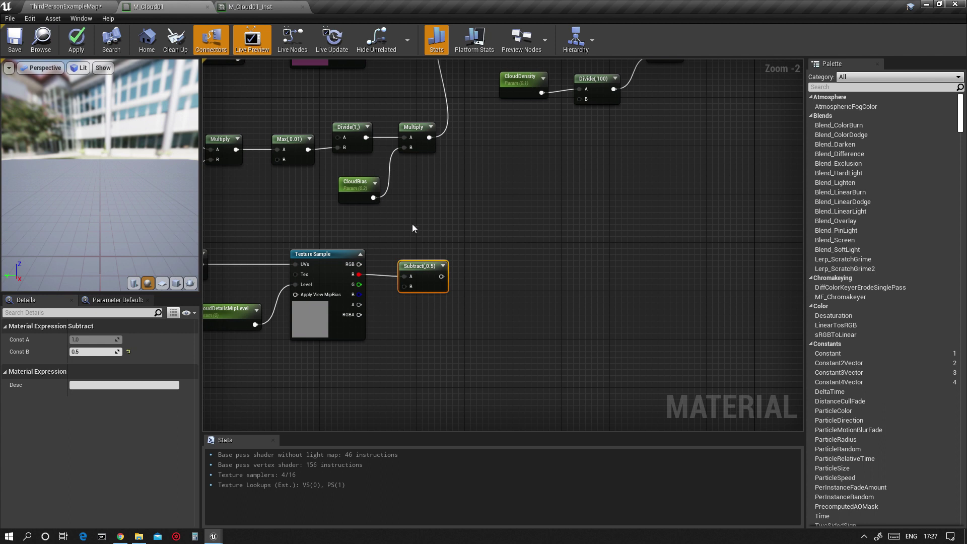
pyautogui.click(488, 268)
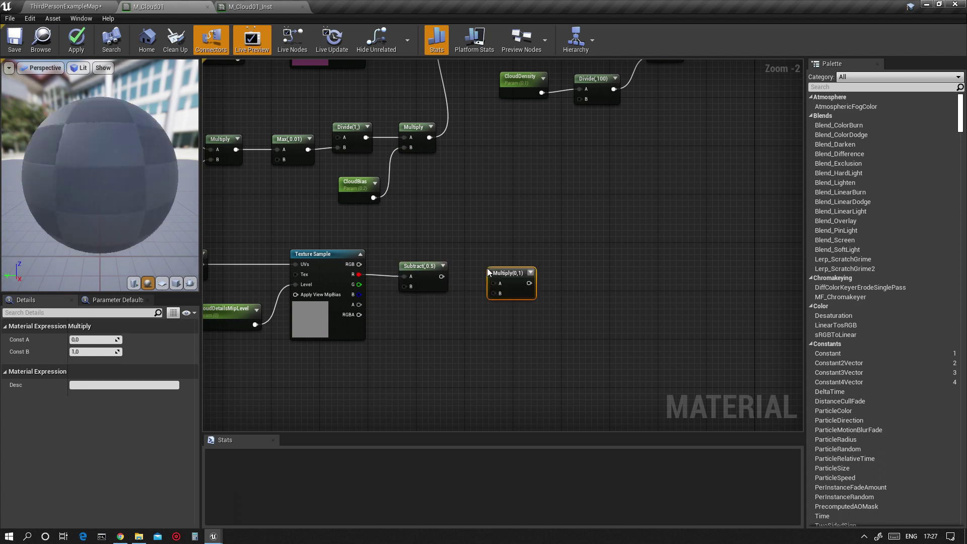
pyautogui.moveTo(442, 276); pyautogui.dragTo(491, 277)
# Create a scalar parameter named CloudDetails below the Subtract and Multiply nodes
pyautogui.moveTo(444, 320); pyautogui.dragTo(450, 284, button='right')
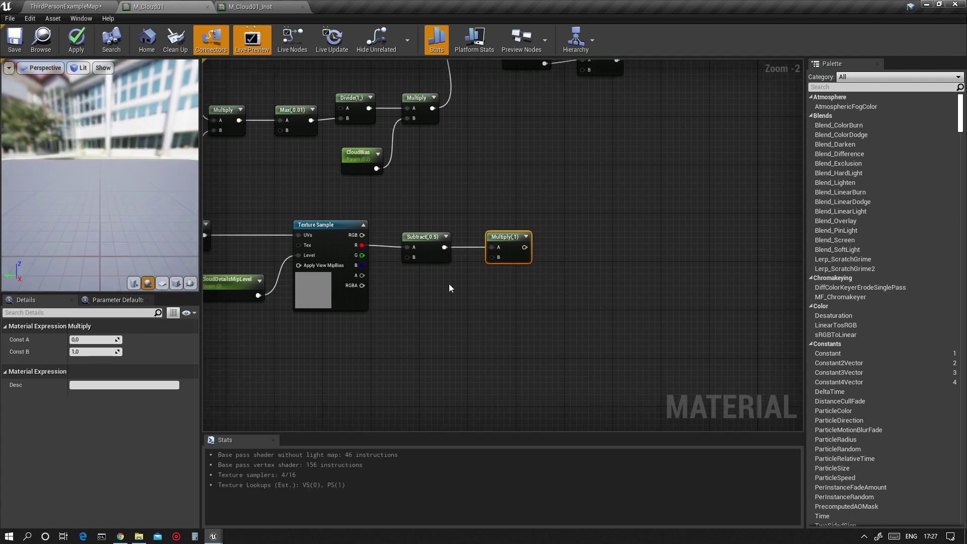
pyautogui.click(438, 301)
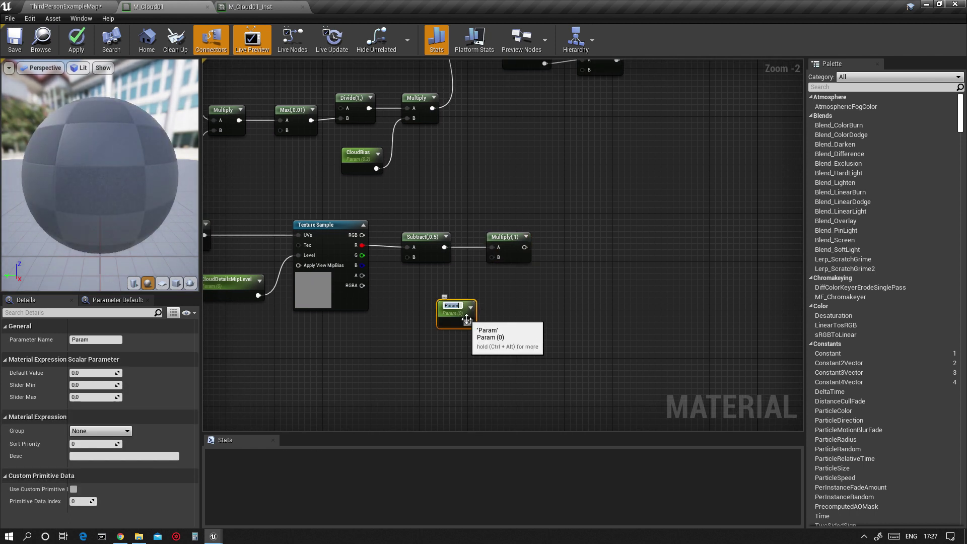
pyautogui.write('CloudDetailS')
pyautogui.press('Return')
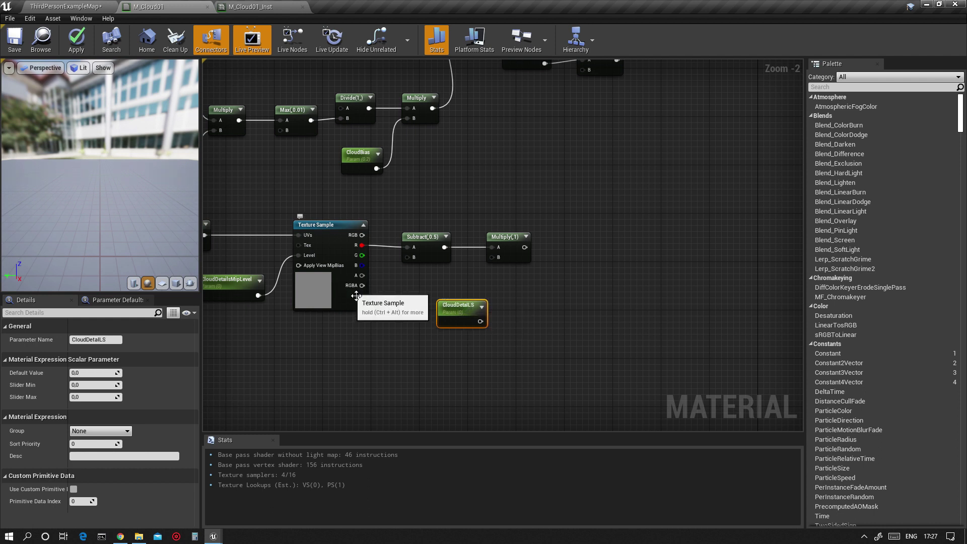
pyautogui.click(105, 340)
pyautogui.moveTo(98, 340); pyautogui.dragTo(129, 334)
pyautogui.write('ils')
pyautogui.press('Return')
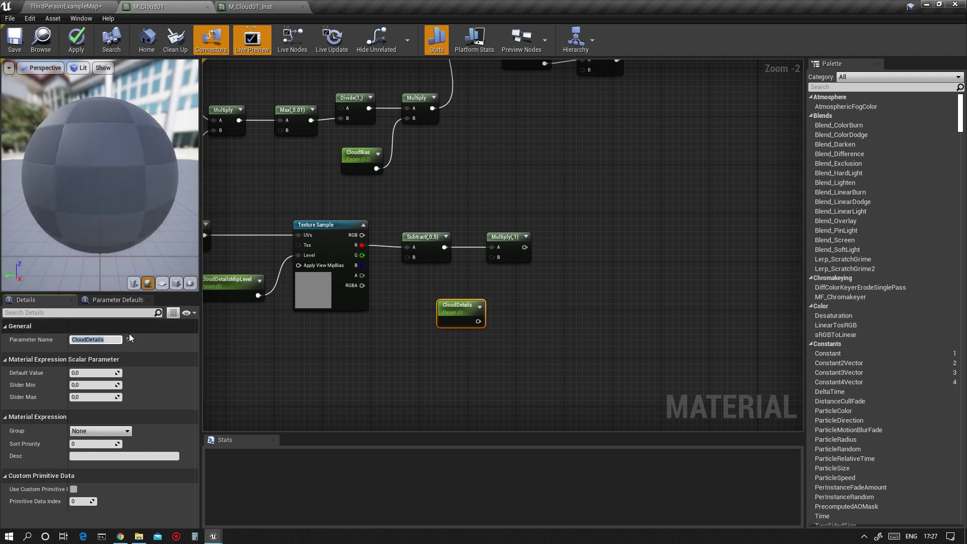
# Connect CloudDetails to input B of the new Multiply node, move it just below Subtract and set its default value to 0.5
pyautogui.moveTo(479, 321); pyautogui.dragTo(493, 258)
pyautogui.moveTo(454, 320); pyautogui.dragTo(437, 307)
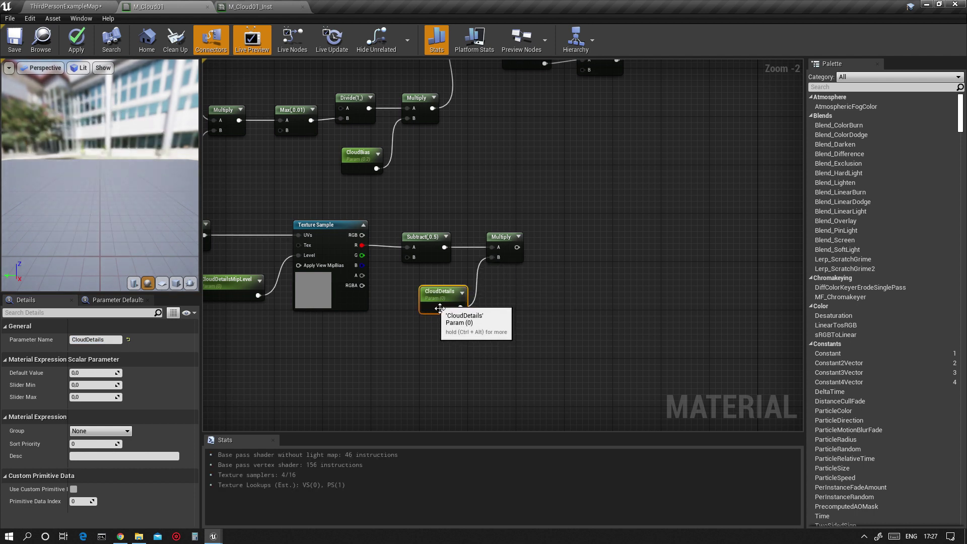
pyautogui.click(100, 373)
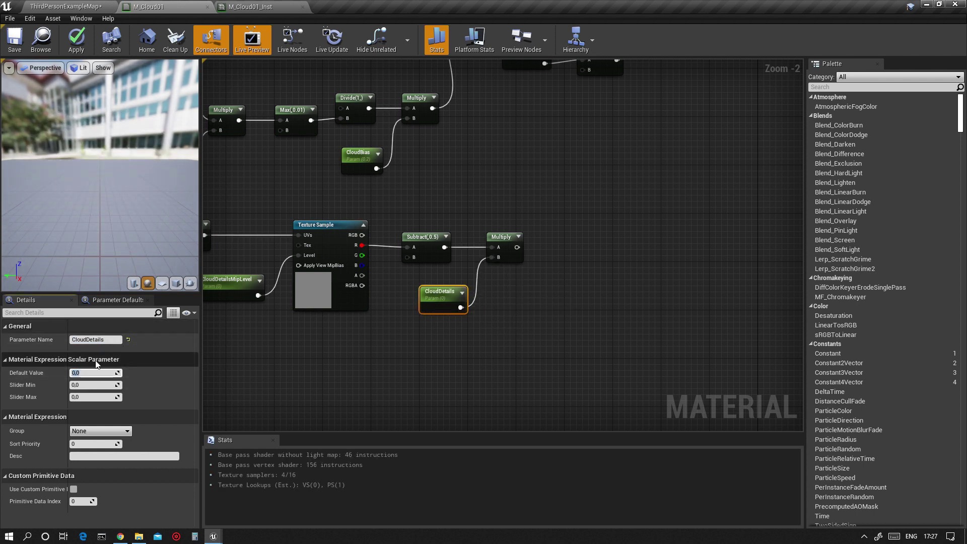
pyautogui.write('.5')
pyautogui.press('Return')
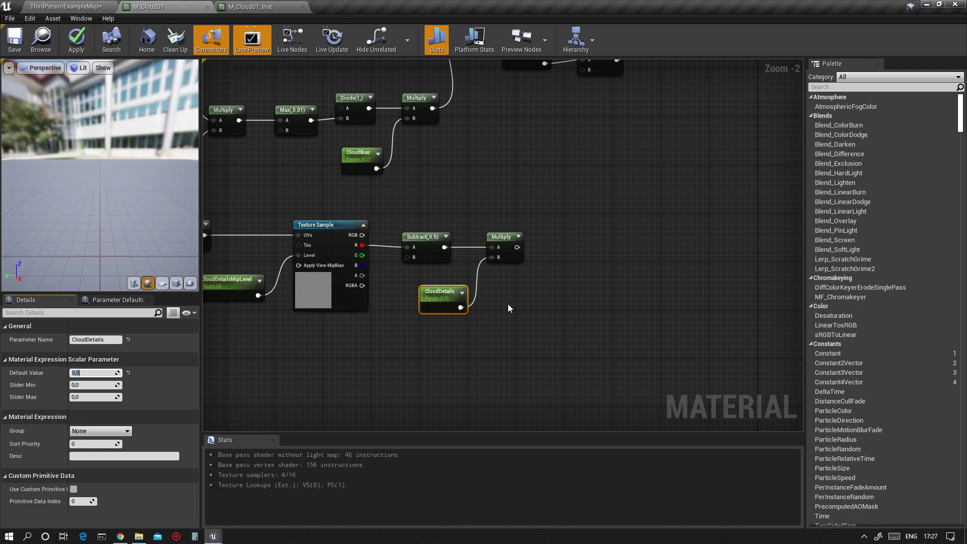
# Insert an Add node between the mask Subtract and the density Multiply, and connect the CloudDetails Multiply output to its input B
pyautogui.moveTo(409, 330); pyautogui.dragTo(576, 294, button='right')
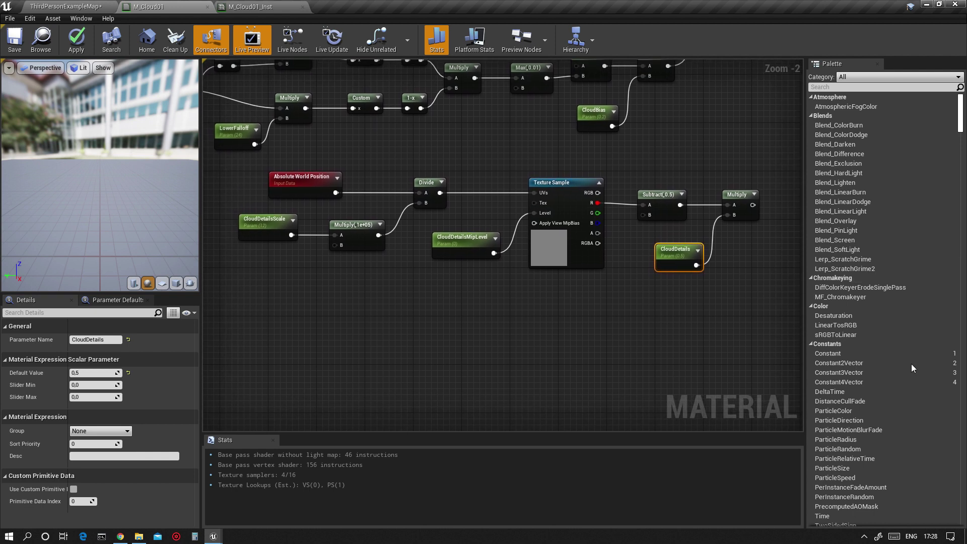
pyautogui.moveTo(715, 146); pyautogui.dragTo(432, 317, button='right')
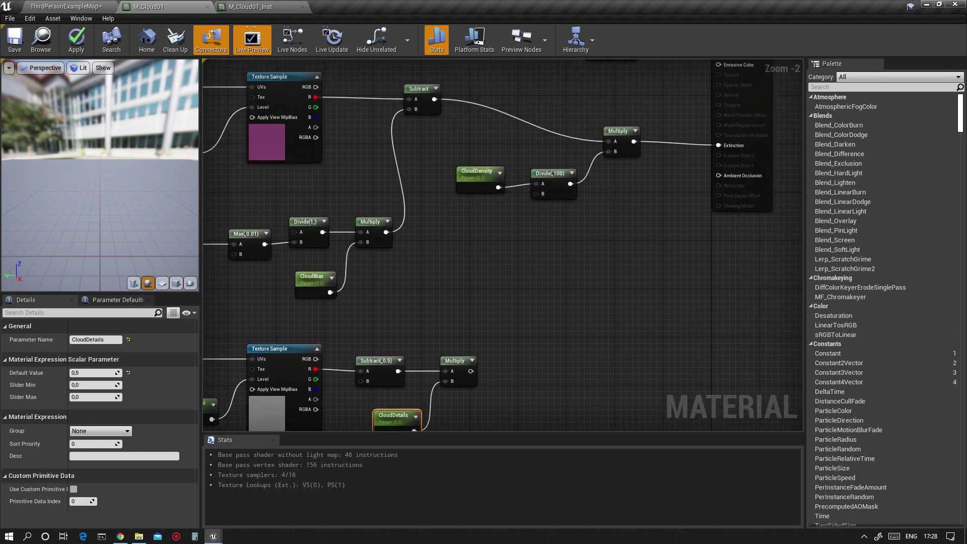
pyautogui.moveTo(551, 217); pyautogui.dragTo(583, 249, button='right')
pyautogui.moveTo(465, 134); pyautogui.dragTo(640, 177)
pyautogui.write('add')
pyautogui.click(559, 184)
pyautogui.moveTo(502, 406); pyautogui.dragTo(560, 159)
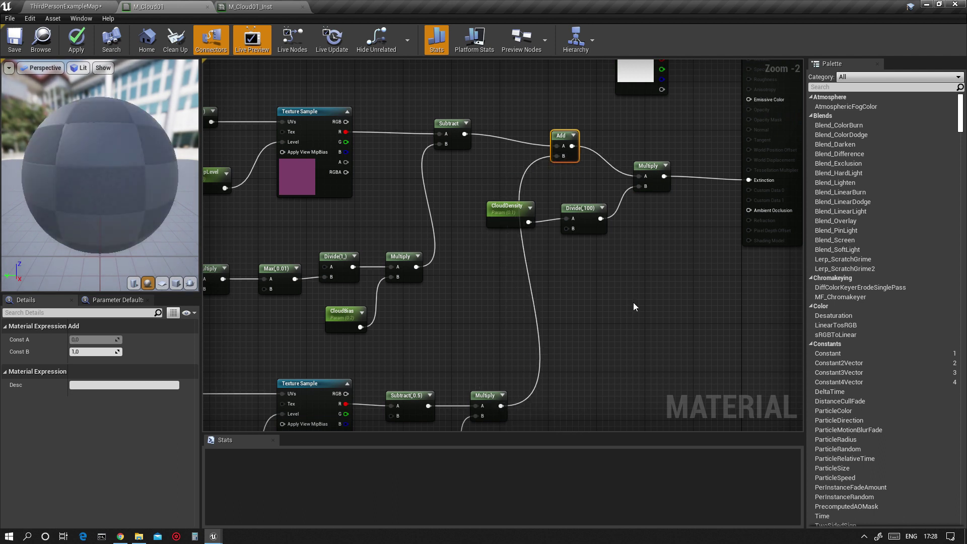
# Save the M_Cloud01 material with the detail noise branch wired in
pyautogui.scroll(-2, 492, 152)
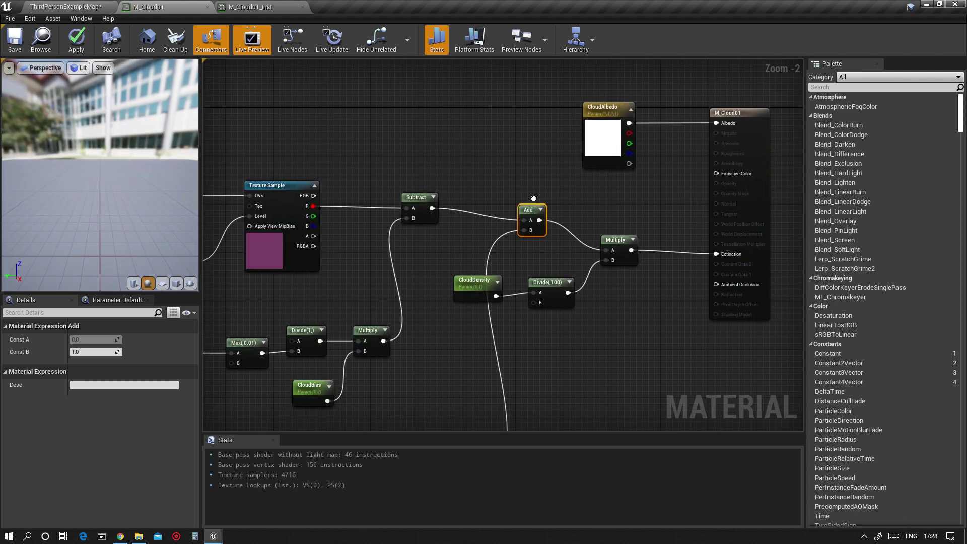
pyautogui.moveTo(487, 278); pyautogui.dragTo(629, 256, button='right')
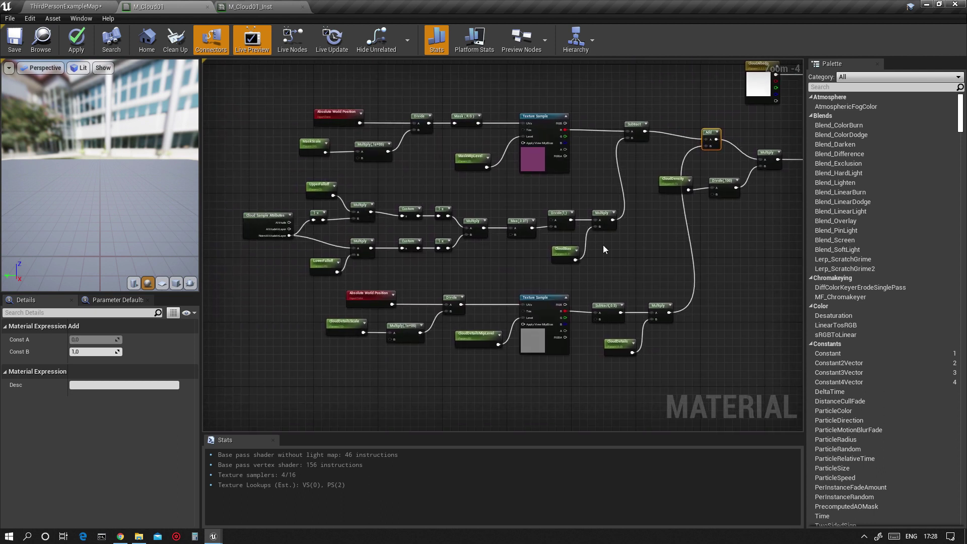
pyautogui.click(14, 40)
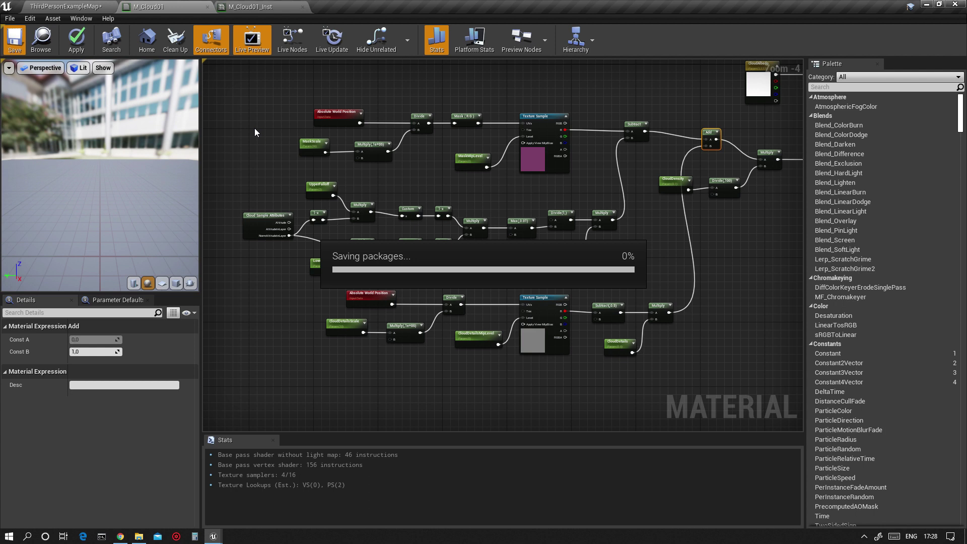
# Examine the detailed clouds from different directions in the ThirdPersonExampleMap level, ending back in the M_Cloud01 material graph
pyautogui.click(98, 5)
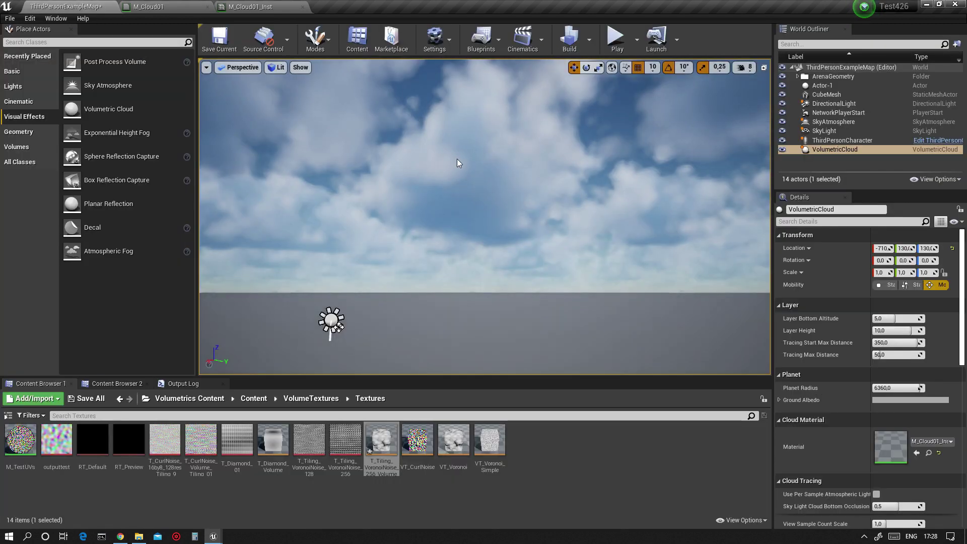
pyautogui.moveTo(463, 164); pyautogui.dragTo(763, 175, button='right')
pyautogui.moveTo(418, 191); pyautogui.dragTo(482, 193, button='right')
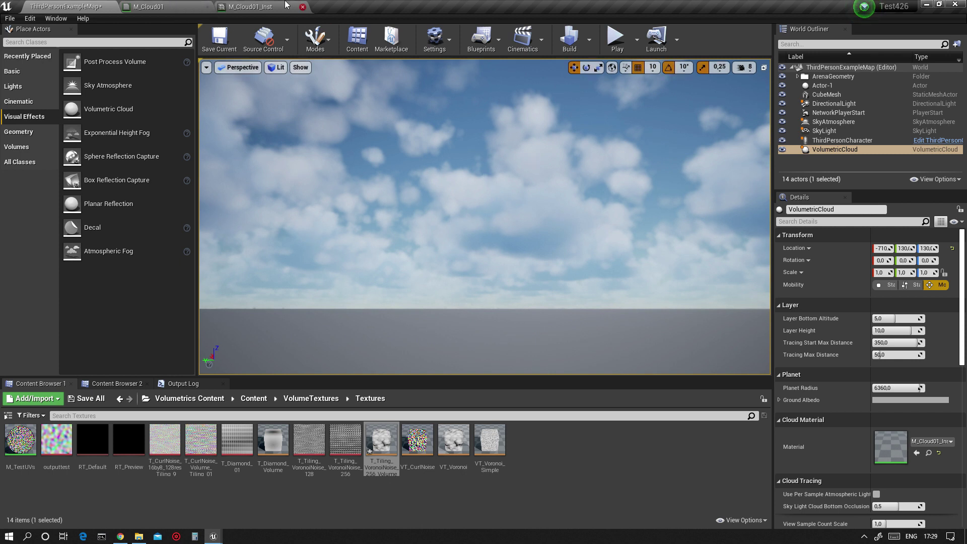
pyautogui.click(166, 7)
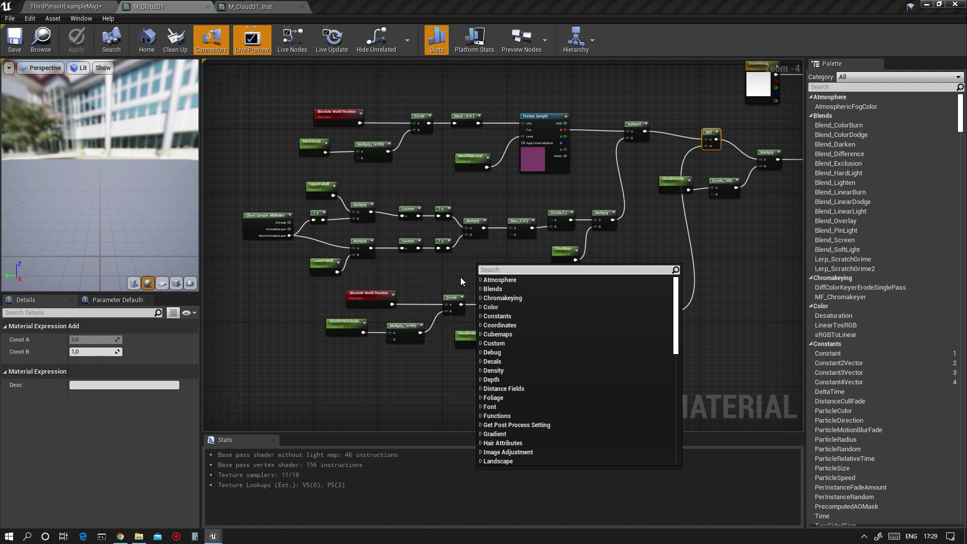
# Add a Panner node above the detail noise branch
pyautogui.write('pann')
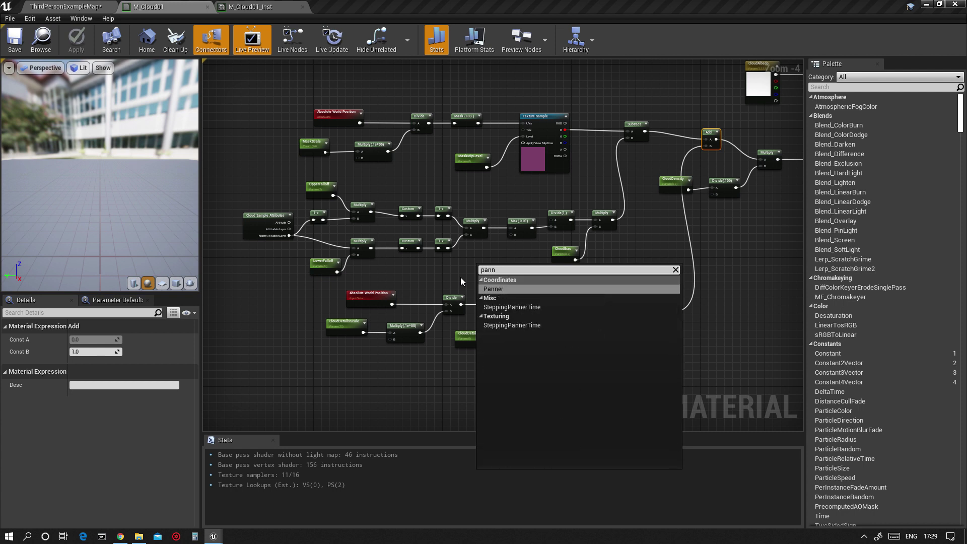
pyautogui.click(497, 289)
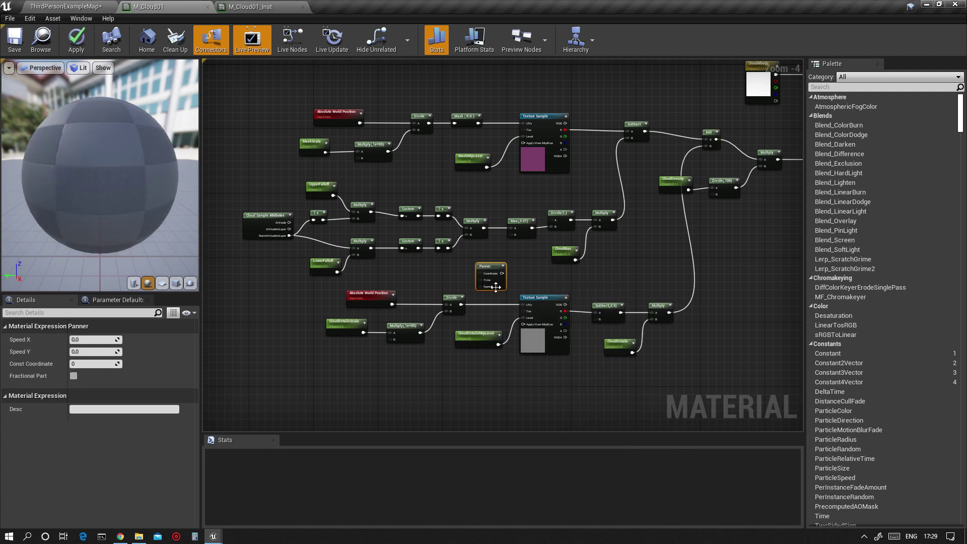
# Move Absolute World Position, CloudDetailsScale, Multiply and Divide of the detail branch away from the Texture Sample to make room
pyautogui.scroll(3, 494, 276)
pyautogui.moveTo(425, 289); pyautogui.dragTo(535, 271, button='right')
pyautogui.moveTo(267, 268); pyautogui.dragTo(516, 391)
pyautogui.moveTo(528, 305); pyautogui.dragTo(423, 297)
pyautogui.scroll(-2, 456, 287)
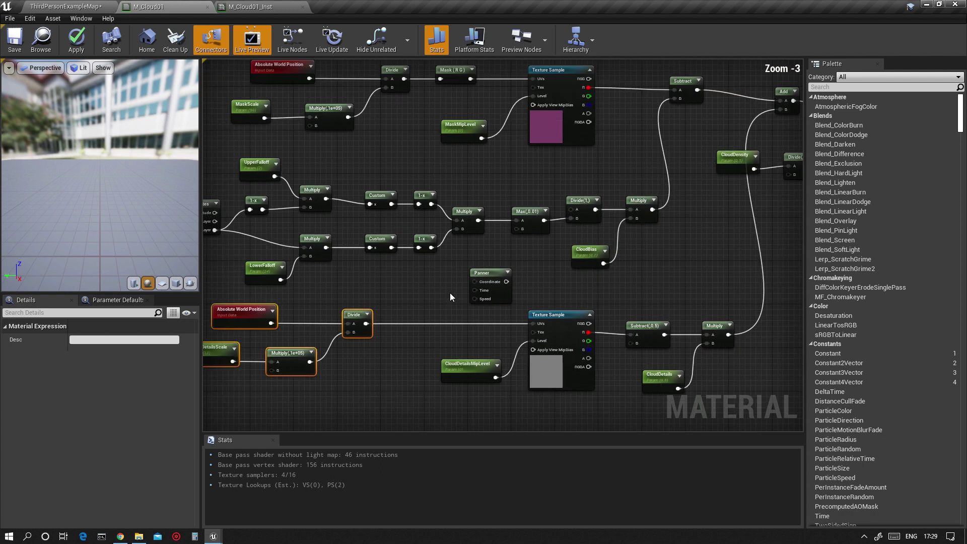
# Try routing the detail Divide output through the Panner into the Texture Sample's UVs, ending by deleting the Panner
pyautogui.moveTo(487, 273); pyautogui.dragTo(452, 291)
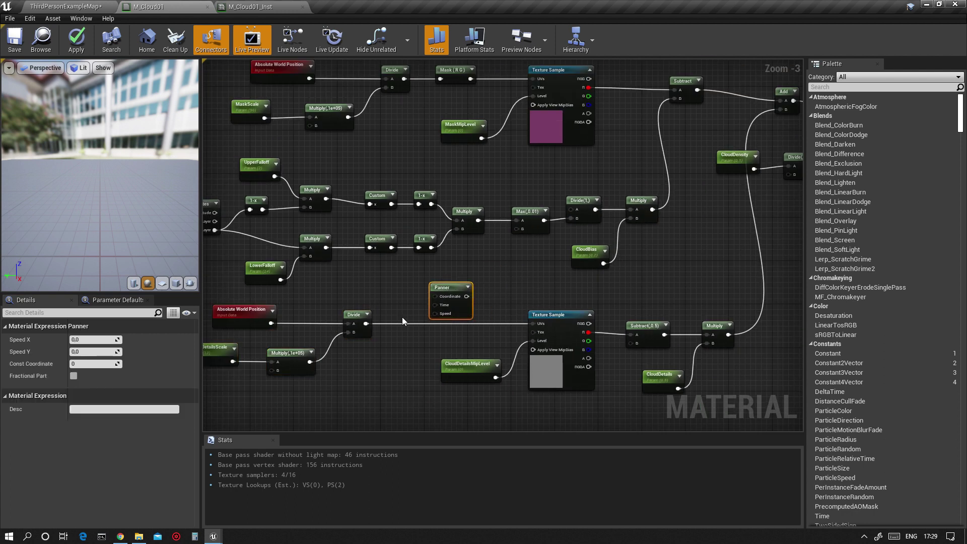
pyautogui.scroll(2, 402, 316)
pyautogui.scroll(1, 402, 317)
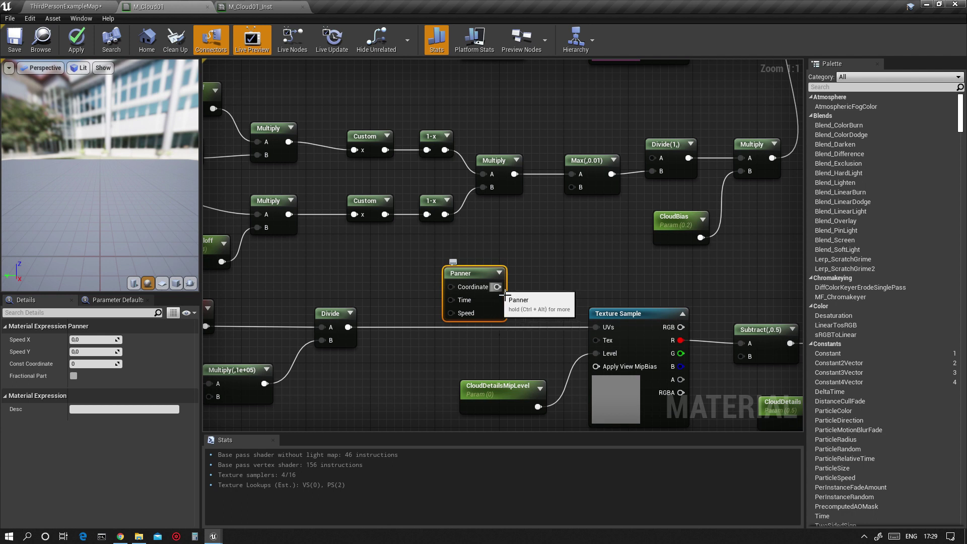
pyautogui.moveTo(476, 276); pyautogui.dragTo(404, 372)
pyautogui.moveTo(401, 328); pyautogui.dragTo(508, 272, button='right')
pyautogui.moveTo(502, 308); pyautogui.dragTo(463, 324)
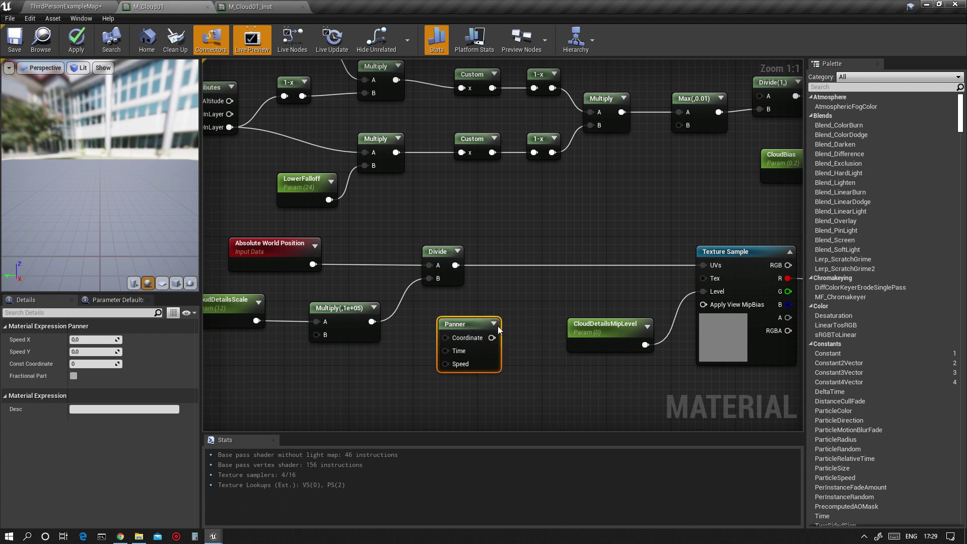
pyautogui.moveTo(479, 328); pyautogui.dragTo(560, 255)
pyautogui.moveTo(455, 265); pyautogui.dragTo(706, 266)
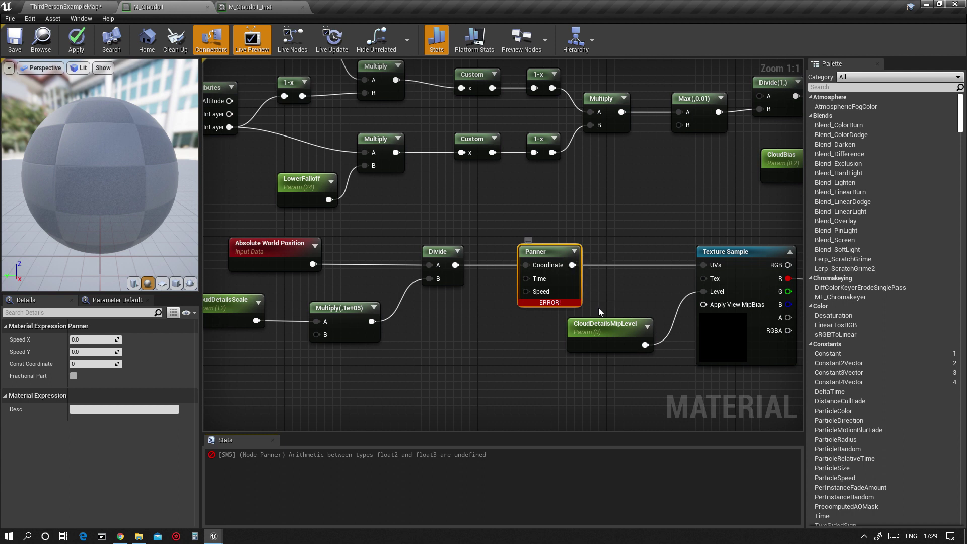
pyautogui.moveTo(569, 283); pyautogui.dragTo(552, 282)
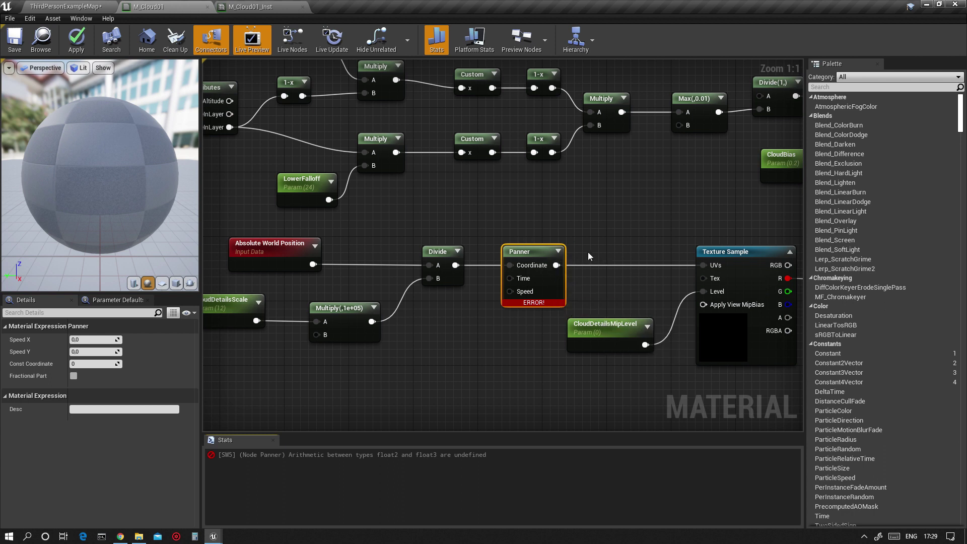
pyautogui.press('Delete')
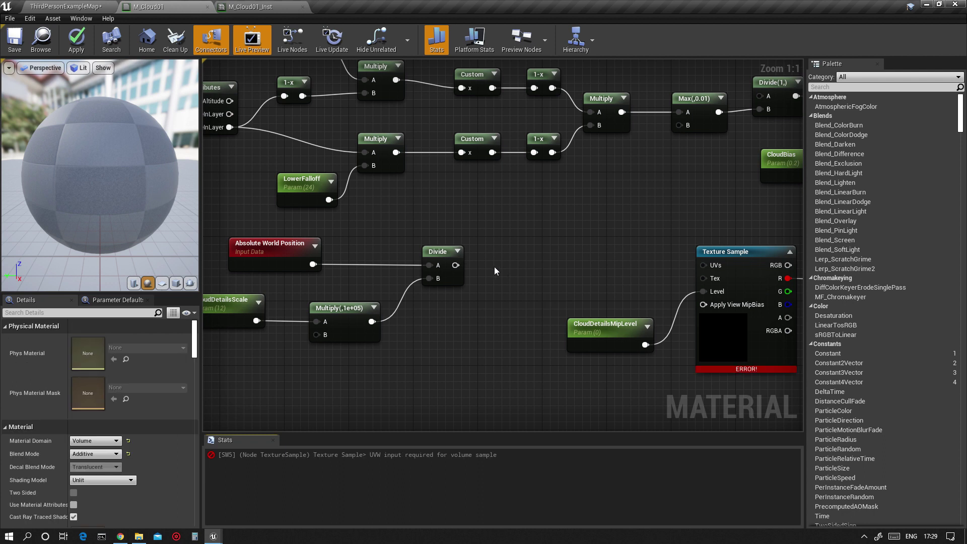
pyautogui.rightClick(512, 267)
pyautogui.click(515, 246)
pyautogui.moveTo(678, 254); pyautogui.dragTo(545, 257, button='right')
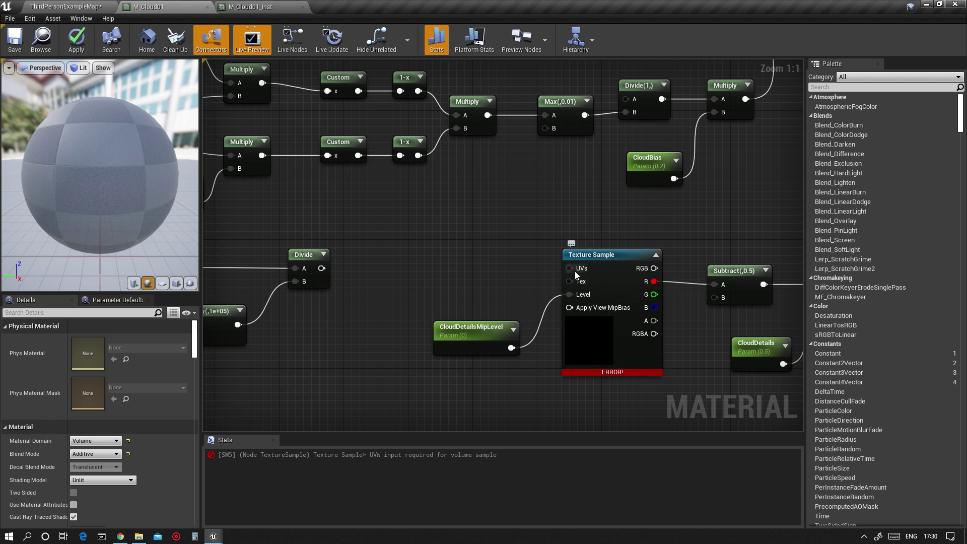
pyautogui.moveTo(408, 258); pyautogui.dragTo(509, 258, button='right')
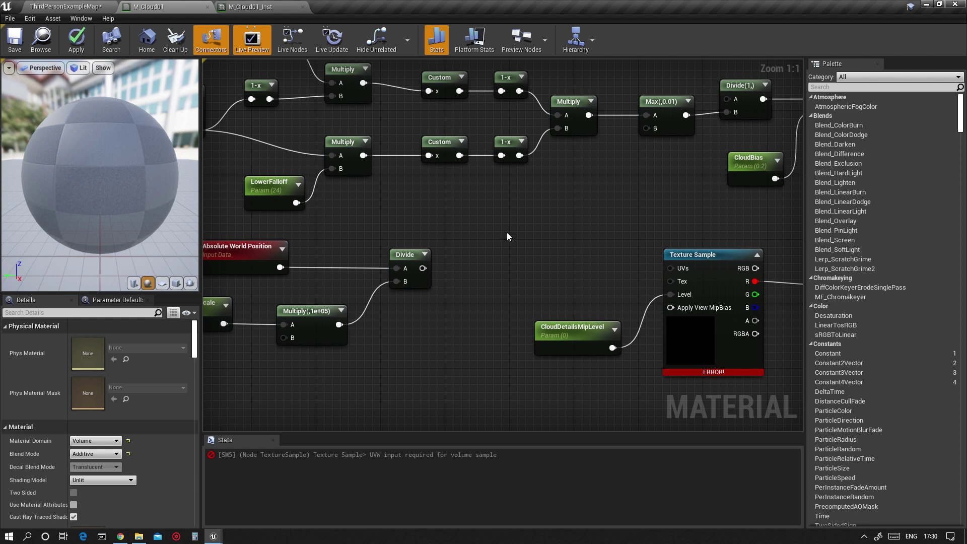
# Add a Constant3Vector above the detail branch, convert it to a parameter and name it WindDirection
pyautogui.click(504, 235)
pyautogui.moveTo(535, 244); pyautogui.dragTo(519, 212)
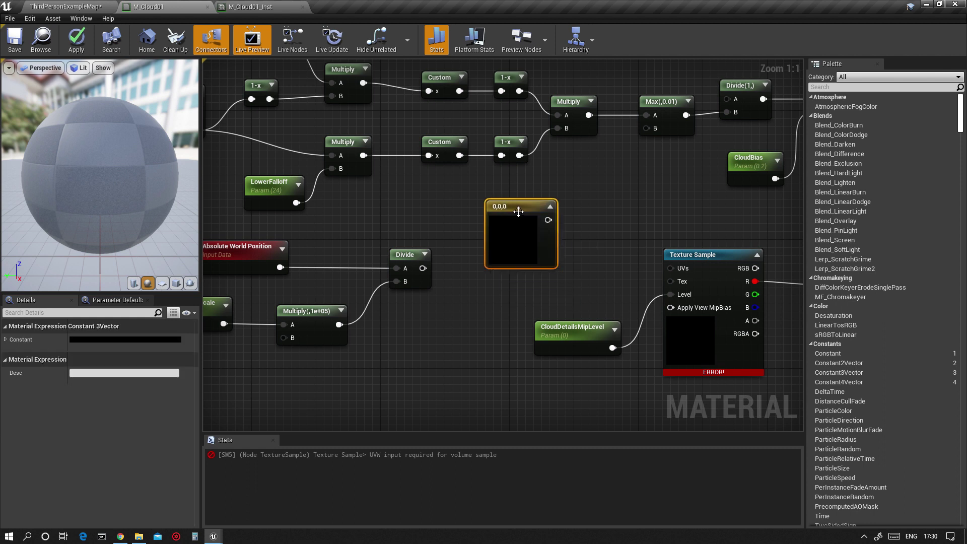
pyautogui.rightClick(526, 208)
pyautogui.click(546, 222)
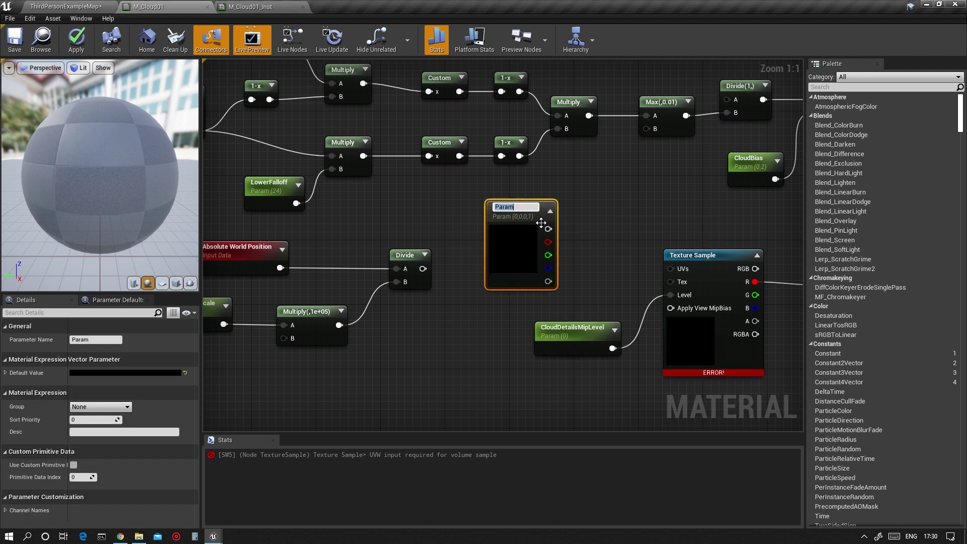
pyautogui.click(103, 340)
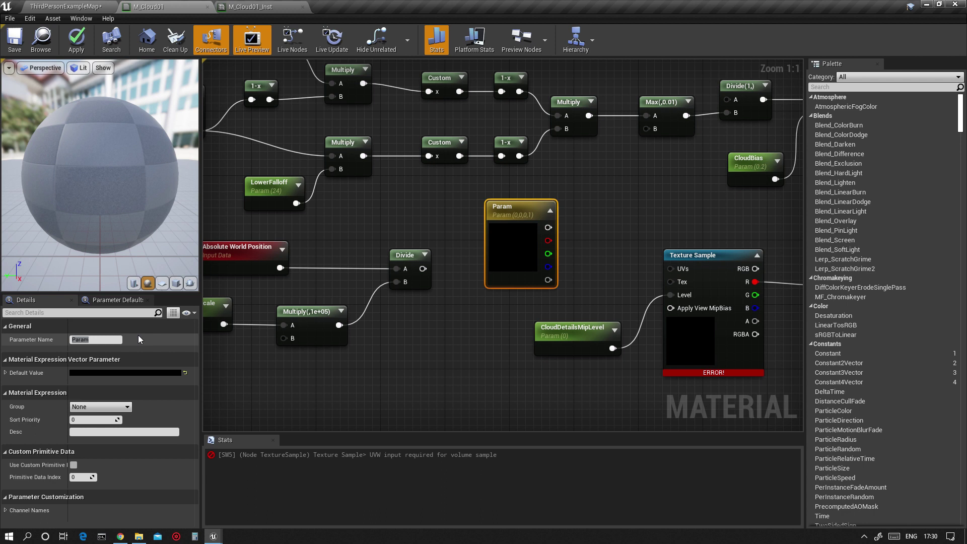
pyautogui.click(104, 345)
pyautogui.moveTo(104, 345); pyautogui.dragTo(69, 344)
pyautogui.press('Return')
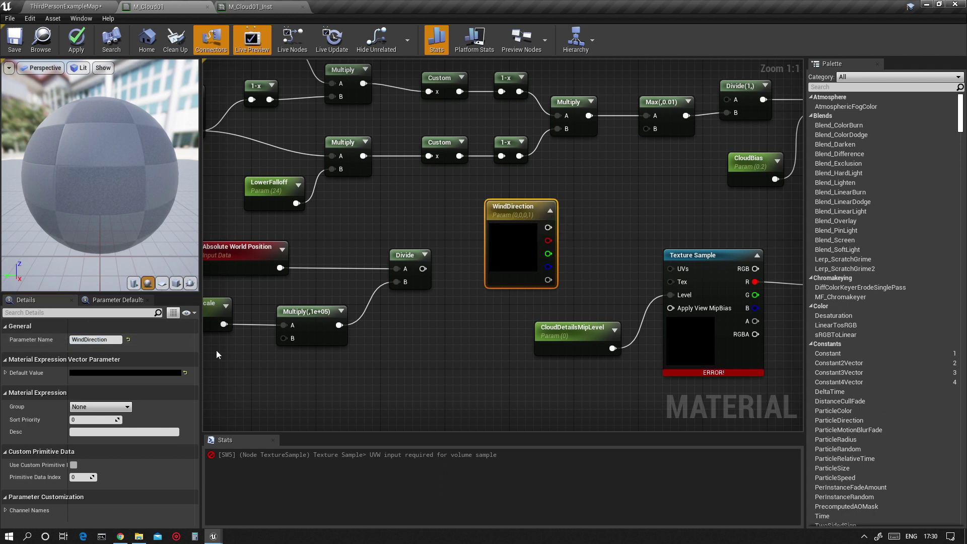
# Set WindDirection's default value to R 0.1, G 0.1 and B -0.3
pyautogui.click(6, 373)
pyautogui.click(85, 385)
pyautogui.write('0,1')
pyautogui.press('Return')
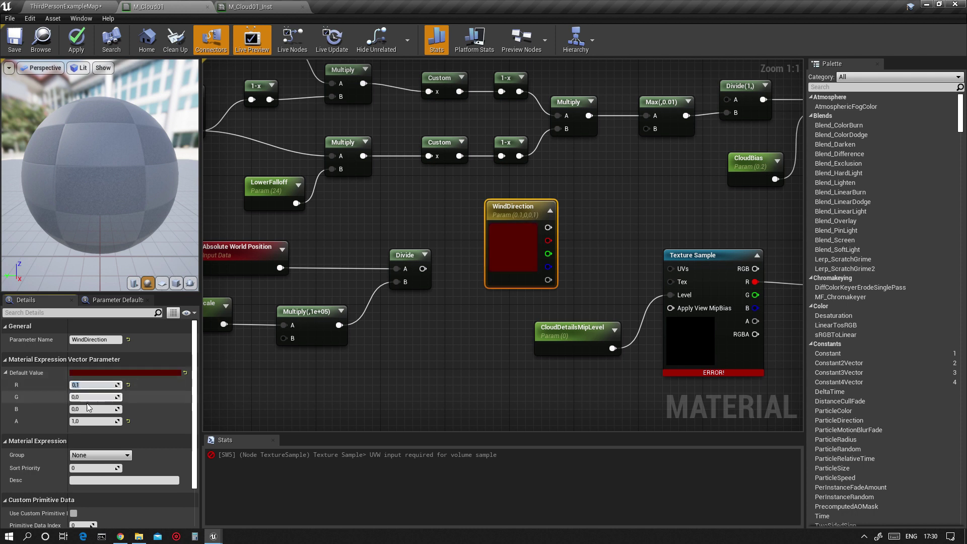
pyautogui.click(95, 398)
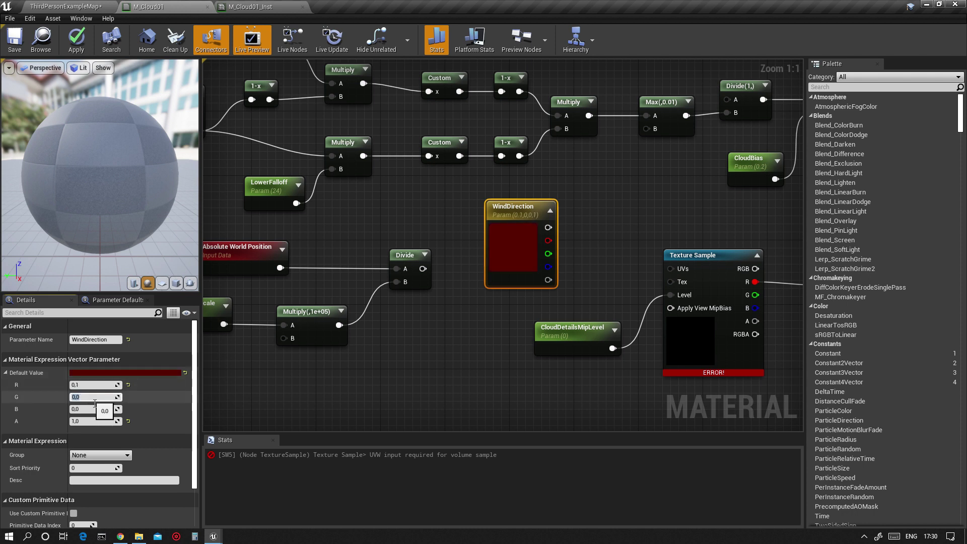
pyautogui.write('.1')
pyautogui.press('Return')
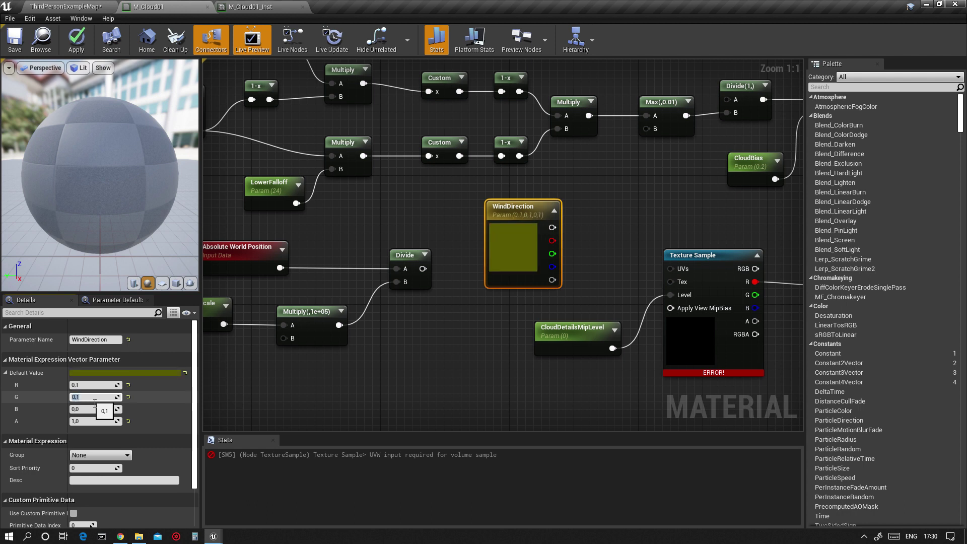
pyautogui.click(91, 409)
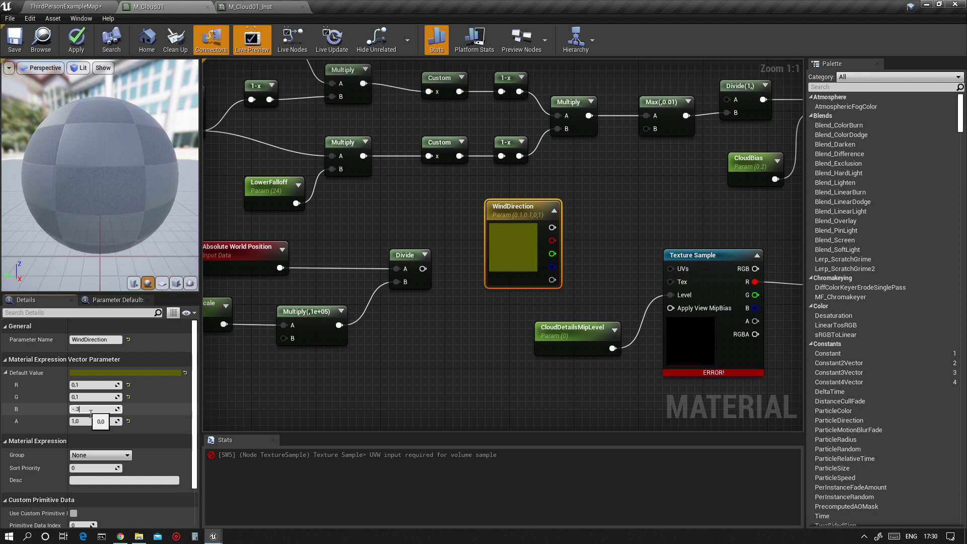
pyautogui.write('-.3')
pyautogui.press('Return')
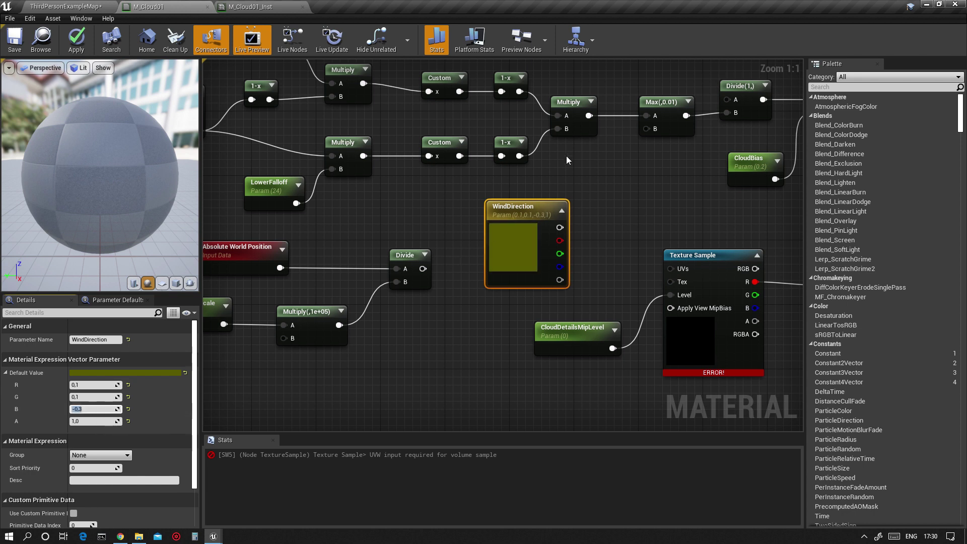
# Move the WindDirection parameter below the detail branch's Multiply and Divide nodes
pyautogui.moveTo(519, 214); pyautogui.dragTo(511, 206)
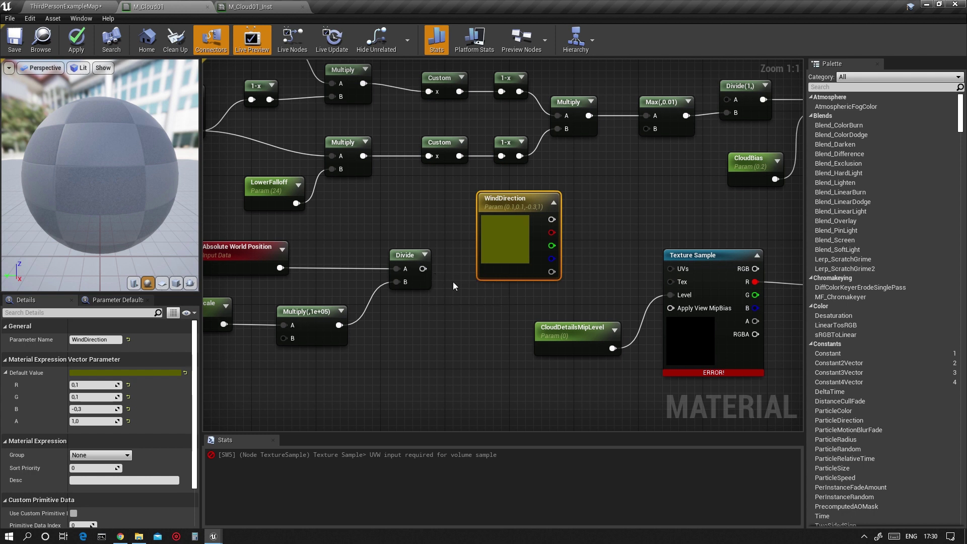
pyautogui.moveTo(500, 200); pyautogui.dragTo(403, 345)
pyautogui.moveTo(458, 303); pyautogui.dragTo(454, 245, button='right')
pyautogui.moveTo(421, 285); pyautogui.dragTo(405, 294)
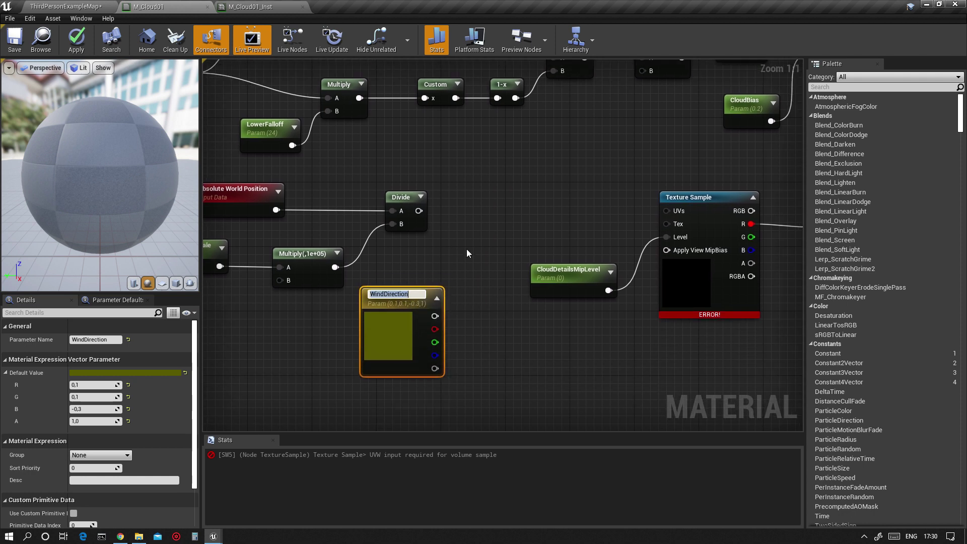
pyautogui.click(468, 251)
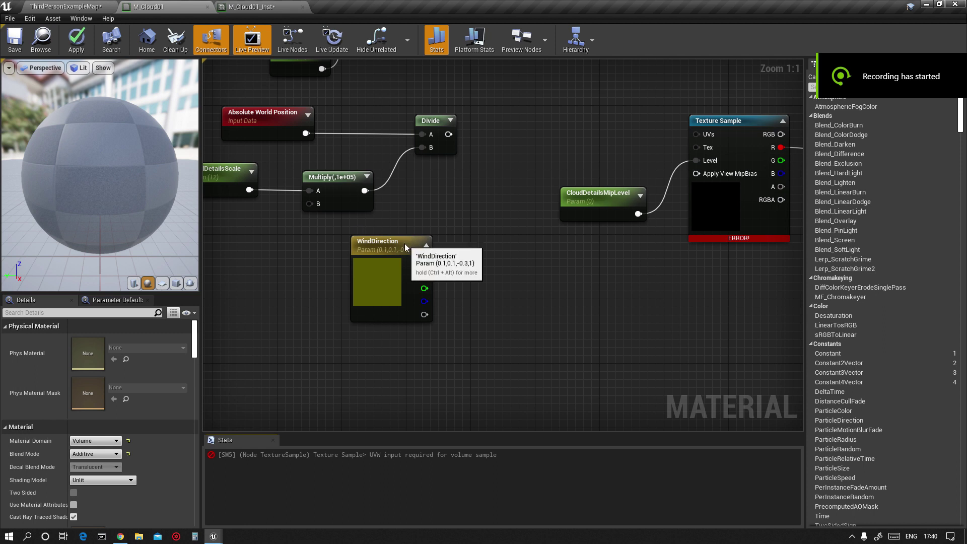
# Set the B component of WindDirection's default value to -0.18
pyautogui.click(404, 243)
pyautogui.moveTo(438, 200); pyautogui.dragTo(431, 225, button='right')
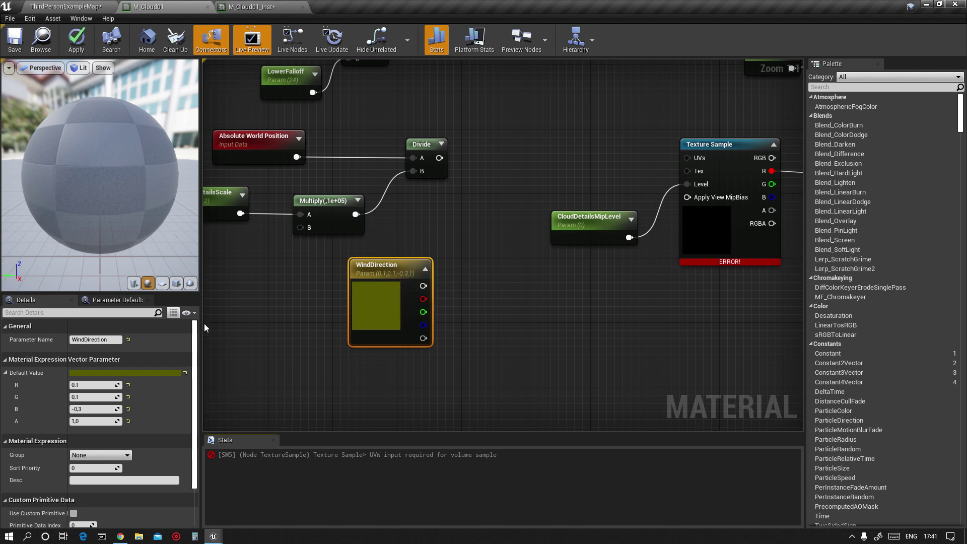
pyautogui.click(108, 409)
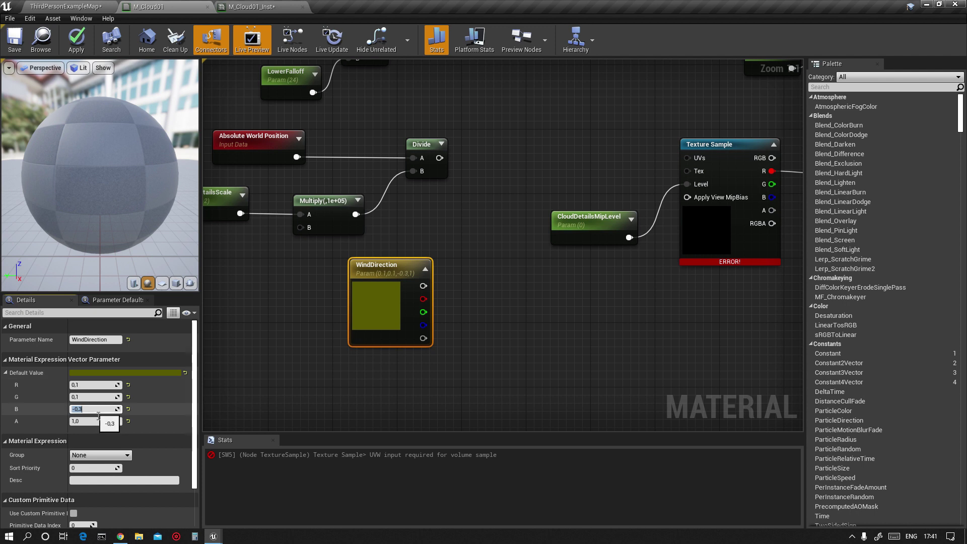
pyautogui.click(87, 411)
pyautogui.moveTo(80, 410); pyautogui.dragTo(108, 409)
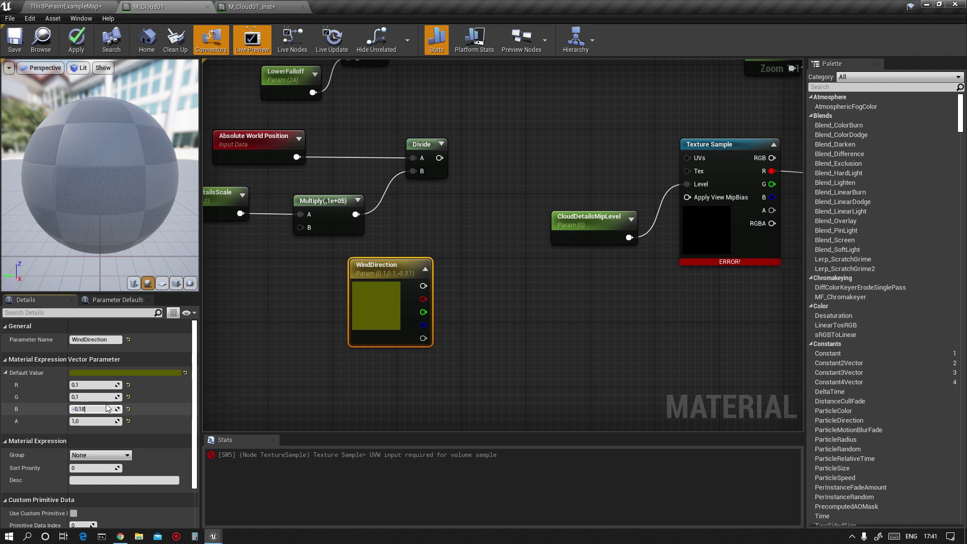
pyautogui.press('Return')
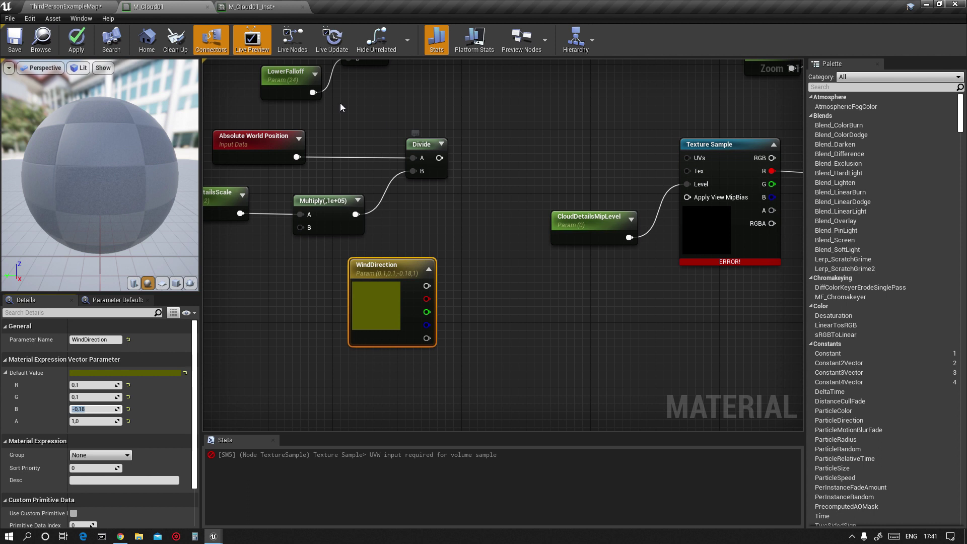
# Shift CloudDetailsScale closer to its Multiply and route the detail Divide output through a new Add node into the Texture Sample's UVs
pyautogui.moveTo(215, 198)
pyautogui.mouseDown()
pyautogui.moveTo(338, 219)
pyautogui.moveTo(240, 213)
pyautogui.moveTo(230, 196)
pyautogui.mouseUp()
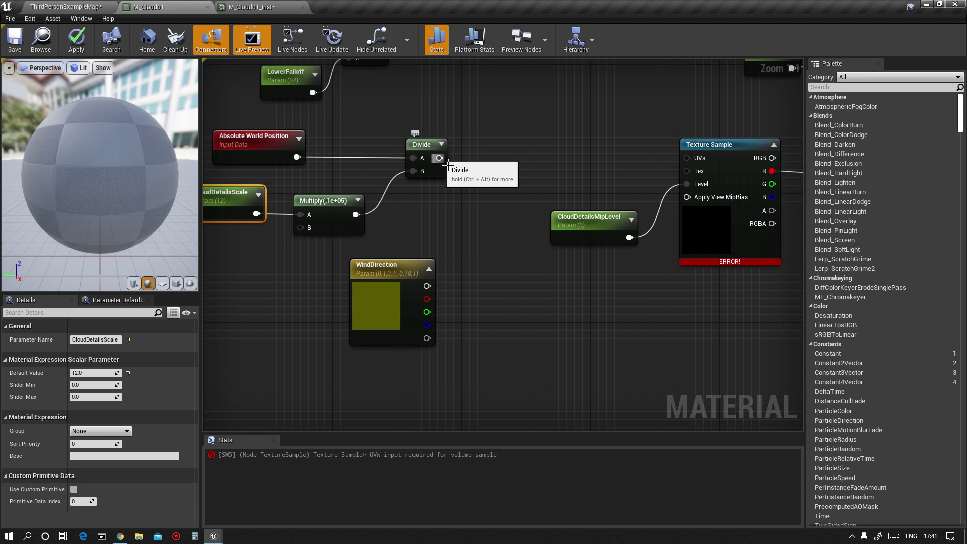
pyautogui.moveTo(440, 158); pyautogui.dragTo(687, 158)
pyautogui.write('add')
pyautogui.click(521, 214)
pyautogui.moveTo(505, 270); pyautogui.dragTo(493, 235, button='right')
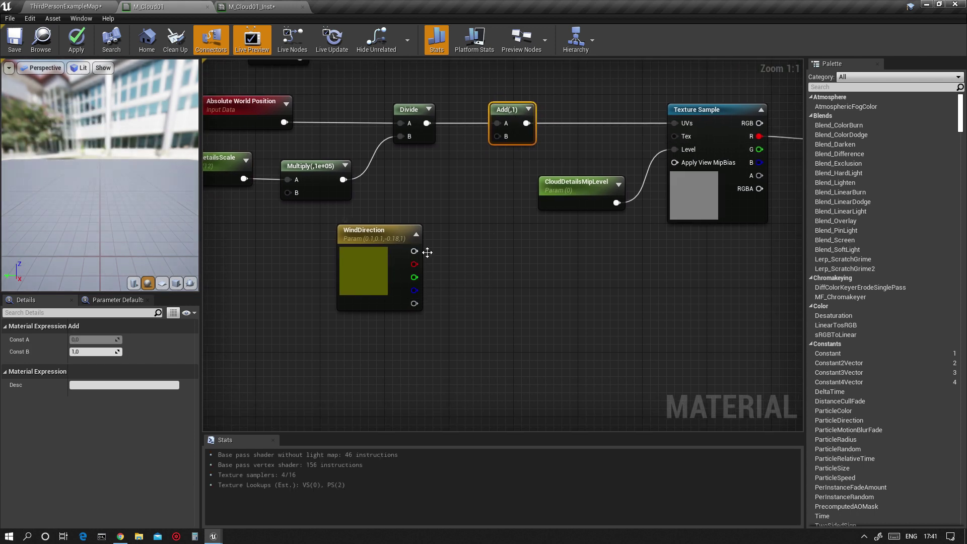
# Feed WindDirection through a new Multiply node into the Add node's B input, with WindDirection moved aside to make room
pyautogui.click(387, 248)
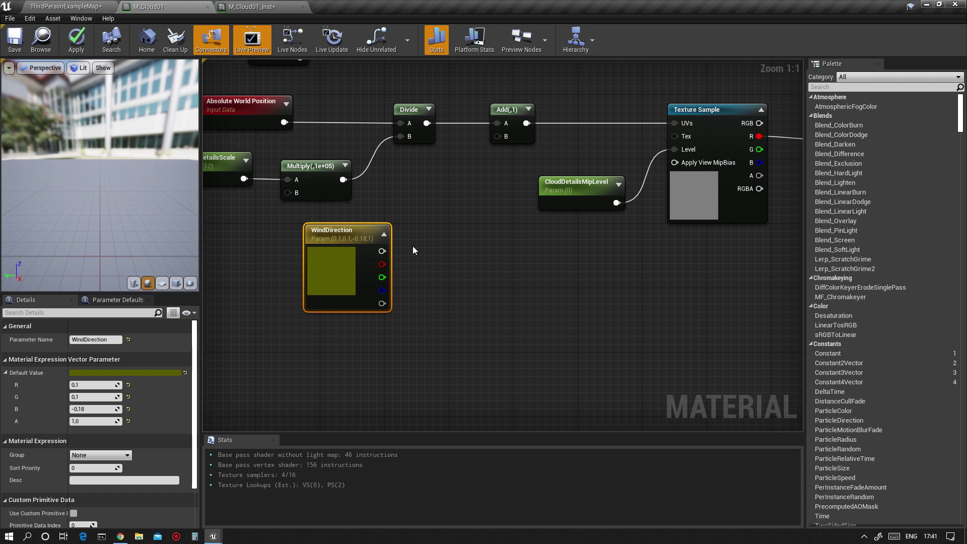
pyautogui.click(446, 233)
pyautogui.moveTo(382, 251); pyautogui.dragTo(503, 138)
pyautogui.moveTo(338, 217); pyautogui.dragTo(423, 263)
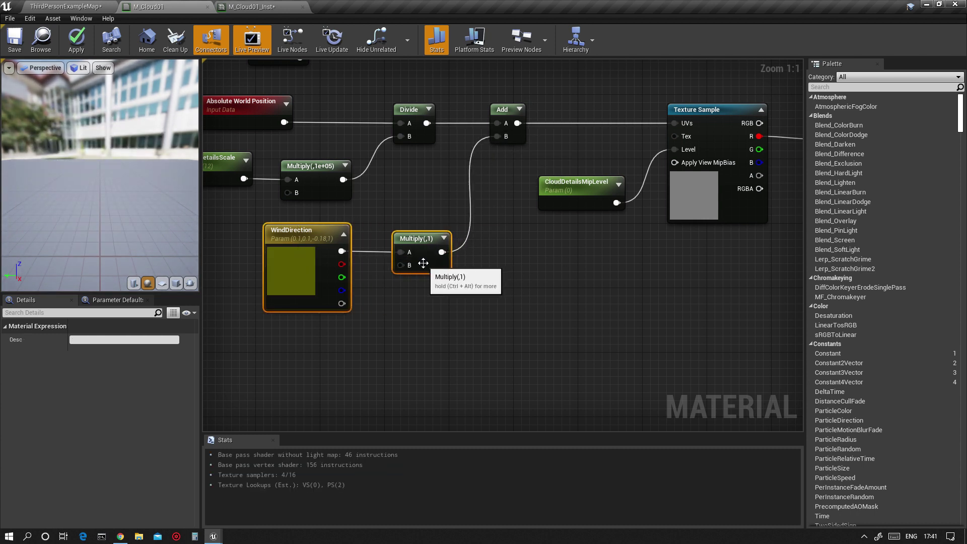
pyautogui.moveTo(424, 263); pyautogui.dragTo(525, 228, button='right')
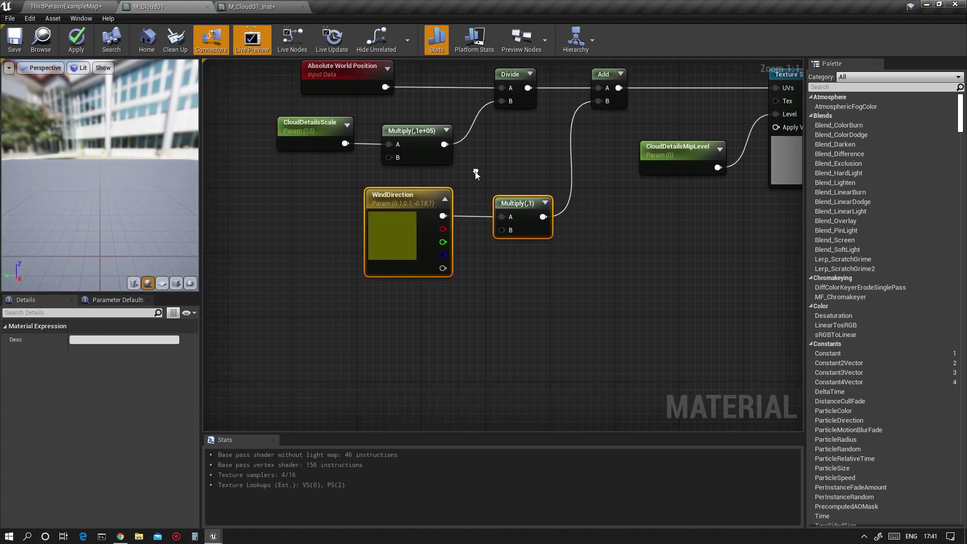
# Add a TimeWithSpeedVariable node below WindDirection and connect its Time output to the wind Multiply's B input
pyautogui.rightClick(404, 301)
pyautogui.write('time')
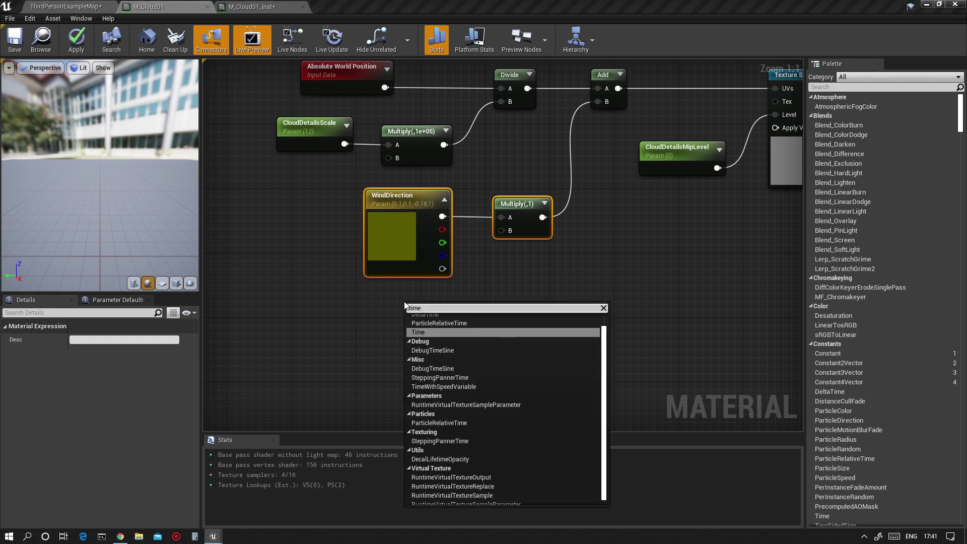
pyautogui.write('w')
pyautogui.click(442, 328)
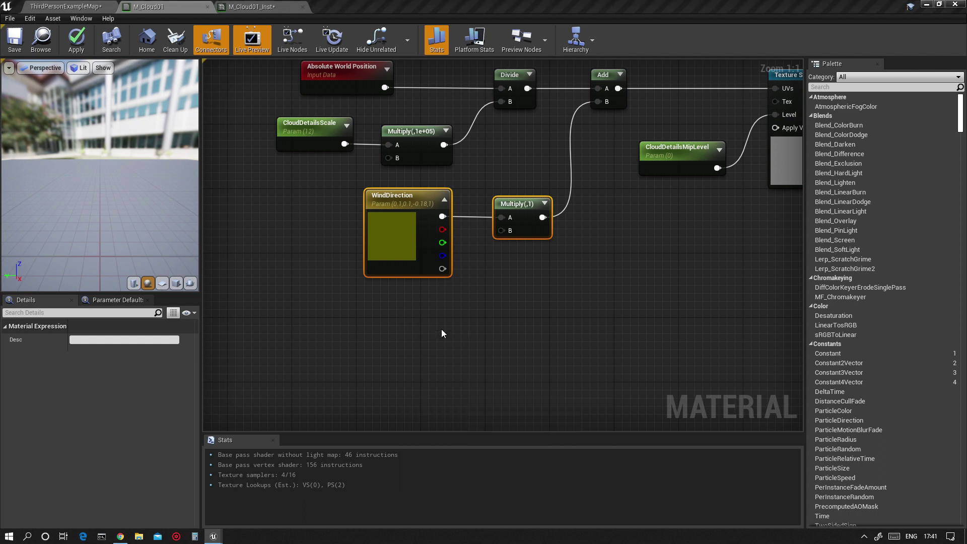
pyautogui.moveTo(457, 334); pyautogui.dragTo(501, 230)
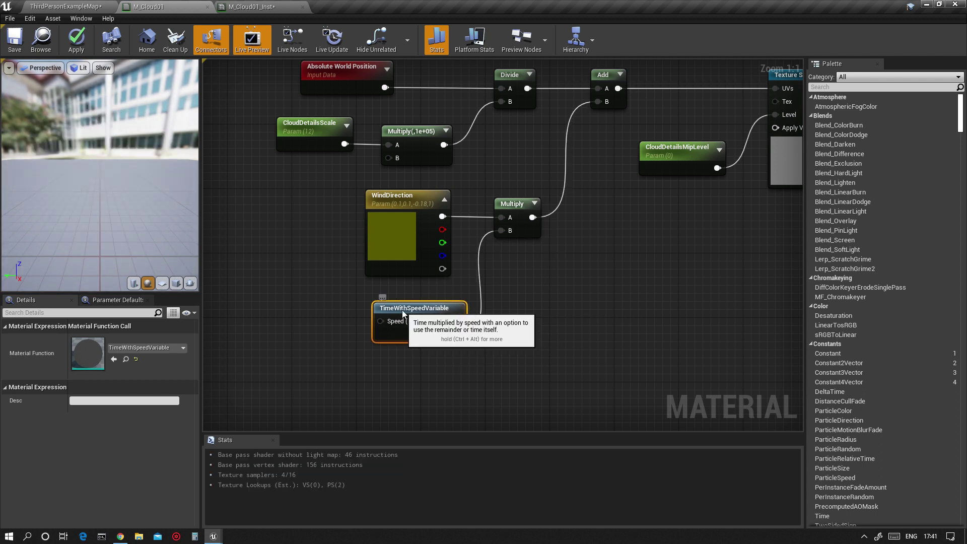
pyautogui.moveTo(399, 336); pyautogui.dragTo(390, 328)
pyautogui.moveTo(301, 333); pyautogui.dragTo(319, 334, button='right')
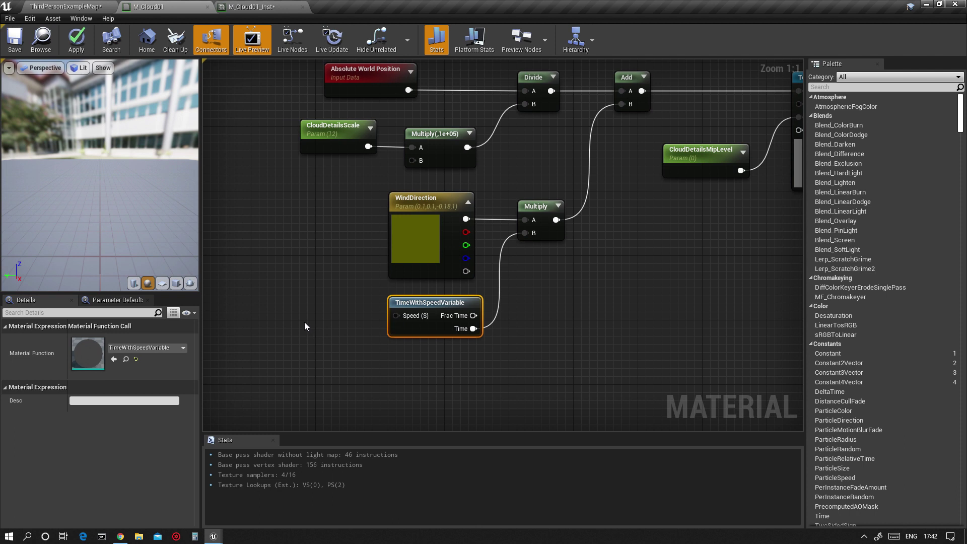
# Add a scalar parameter named WindSpeed and connect it to TimeWithSpeedVariable's Speed input
pyautogui.click(304, 322)
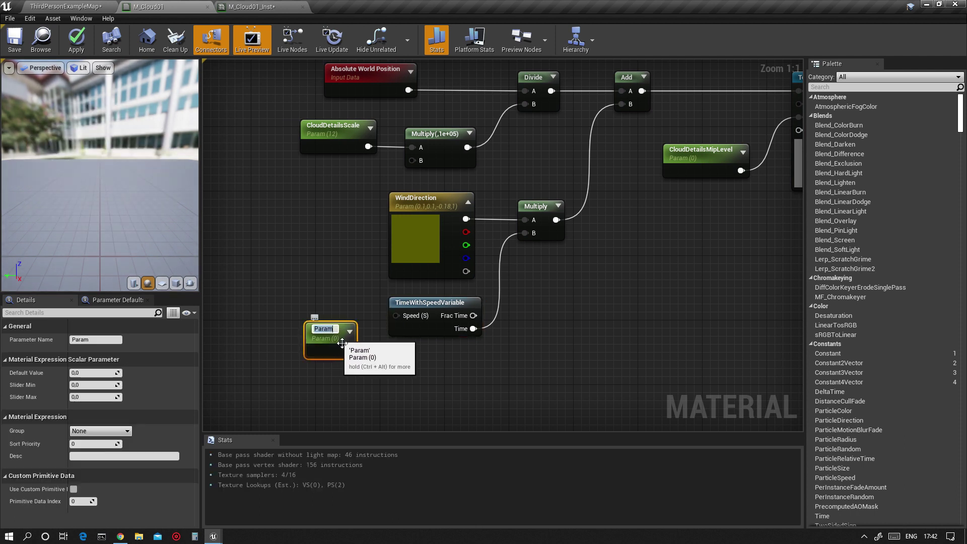
pyautogui.click(104, 342)
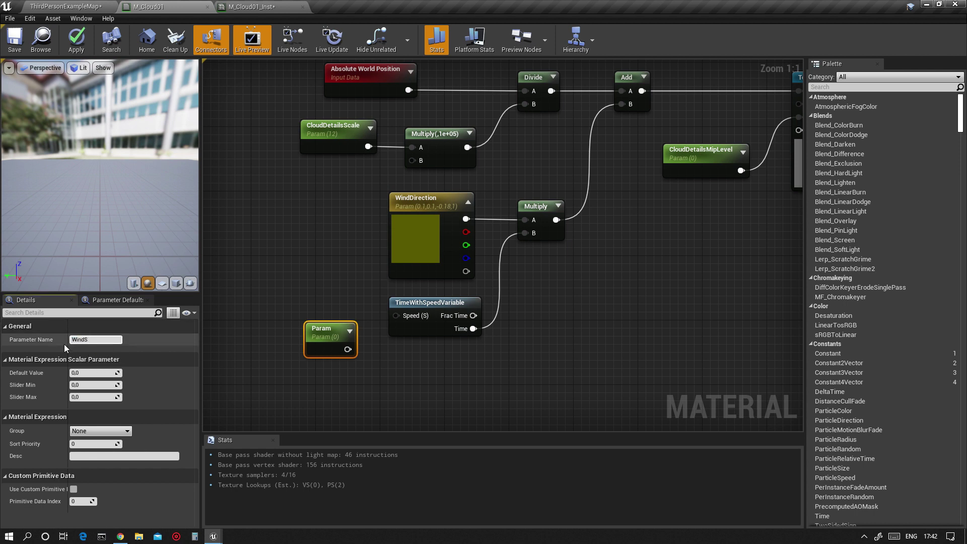
pyautogui.write('eed')
pyautogui.press('Return')
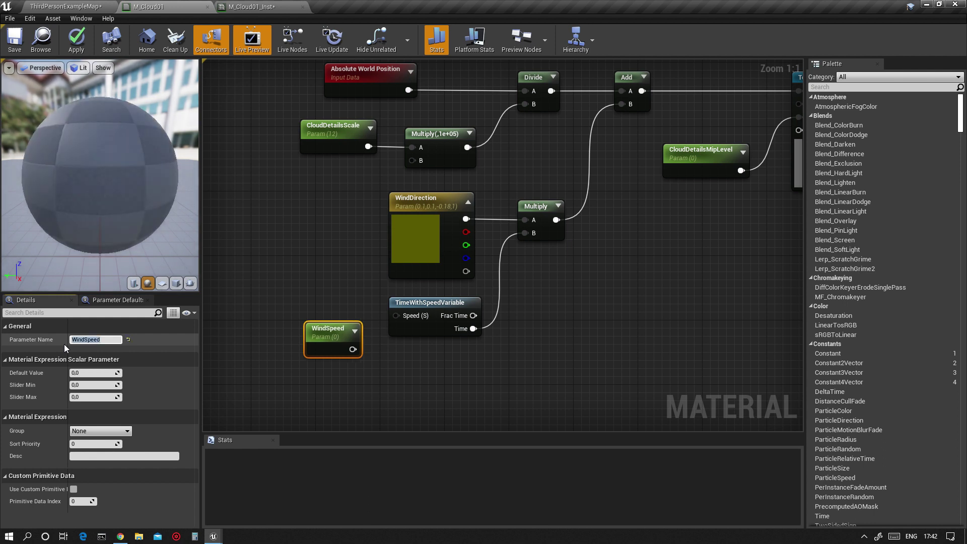
pyautogui.moveTo(353, 349); pyautogui.dragTo(330, 309)
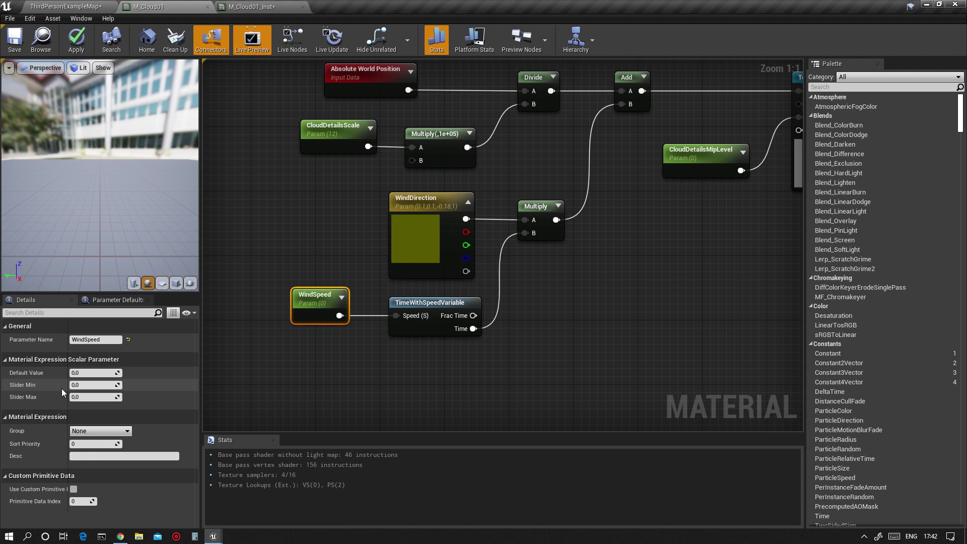
# Set WindSpeed's default value to 0.1 and save the M_Cloud01 material
pyautogui.click(94, 374)
pyautogui.write('.1')
pyautogui.press('Return')
pyautogui.moveTo(569, 266); pyautogui.dragTo(495, 328, button='right')
pyautogui.moveTo(604, 196)
pyautogui.mouseDown(button='right')
pyautogui.moveTo(468, 202)
pyautogui.moveTo(507, 183)
pyautogui.mouseUp(button='right')
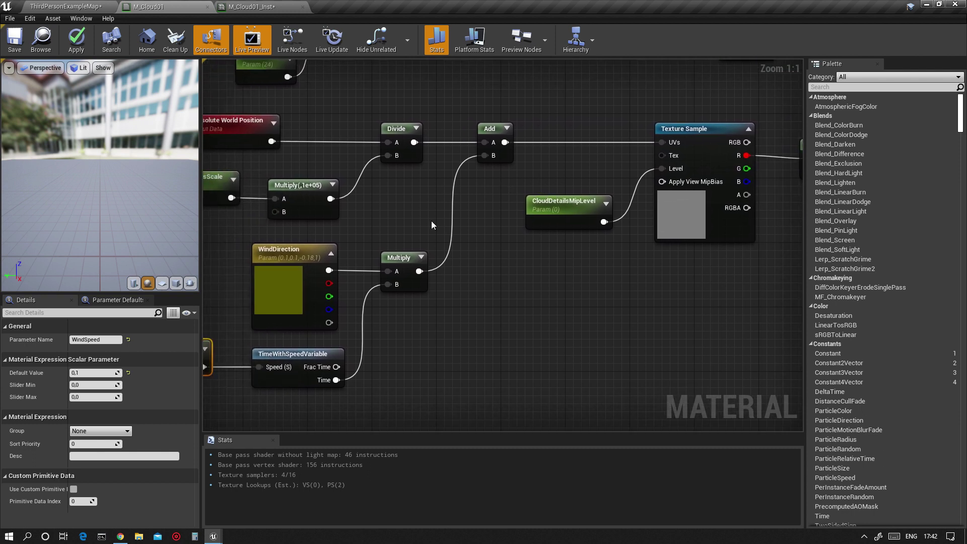
pyautogui.moveTo(432, 221); pyautogui.dragTo(506, 214, button='right')
pyautogui.click(15, 39)
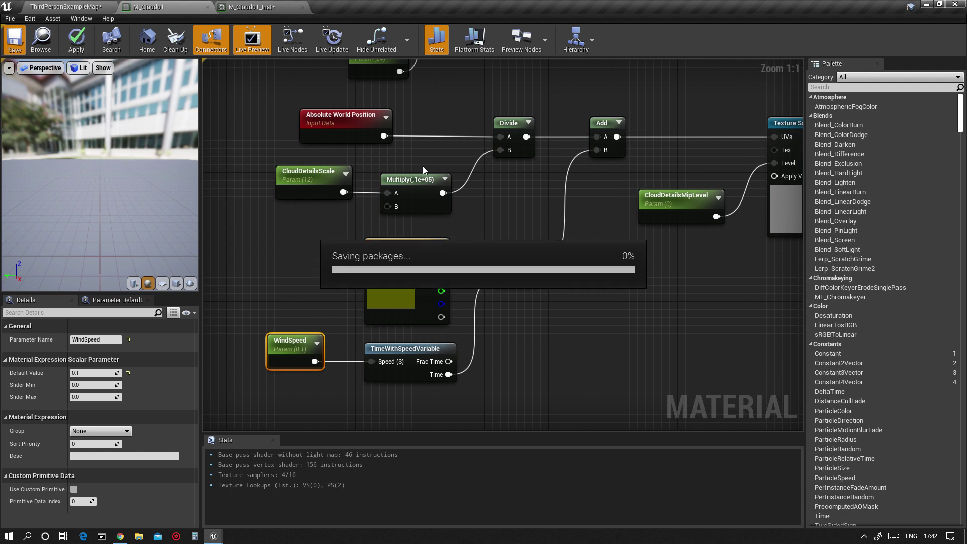
pyautogui.moveTo(625, 176); pyautogui.dragTo(641, 186, button='right')
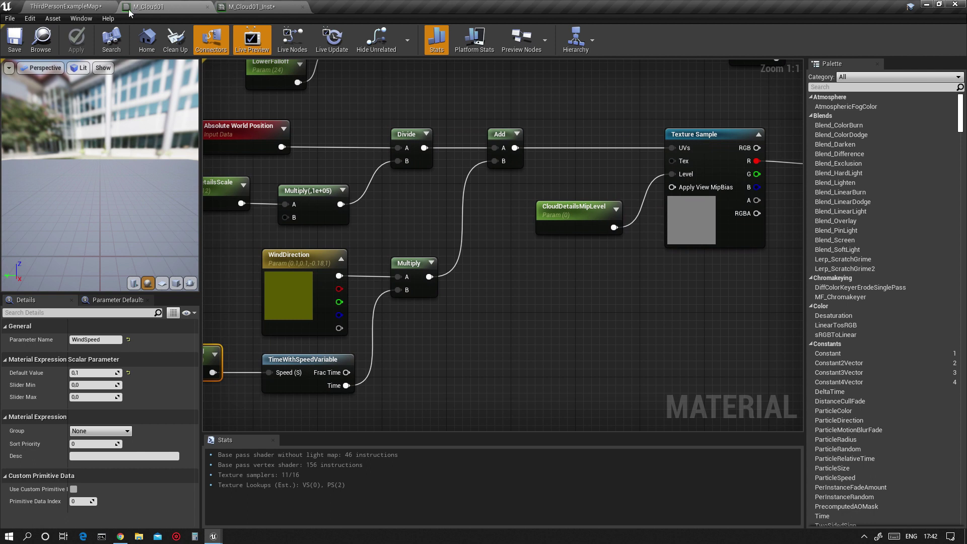
# Examine the moving cloud details from different directions in the ThirdPersonExampleMap level
pyautogui.click(89, 6)
pyautogui.moveTo(418, 157); pyautogui.dragTo(509, 154, button='right')
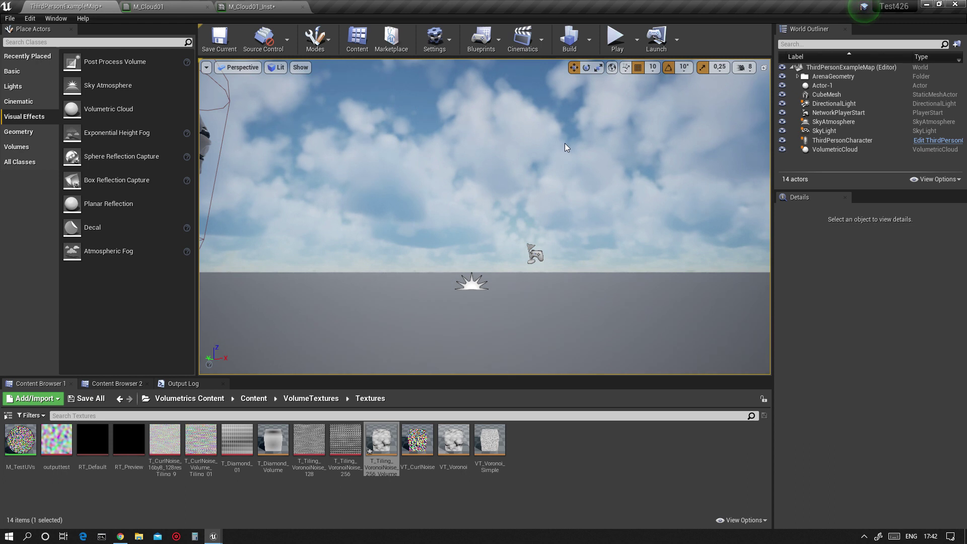
pyautogui.moveTo(552, 203); pyautogui.dragTo(557, 206, button='right')
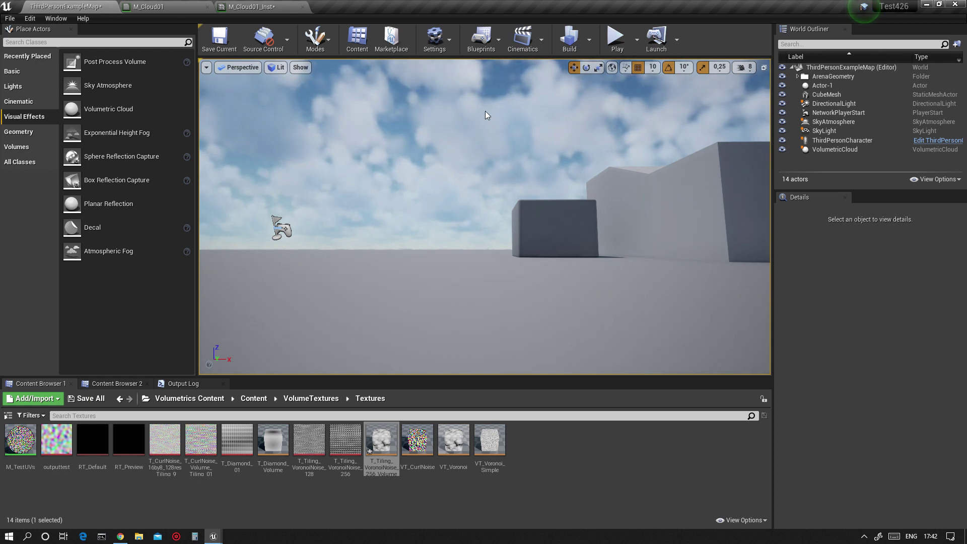
pyautogui.moveTo(467, 169); pyautogui.dragTo(515, 91, button='right')
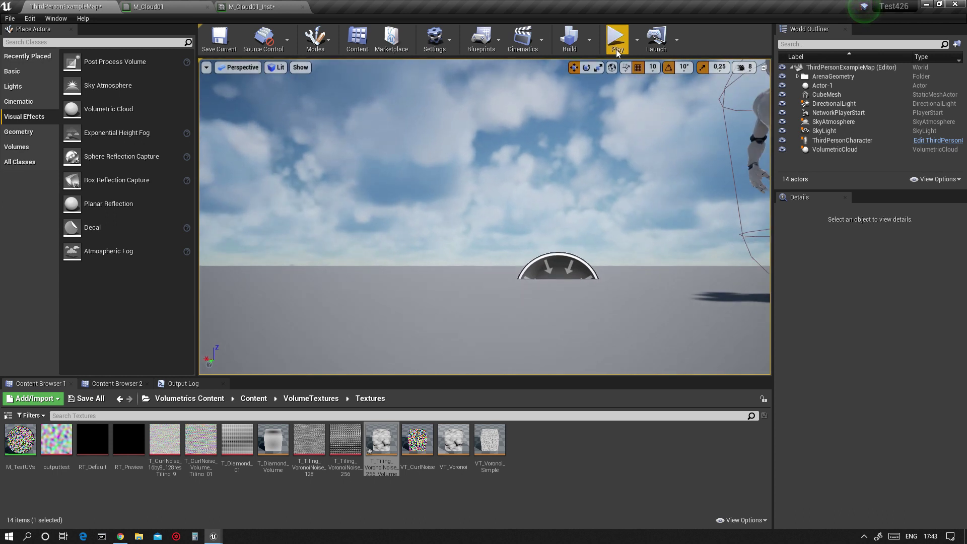
# Set the R component of WindDirection to 0.15 in M_Cloud01_Inst and save the material instance
pyautogui.moveTo(489, 162); pyautogui.dragTo(544, 162, button='right')
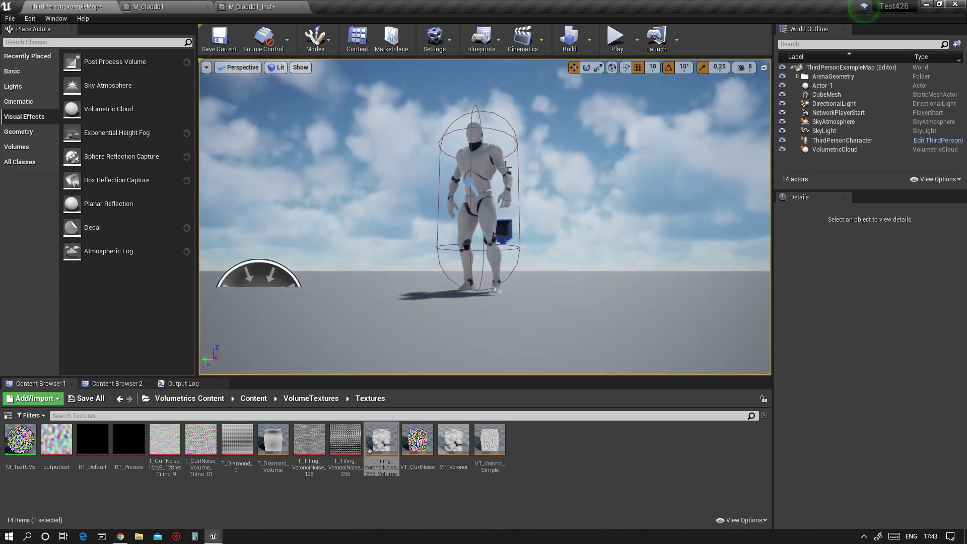
pyautogui.moveTo(446, 157); pyautogui.dragTo(499, 156, button='right')
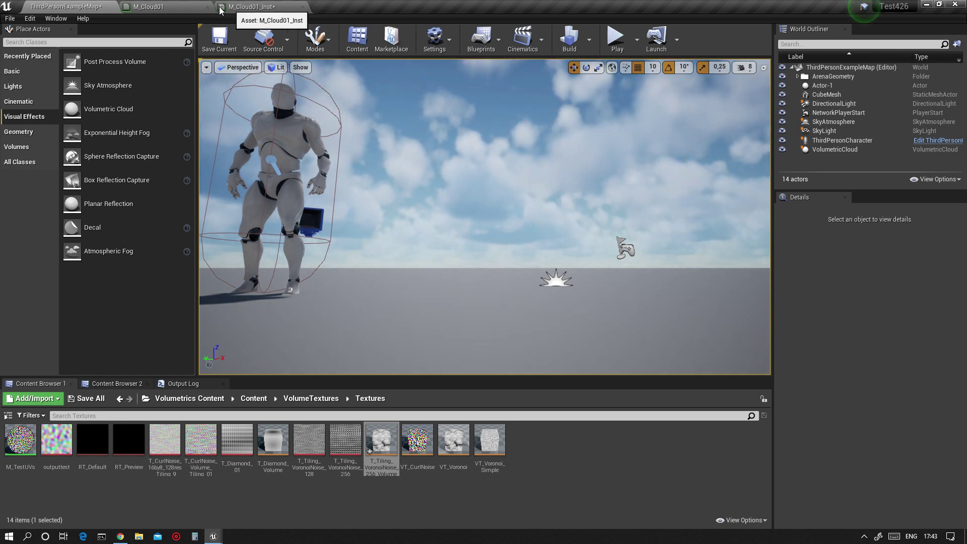
pyautogui.click(252, 7)
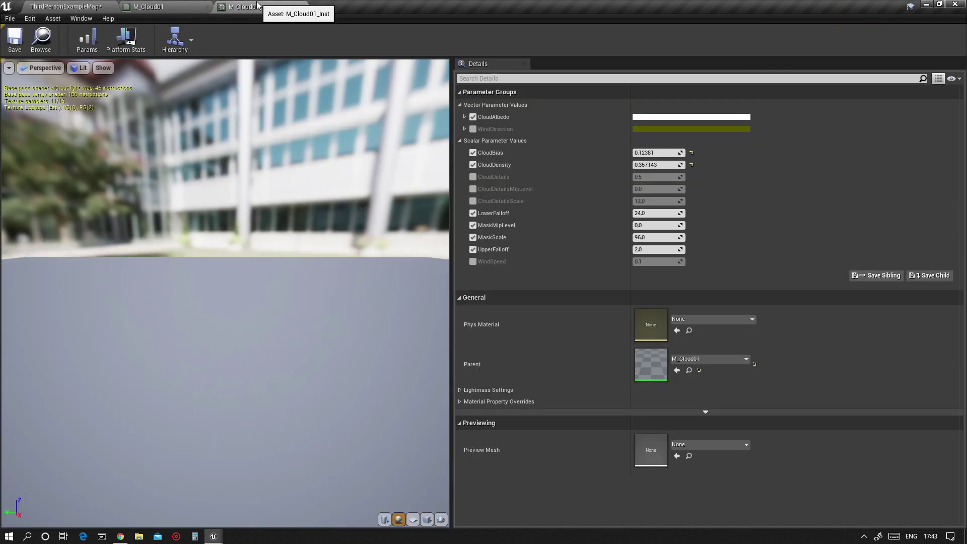
pyautogui.click(464, 129)
pyautogui.click(648, 142)
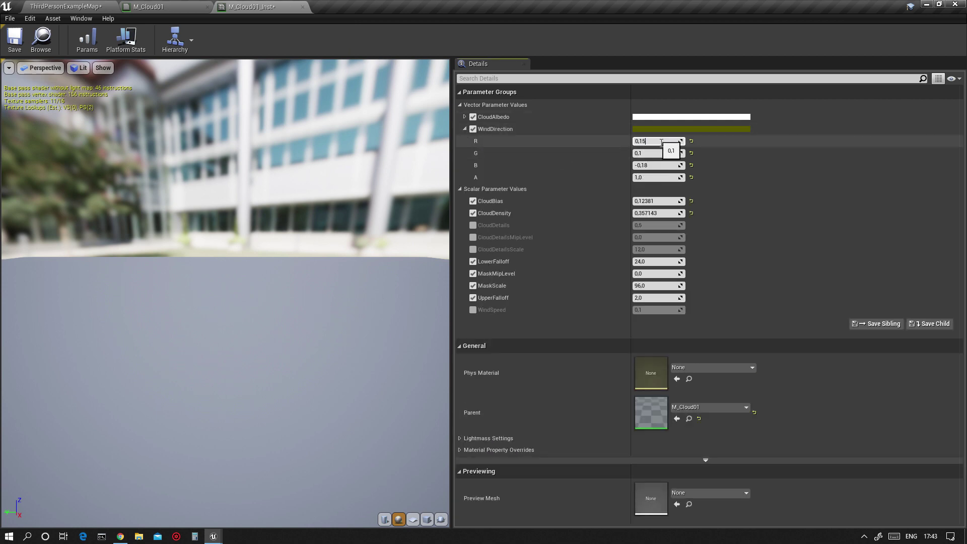
pyautogui.click(15, 39)
# Play-test the ThirdPersonExampleMap level to examine how the clouds move with the adjusted wind direction
pyautogui.click(65, 6)
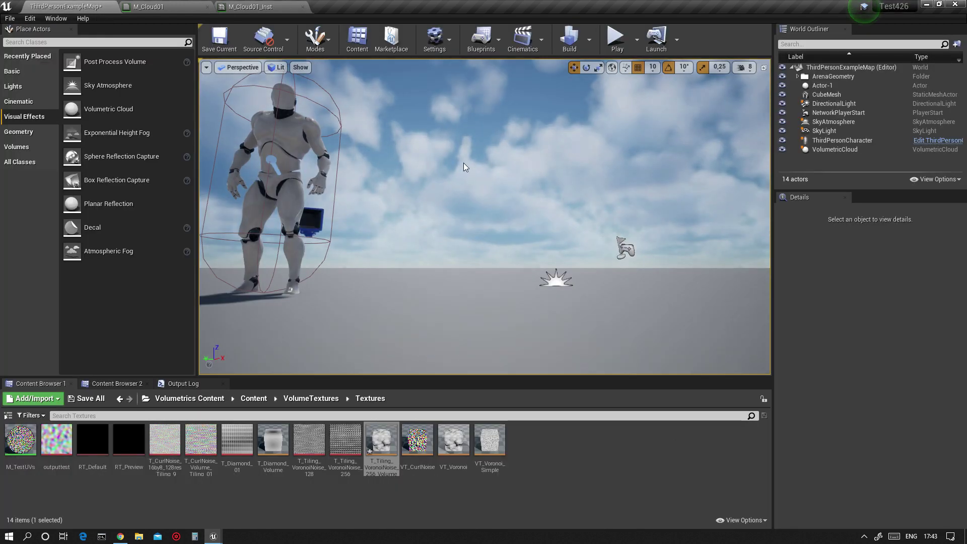
pyautogui.moveTo(464, 162); pyautogui.dragTo(464, 162, button='right')
pyautogui.click(610, 41)
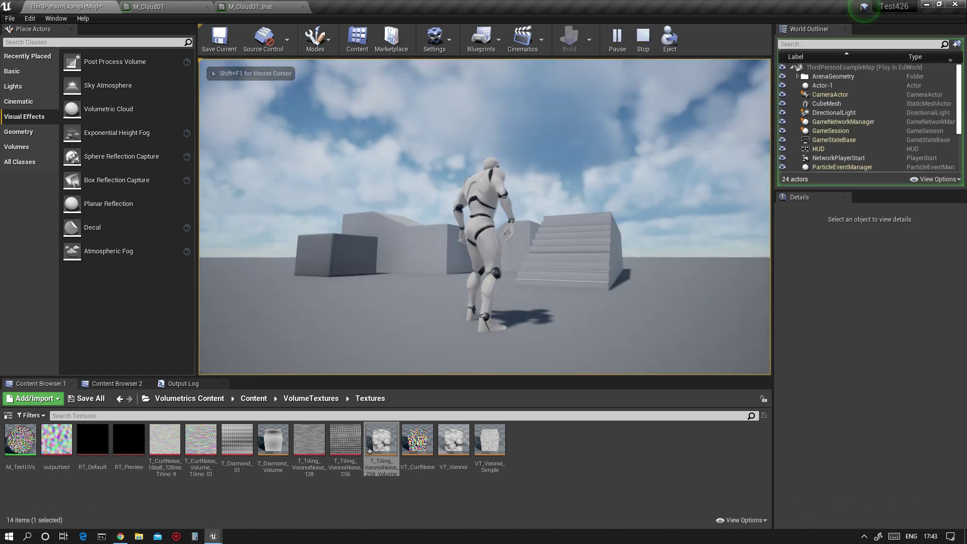
pyautogui.press('w')
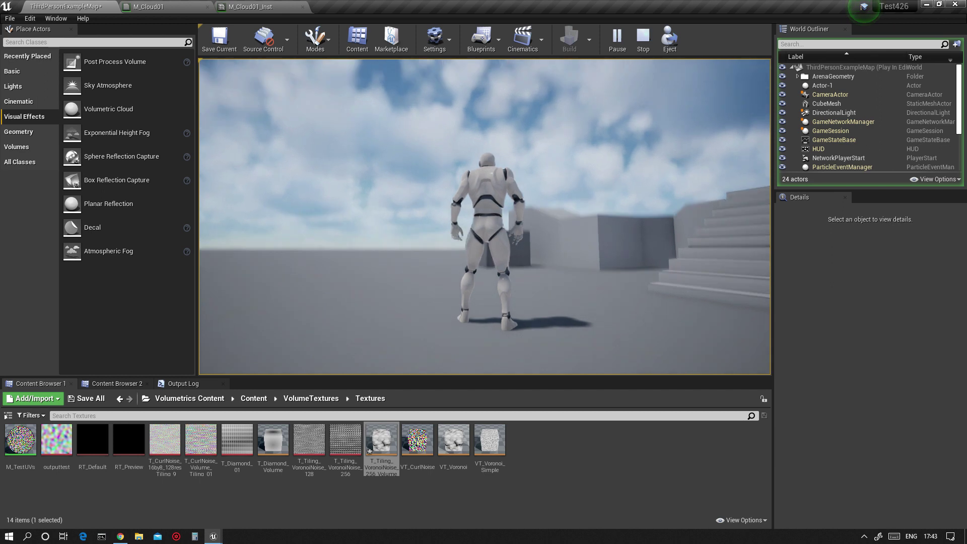
pyautogui.press('Escape')
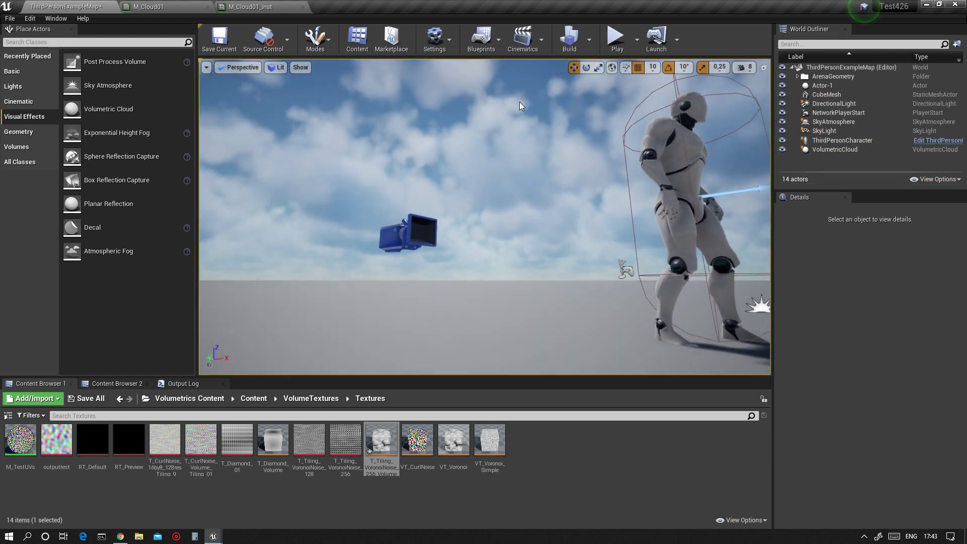
pyautogui.moveTo(496, 131)
pyautogui.mouseDown(button='right')
pyautogui.moveTo(446, 133)
pyautogui.moveTo(496, 130)
pyautogui.mouseUp(button='right')
# Detach the M_Cloud01_Inst editor into a floating window over the ThirdPersonExampleMap level and collapse its WindDirection components
pyautogui.click(268, 8)
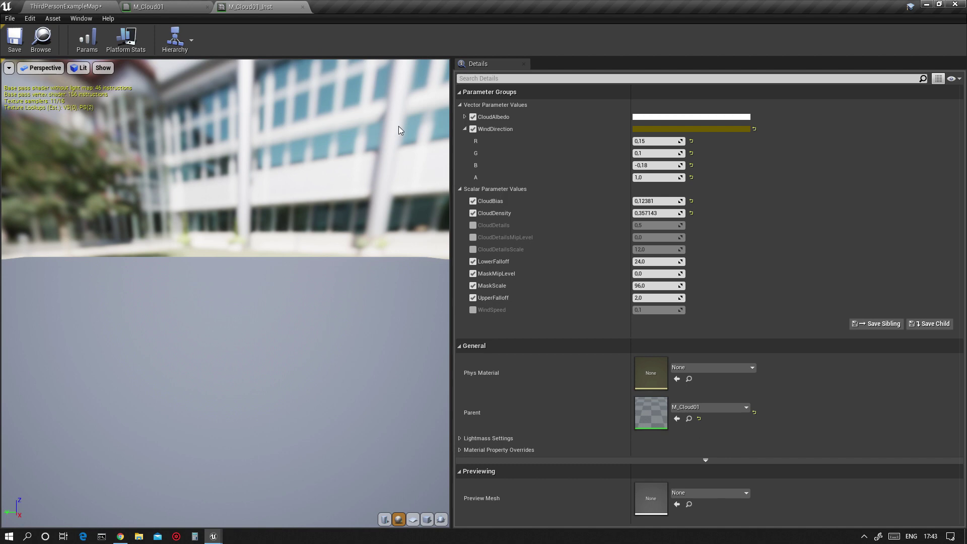
pyautogui.moveTo(281, 13); pyautogui.dragTo(633, 137)
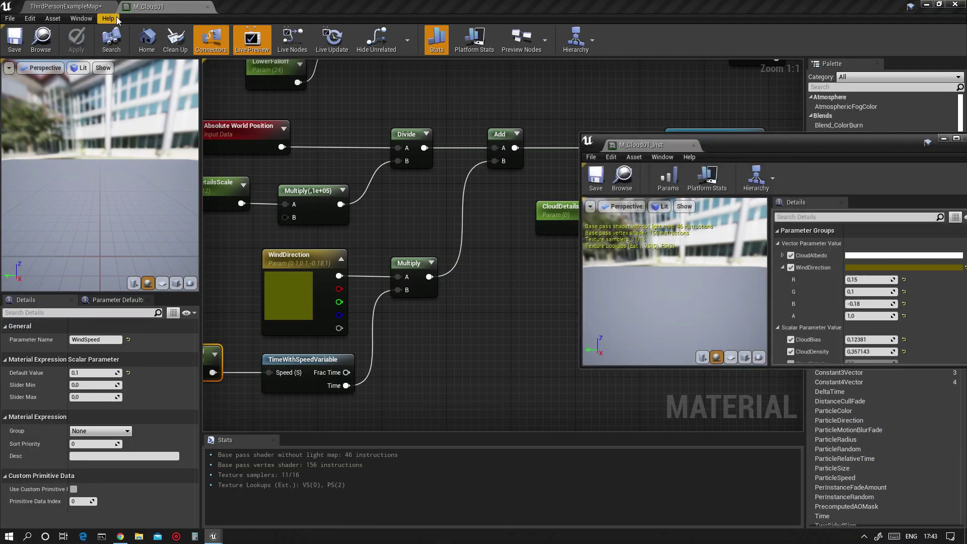
pyautogui.click(100, 7)
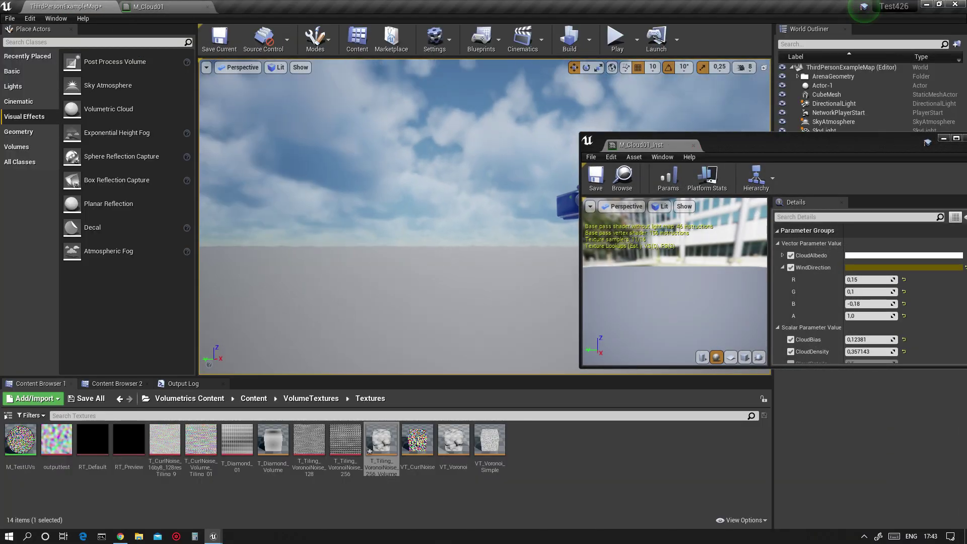
pyautogui.click(783, 267)
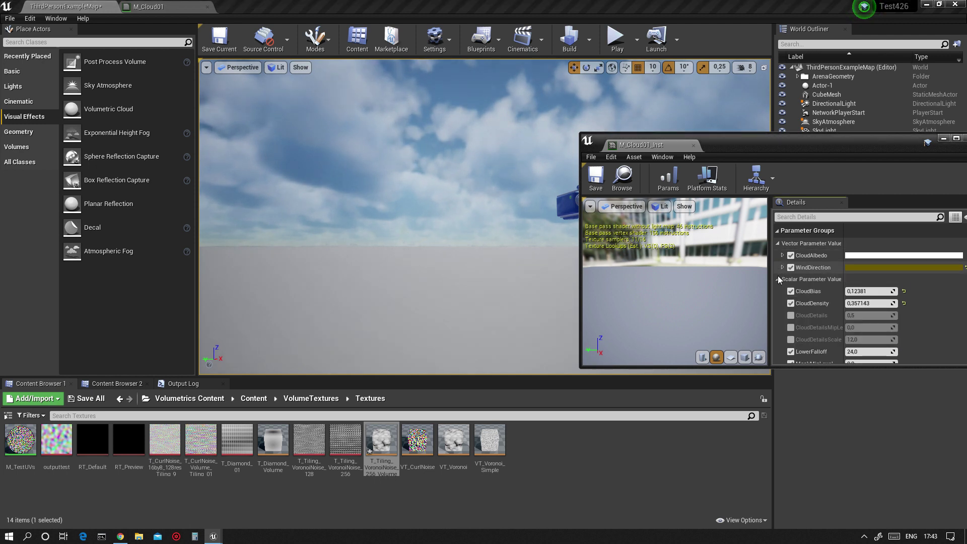
# Override CloudDetails in M_Cloud01_Inst, set it to about 0.633, and save all modified assets
pyautogui.click(792, 315)
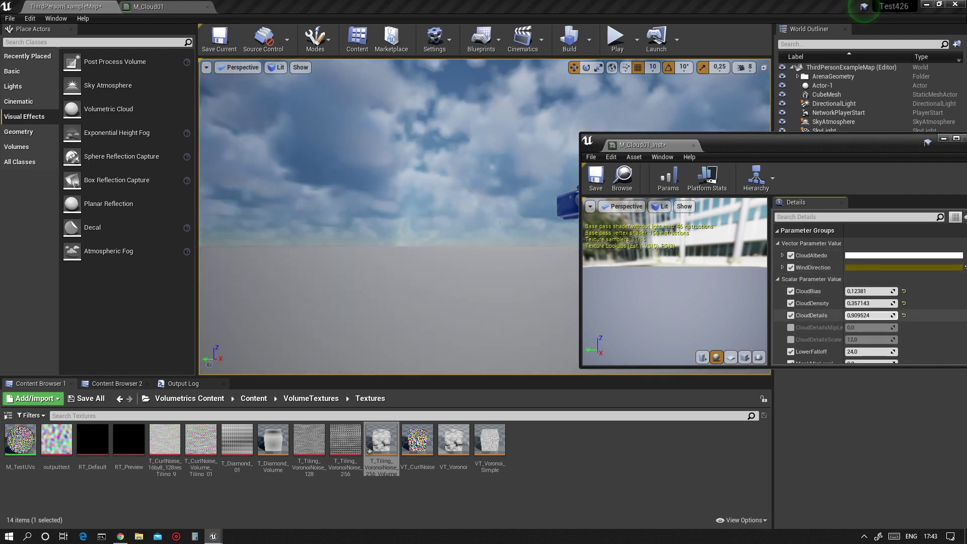
pyautogui.moveTo(863, 321); pyautogui.dragTo(874, 315)
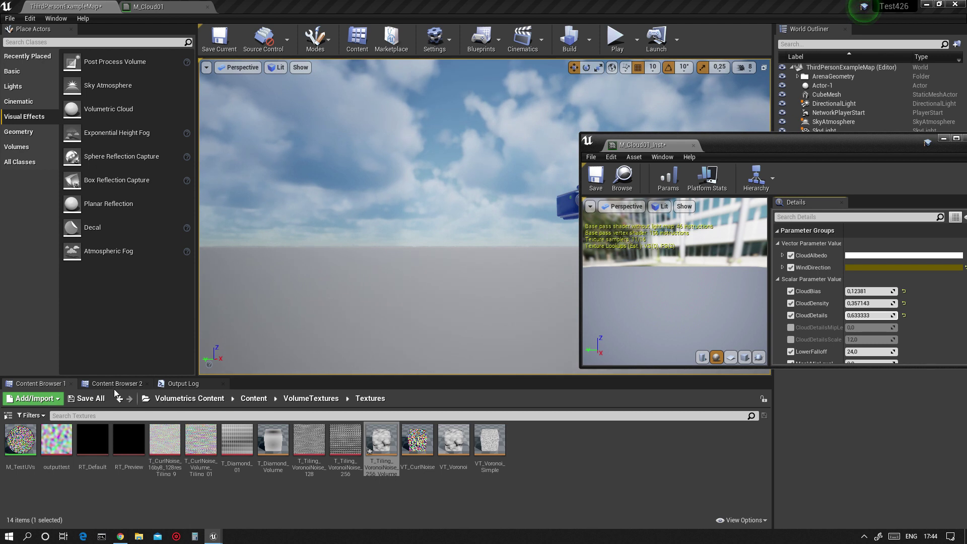
pyautogui.click(91, 398)
pyautogui.click(559, 362)
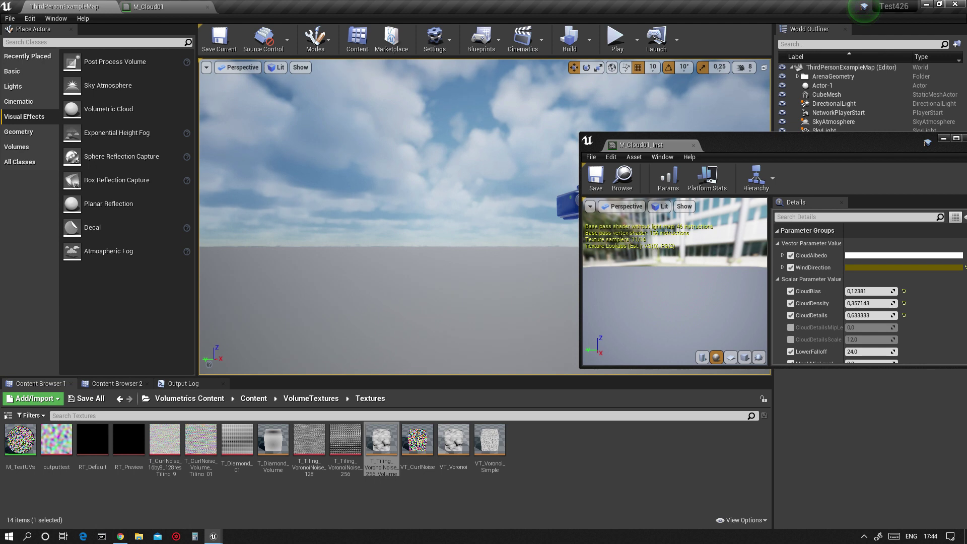
# Find and select the RT_3DTexture01_1k_Tex5_Volume texture in the project's ThirdPersonBP folder
pyautogui.moveTo(454, 156); pyautogui.dragTo(476, 128, button='right')
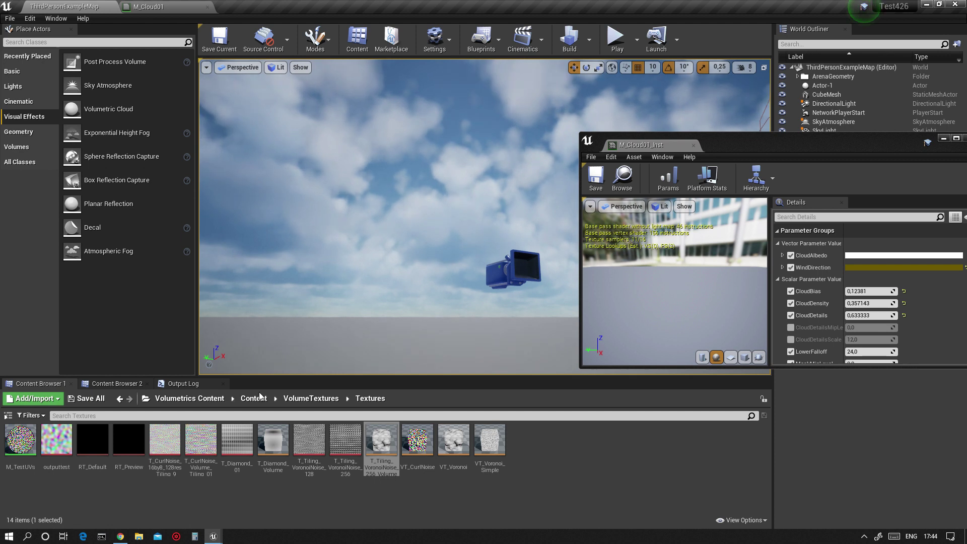
pyautogui.click(114, 384)
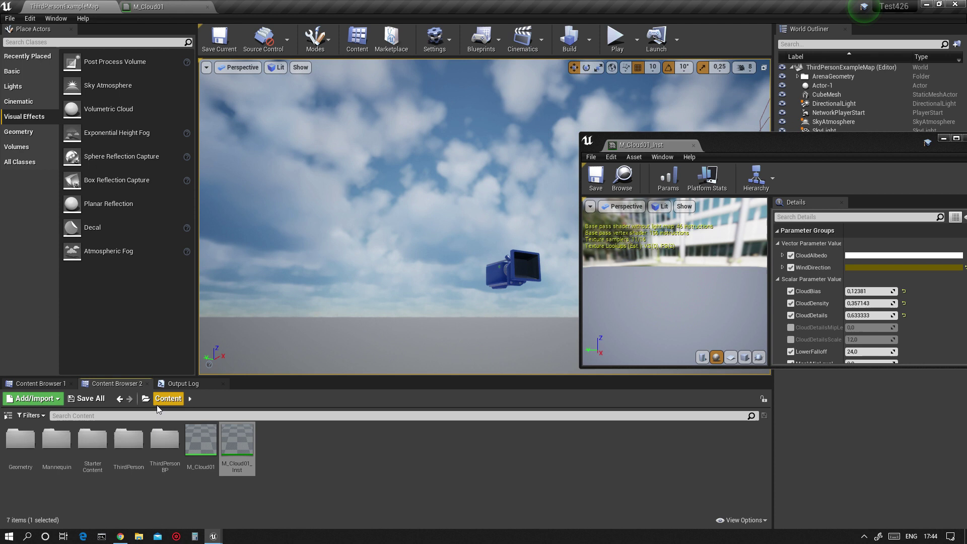
pyautogui.doubleClick(165, 439)
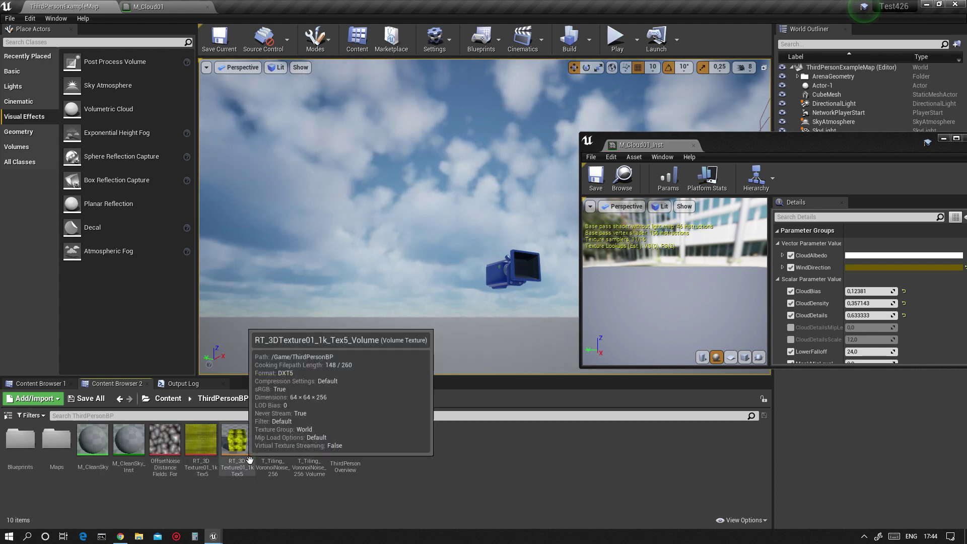
pyautogui.click(250, 460)
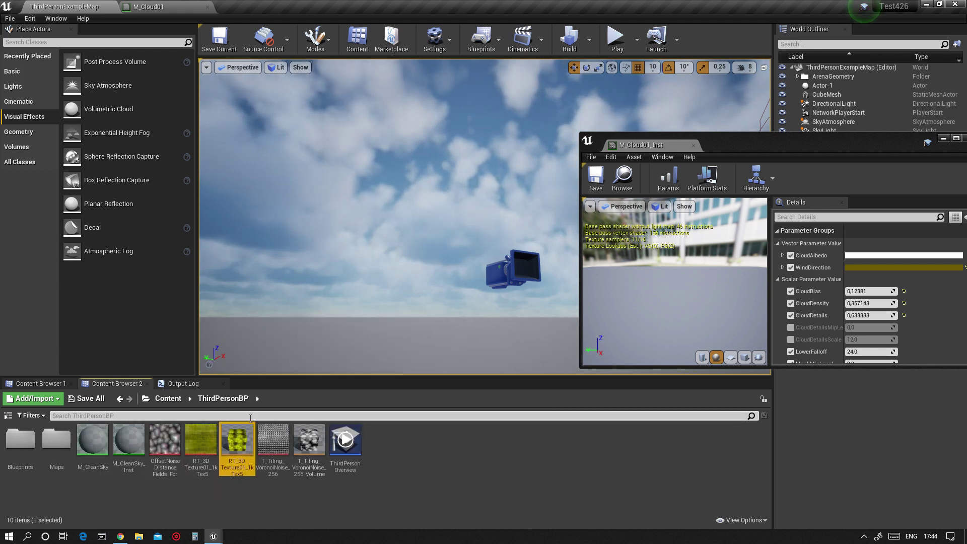
# Assign RT_3DTexture01_1k_Tex5_Volume to the detail noise Texture Sample in M_Cloud01 and save the material
pyautogui.click(166, 7)
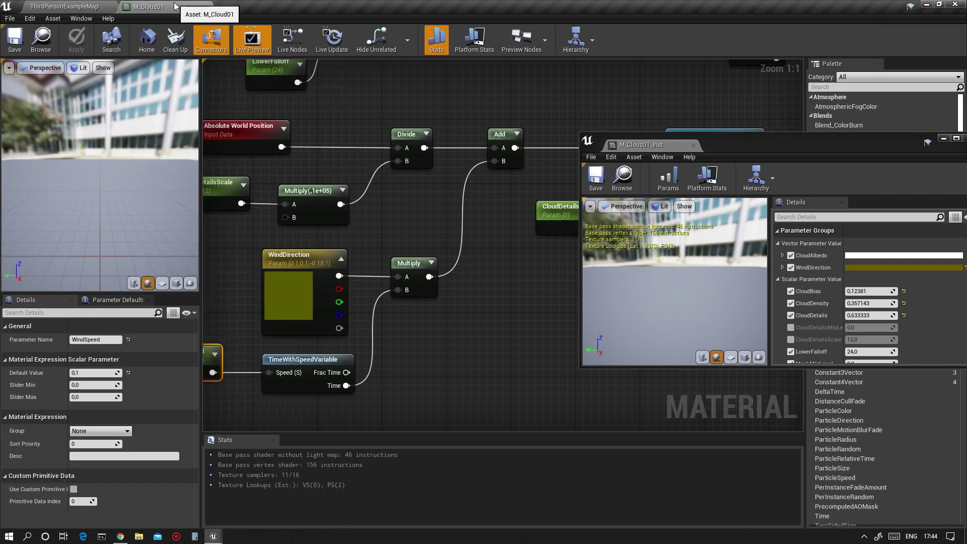
pyautogui.click(288, 314)
pyautogui.moveTo(418, 220); pyautogui.dragTo(162, 237, button='right')
pyautogui.click(454, 239)
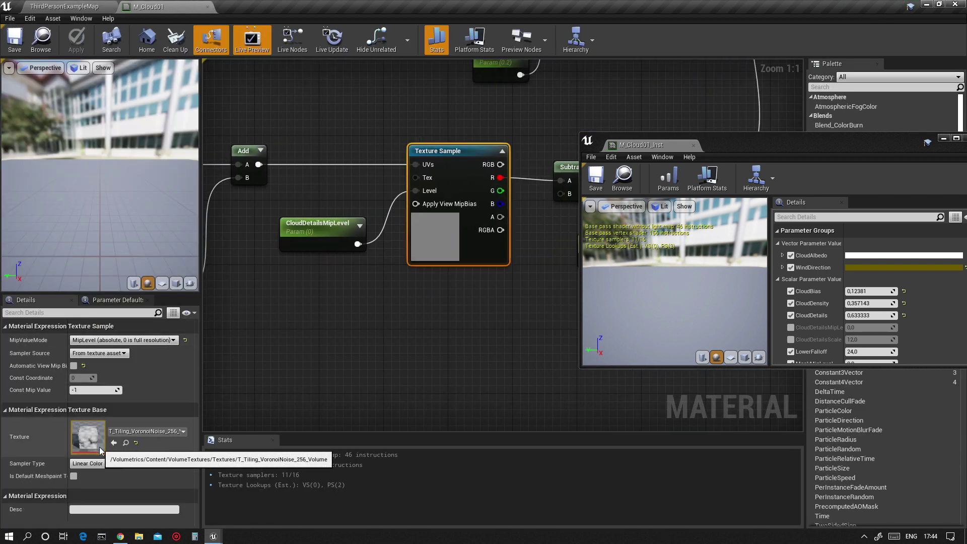
pyautogui.click(114, 443)
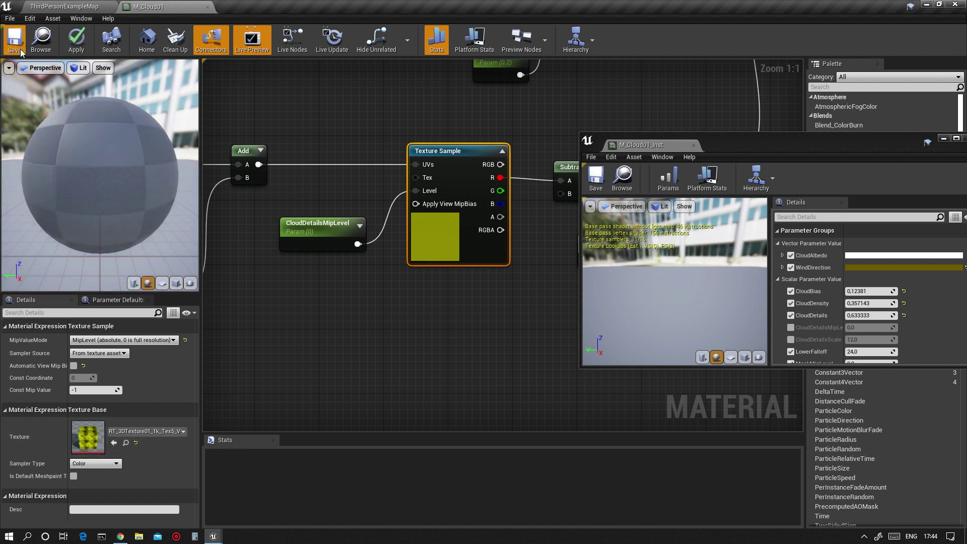
pyautogui.hotkey('ctrl', 's')
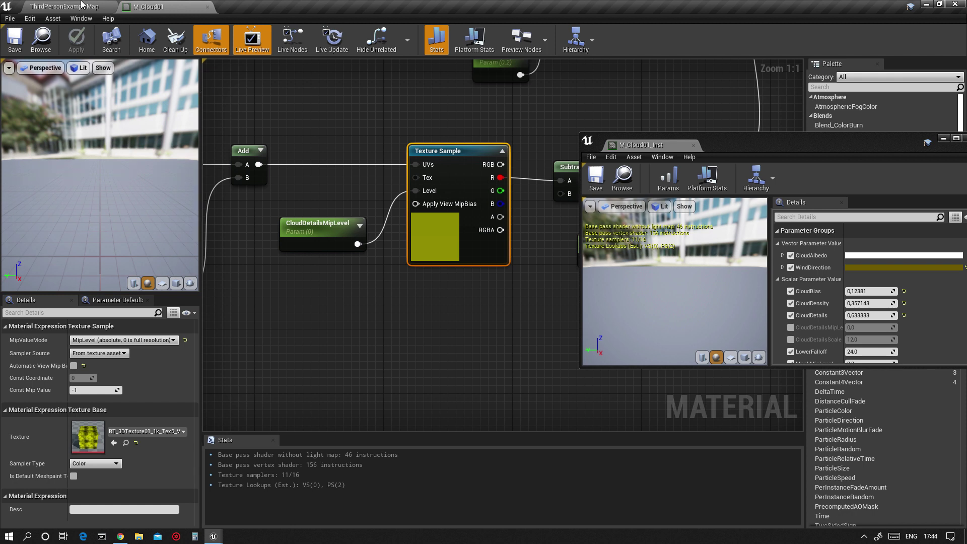
# Set CloudDetails to about 0.214 and CloudDensity to about 0.519 in M_Cloud01_Inst while viewing the level's clouds
pyautogui.click(81, 5)
pyautogui.moveTo(367, 213); pyautogui.dragTo(637, 222, button='right')
pyautogui.moveTo(384, 222); pyautogui.dragTo(504, 225, button='right')
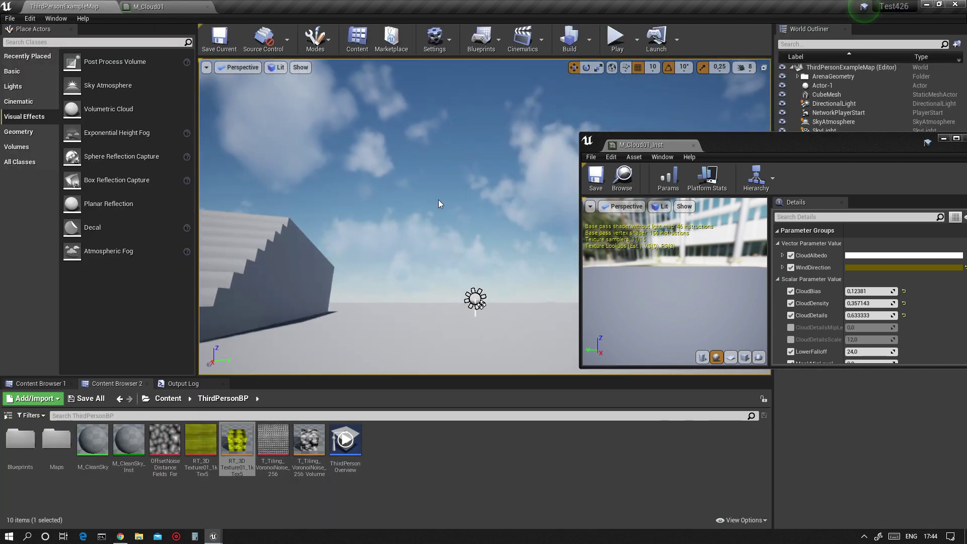
pyautogui.moveTo(866, 316)
pyautogui.mouseDown()
pyautogui.moveTo(895, 315)
pyautogui.moveTo(859, 315)
pyautogui.mouseUp()
pyautogui.moveTo(494, 170); pyautogui.dragTo(526, 170, button='right')
pyautogui.moveTo(891, 304); pyautogui.dragTo(892, 304)
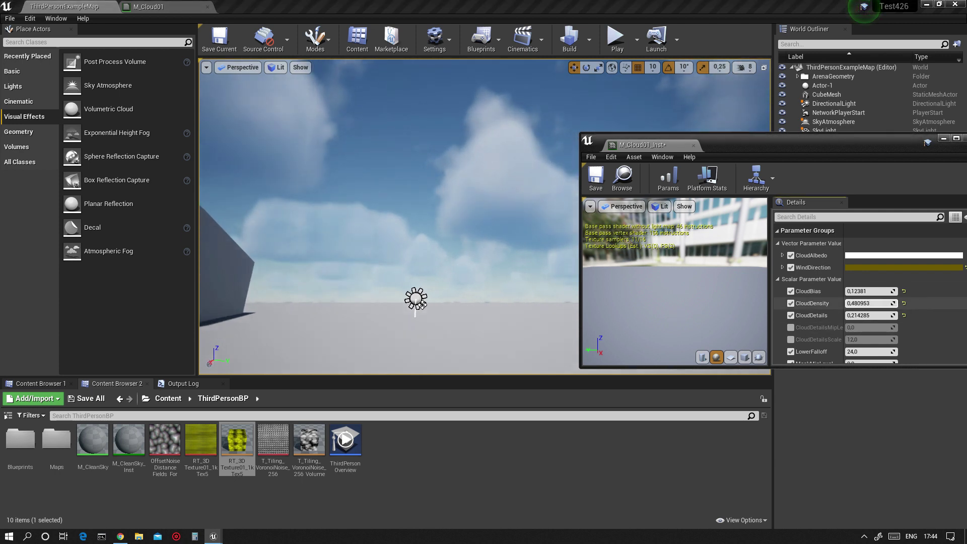
pyautogui.moveTo(470, 158); pyautogui.dragTo(551, 218, button='right')
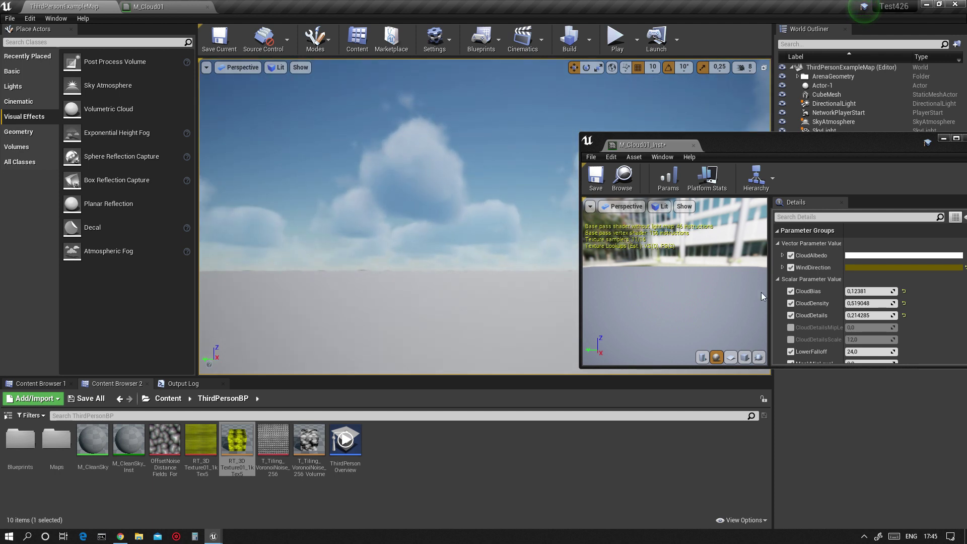
# Increase CloudDetails to about 0.490 and CloudDensity to about 1.163 in M_Cloud01_Inst
pyautogui.moveTo(891, 315); pyautogui.dragTo(892, 315)
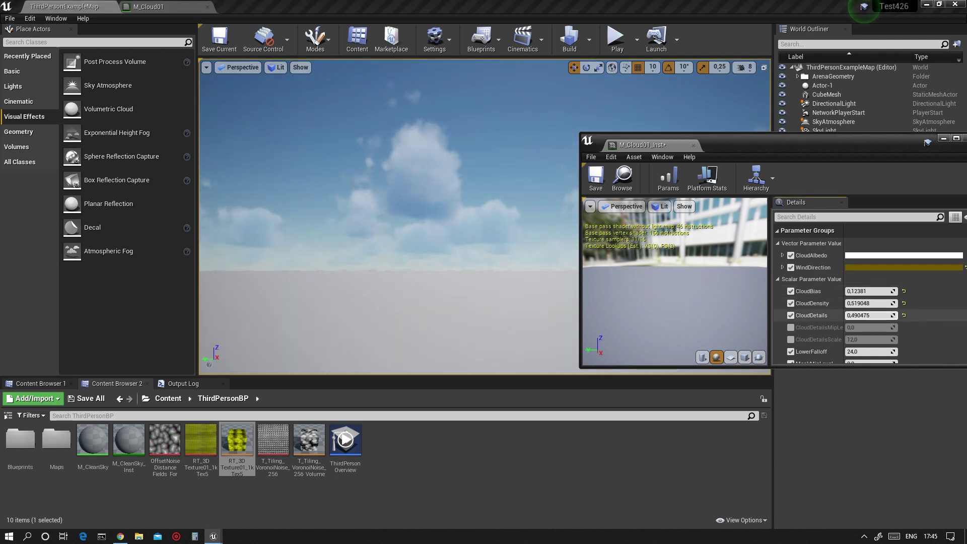
pyautogui.moveTo(871, 303); pyautogui.dragTo(871, 304)
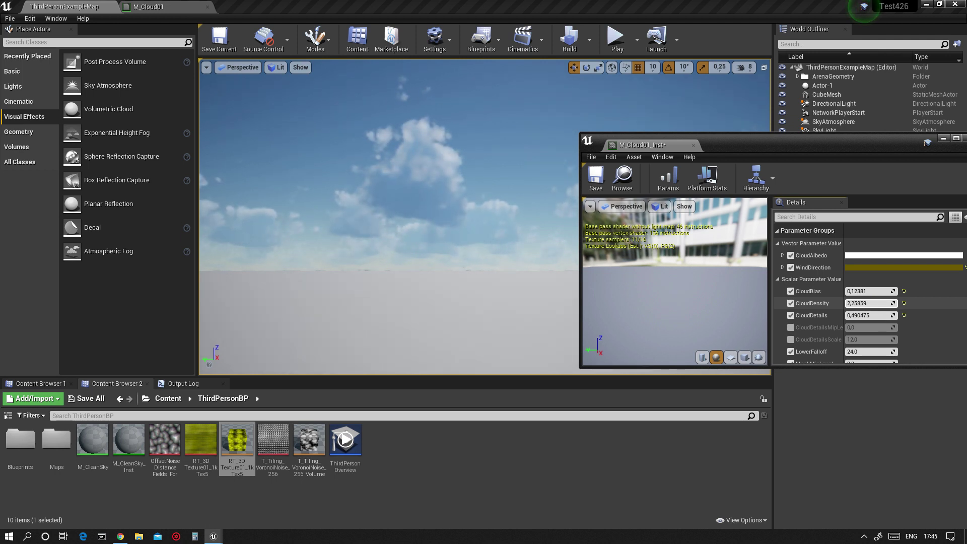
pyautogui.moveTo(454, 166); pyautogui.dragTo(419, 181, button='right')
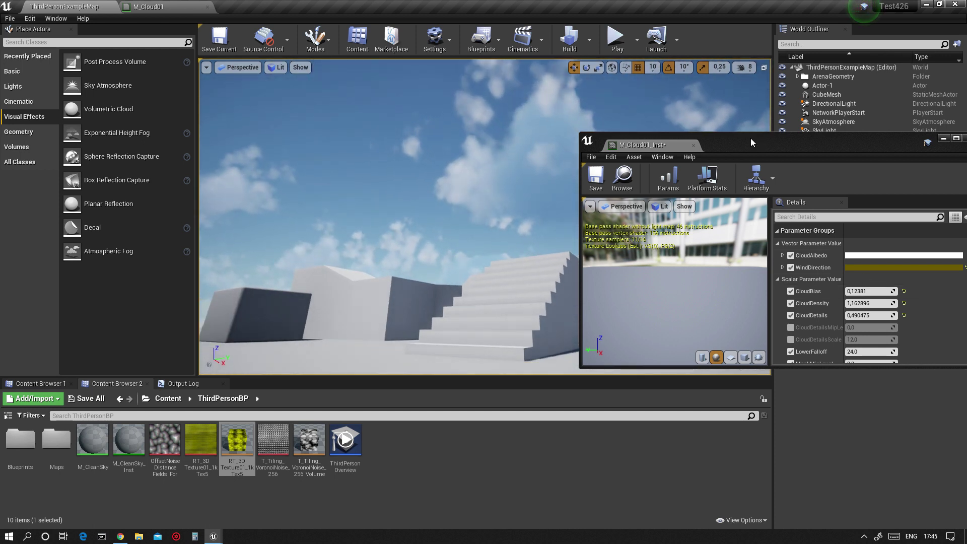
# Play-test the level to check the detailed clouds and save the M_Cloud01_Inst material instance
pyautogui.moveTo(747, 139); pyautogui.dragTo(705, 128)
pyautogui.moveTo(421, 163); pyautogui.dragTo(383, 162, button='right')
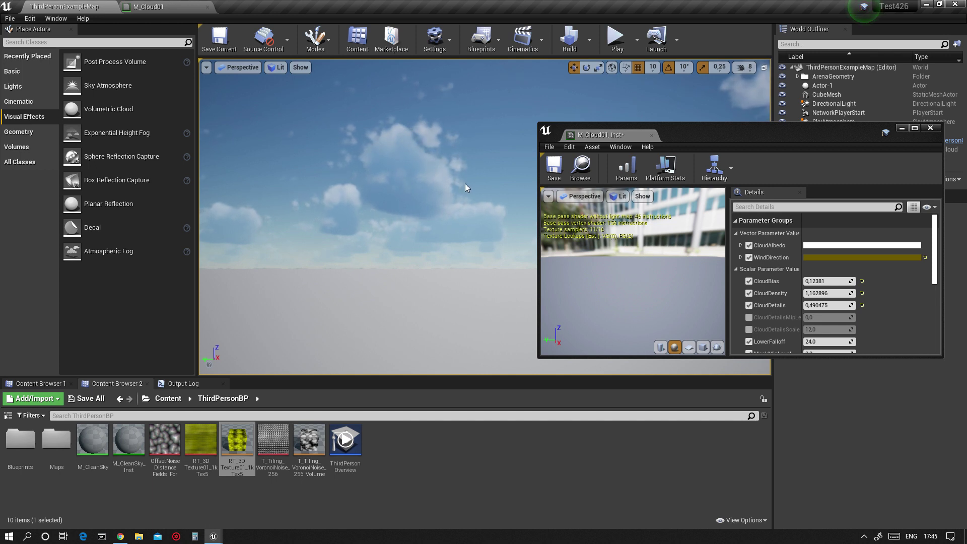
pyautogui.click(617, 40)
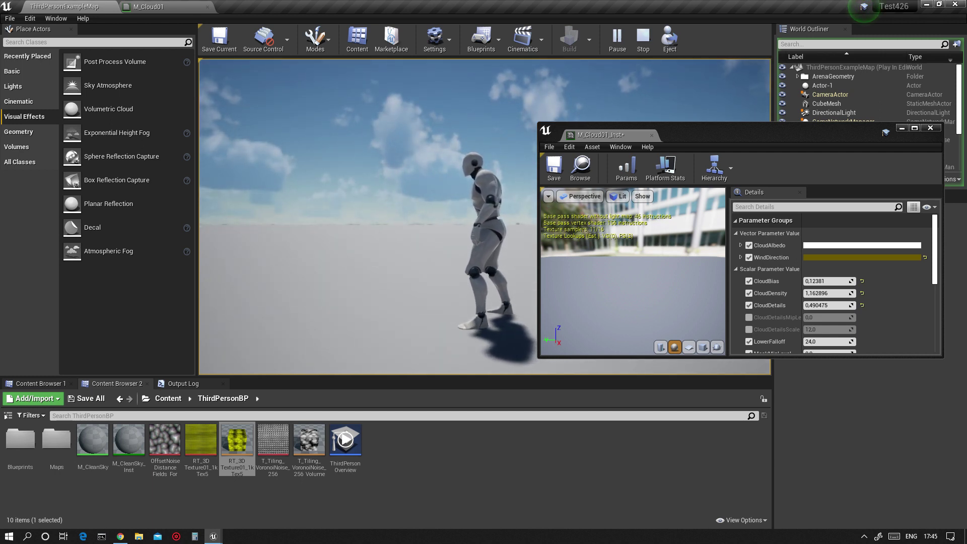
pyautogui.press('Escape')
pyautogui.moveTo(408, 167); pyautogui.dragTo(398, 168, button='right')
pyautogui.scroll(1, 402, 213)
pyautogui.scroll(-2, 402, 213)
pyautogui.moveTo(402, 212); pyautogui.dragTo(325, 204, button='right')
pyautogui.click(554, 166)
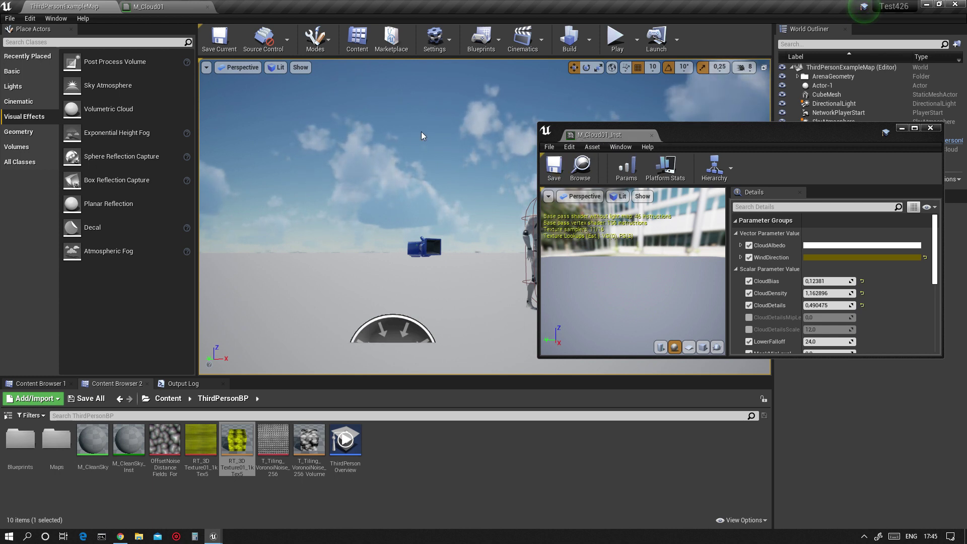
# Dock the floating M_Cloud01_Inst editor back beside M_Cloud01 and return to the ThirdPersonExampleMap level
pyautogui.moveTo(428, 143); pyautogui.dragTo(435, 176, button='right')
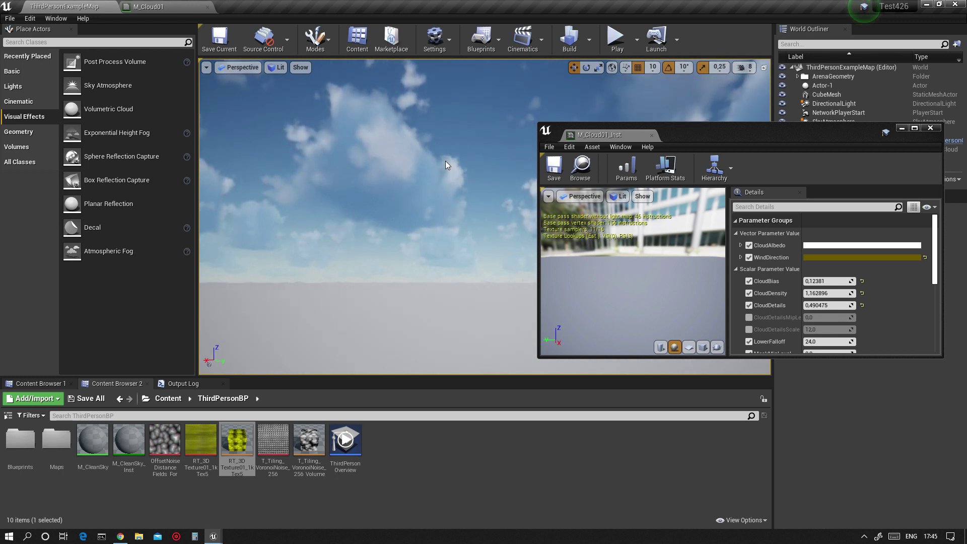
pyautogui.moveTo(446, 161)
pyautogui.mouseDown(button='right')
pyautogui.moveTo(398, 164)
pyautogui.moveTo(443, 165)
pyautogui.mouseUp(button='right')
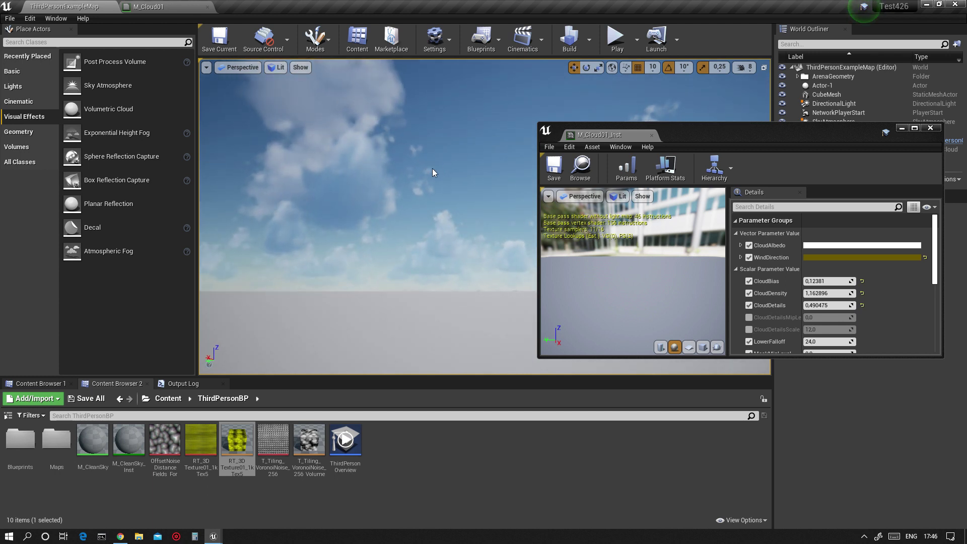
pyautogui.moveTo(585, 137); pyautogui.dragTo(147, 7)
pyautogui.click(65, 7)
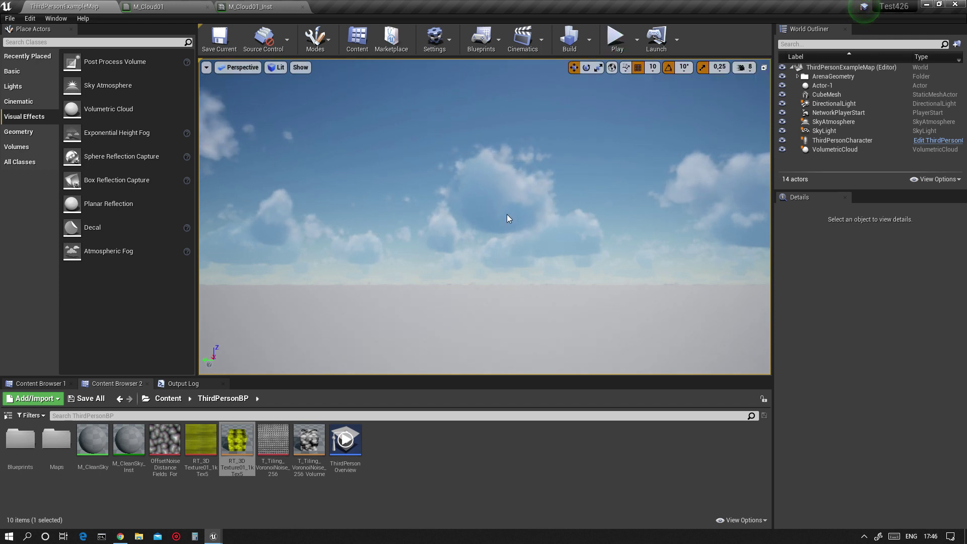
# Inspect the clouds around the level and run a brief play-test of ThirdPersonExampleMap
pyautogui.moveTo(555, 147); pyautogui.dragTo(528, 138, button='right')
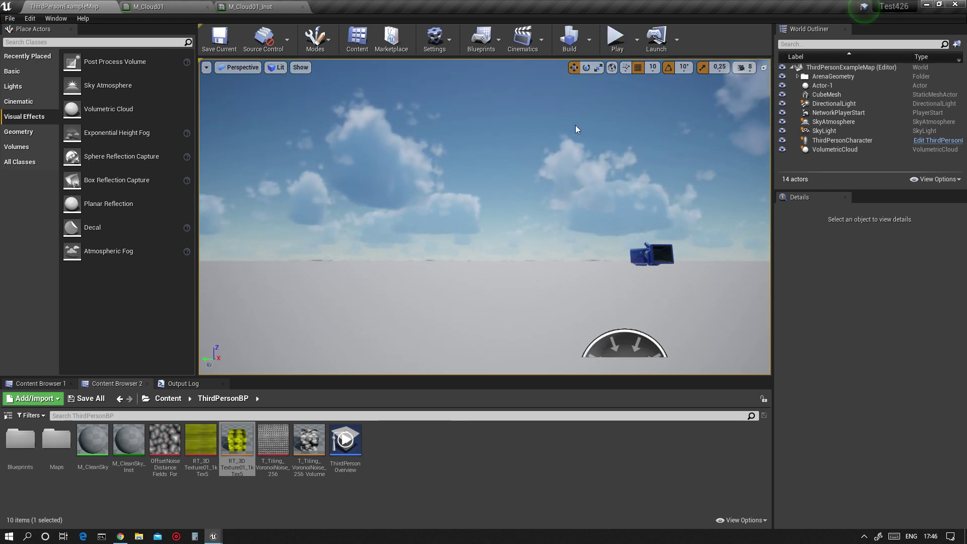
pyautogui.moveTo(560, 181)
pyautogui.mouseDown(button='right')
pyautogui.moveTo(655, 182)
pyautogui.moveTo(561, 182)
pyautogui.mouseUp(button='right')
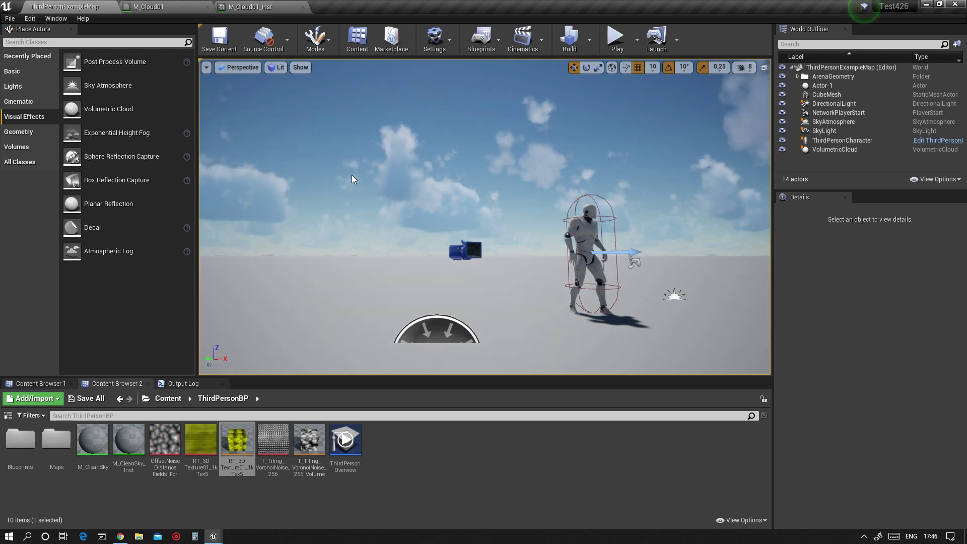
pyautogui.click(619, 44)
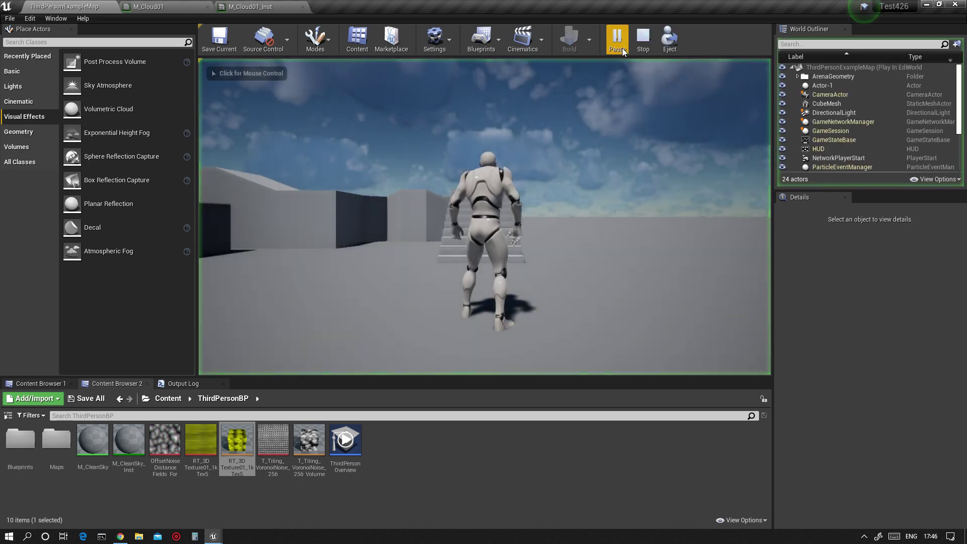
pyautogui.press('Escape')
# Show the FPS counter in the level viewport and play-test the map to check cloud performance from different directions
pyautogui.click(206, 67)
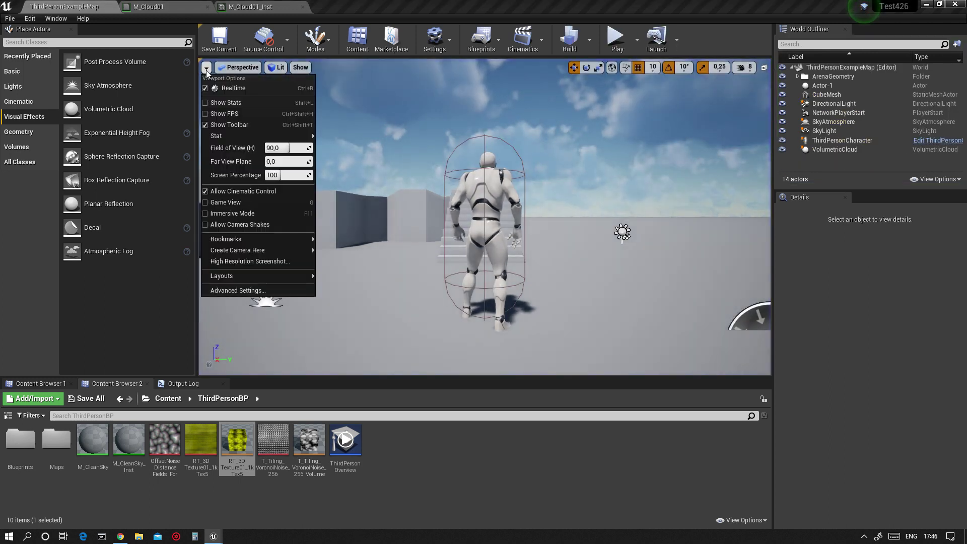
pyautogui.click(210, 112)
pyautogui.click(617, 41)
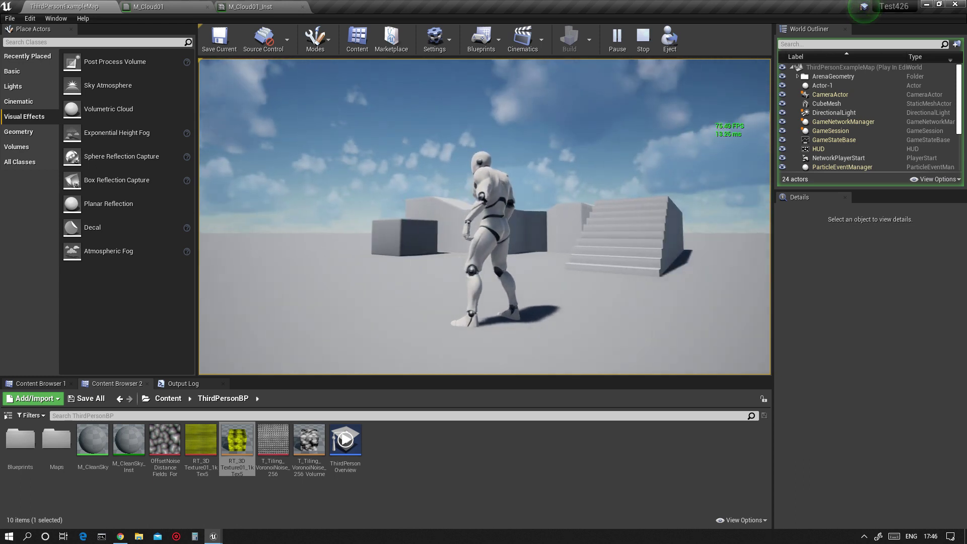
pyautogui.press('w')
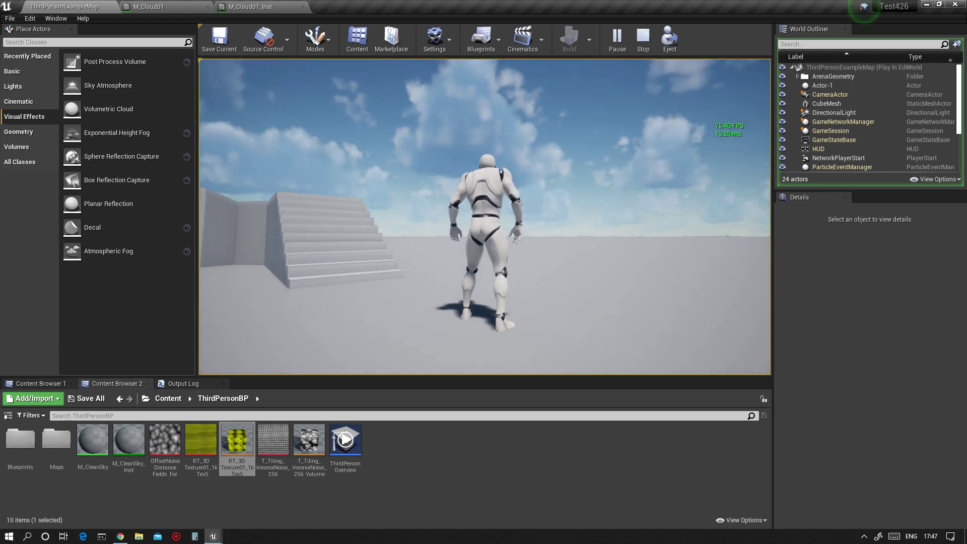
pyautogui.press('w')
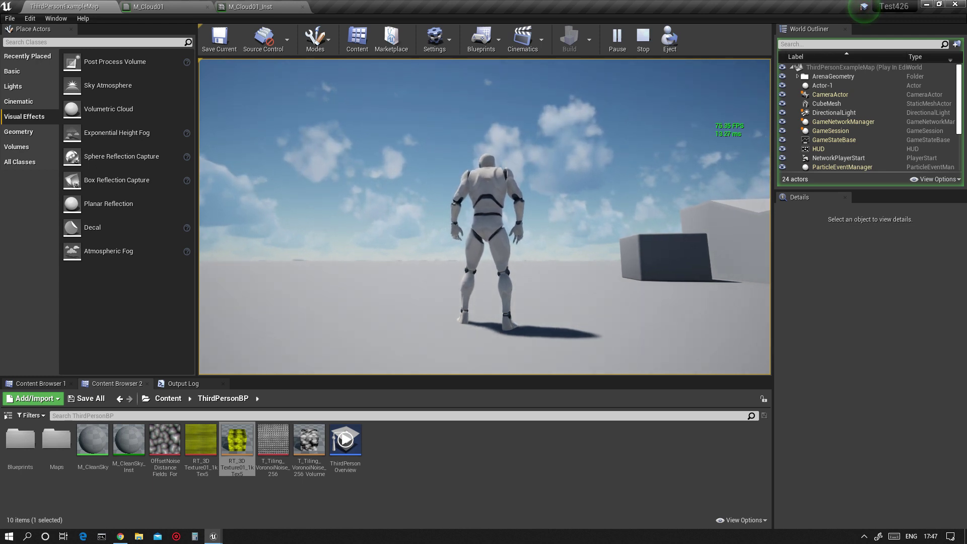
pyautogui.press('Escape')
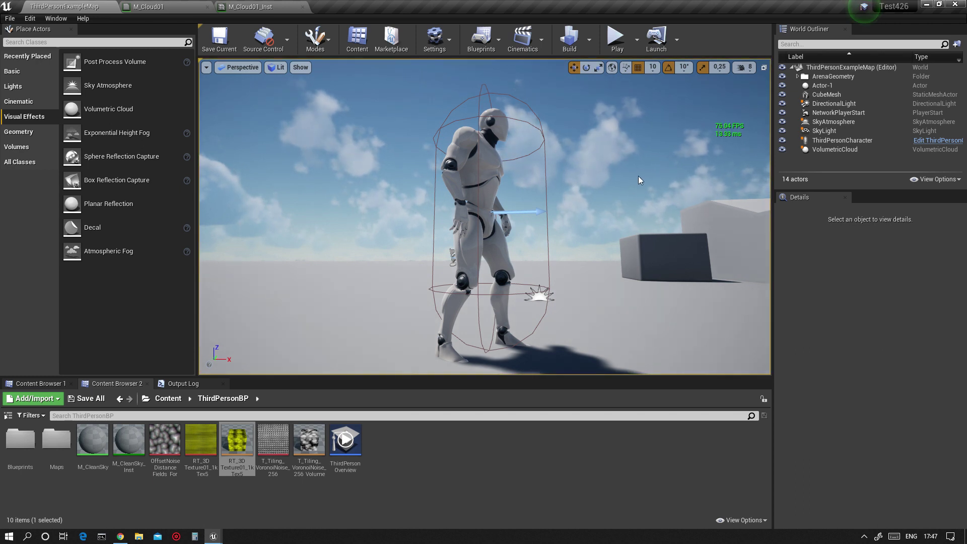
# Examine the clouds and the frame rate from several viewing directions in the level viewport
pyautogui.moveTo(552, 184); pyautogui.dragTo(507, 168, button='right')
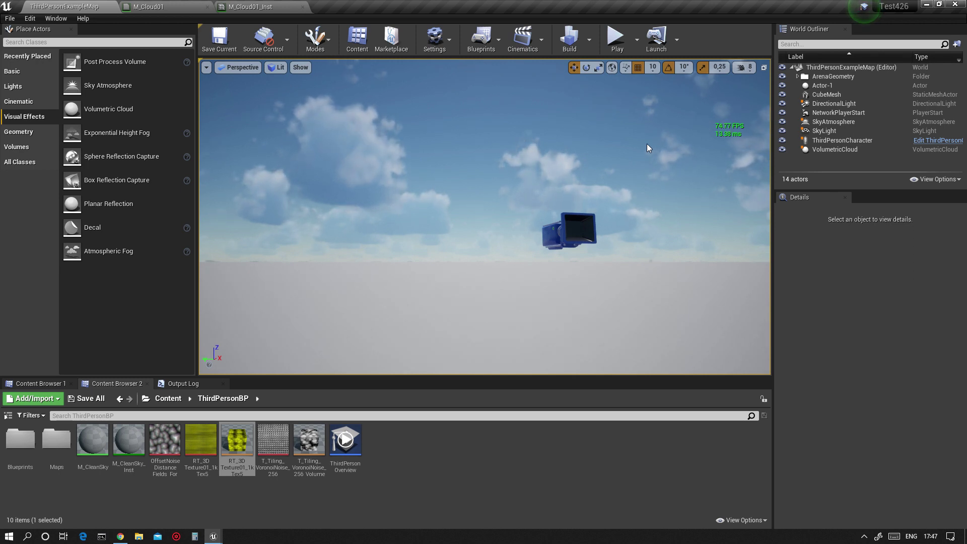
pyautogui.moveTo(439, 137); pyautogui.dragTo(432, 129, button='right')
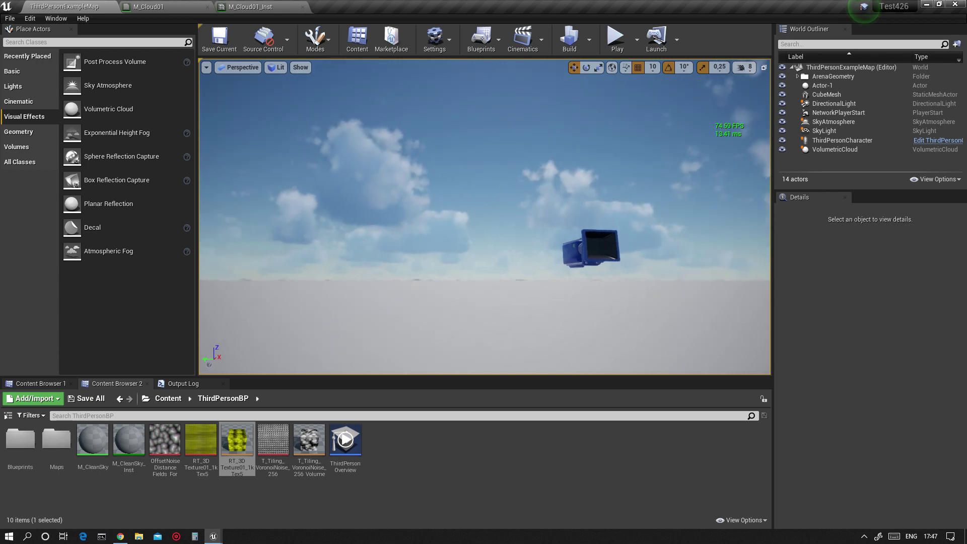
pyautogui.moveTo(503, 164); pyautogui.dragTo(731, 163, button='right')
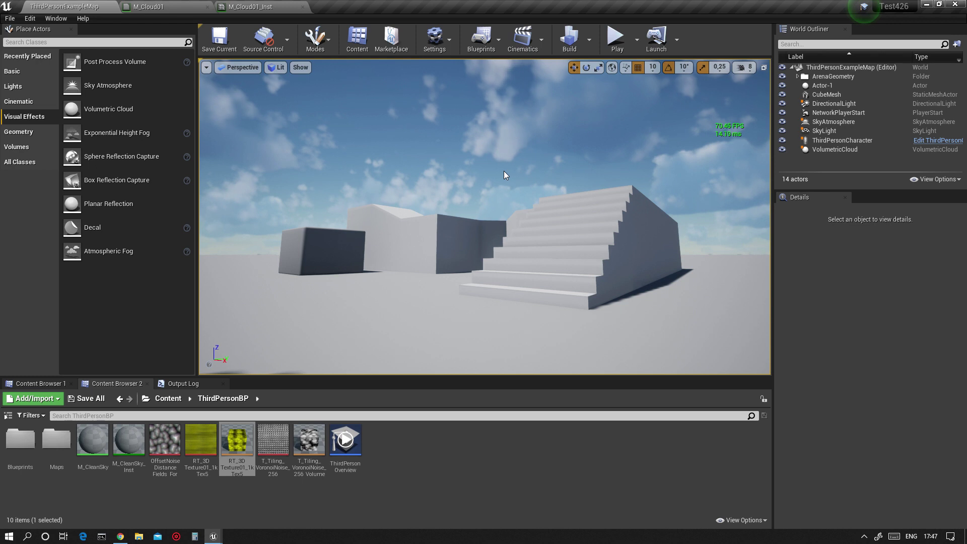
pyautogui.moveTo(506, 175); pyautogui.dragTo(313, 175, button='right')
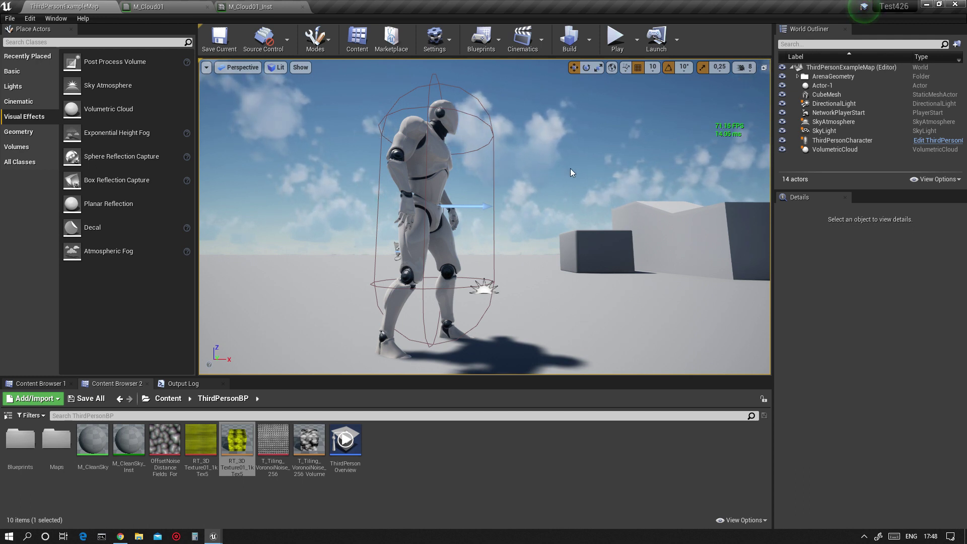
pyautogui.moveTo(570, 169); pyautogui.dragTo(469, 166, button='right')
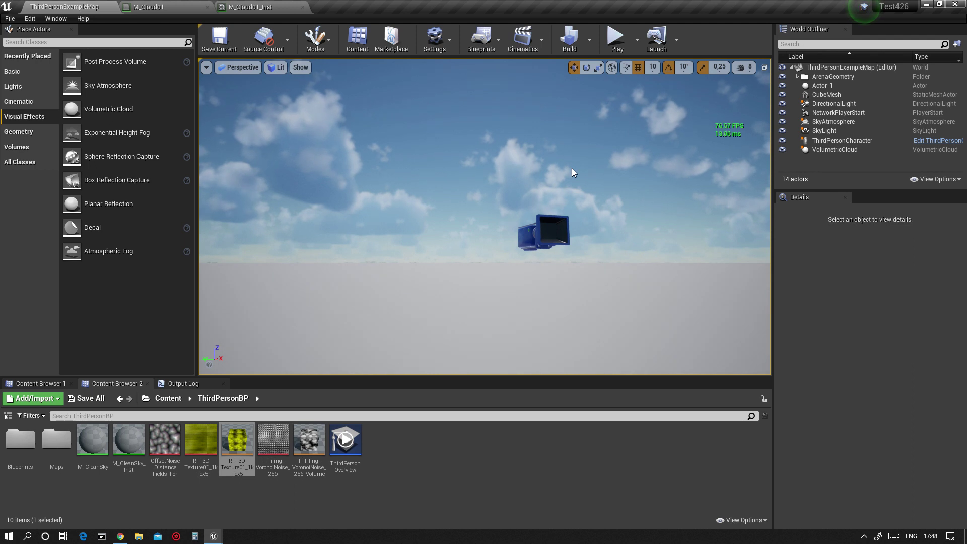
pyautogui.moveTo(573, 169); pyautogui.dragTo(532, 180, button='right')
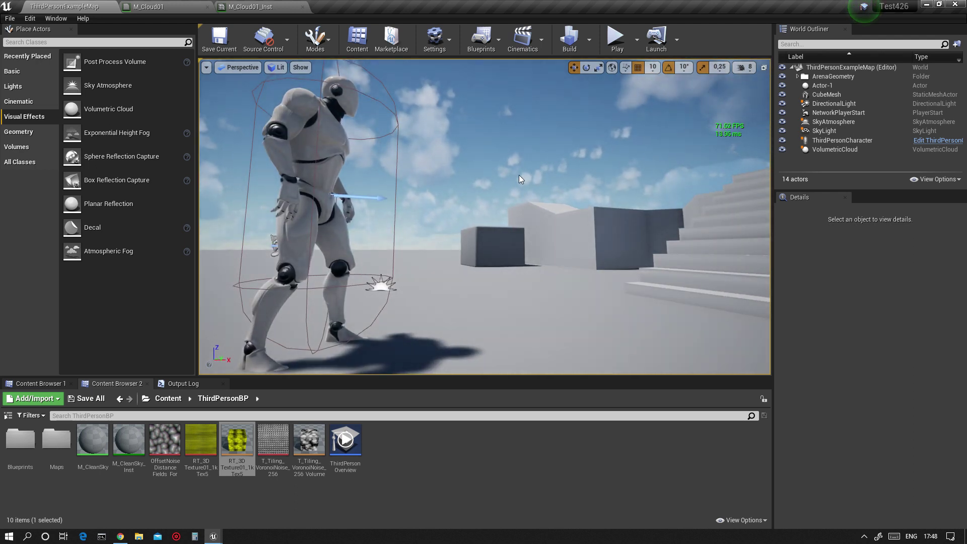
pyautogui.moveTo(519, 175); pyautogui.dragTo(526, 169, button='right')
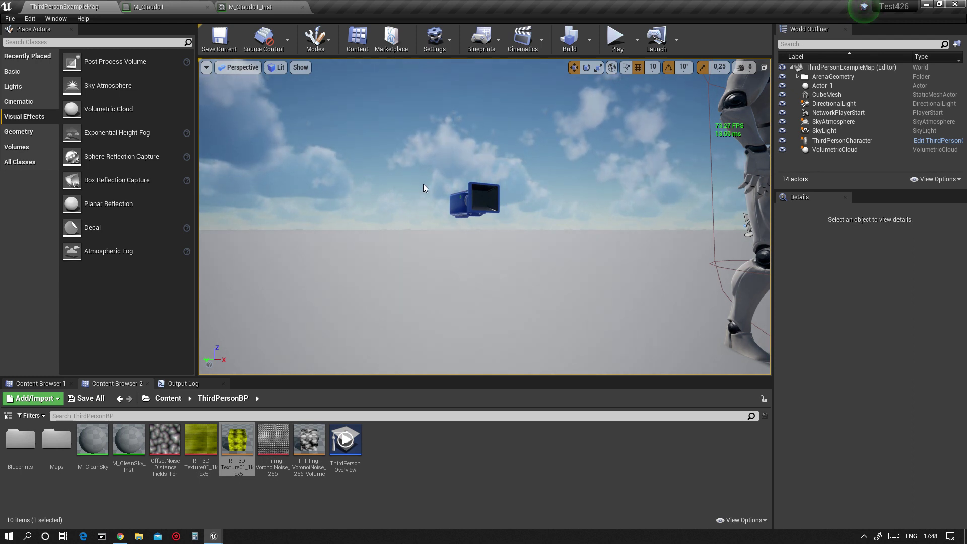
pyautogui.moveTo(511, 192); pyautogui.dragTo(522, 190, button='right')
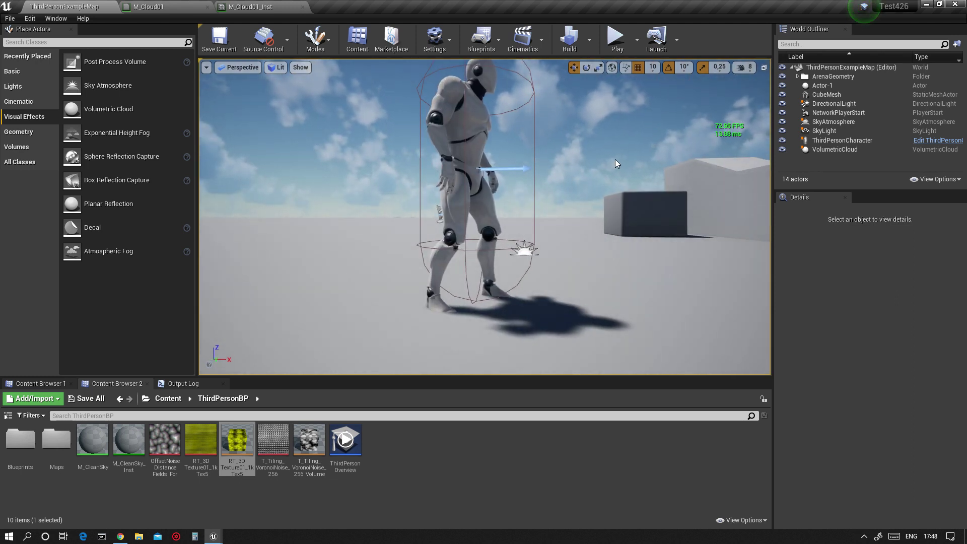
# Hide the FPS counter in the level viewport
pyautogui.click(206, 67)
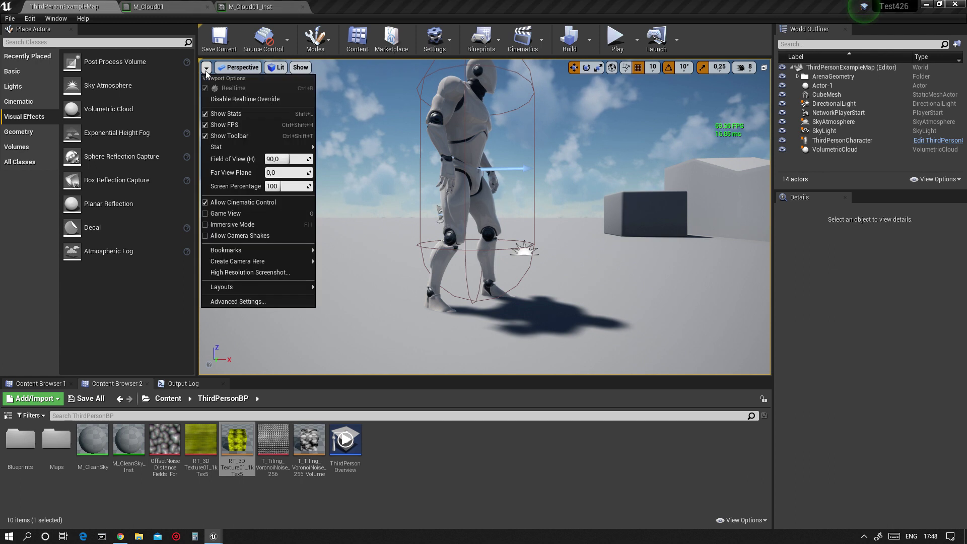
pyautogui.click(225, 123)
pyautogui.moveTo(406, 144); pyautogui.dragTo(406, 142, button='right')
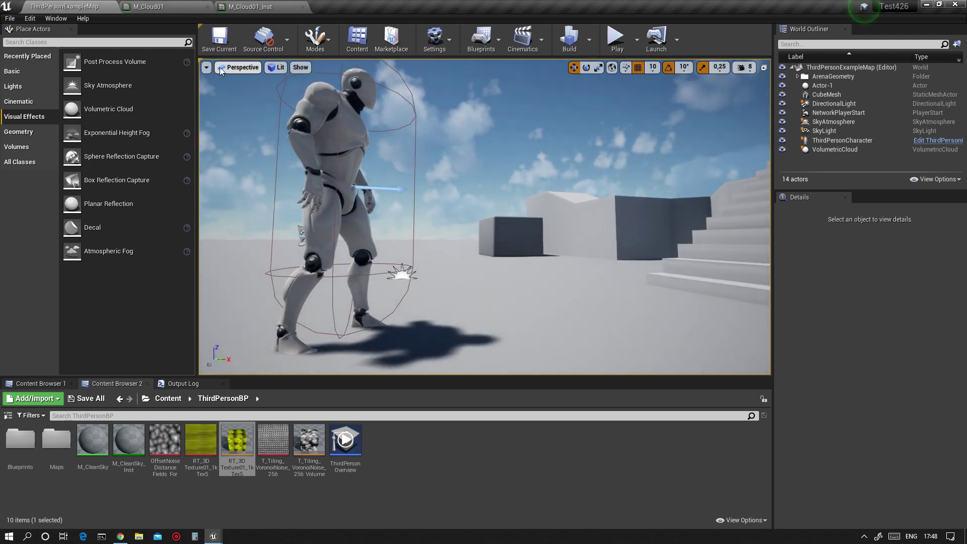